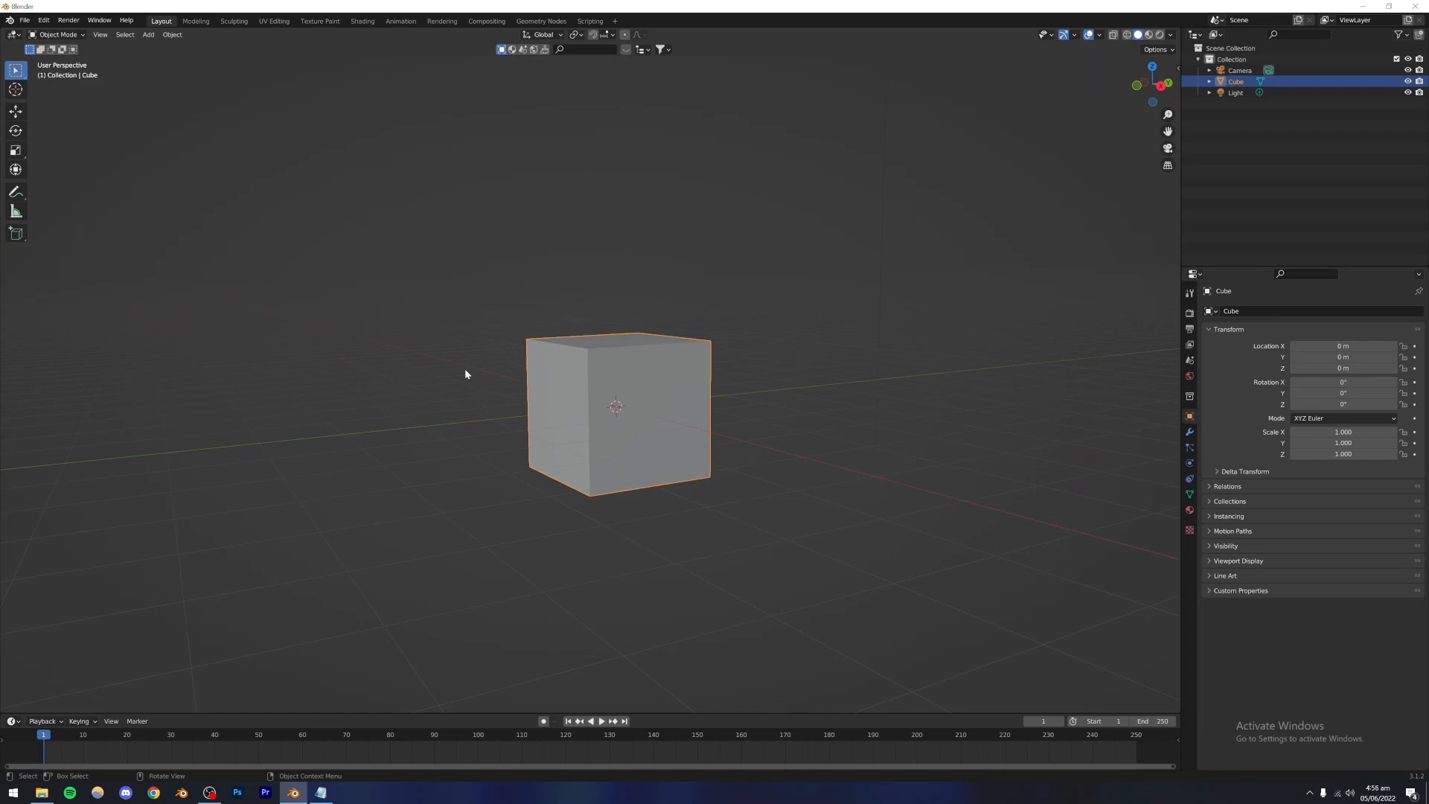
# Step: Switch the cube to Edit Mode and clear its vertex selection
pyautogui.click(55, 38)
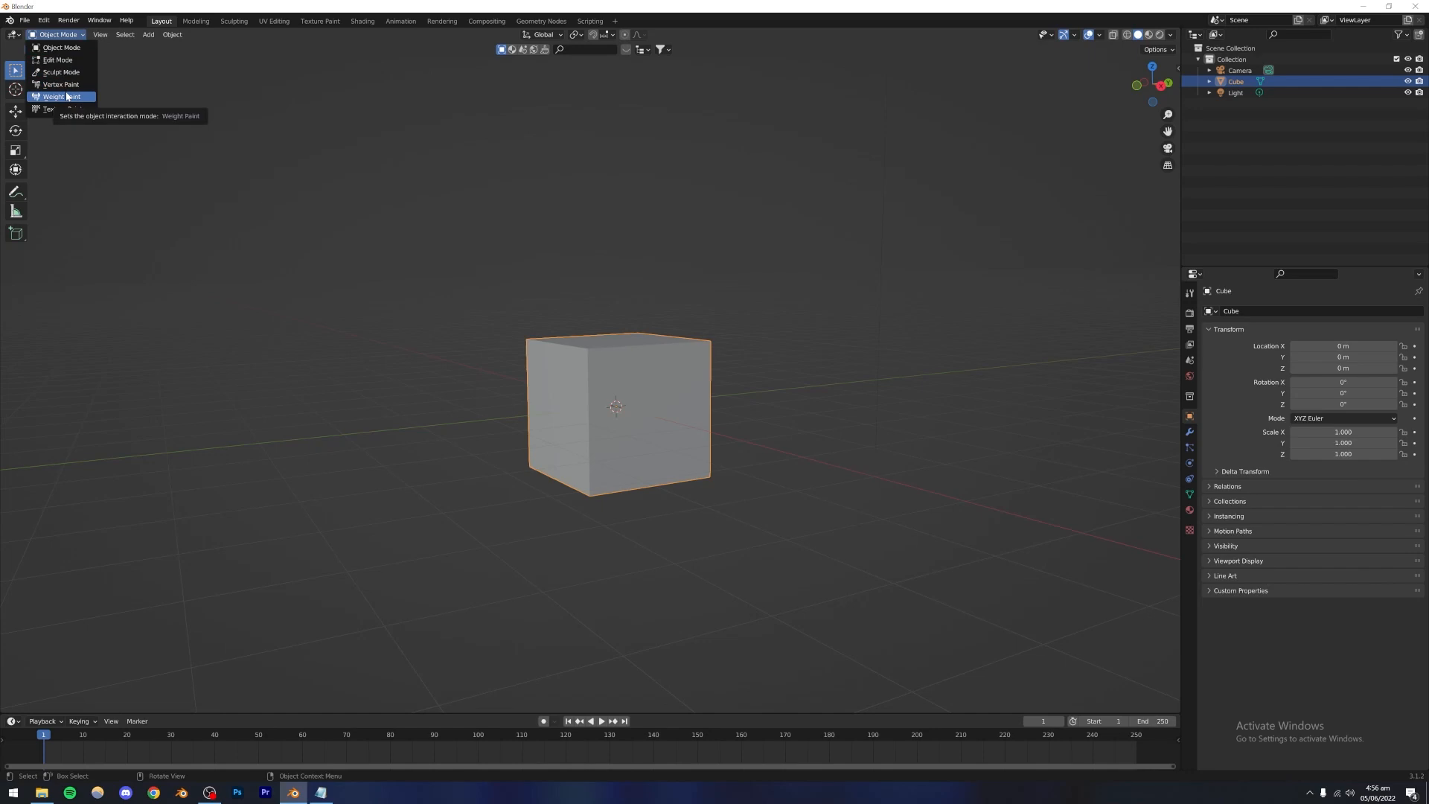
pyautogui.click(59, 63)
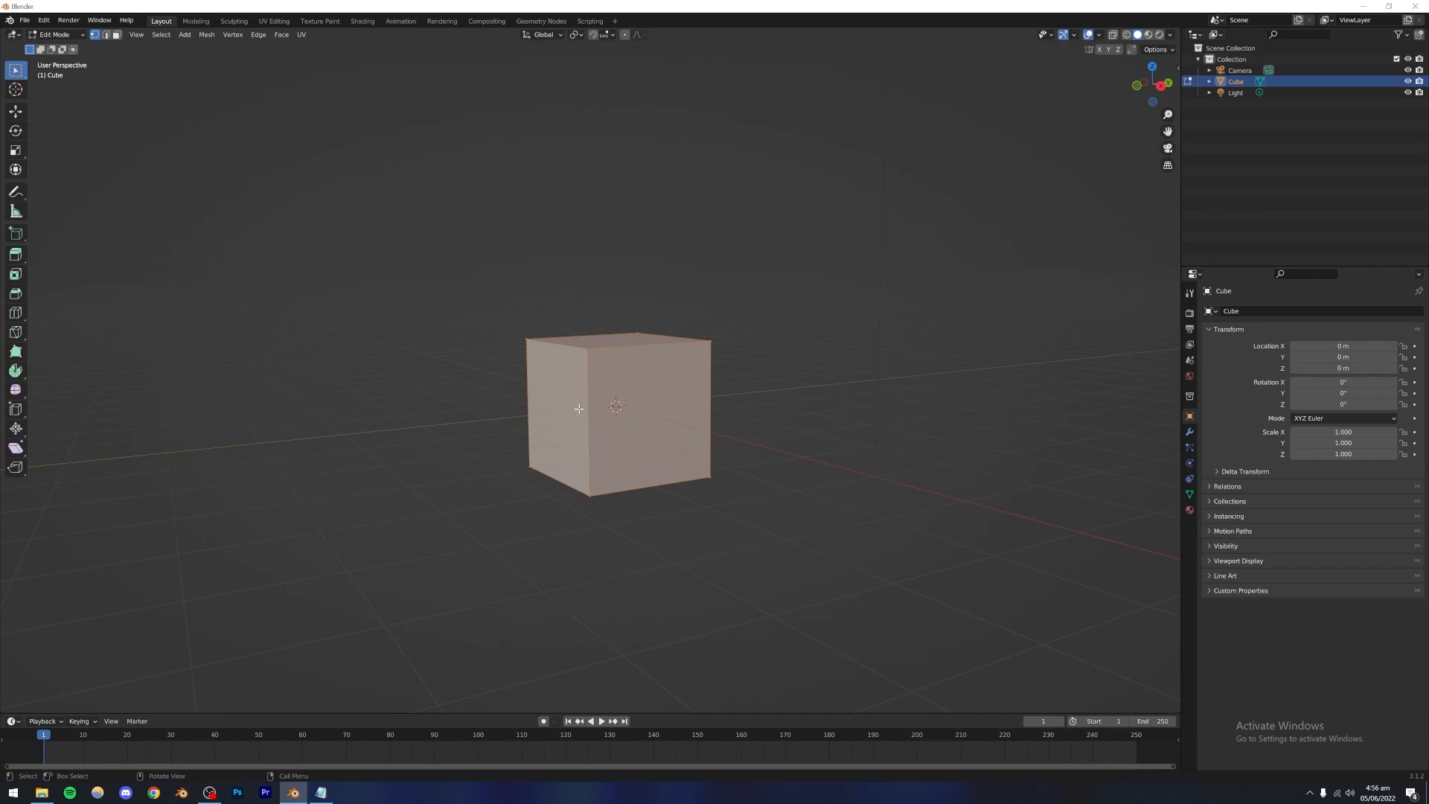
pyautogui.moveTo(629, 399); pyautogui.dragTo(590, 421, button='middle')
pyautogui.scroll(7, 590, 422)
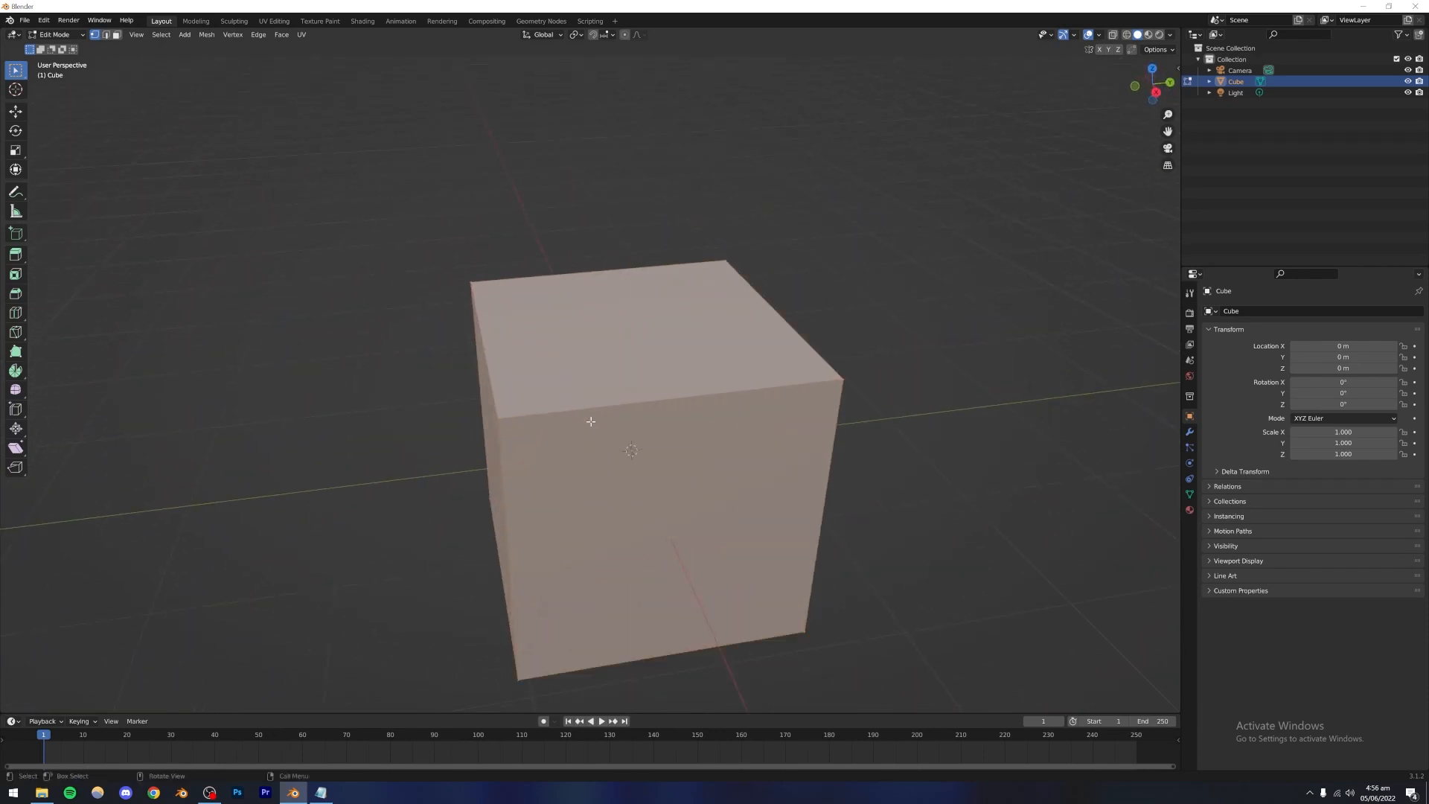
pyautogui.moveTo(522, 463); pyautogui.dragTo(559, 411, button='middle')
pyautogui.scroll(-7, 743, 403)
pyautogui.scroll(3, 634, 452)
pyautogui.click(811, 323)
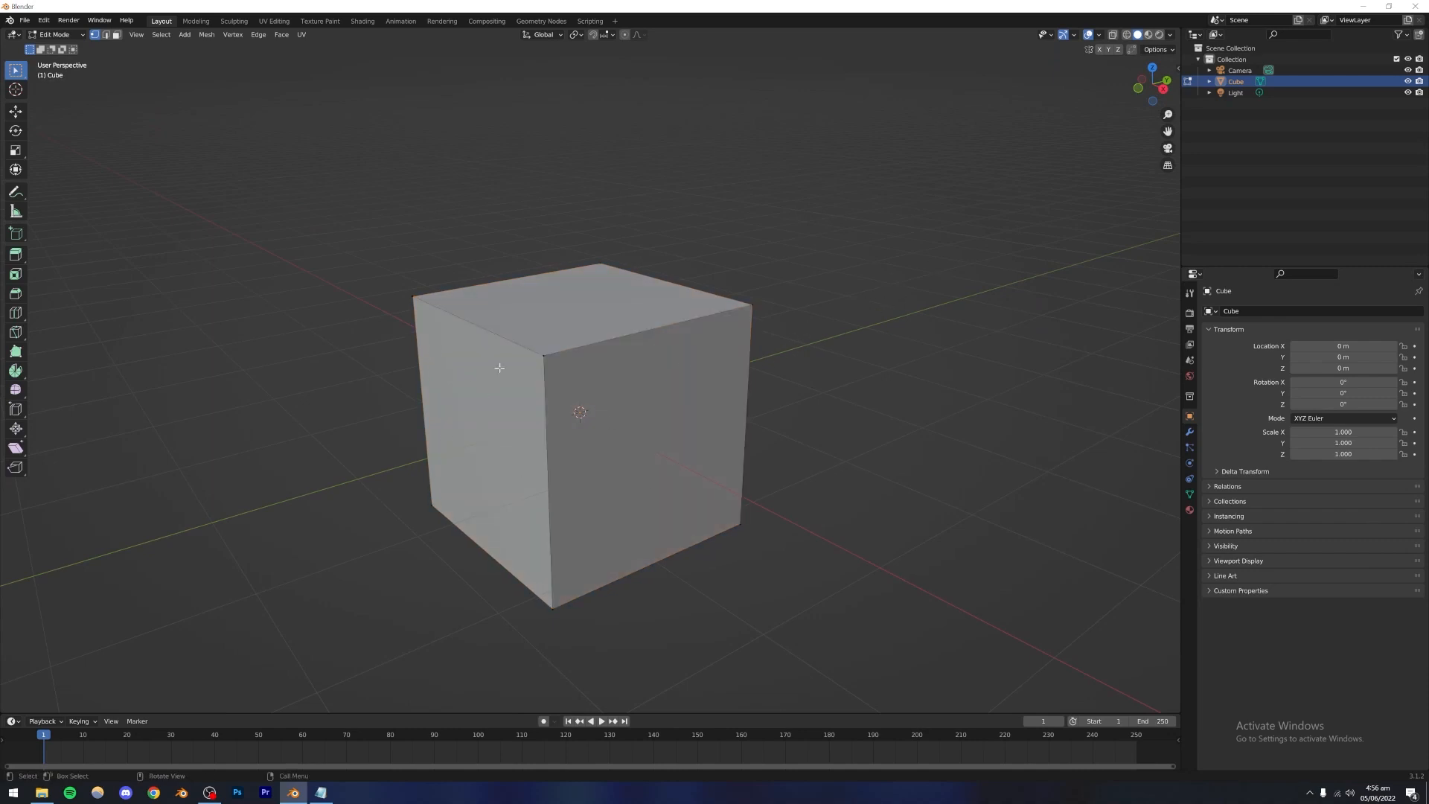
# Step: Try selecting all of the cube's vertices and clearing the selection again
pyautogui.press('a')
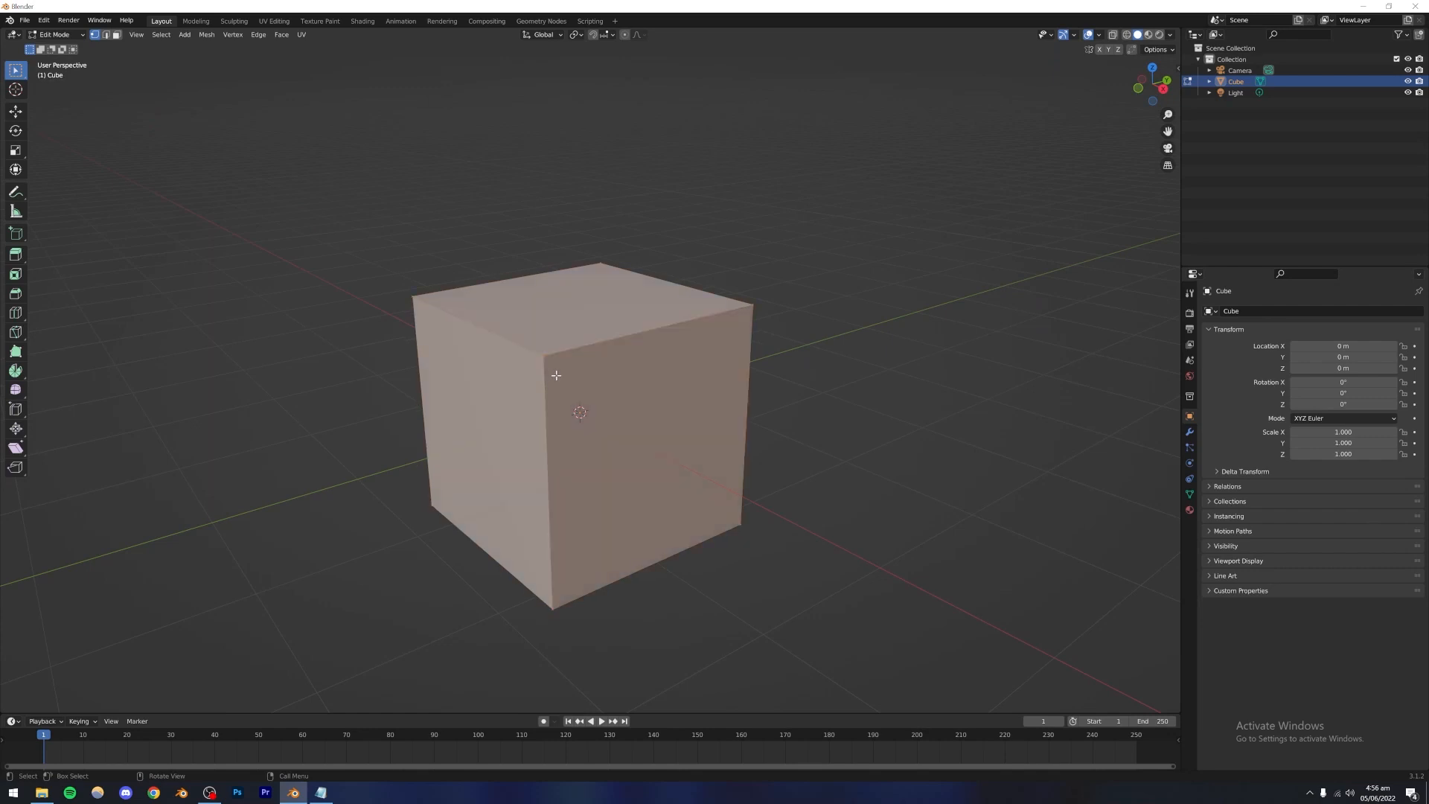
pyautogui.click(860, 359)
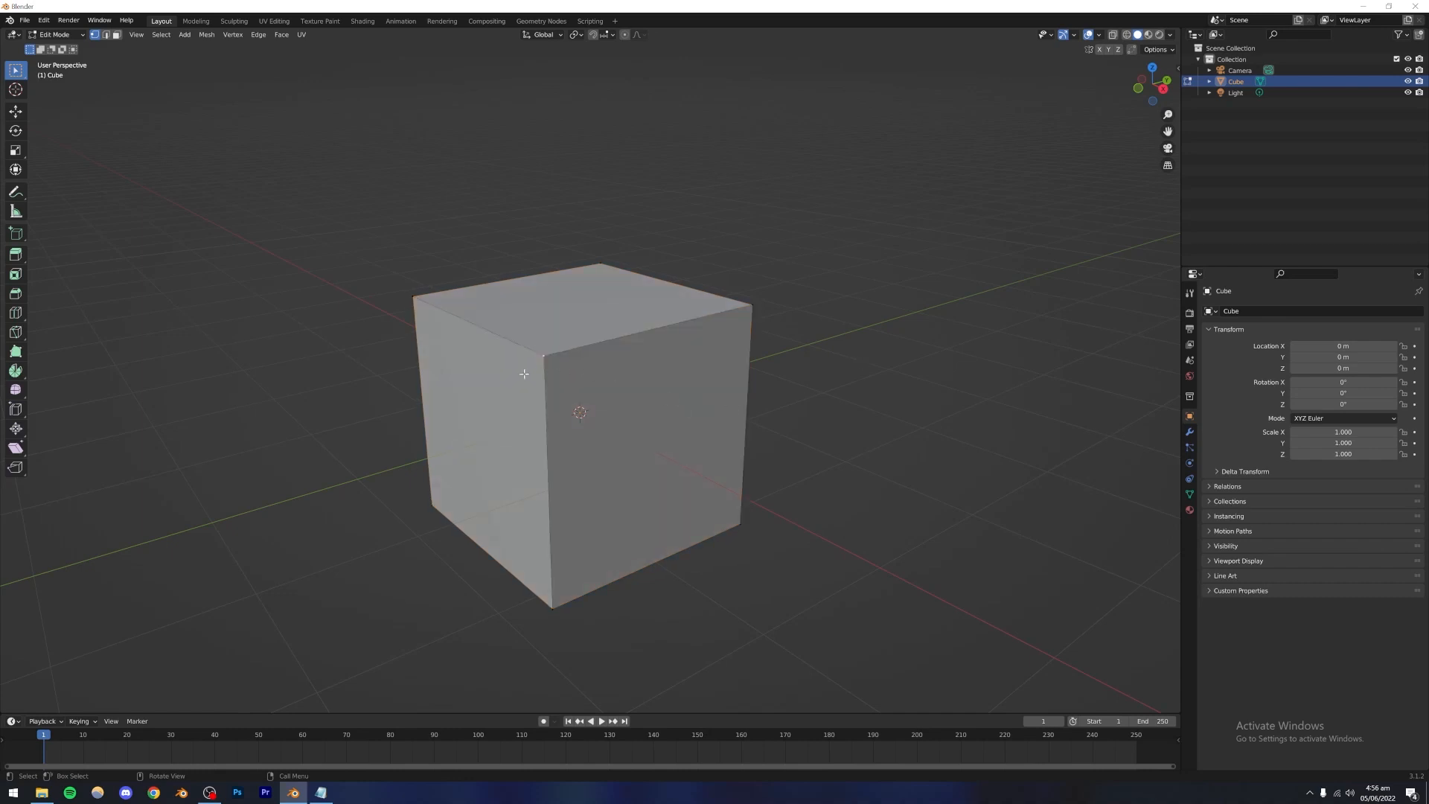
pyautogui.scroll(6, 543, 357)
pyautogui.moveTo(540, 380); pyautogui.dragTo(614, 427, button='middle')
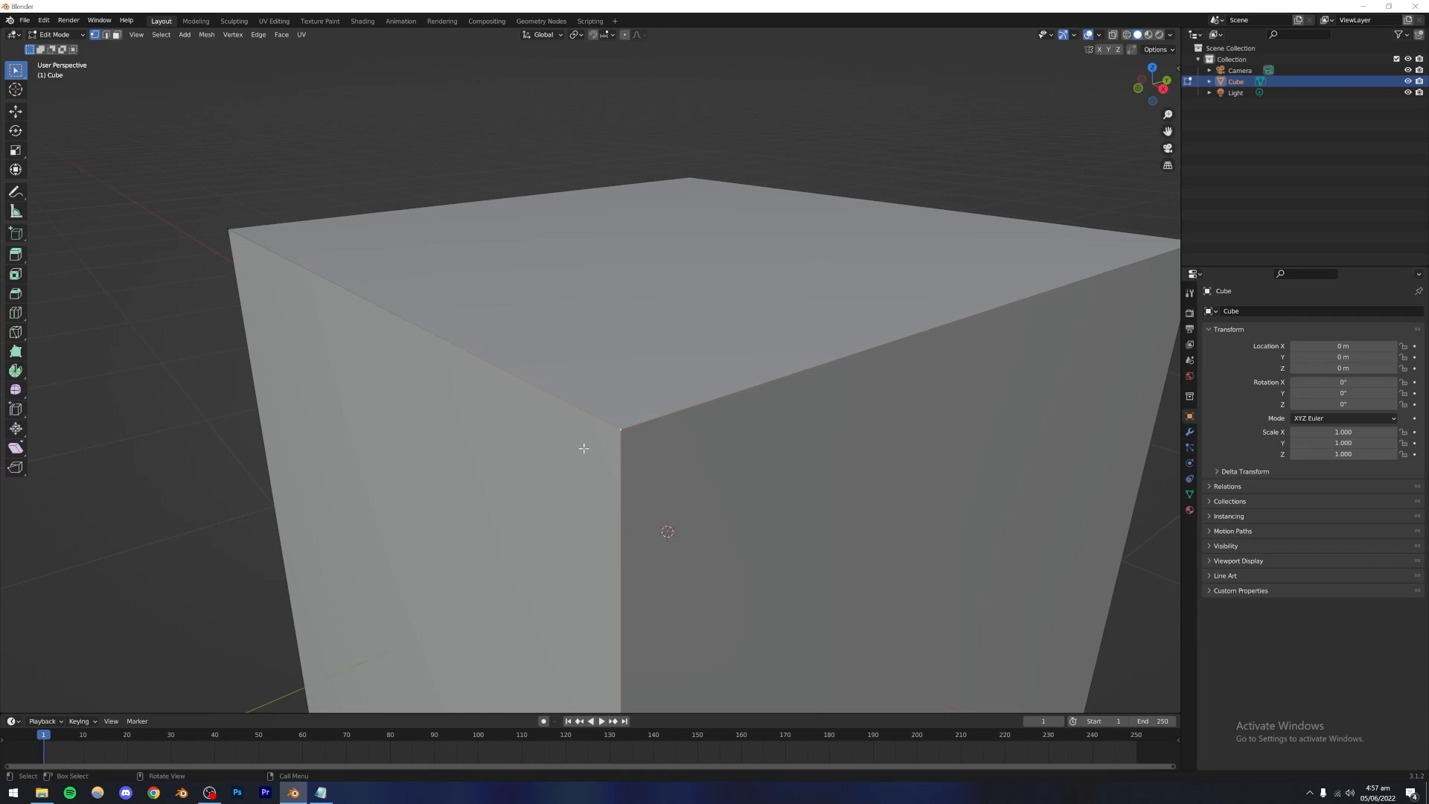
pyautogui.scroll(-8, 618, 428)
pyautogui.moveTo(623, 437); pyautogui.dragTo(607, 437, button='middle')
pyautogui.scroll(2, 606, 437)
pyautogui.press('a')
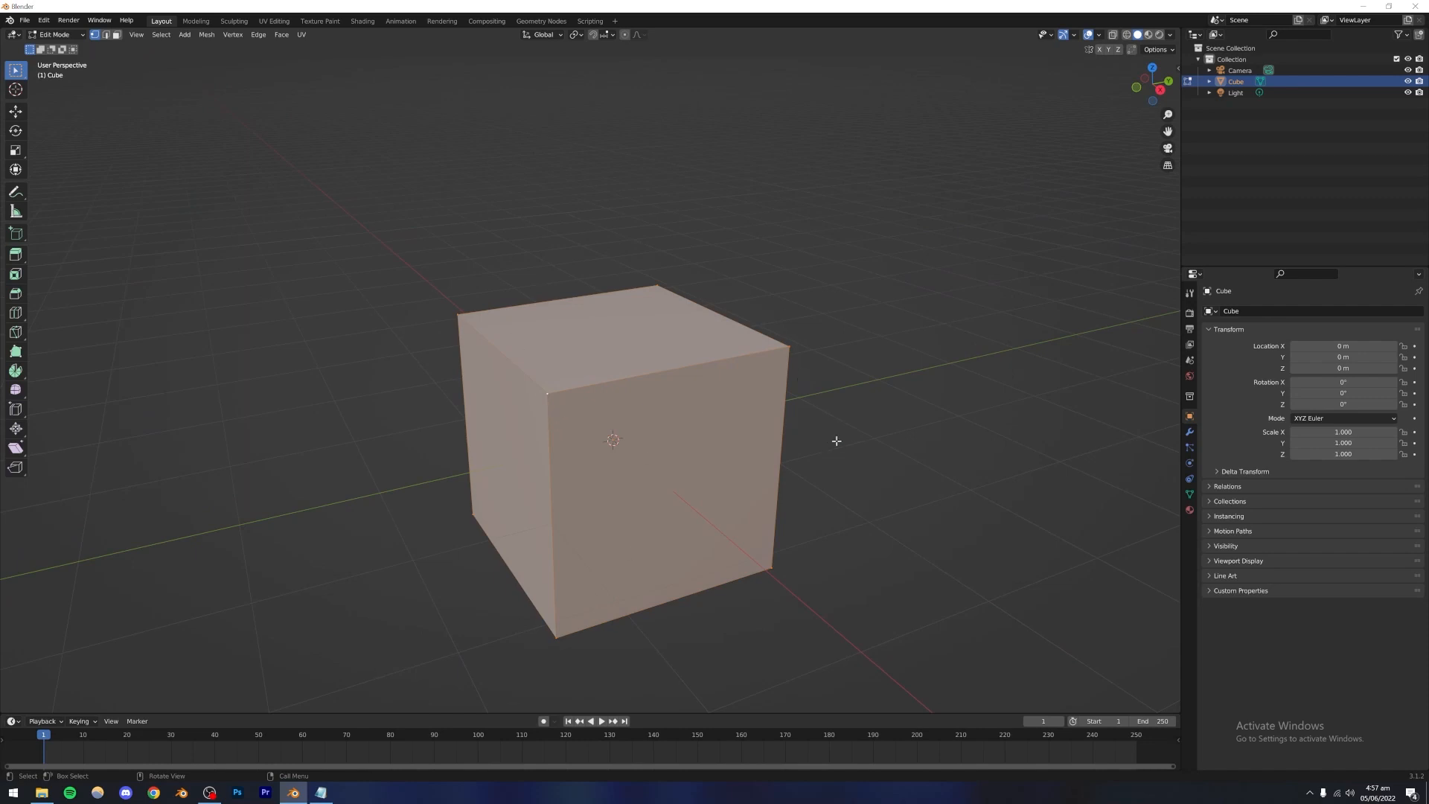
pyautogui.click(916, 379)
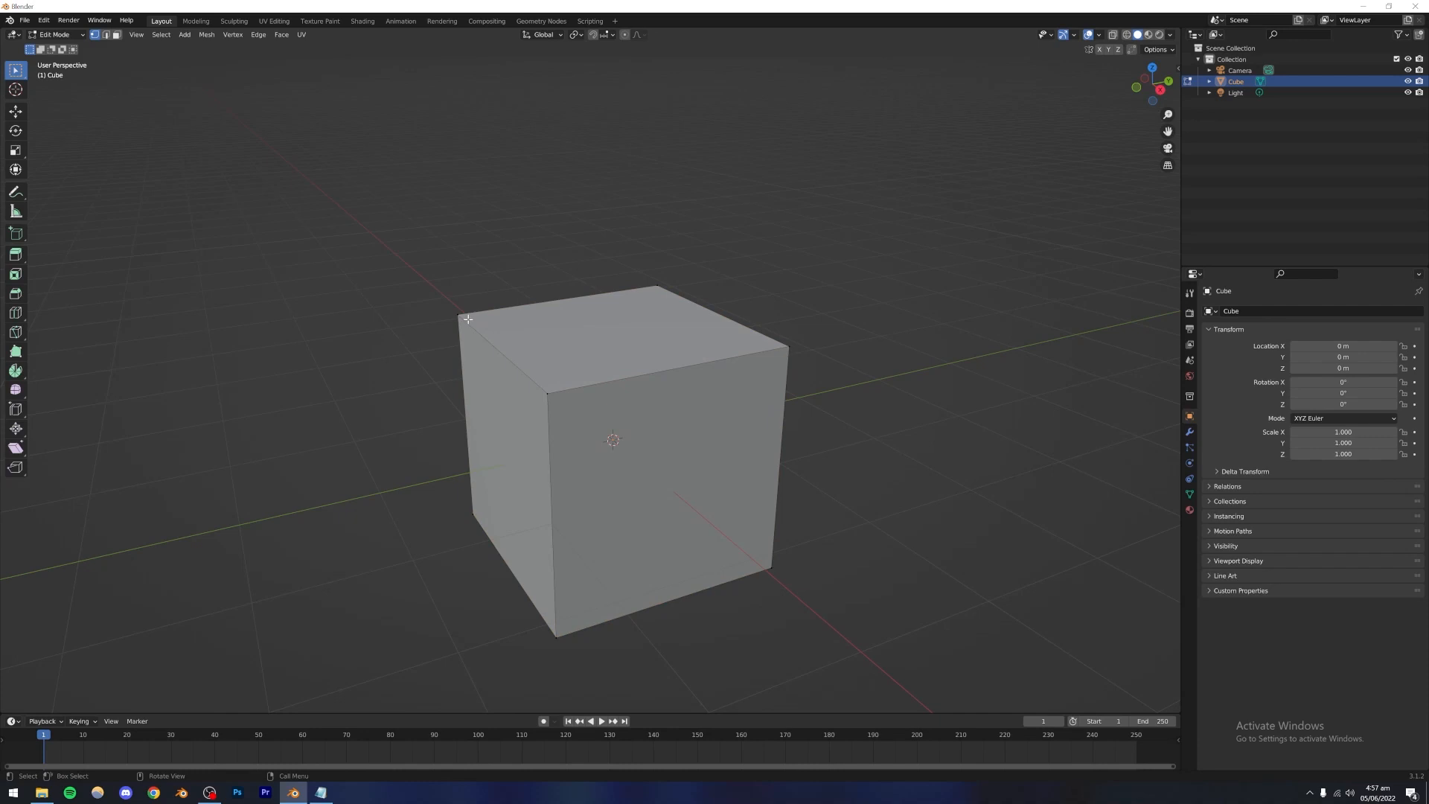
# Step: Try the box, circle and lasso selection tools around the cube's upper corner vertices, and return to box selection
pyautogui.moveTo(373, 278); pyautogui.dragTo(572, 408)
pyautogui.moveTo(16, 72); pyautogui.dragTo(67, 124)
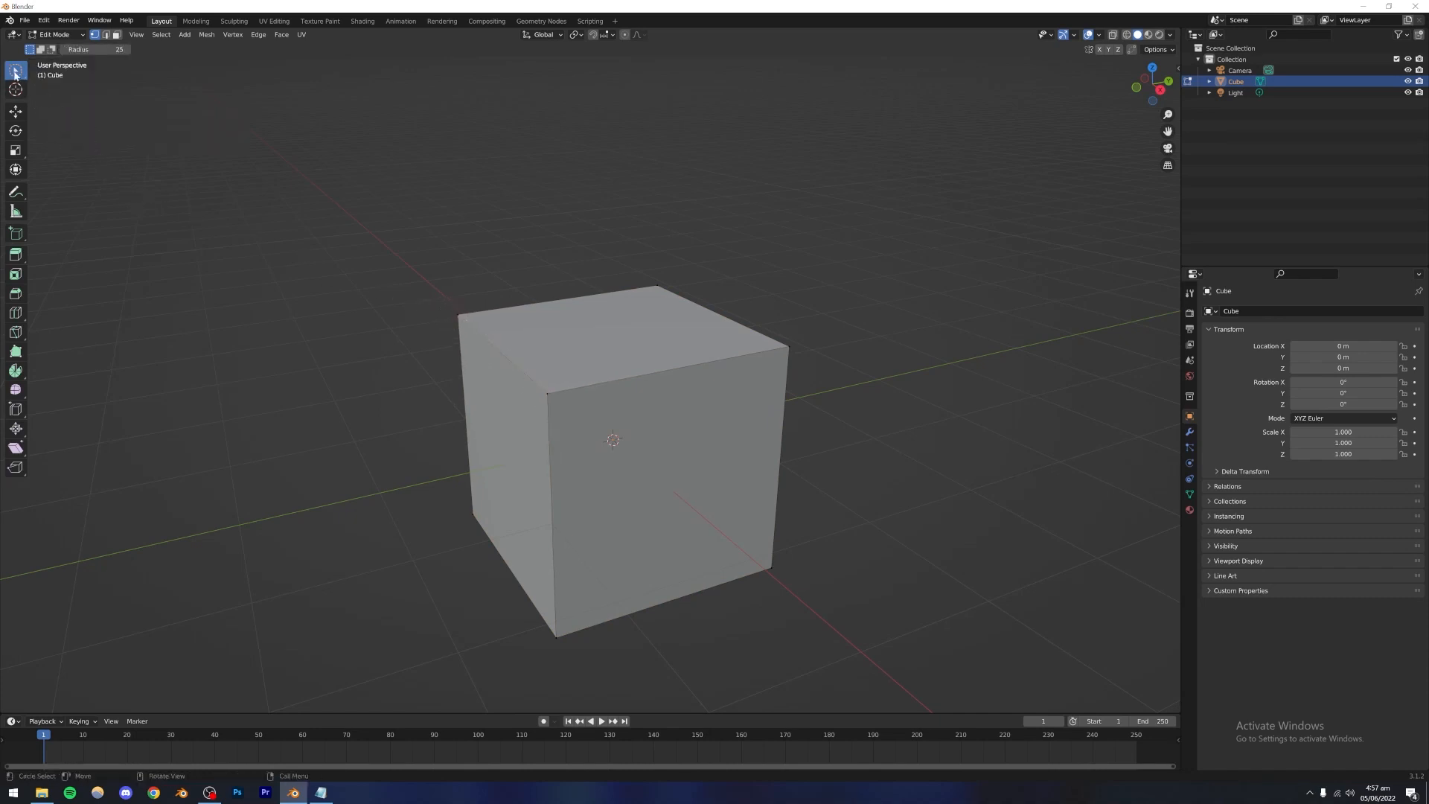
pyautogui.moveTo(16, 72); pyautogui.dragTo(67, 140)
pyautogui.moveTo(396, 268)
pyautogui.mouseDown()
pyautogui.moveTo(528, 361)
pyautogui.moveTo(541, 416)
pyautogui.mouseUp()
pyautogui.moveTo(441, 265)
pyautogui.mouseDown()
pyautogui.moveTo(494, 407)
pyautogui.moveTo(391, 325)
pyautogui.mouseUp()
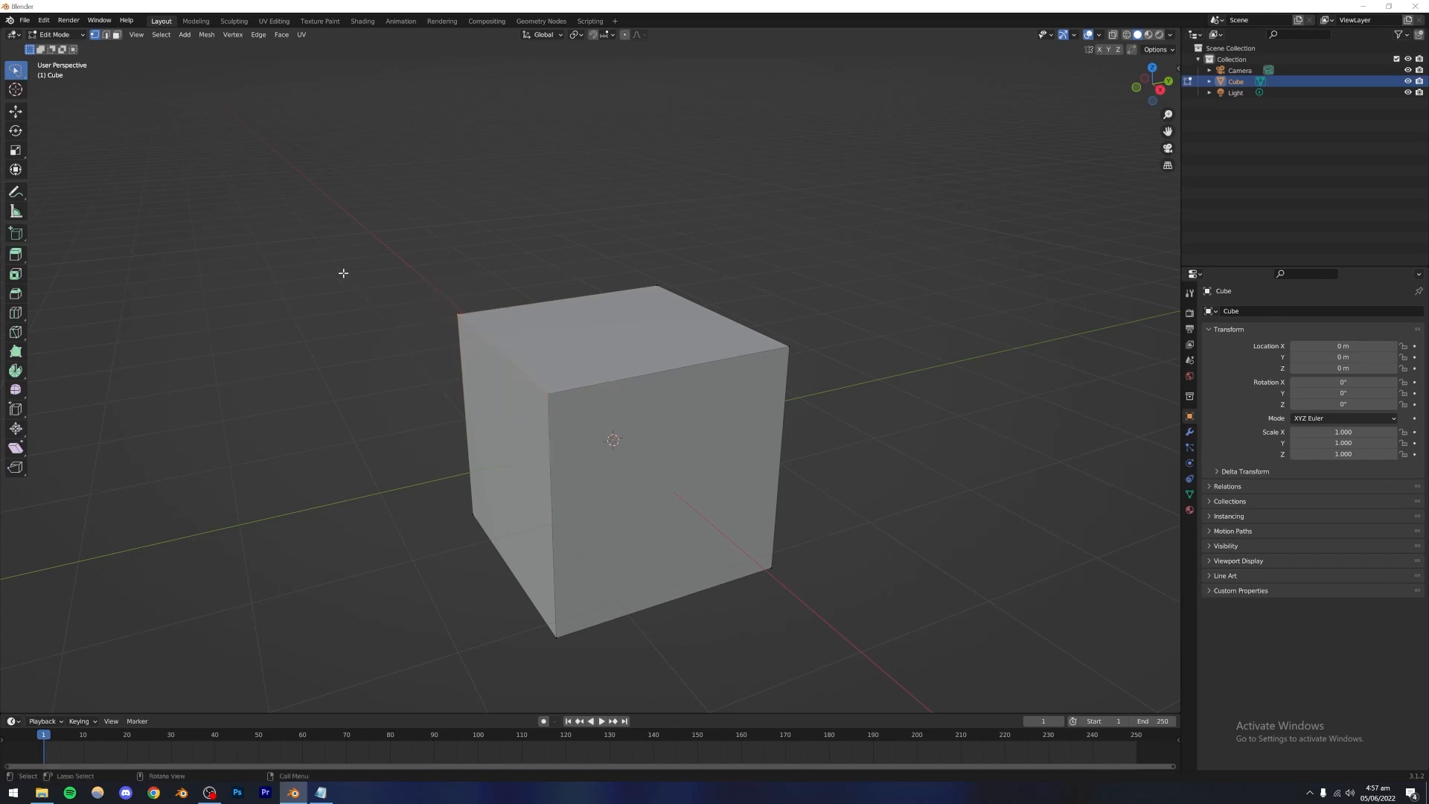
pyautogui.moveTo(18, 77)
pyautogui.mouseDown()
pyautogui.moveTo(45, 98)
pyautogui.moveTo(38, 109)
pyautogui.mouseUp()
# Step: Select the two vertices of one upper side edge and move them along Y toward the opposite side, slanting that side
pyautogui.moveTo(556, 335); pyautogui.dragTo(598, 400, button='middle')
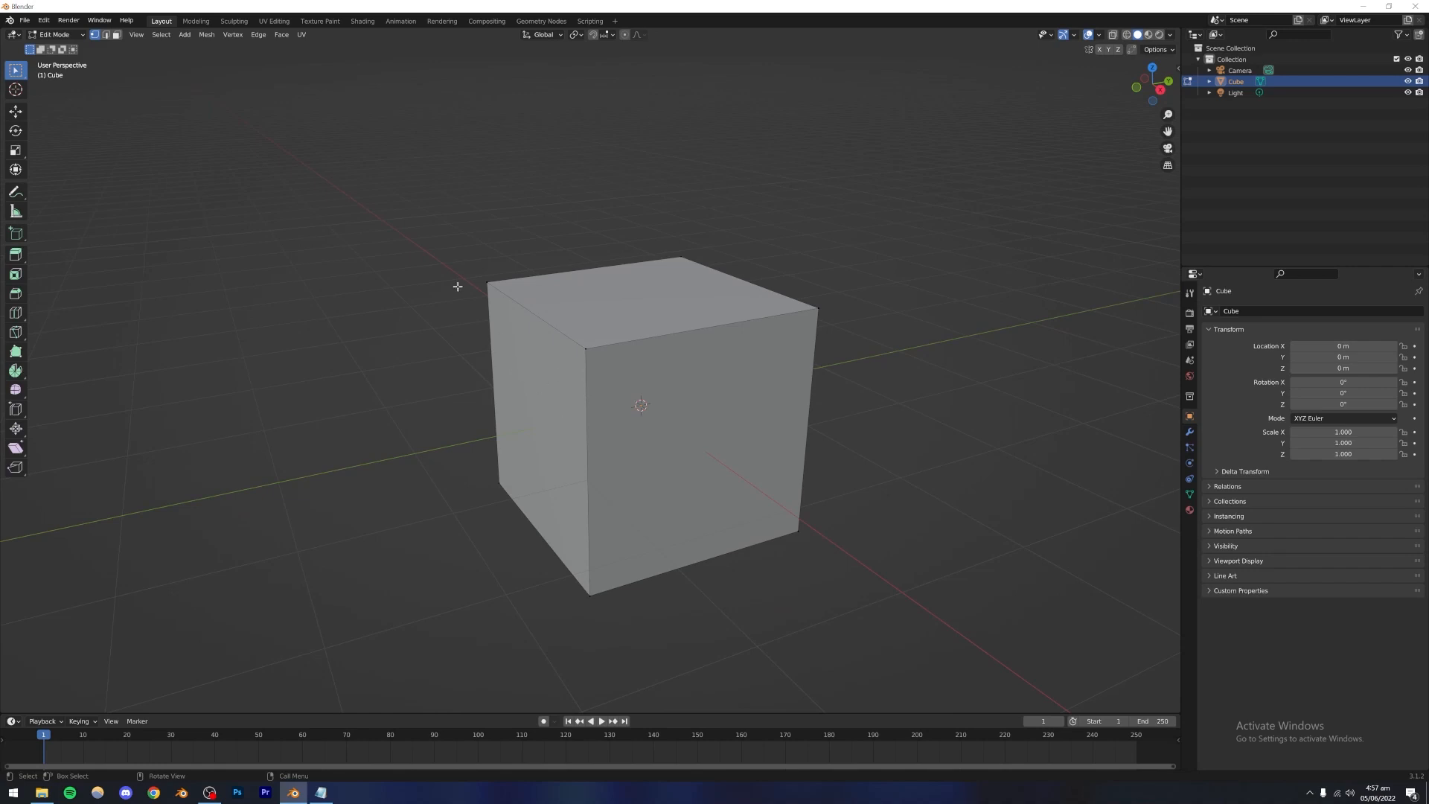
pyautogui.moveTo(446, 262); pyautogui.dragTo(615, 406)
pyautogui.moveTo(615, 406); pyautogui.dragTo(607, 354, button='middle')
pyautogui.press('g')
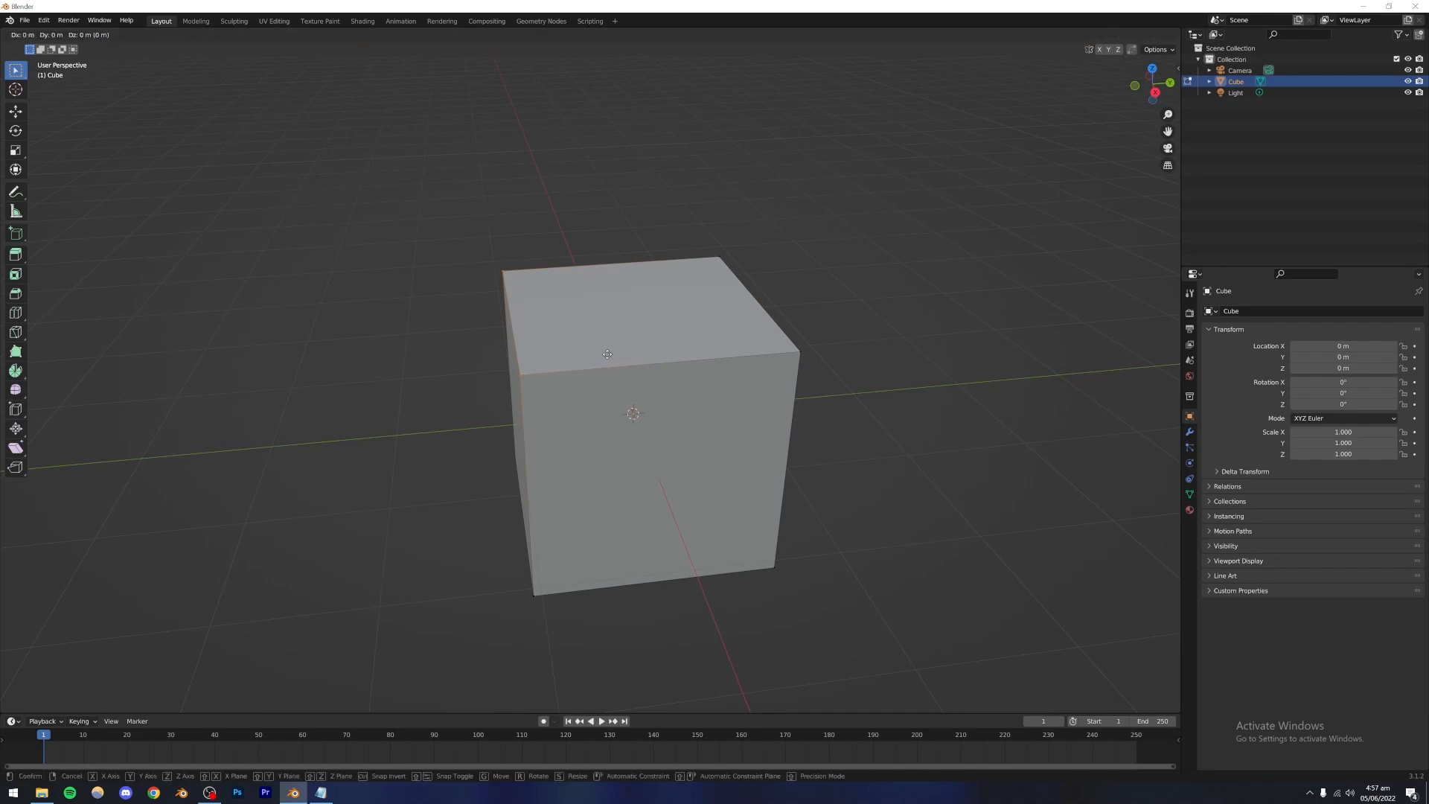
pyautogui.press('y')
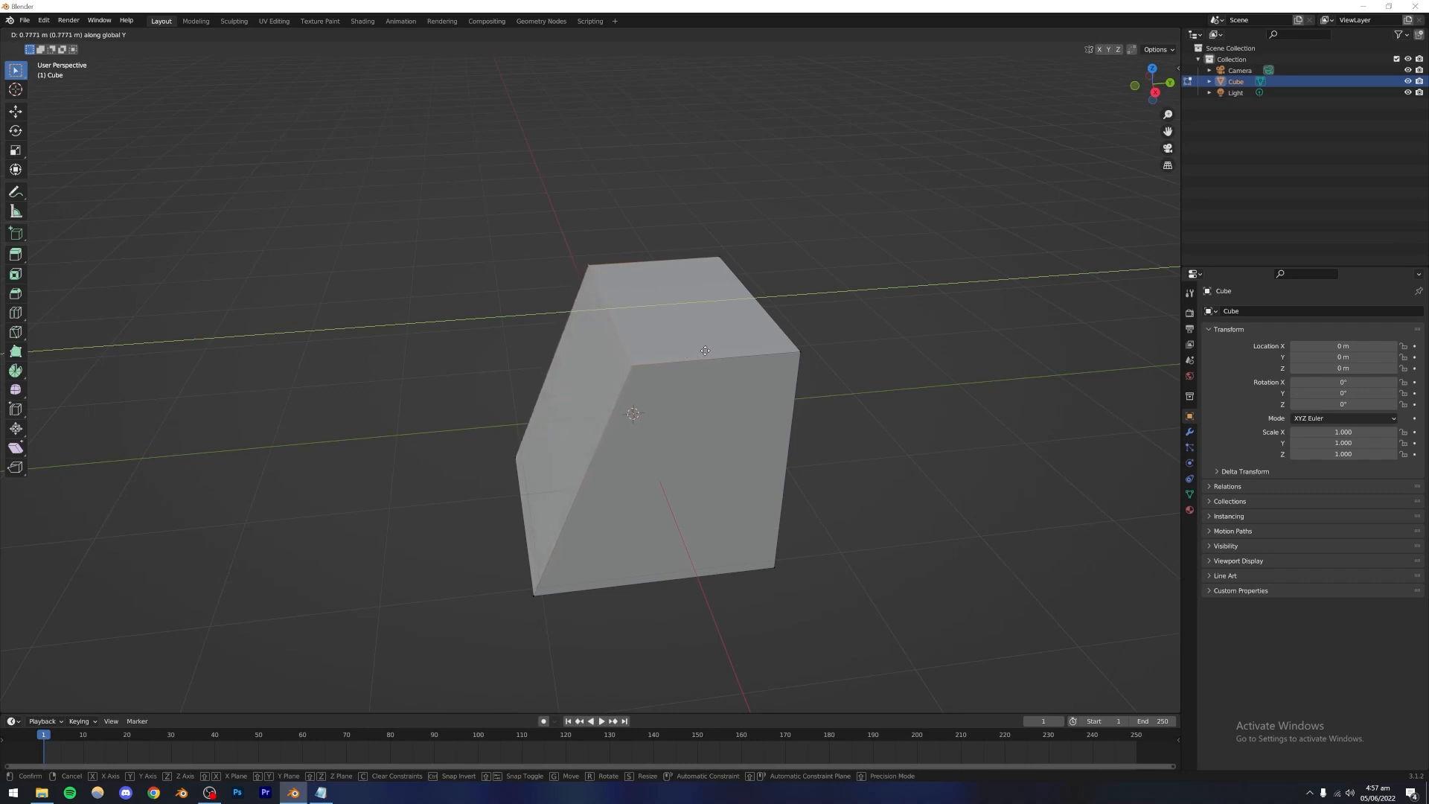
pyautogui.click(685, 359)
# Step: Try lowering the top face's vertices about 1.14 m along Z, and undo the move
pyautogui.moveTo(659, 373)
pyautogui.mouseDown(button='middle')
pyautogui.moveTo(642, 389)
pyautogui.moveTo(657, 389)
pyautogui.moveTo(638, 393)
pyautogui.moveTo(644, 381)
pyautogui.mouseUp(button='middle')
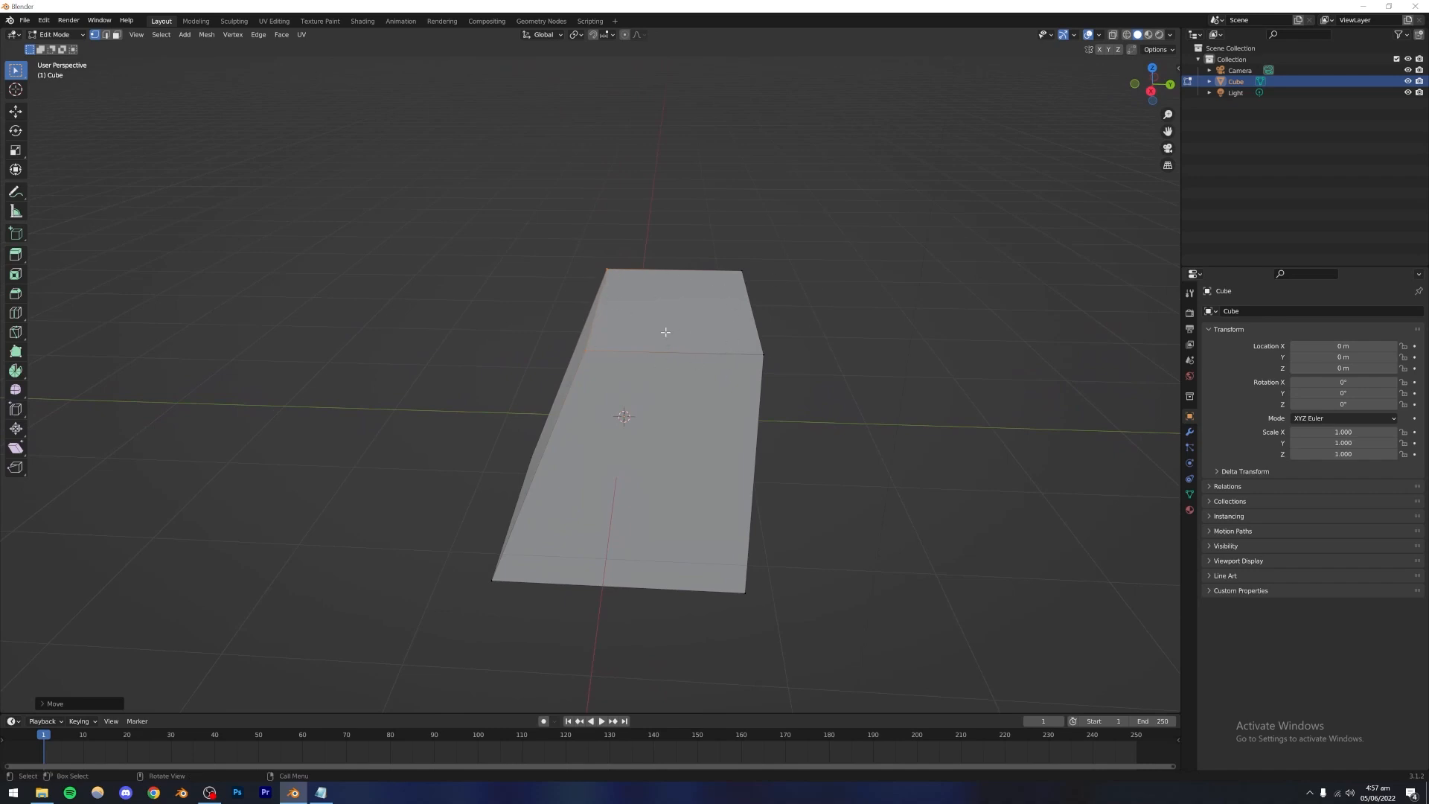
pyautogui.moveTo(658, 405); pyautogui.dragTo(633, 372, button='middle')
pyautogui.moveTo(527, 218); pyautogui.dragTo(817, 395)
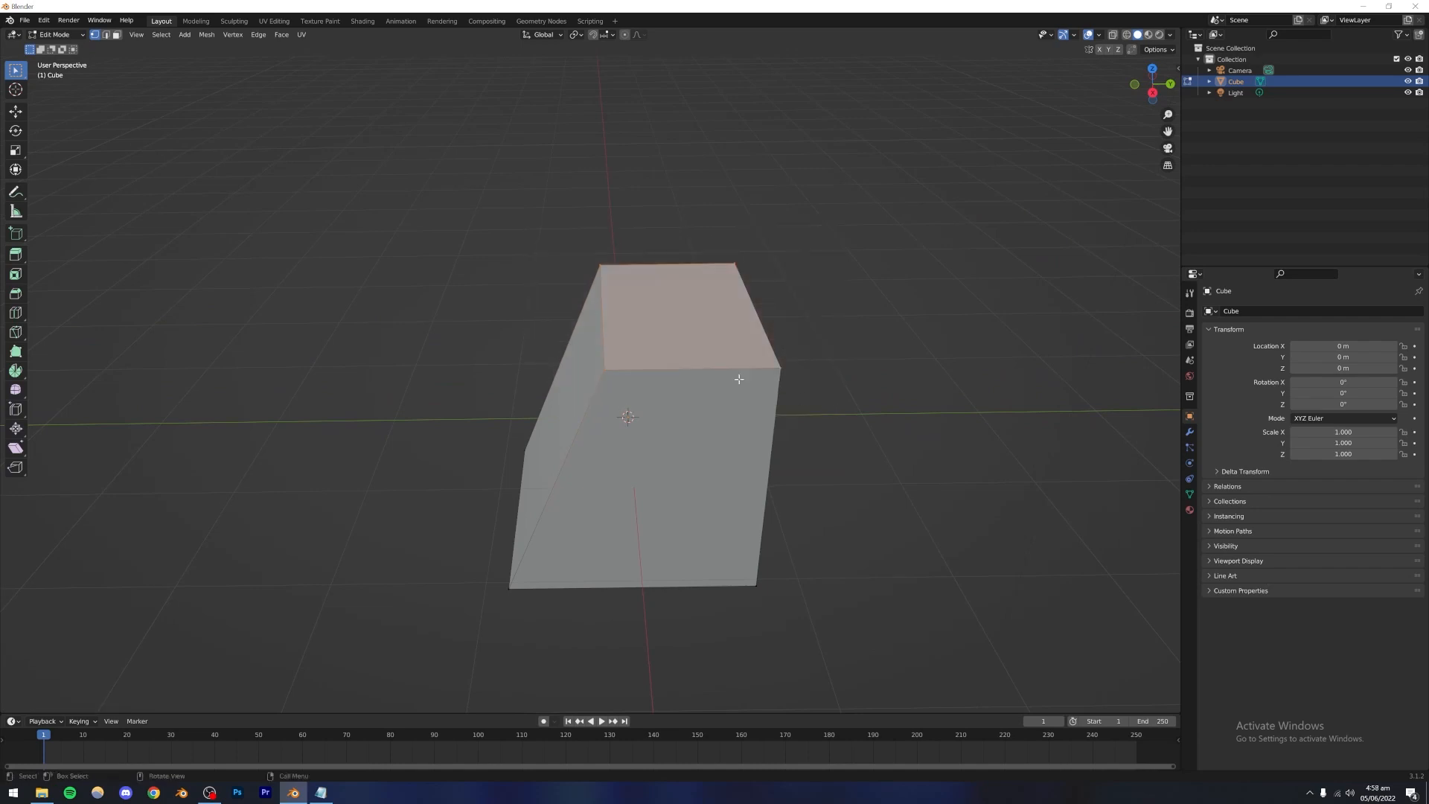
pyautogui.moveTo(676, 390); pyautogui.dragTo(791, 347, button='middle')
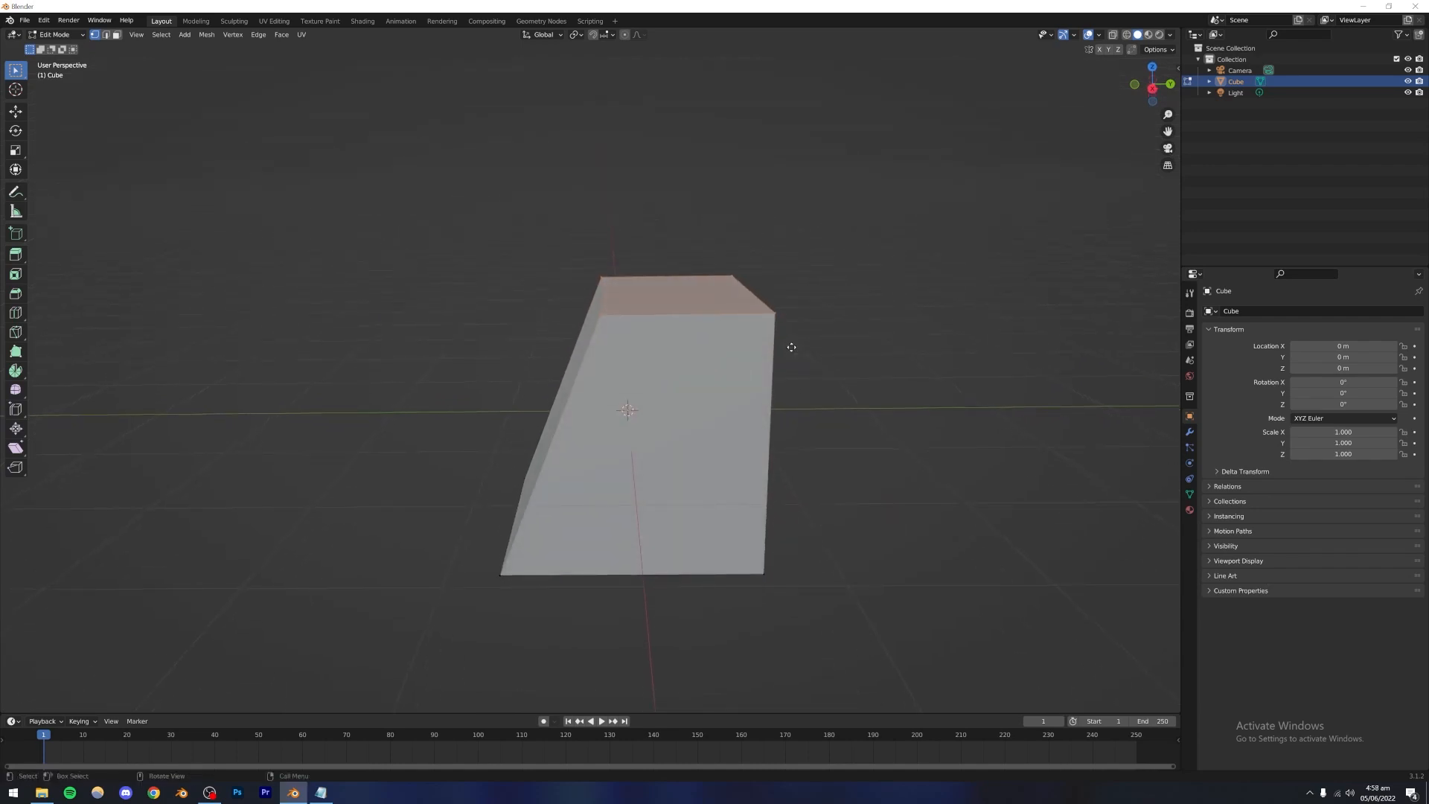
pyautogui.press('g')
pyautogui.press('z')
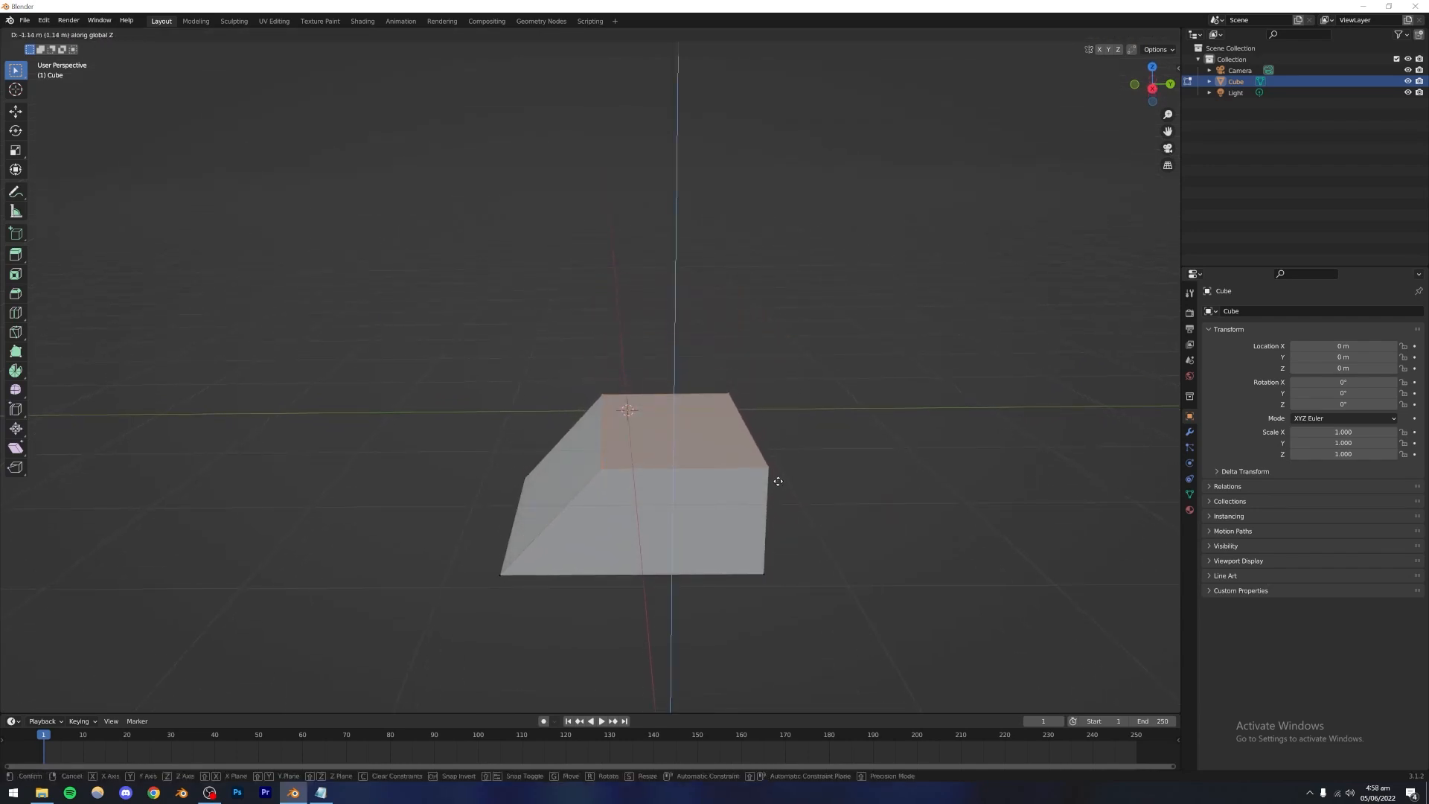
pyautogui.click(777, 483)
pyautogui.moveTo(775, 486); pyautogui.dragTo(521, 435, button='middle')
pyautogui.hotkey('ctrl', 'z')
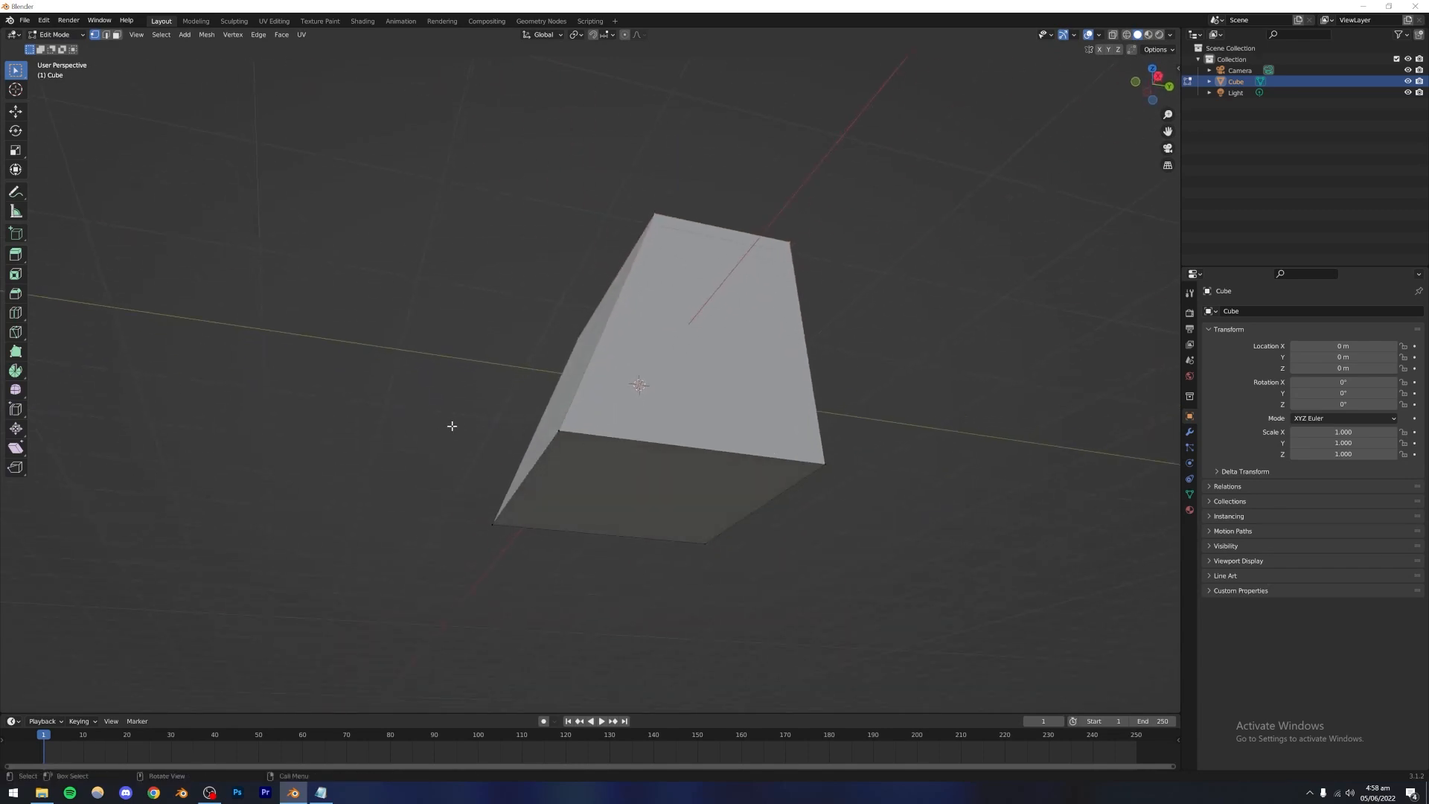
# Step: Select the bottom vertices and raise them along Z to about the level of the ground grid
pyautogui.moveTo(460, 428); pyautogui.dragTo(841, 587)
pyautogui.moveTo(842, 587); pyautogui.dragTo(542, 471, button='middle')
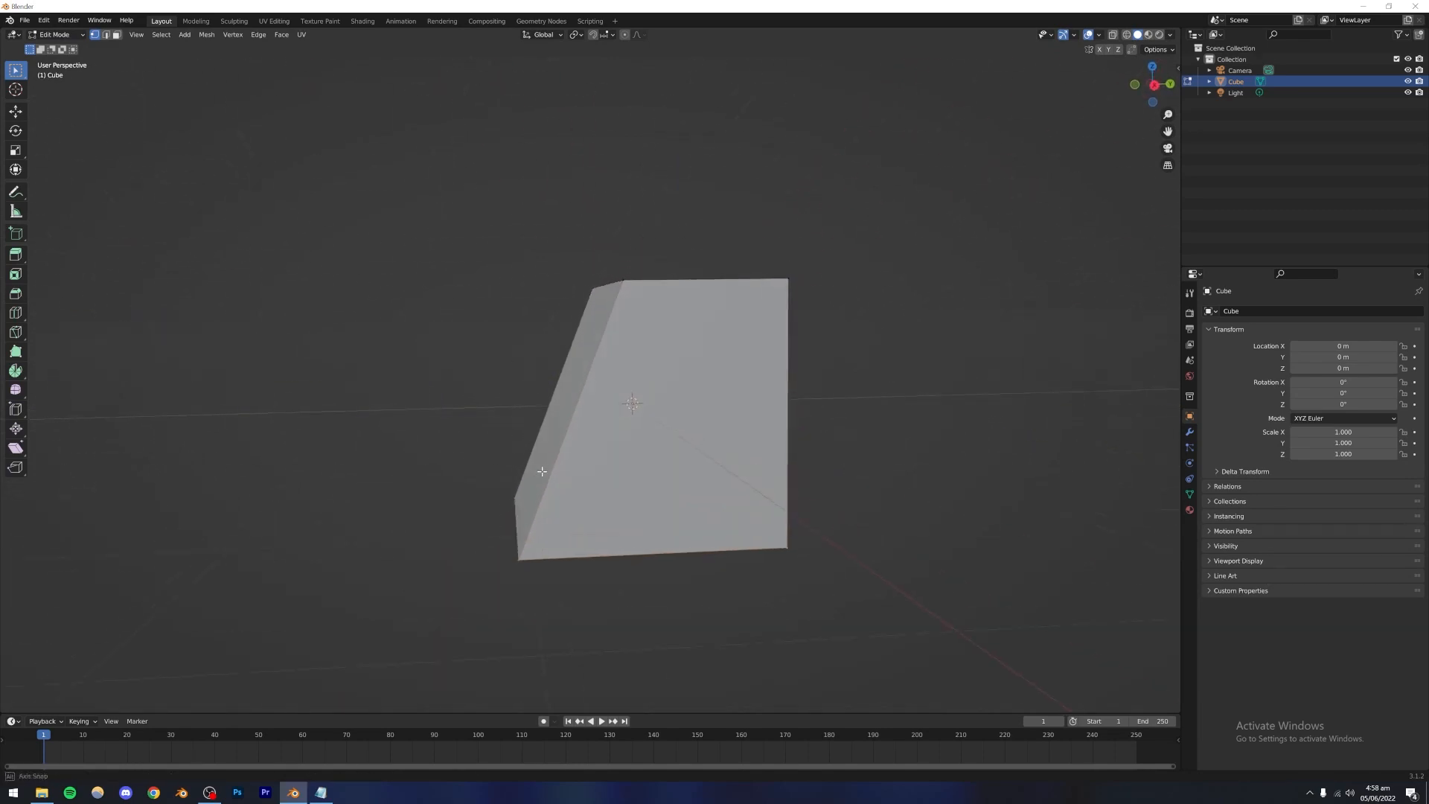
pyautogui.press('g')
pyautogui.press('z')
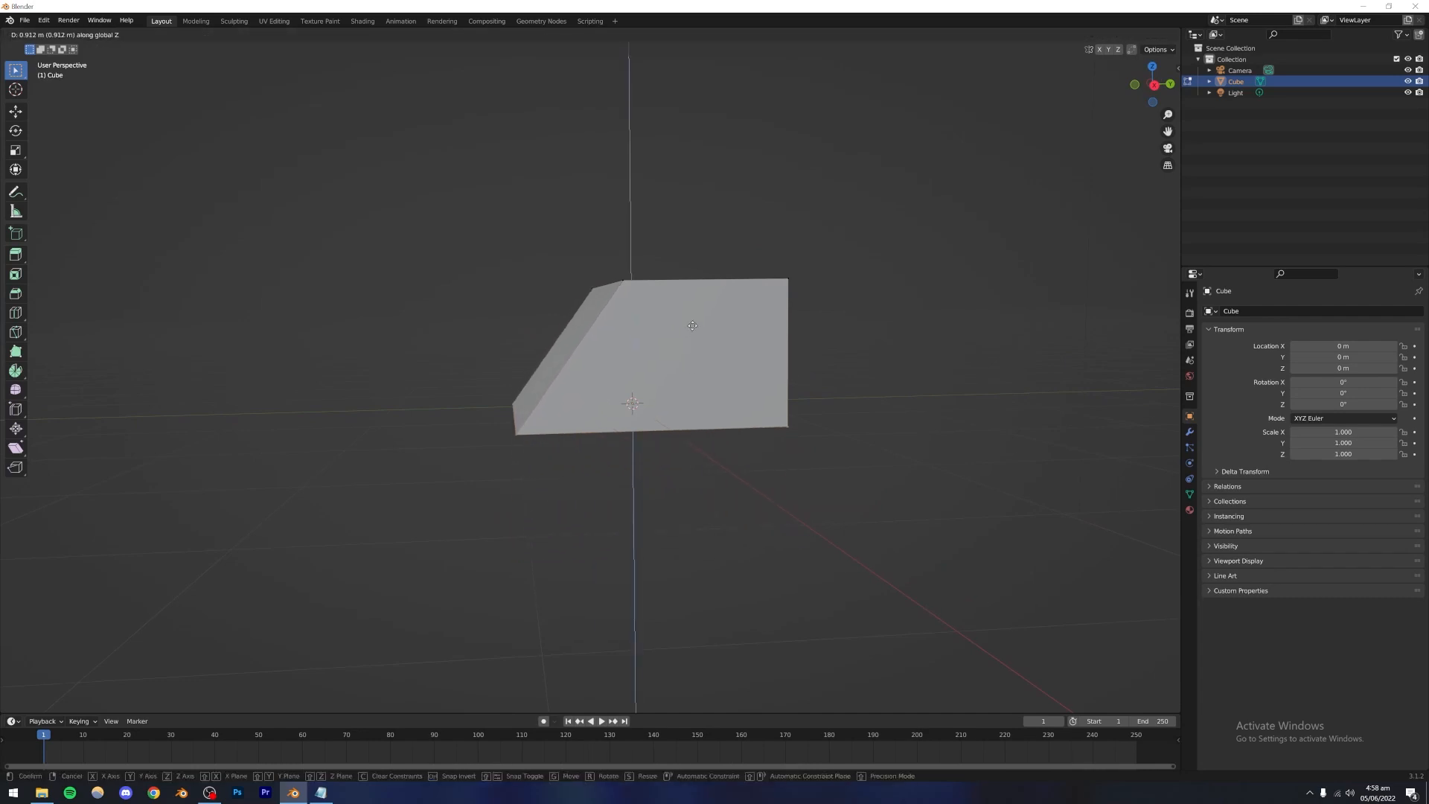
pyautogui.click(704, 333)
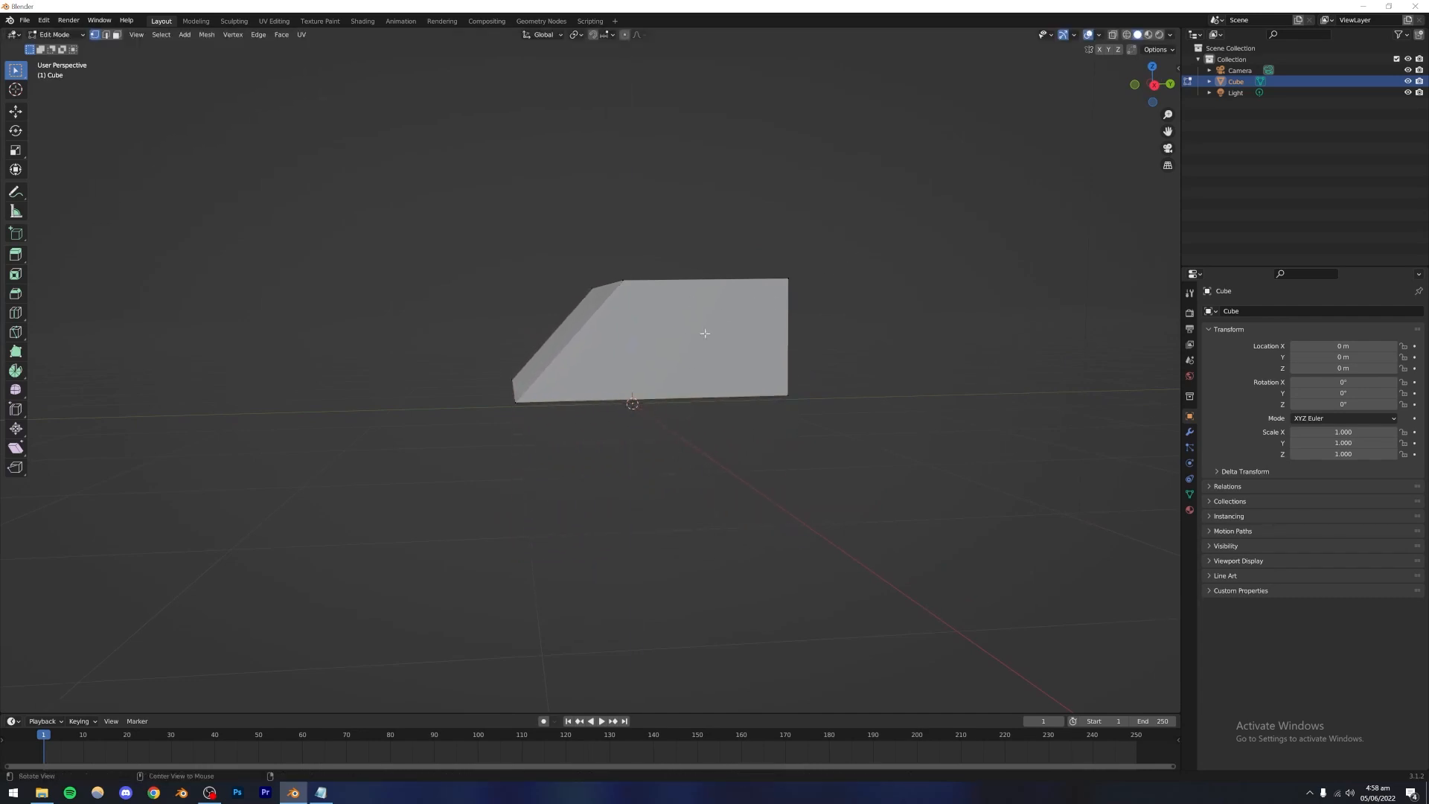
# Step: Shift the selected bottom vertices about 0.43 m along Y so both sides slope, and clear the selection
pyautogui.moveTo(705, 333); pyautogui.dragTo(599, 379, button='middle')
pyautogui.moveTo(753, 396); pyautogui.dragTo(710, 394, button='middle')
pyautogui.press('g')
pyautogui.press('y')
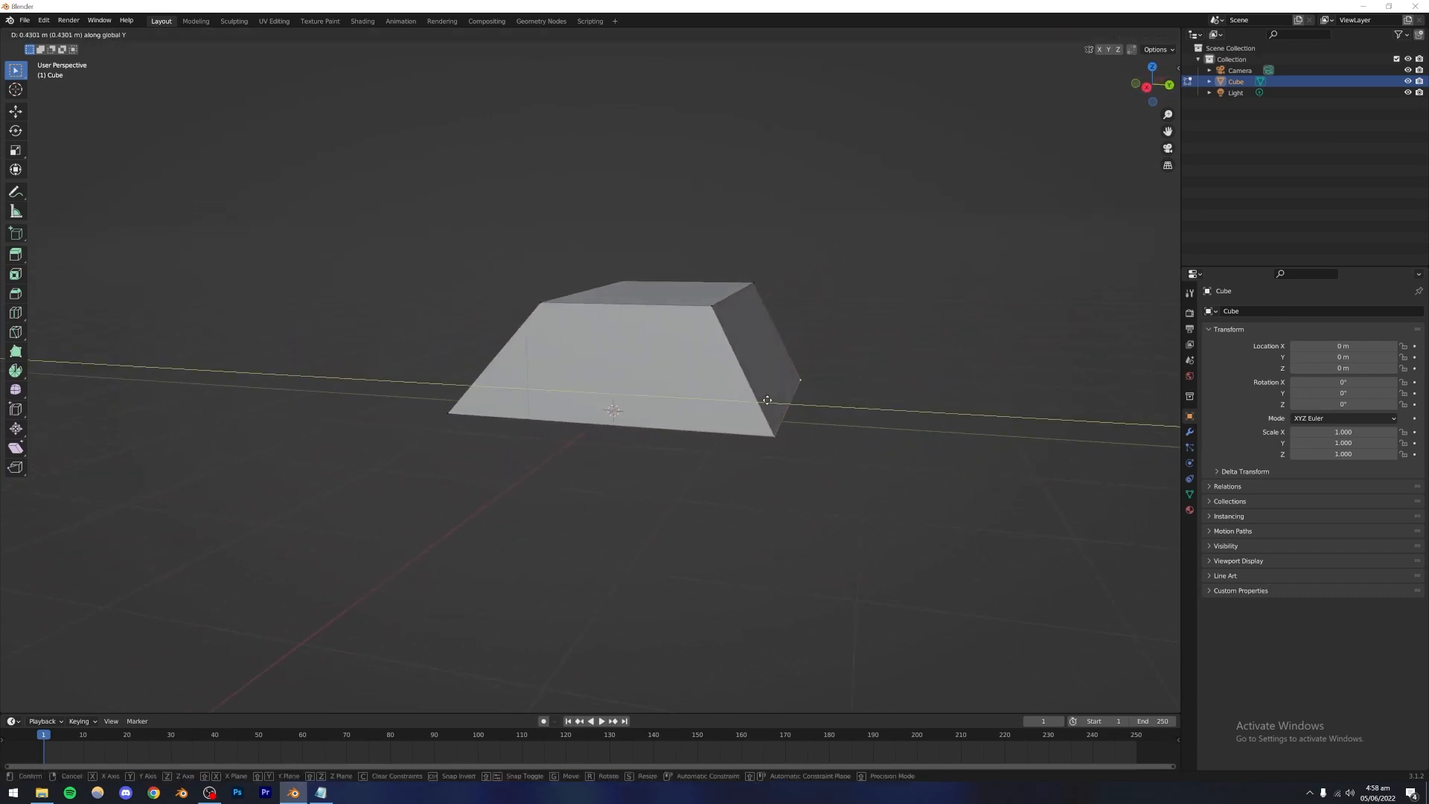
pyautogui.click(766, 402)
pyautogui.click(822, 303)
# Step: Switch to edge selection, try selecting one upper edge and the whole mesh, and clear the selection
pyautogui.moveTo(796, 318); pyautogui.dragTo(614, 387, button='middle')
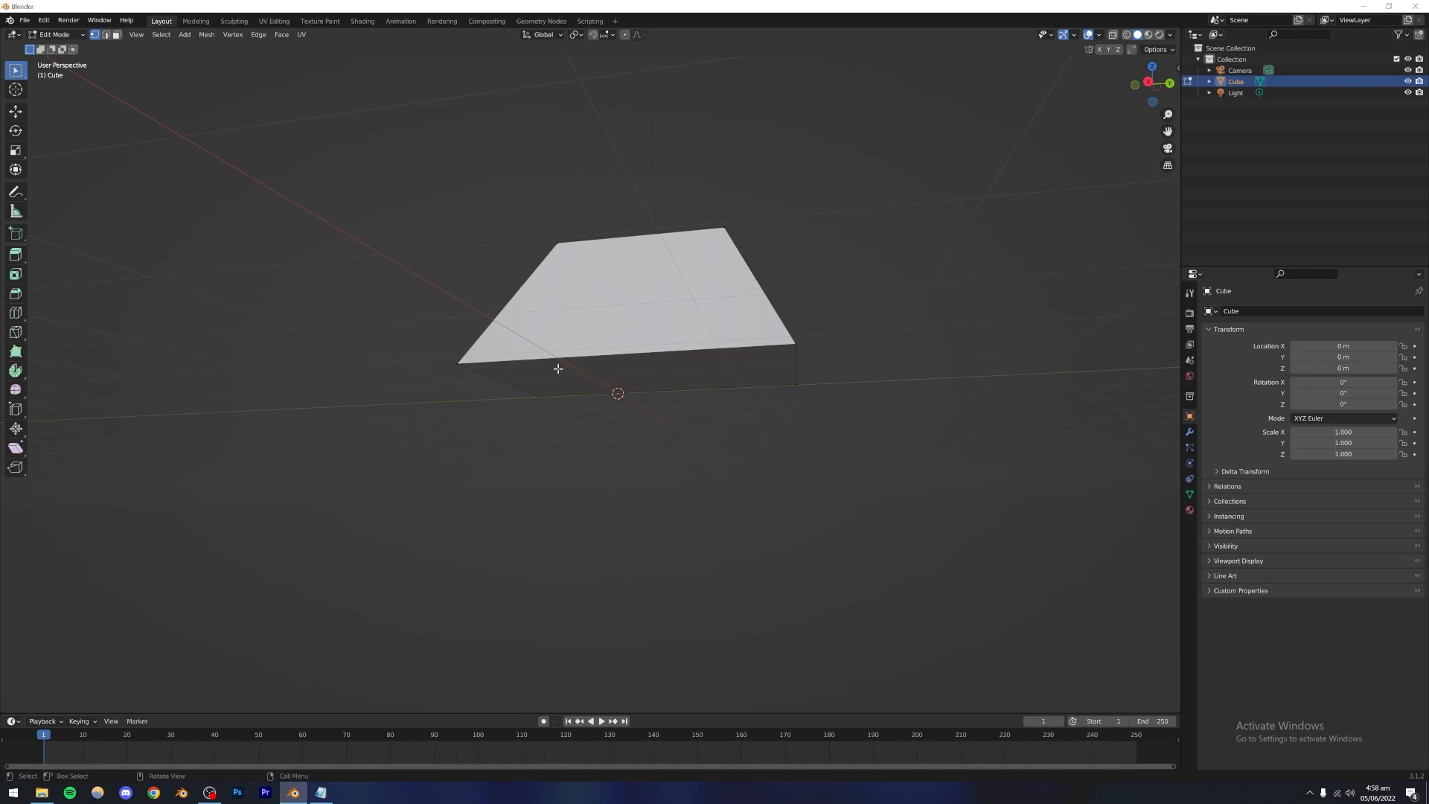
pyautogui.moveTo(619, 297); pyautogui.dragTo(573, 412, button='middle')
pyautogui.scroll(2, 571, 388)
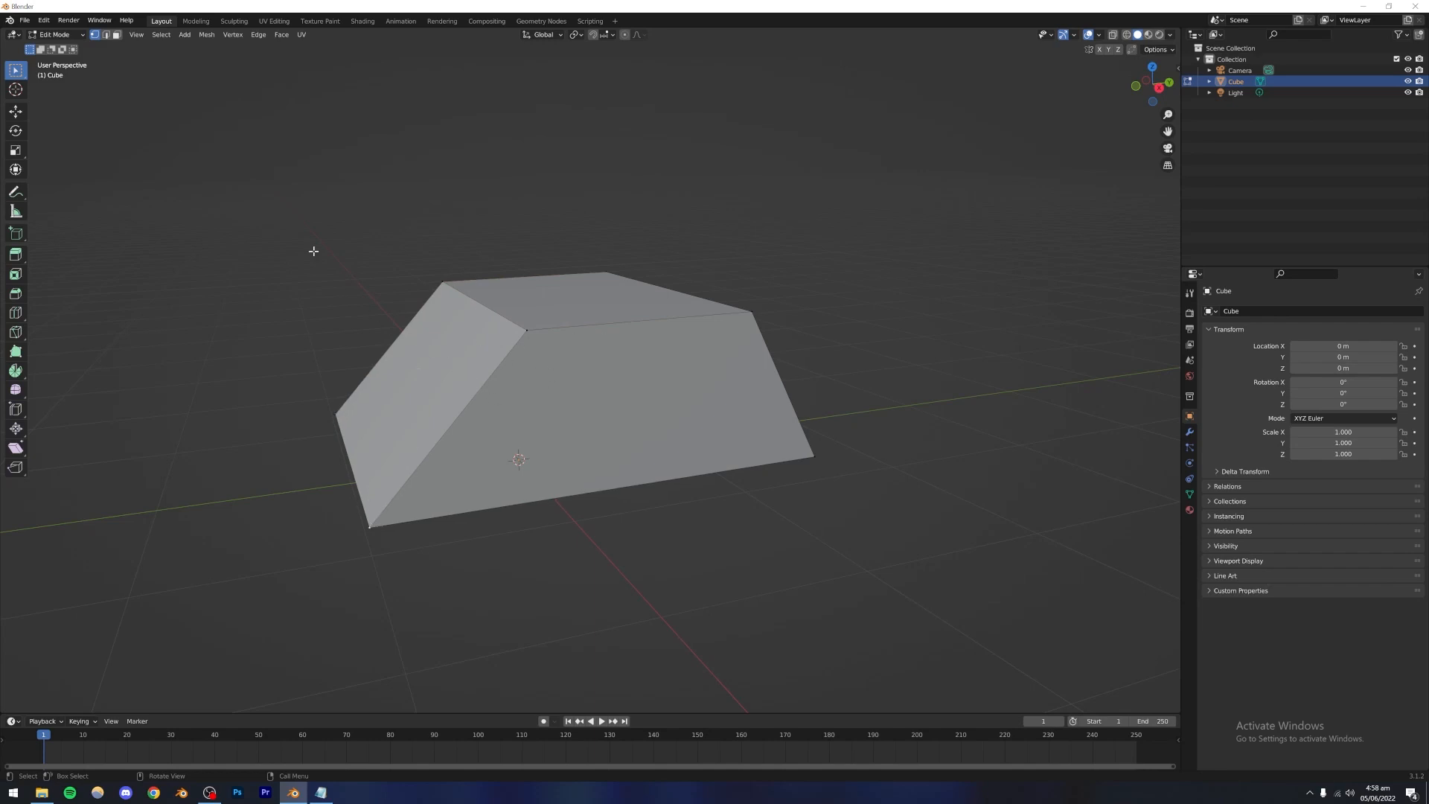
pyautogui.click(105, 35)
pyautogui.moveTo(514, 344); pyautogui.dragTo(525, 379, button='middle')
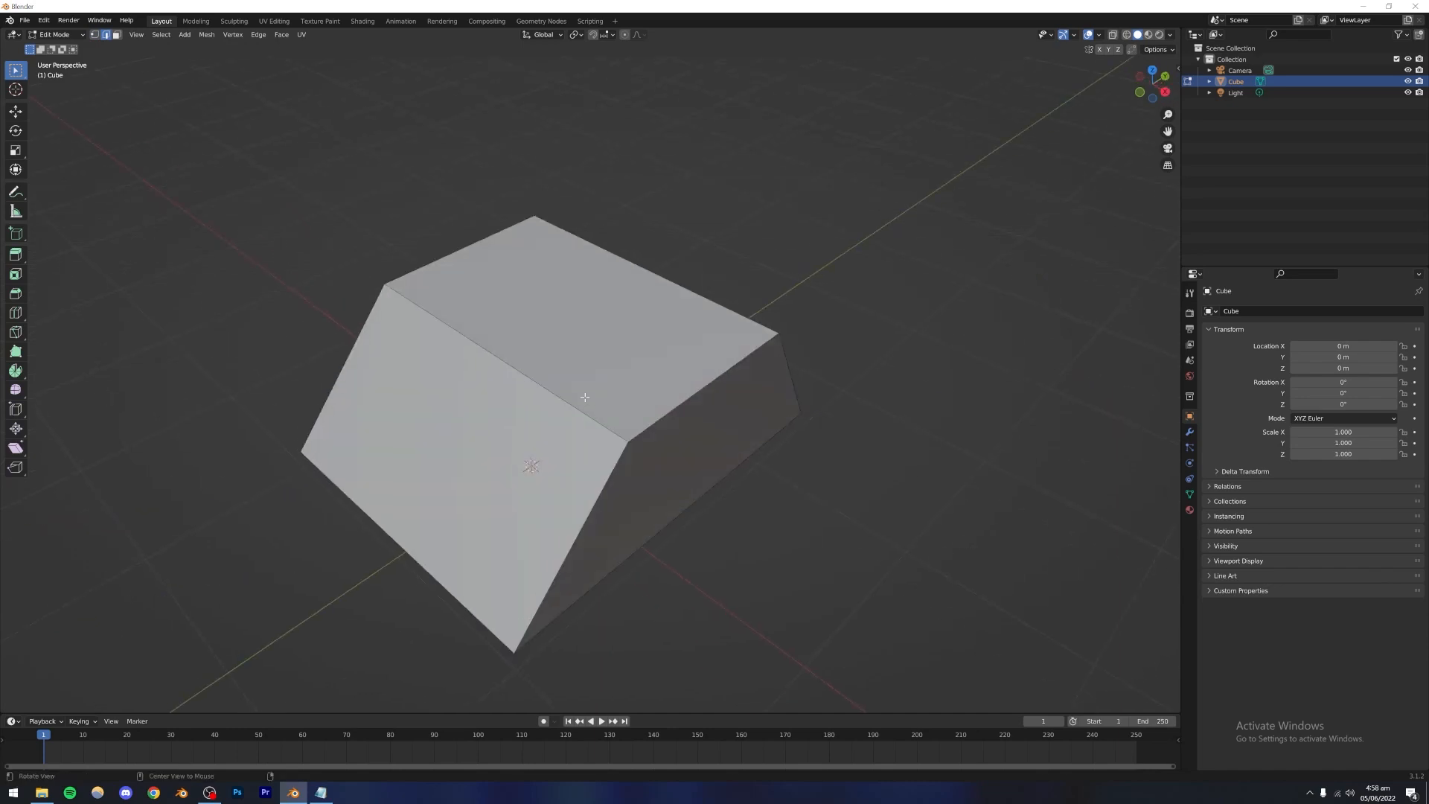
pyautogui.moveTo(584, 472); pyautogui.dragTo(507, 336, button='middle')
pyautogui.click(501, 334)
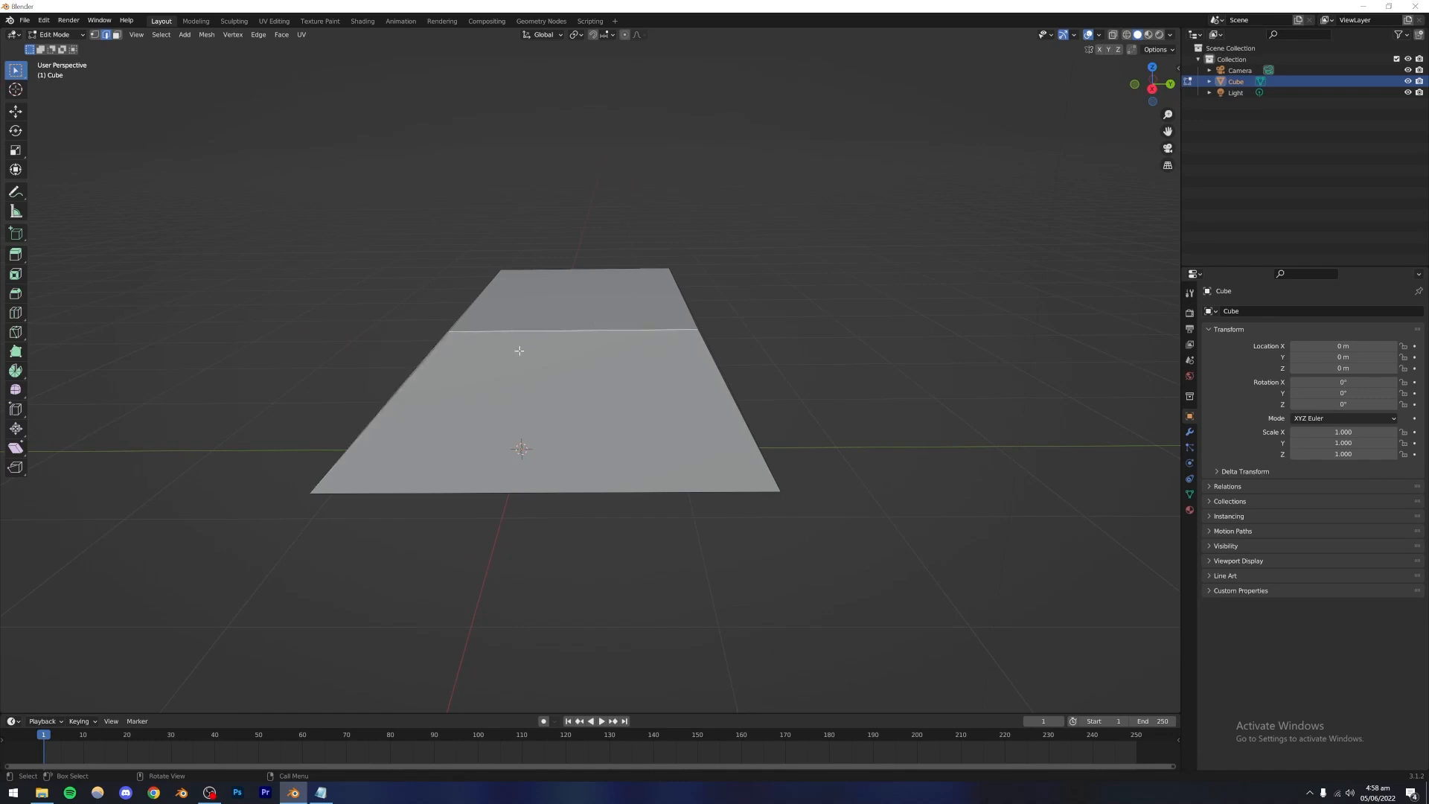
pyautogui.press('a')
pyautogui.moveTo(848, 288); pyautogui.dragTo(787, 303, button='middle')
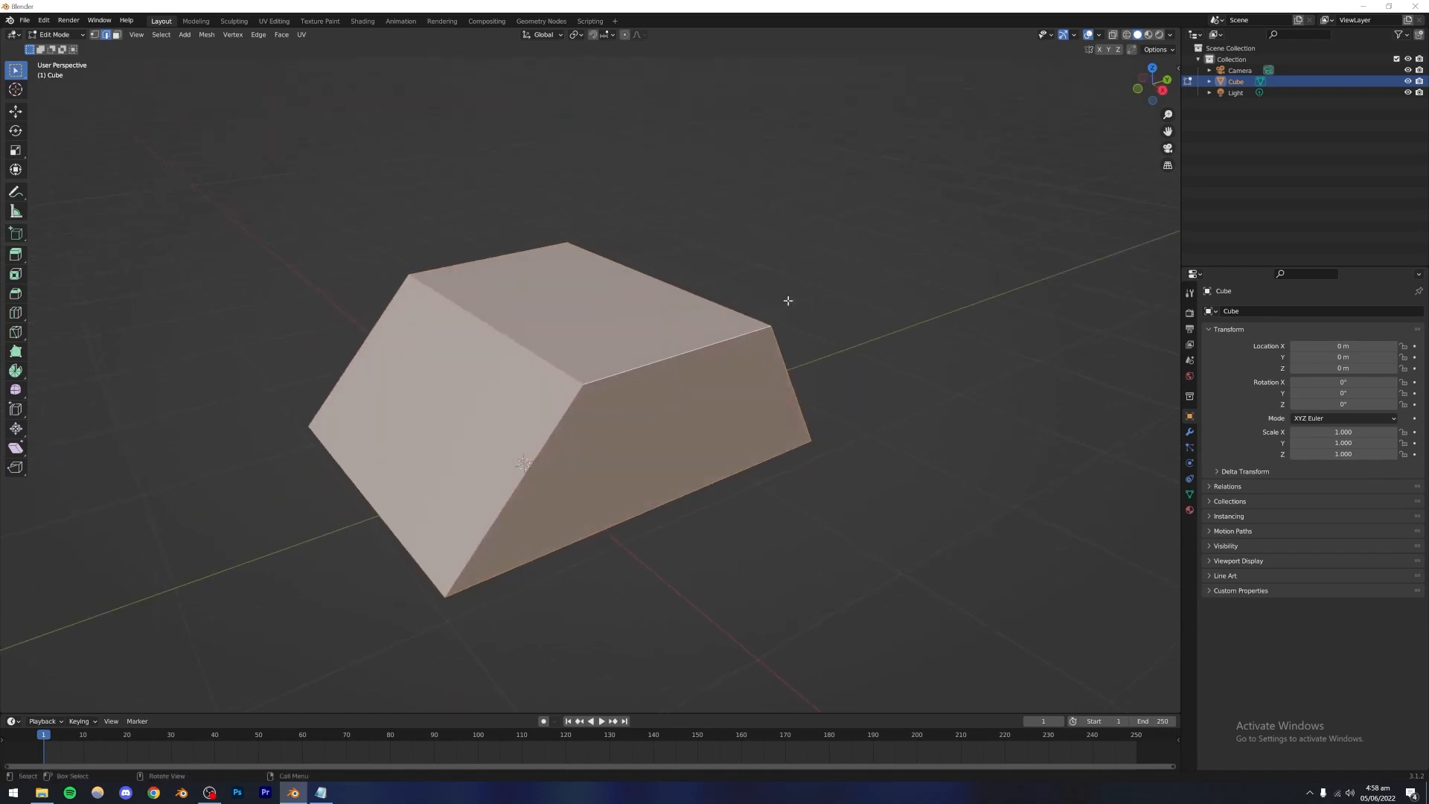
pyautogui.hotkey('alt', 'a')
# Step: Try selecting the three edges that meet at one top corner together, and clear the selection
pyautogui.scroll(4, 573, 382)
pyautogui.click(550, 372)
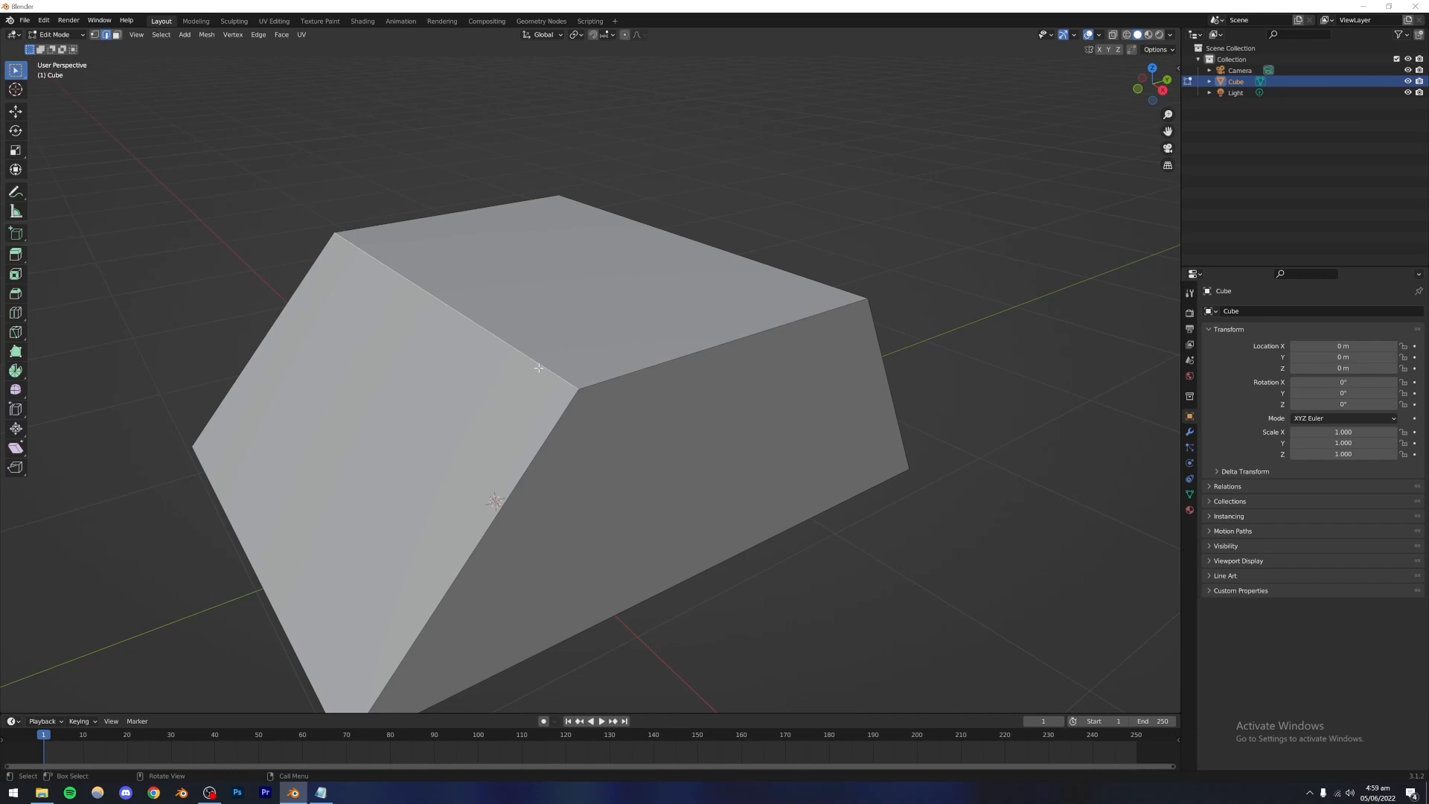
pyautogui.keyDown('shift'); pyautogui.click(539, 455); pyautogui.keyUp('shift')
pyautogui.keyDown('shift'); pyautogui.click(643, 368); pyautogui.keyUp('shift')
pyautogui.moveTo(612, 345); pyautogui.dragTo(539, 392, button='middle')
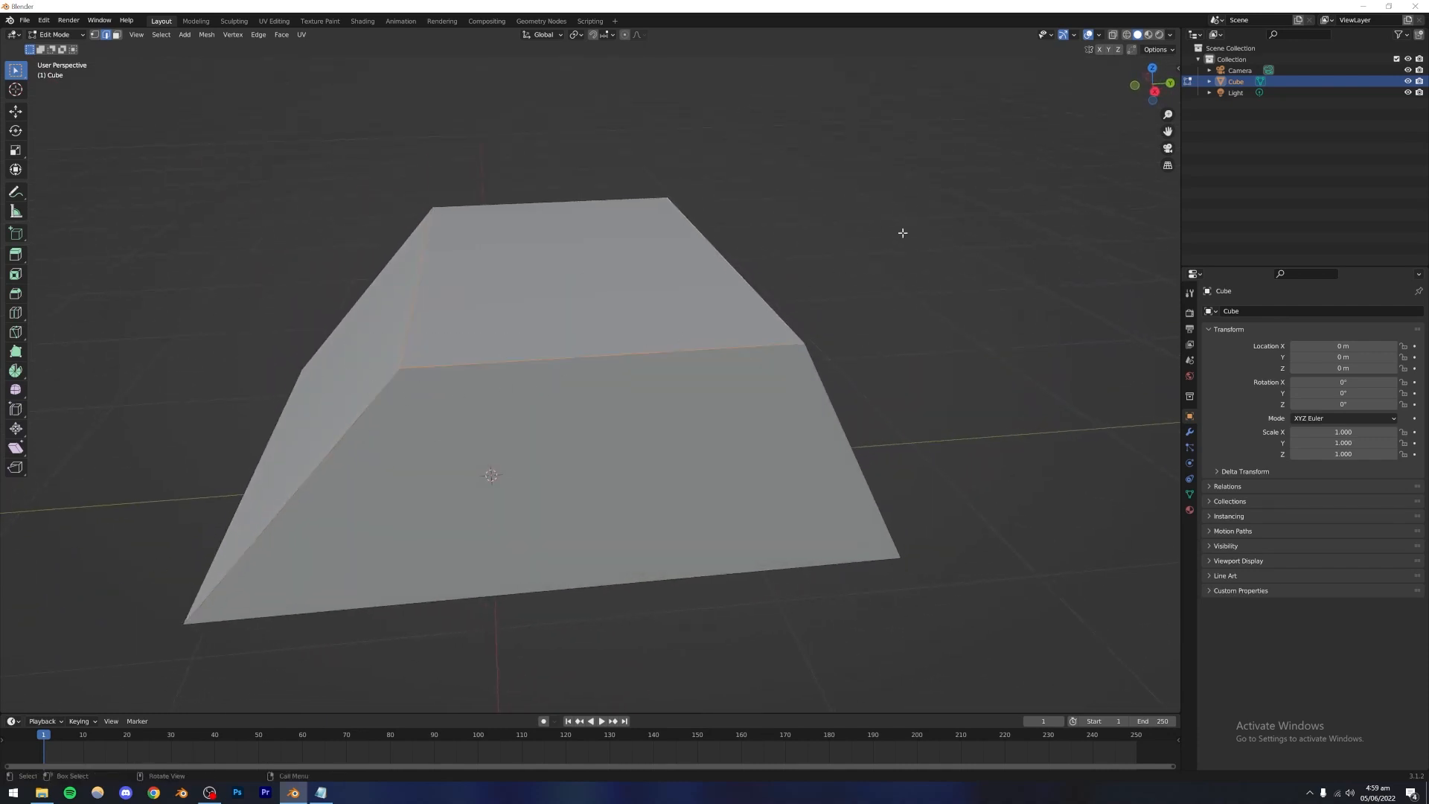
pyautogui.hotkey('alt', 'a')
# Step: Switch to face selection and select the sloped side, front and top faces one at a time
pyautogui.moveTo(227, 318); pyautogui.dragTo(429, 373, button='middle')
pyautogui.scroll(-2, 566, 417)
pyautogui.moveTo(592, 409); pyautogui.dragTo(578, 354, button='middle')
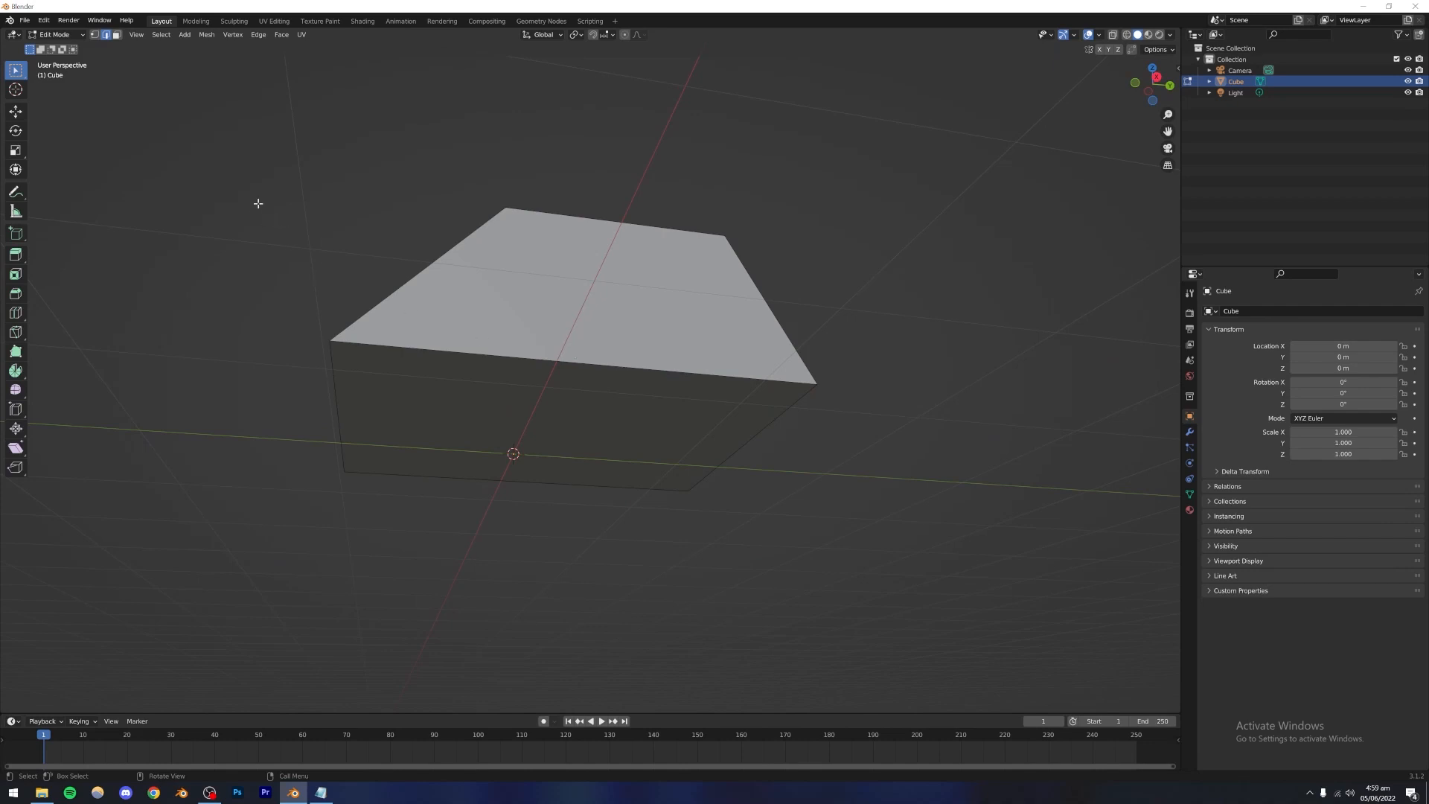
pyautogui.click(117, 37)
pyautogui.moveTo(605, 300); pyautogui.dragTo(536, 399, button='middle')
pyautogui.click(472, 449)
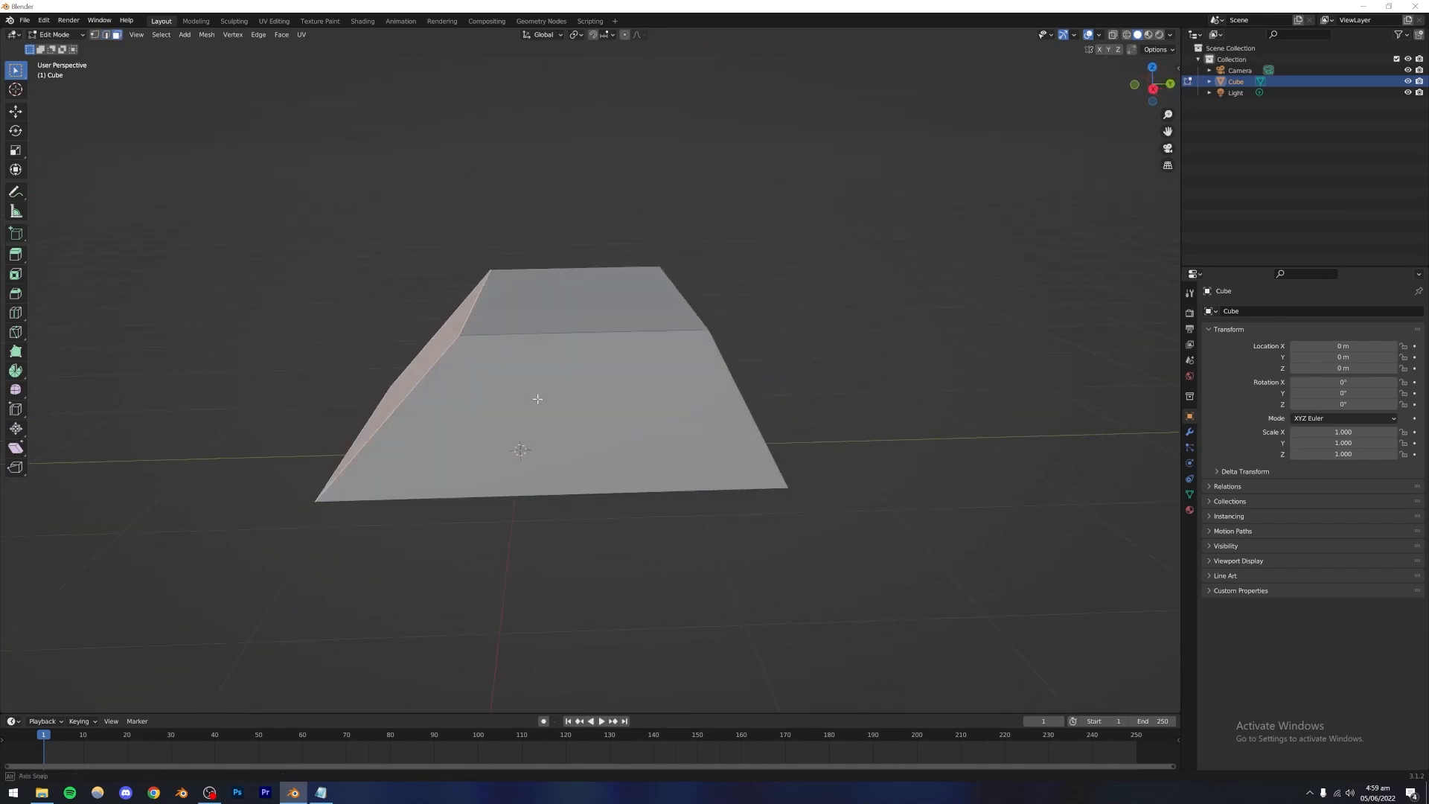
pyautogui.click(567, 418)
pyautogui.click(539, 298)
pyautogui.moveTo(597, 351); pyautogui.dragTo(493, 322, button='middle')
pyautogui.click(536, 393)
# Step: Select all faces of the mesh, and clear the face selection
pyautogui.press('a')
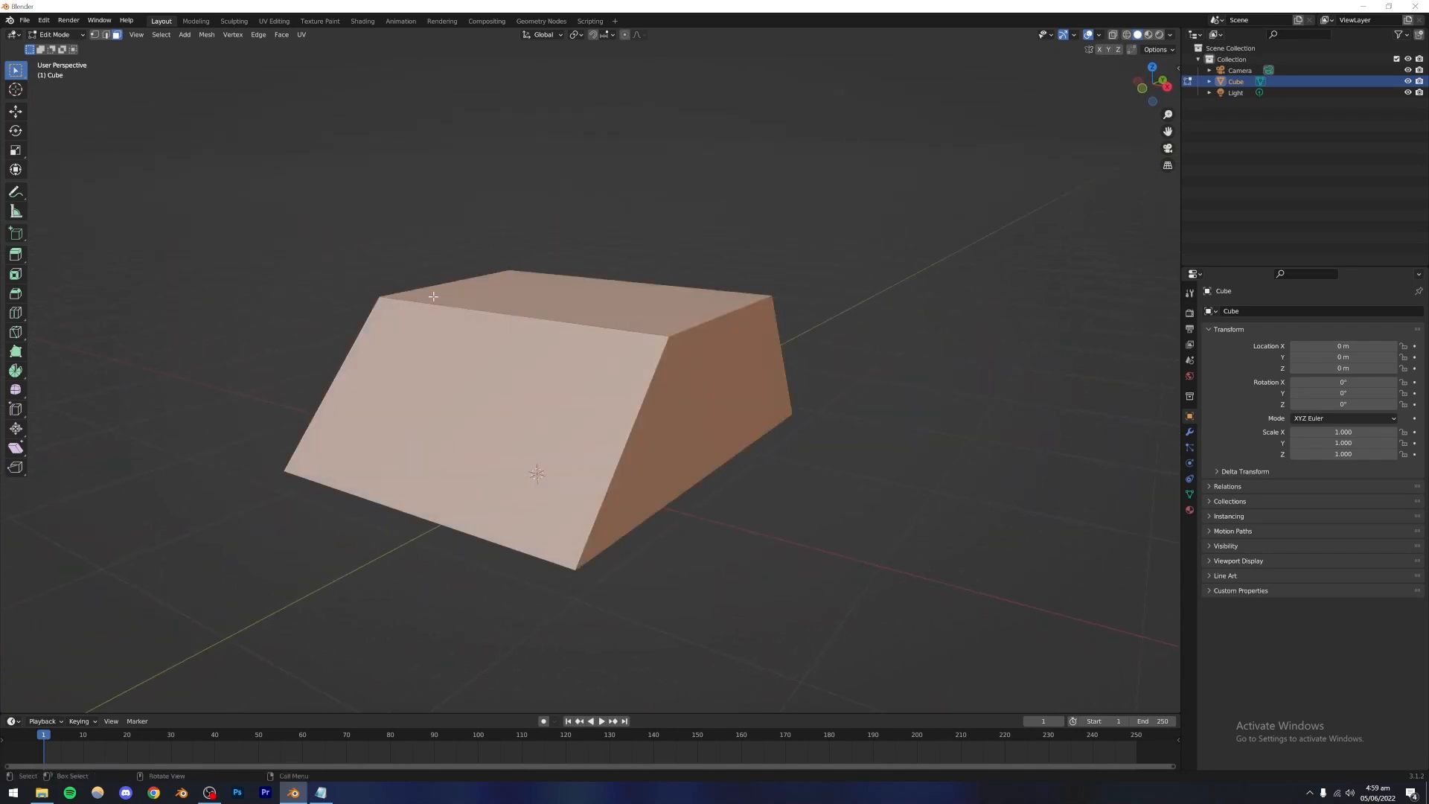
pyautogui.hotkey('alt', 'a')
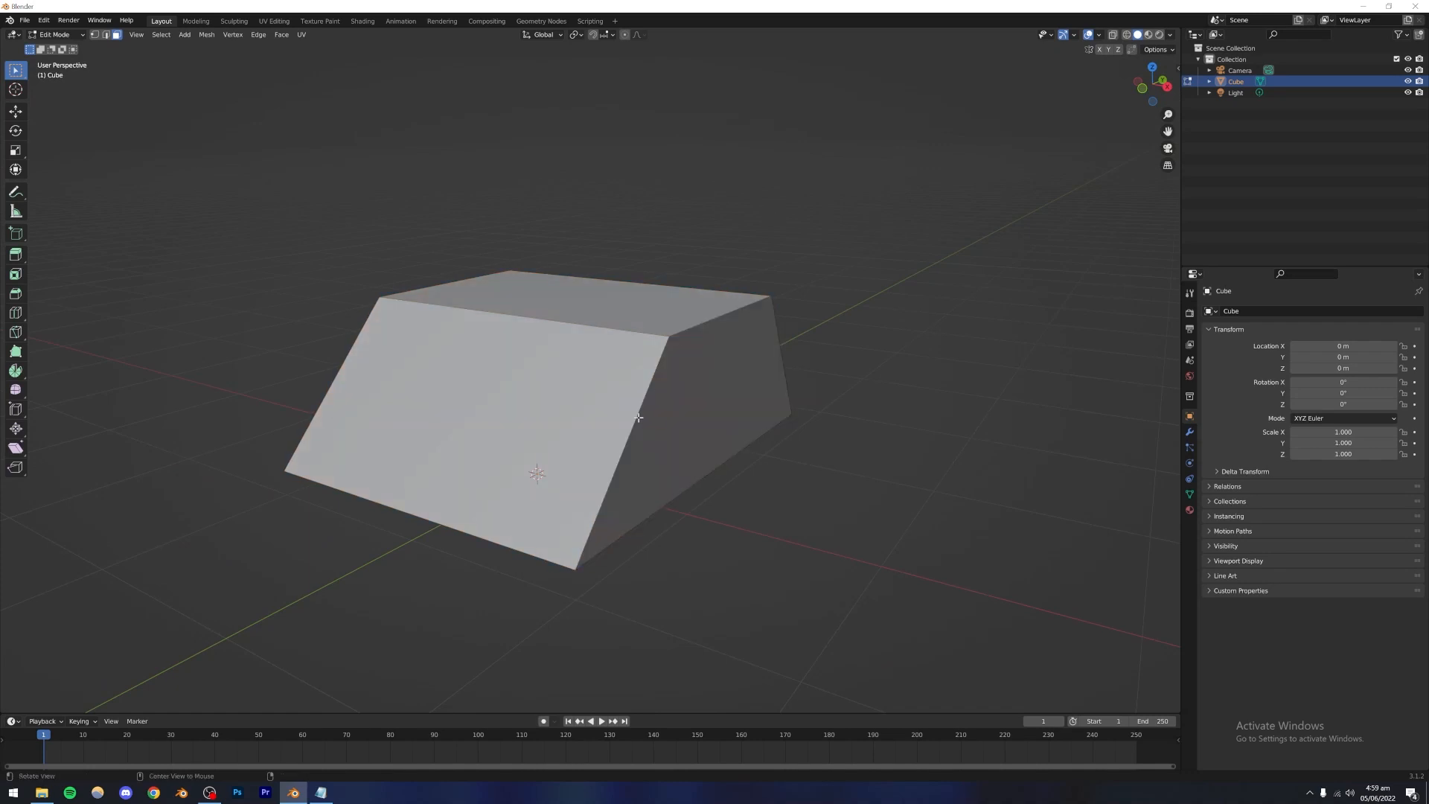
pyautogui.moveTo(710, 503); pyautogui.dragTo(602, 436, button='middle')
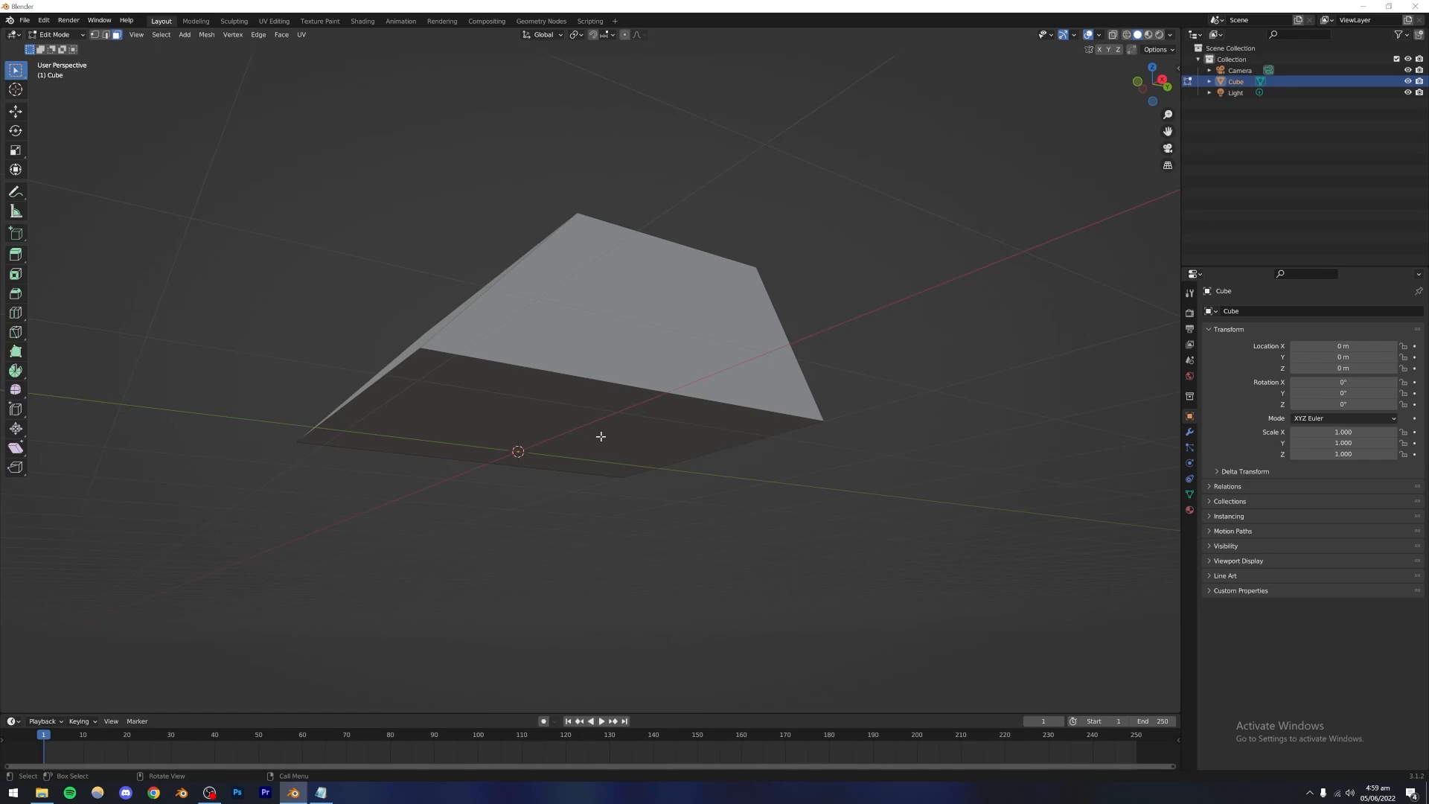
# Step: Select the bottom face of the mesh and extrude it downward about 0.57 m
pyautogui.click(524, 437)
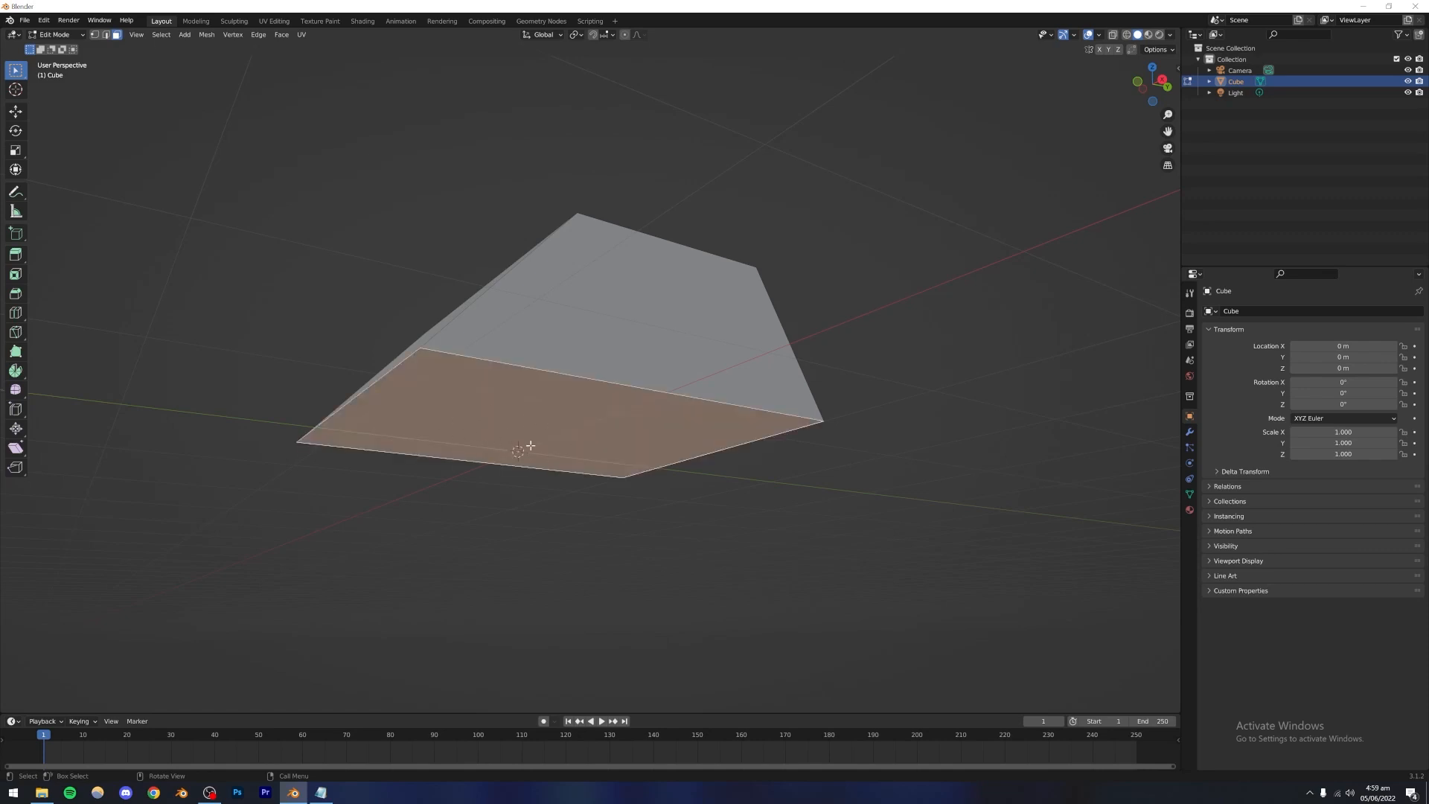
pyautogui.moveTo(530, 445); pyautogui.dragTo(578, 445, button='middle')
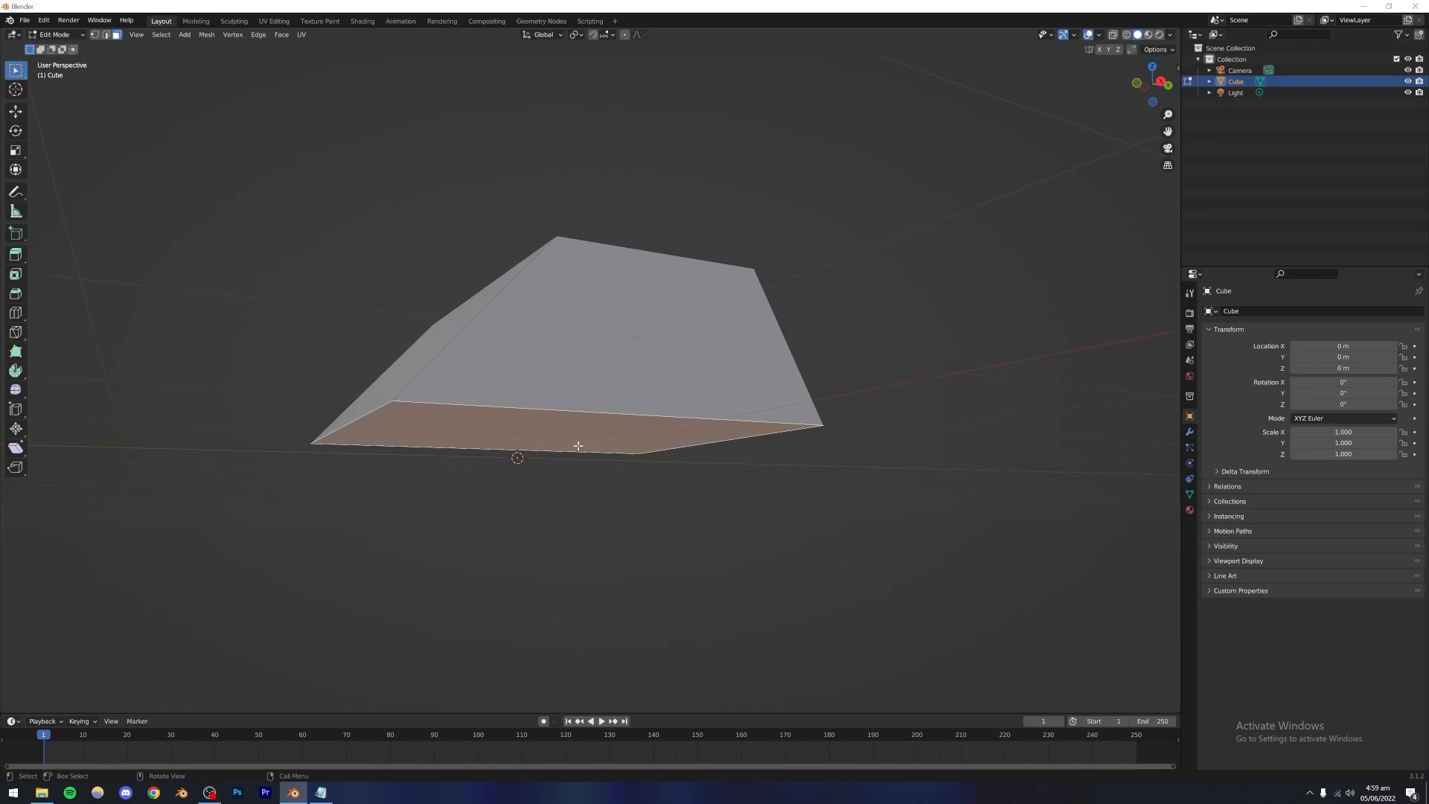
pyautogui.press('e')
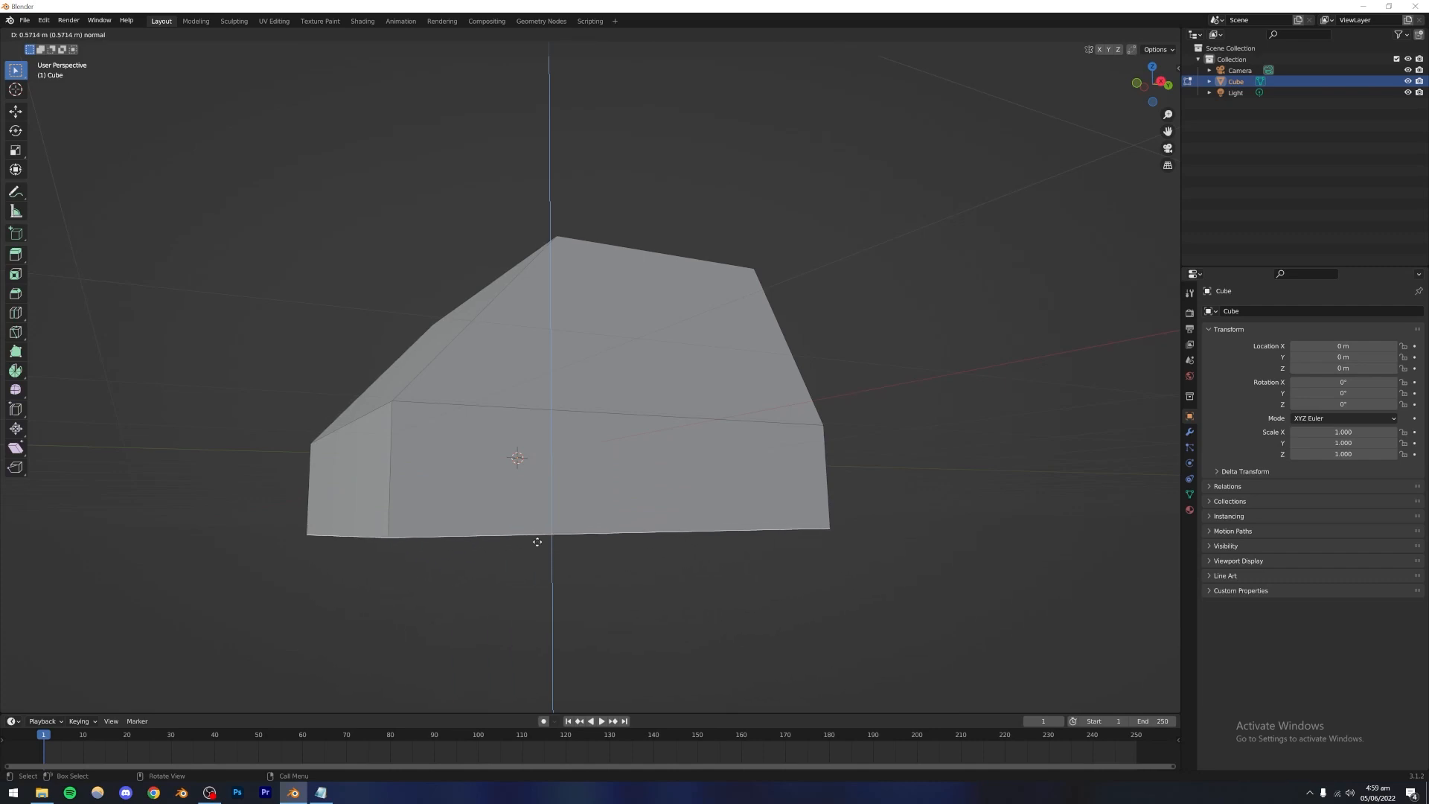
pyautogui.click(537, 538)
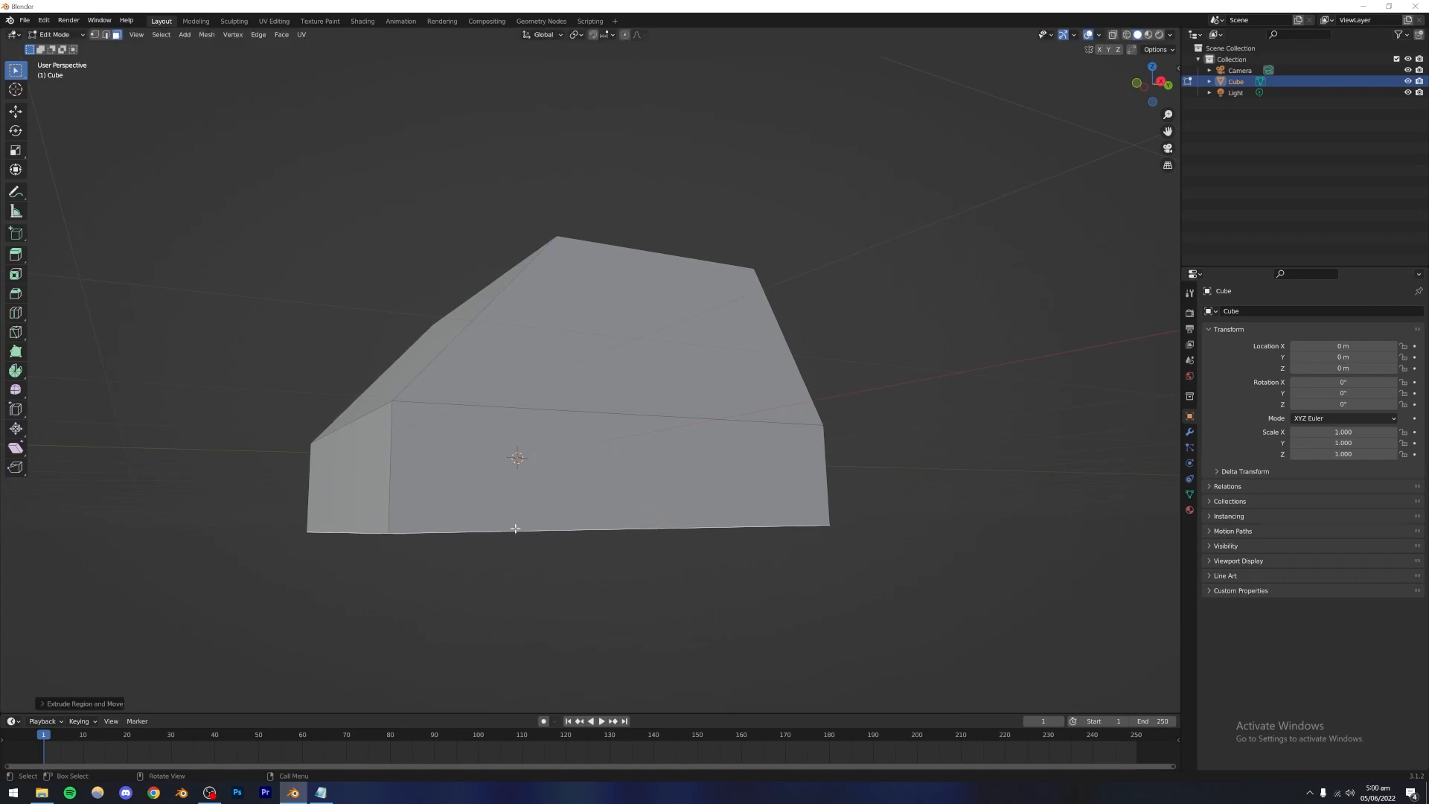
pyautogui.moveTo(546, 514); pyautogui.dragTo(548, 471, button='middle')
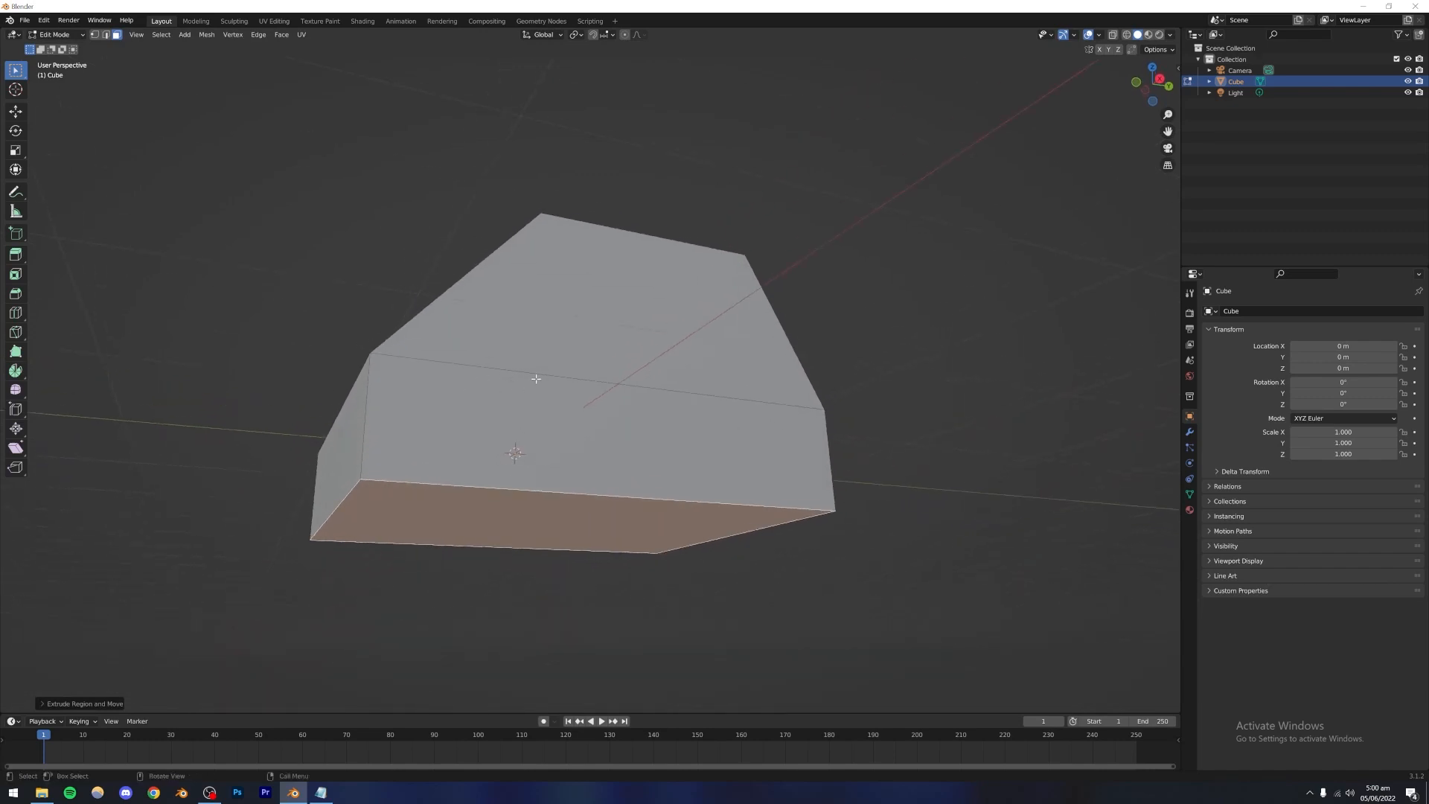
# Step: Select the new side faces around the extruded base one at a time to inspect them
pyautogui.keyDown('alt'); pyautogui.moveTo(395, 454); pyautogui.dragTo(411, 478); pyautogui.keyUp('alt')
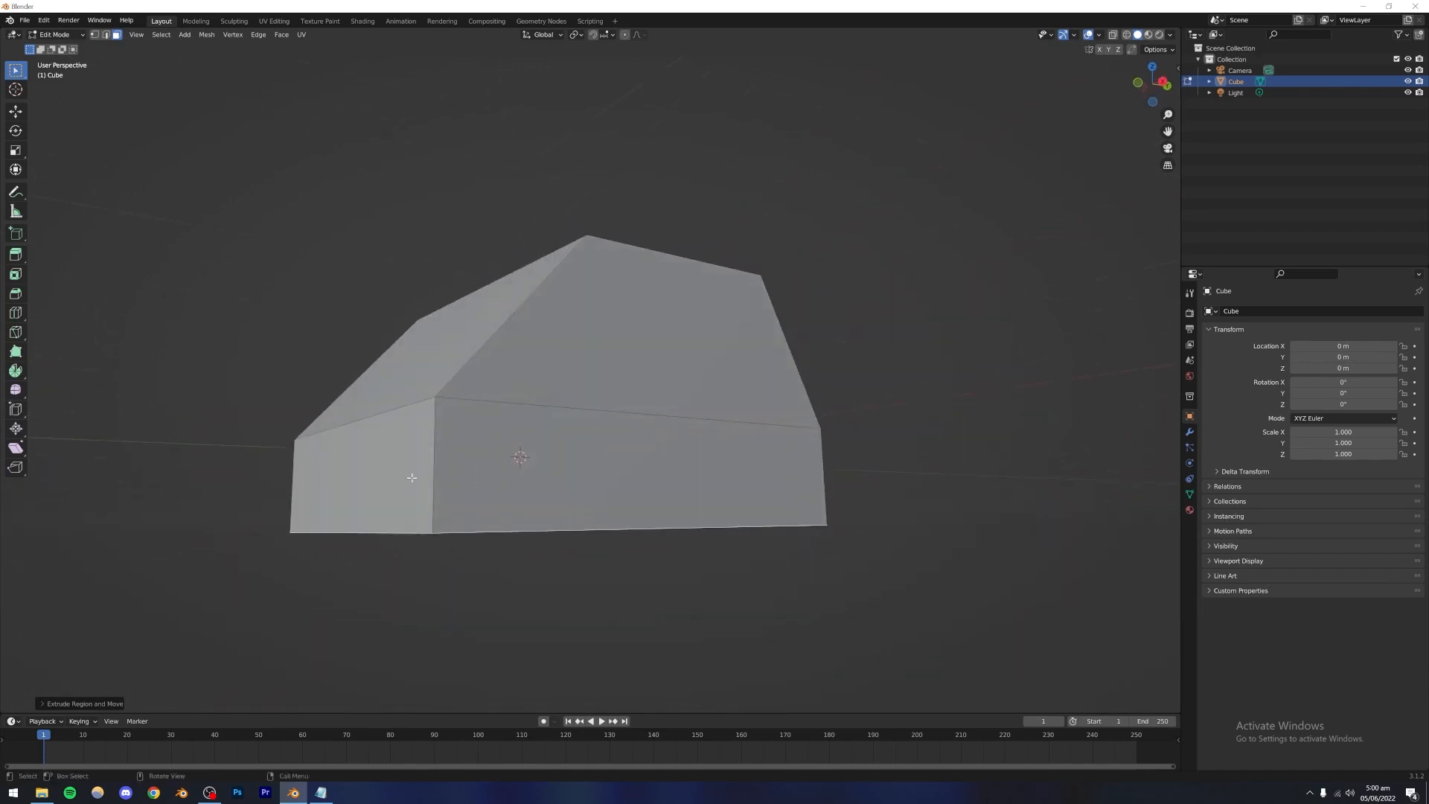
pyautogui.click(412, 478)
pyautogui.click(600, 472)
pyautogui.keyDown('alt'); pyautogui.moveTo(601, 472); pyautogui.dragTo(488, 479); pyautogui.keyUp('alt')
pyautogui.click(565, 478)
pyautogui.click(590, 488)
pyautogui.keyDown('alt'); pyautogui.moveTo(590, 488); pyautogui.dragTo(632, 485); pyautogui.keyUp('alt')
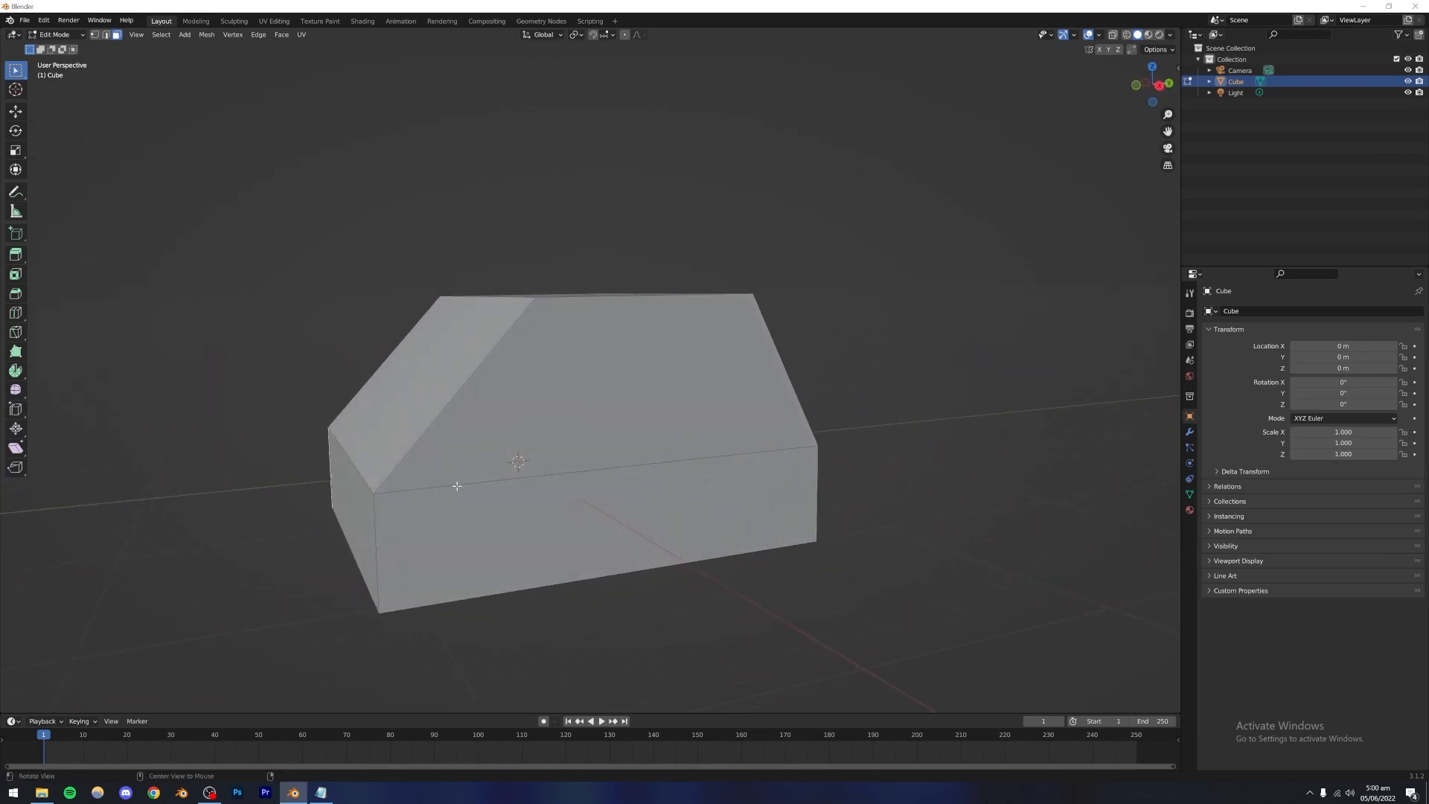
# Step: Extrude the base's end face below the longer slope outward to form a car hood
pyautogui.keyDown('alt'); pyautogui.moveTo(459, 485); pyautogui.dragTo(360, 529); pyautogui.keyUp('alt')
pyautogui.click(321, 516)
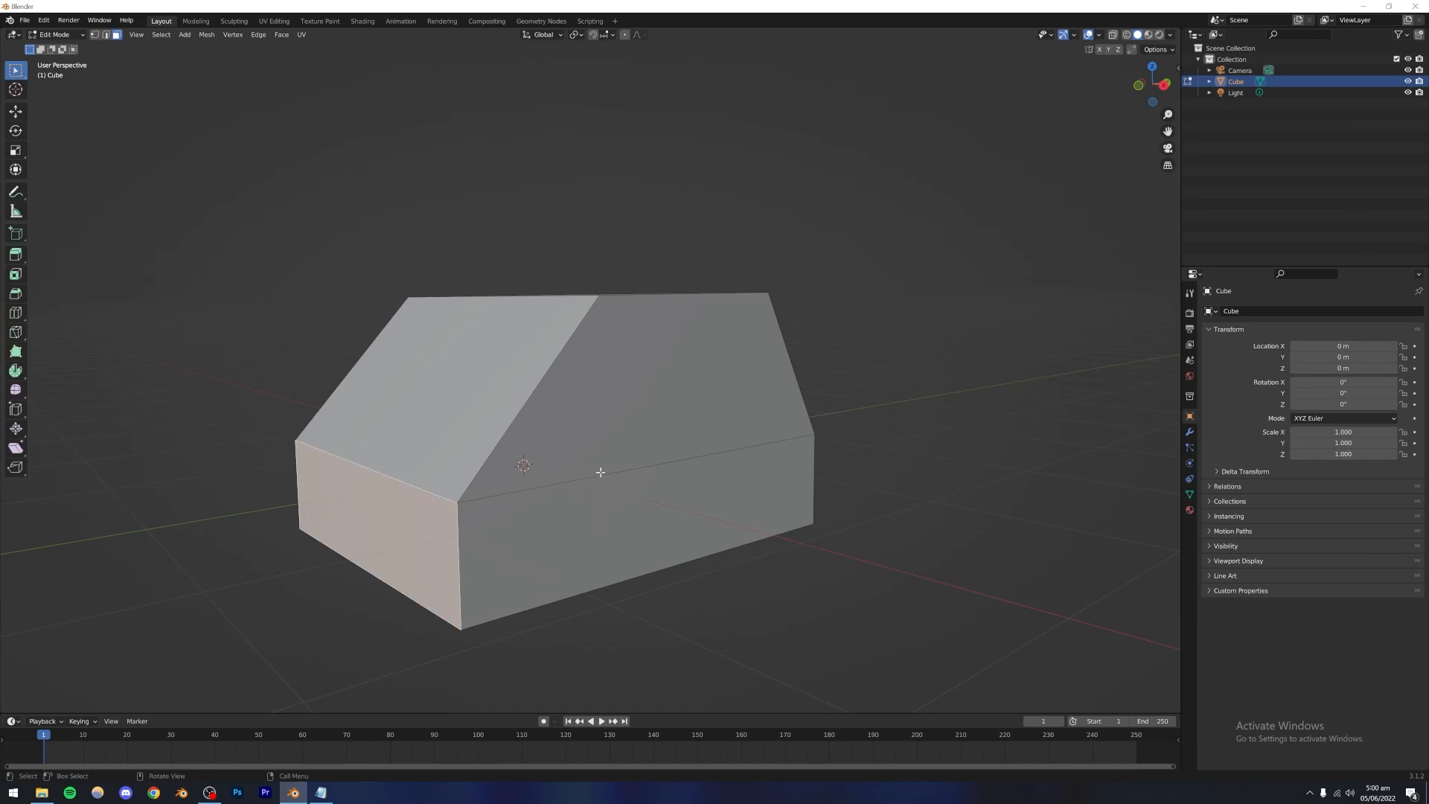
pyautogui.press('e')
pyautogui.click(444, 509)
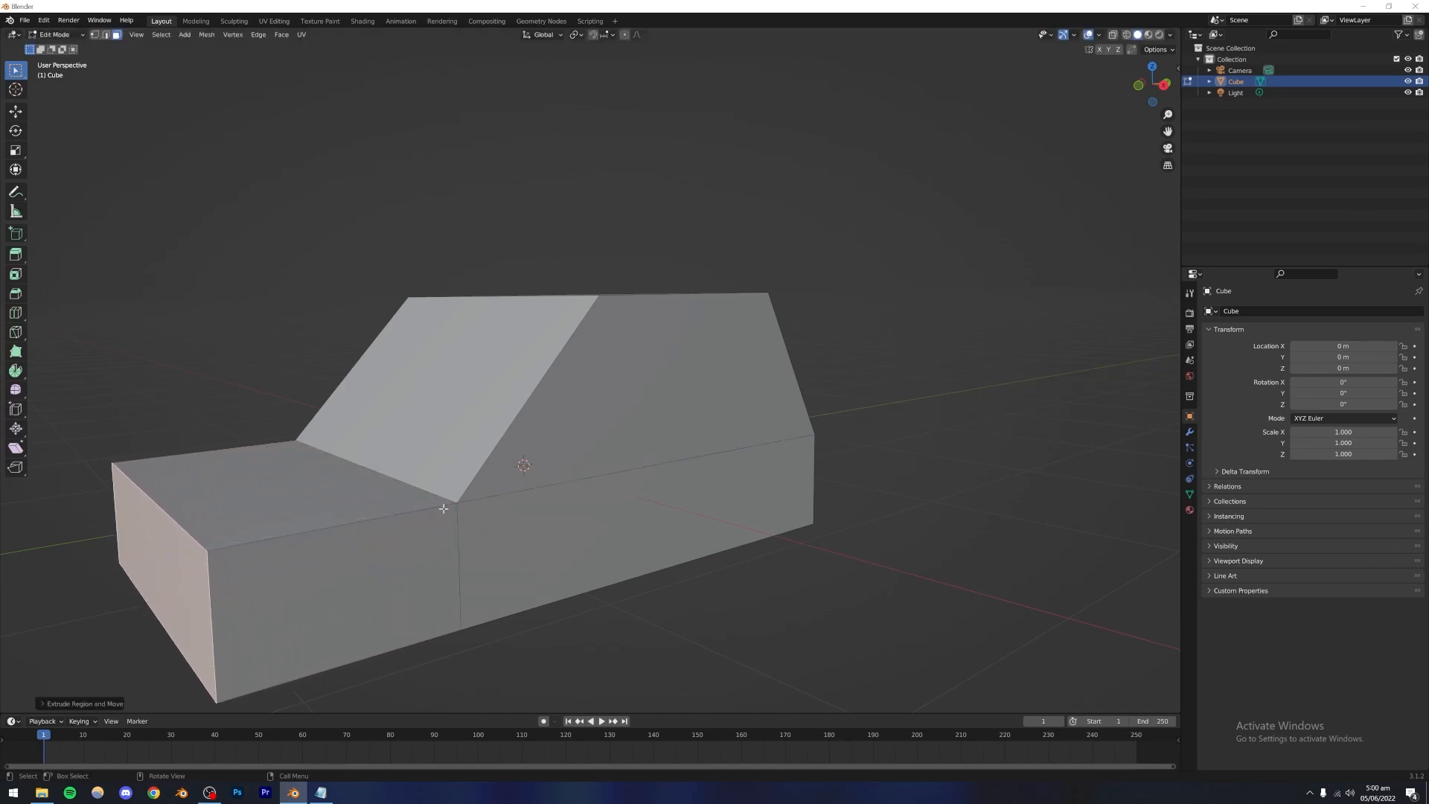
pyautogui.scroll(-3, 584, 519)
# Step: Extrude the base's opposite end face outward to form a shorter car trunk
pyautogui.keyDown('alt'); pyautogui.moveTo(583, 519); pyautogui.dragTo(554, 488); pyautogui.keyUp('alt')
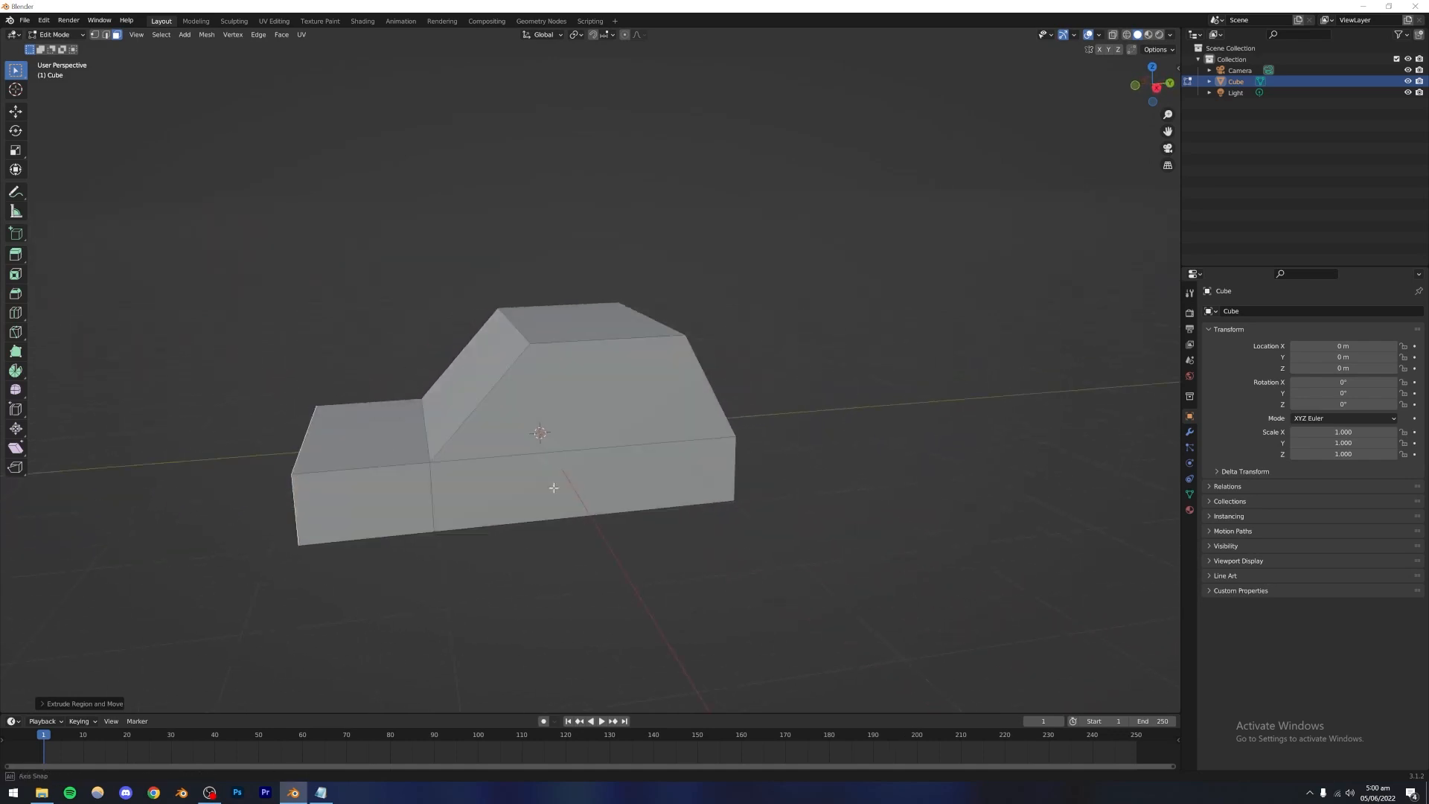
pyautogui.moveTo(554, 487); pyautogui.dragTo(650, 479, button='middle')
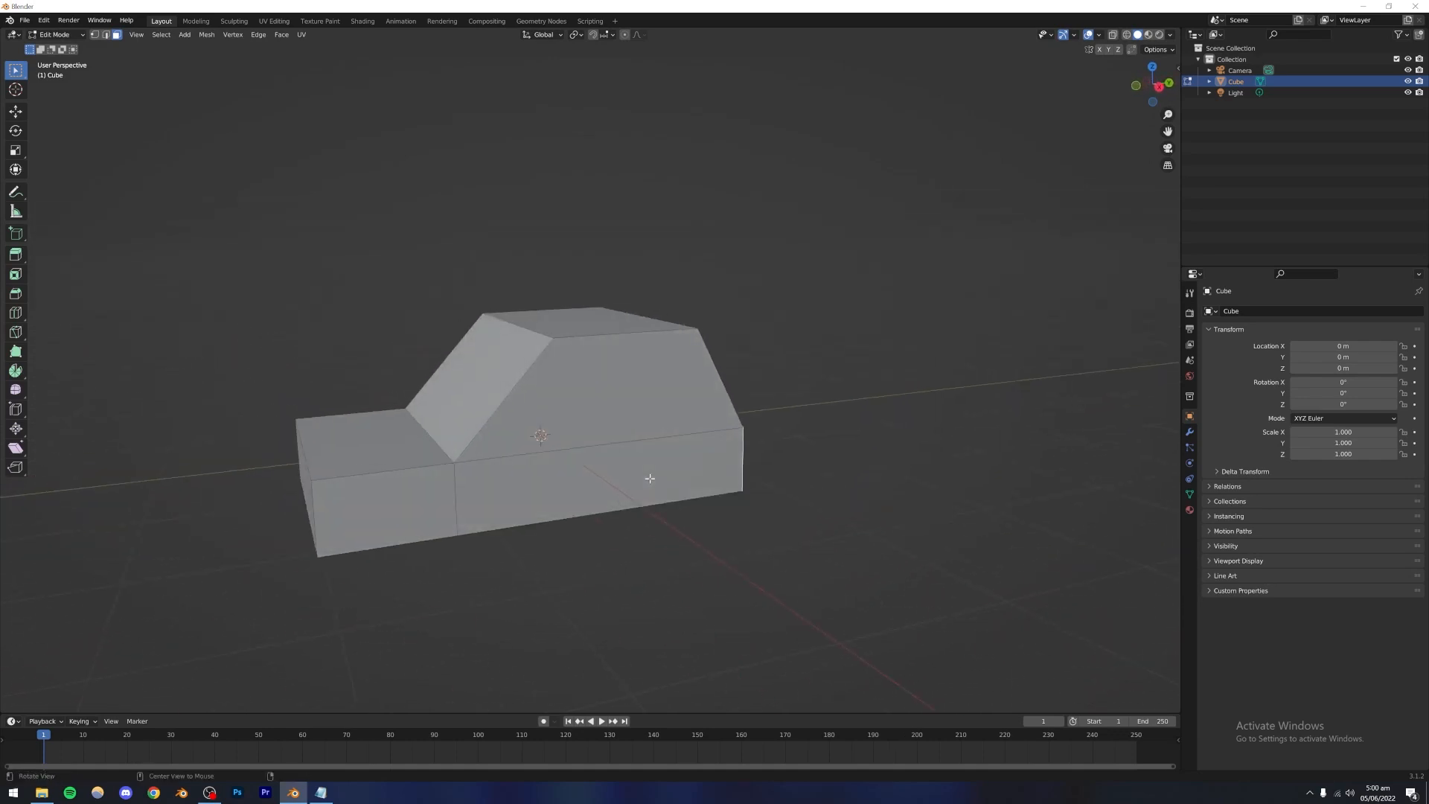
pyautogui.press('e')
pyautogui.click(886, 447)
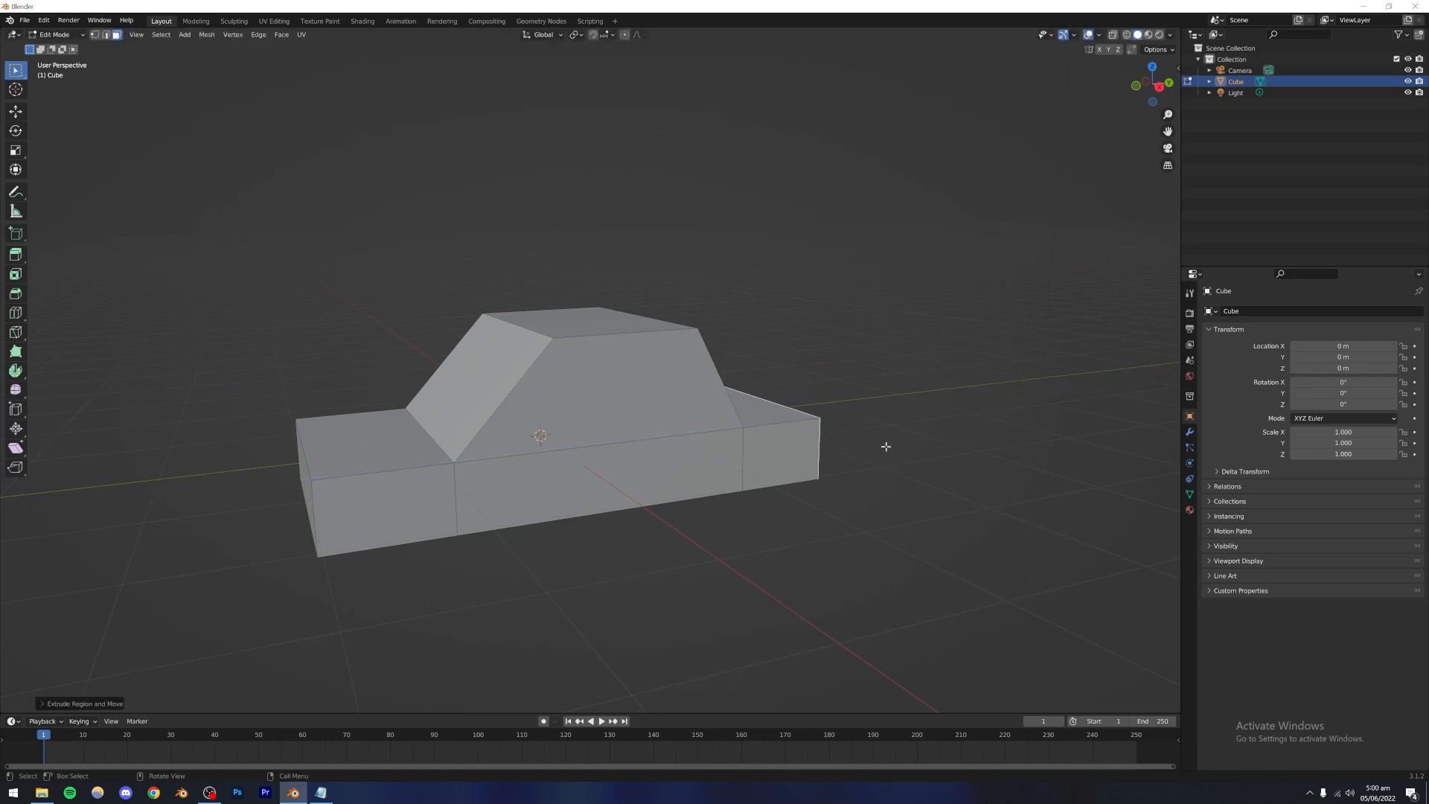
# Step: Switch to edge selection and lower the hood's front upper edge along the Z axis so the hood slopes down
pyautogui.moveTo(801, 392); pyautogui.dragTo(670, 501, button='middle')
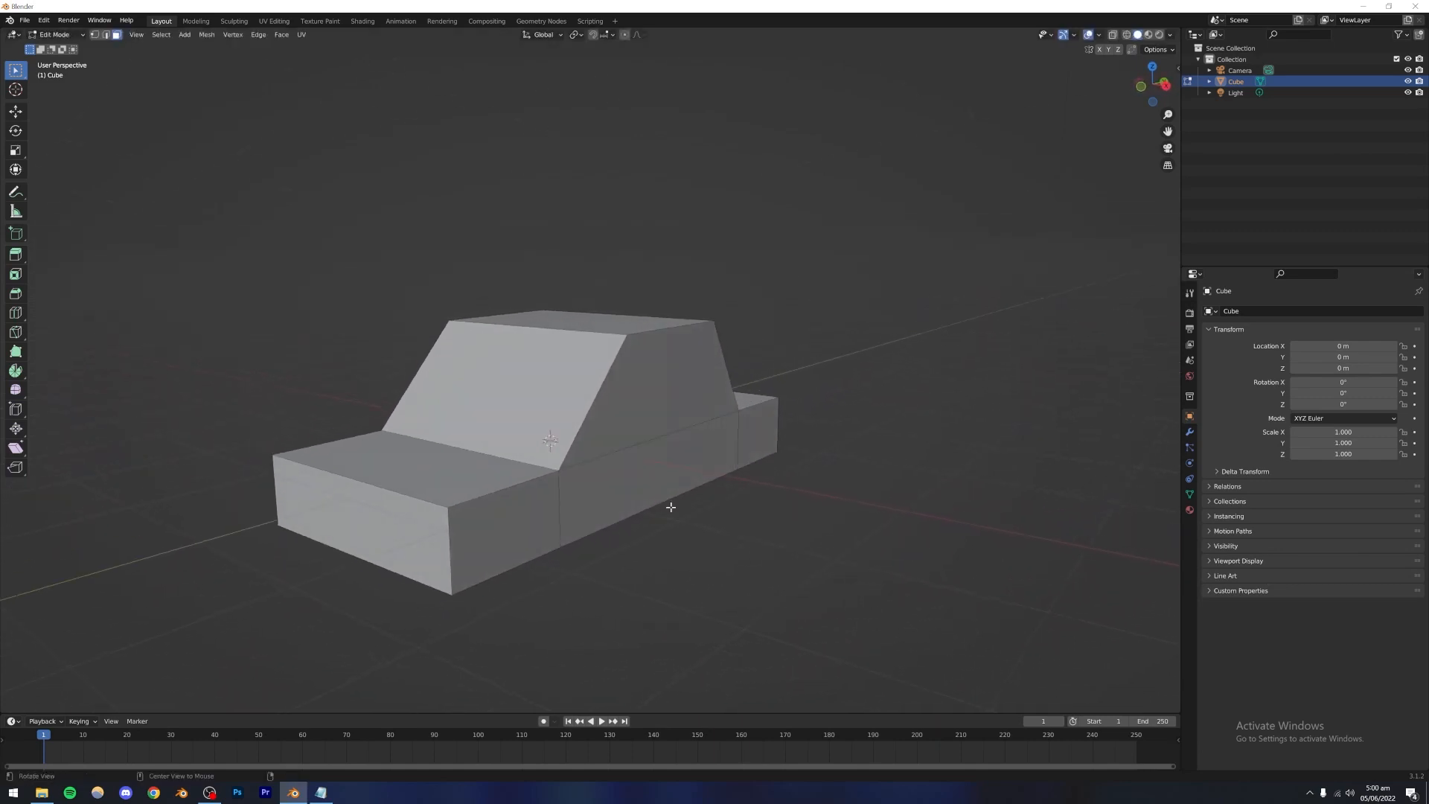
pyautogui.click(402, 501)
pyautogui.moveTo(494, 504); pyautogui.dragTo(387, 447, button='middle')
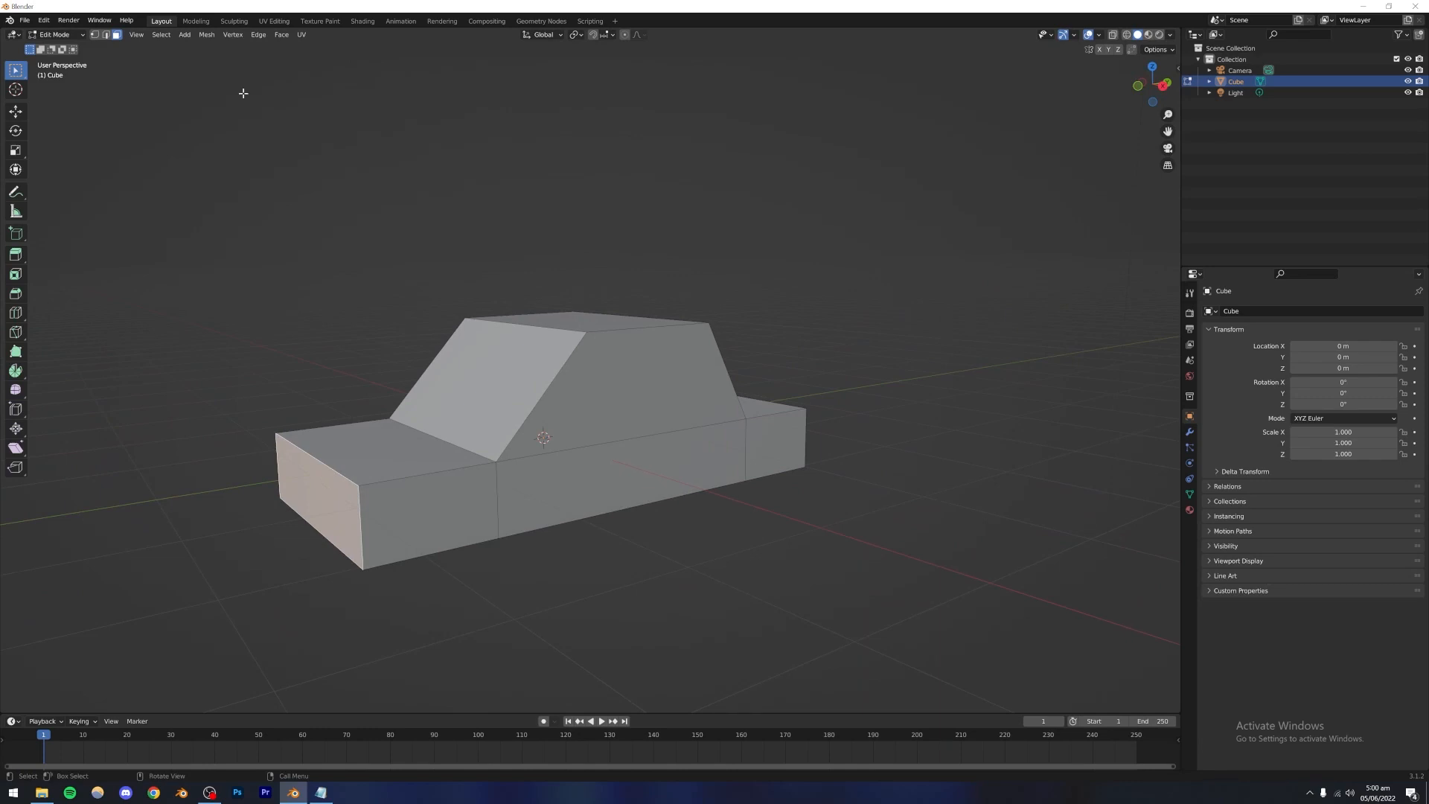
pyautogui.click(106, 34)
pyautogui.click(319, 463)
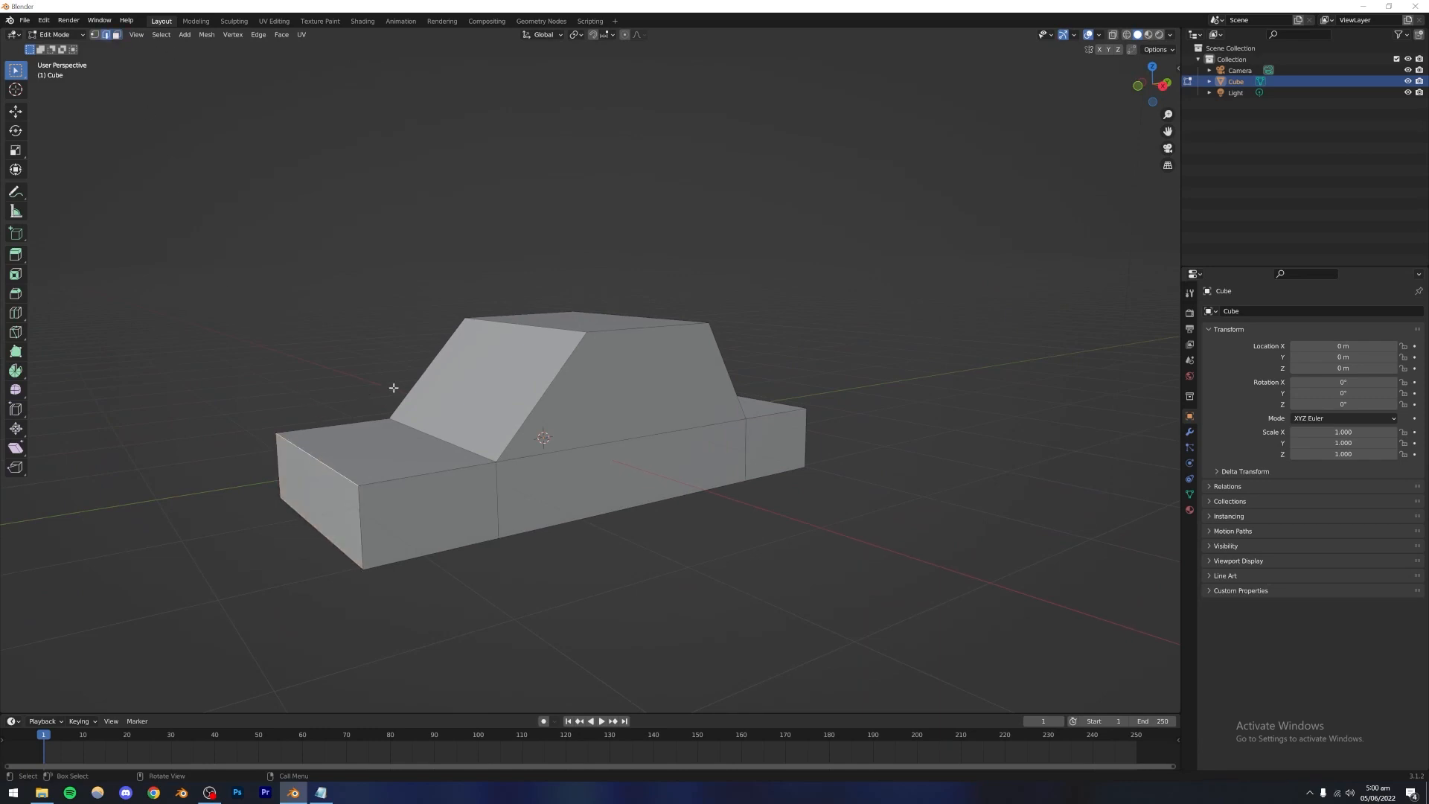
pyautogui.press('g')
pyautogui.press('z')
pyautogui.click(389, 412)
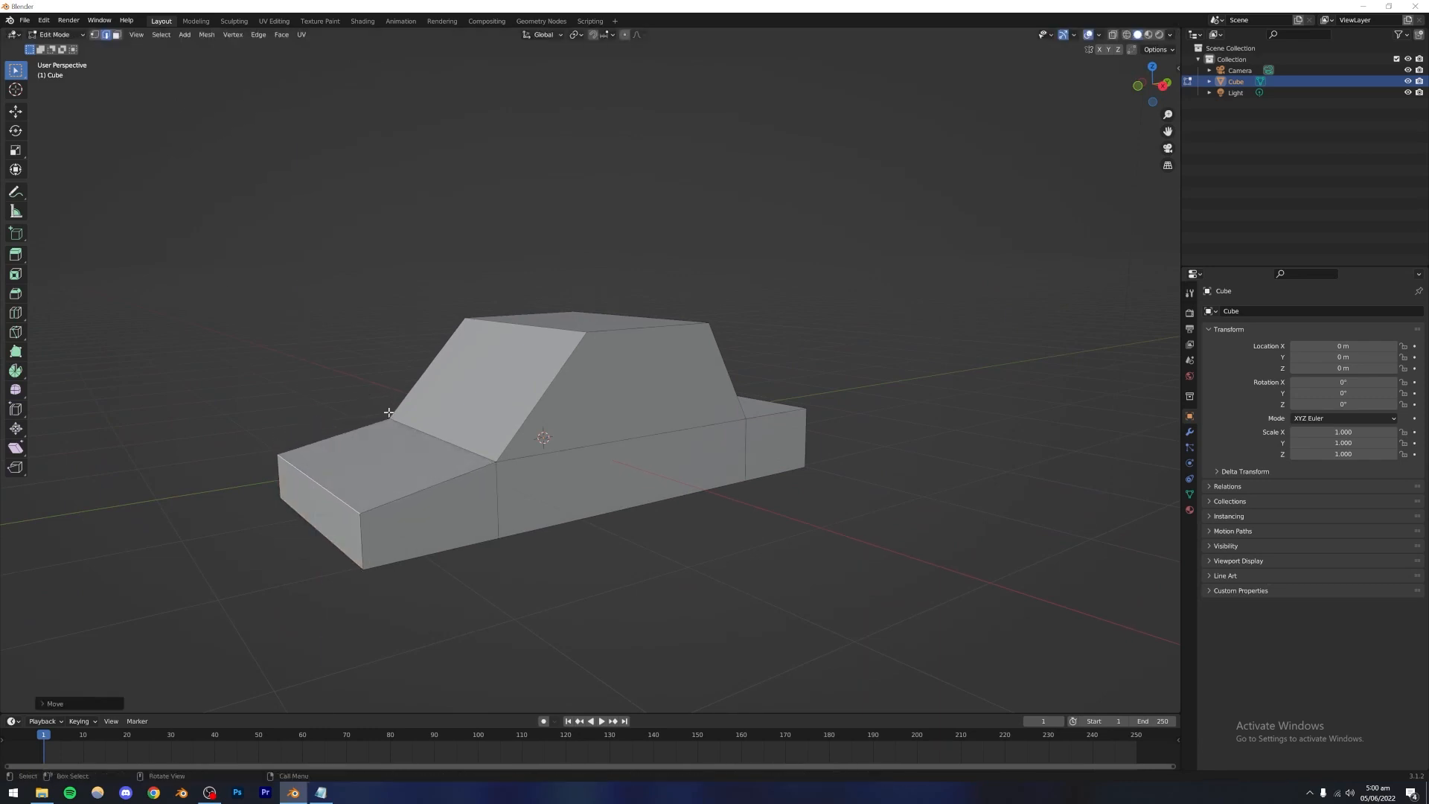
# Step: Lower the trunk's rear upper edge along the Z axis so the trunk slopes down
pyautogui.moveTo(388, 412); pyautogui.dragTo(813, 407, button='middle')
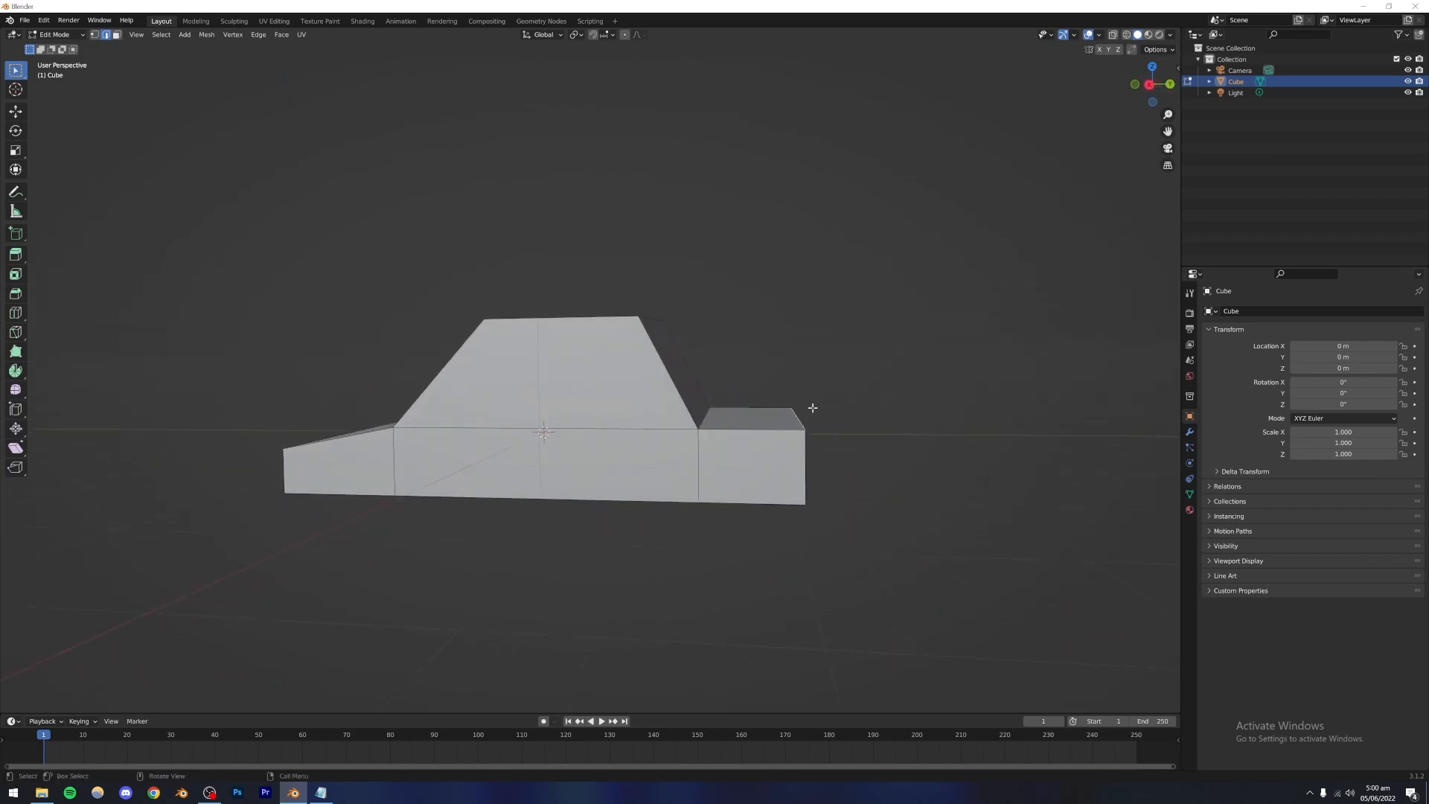
pyautogui.click(813, 408)
pyautogui.press('g')
pyautogui.press('z')
pyautogui.click(812, 421)
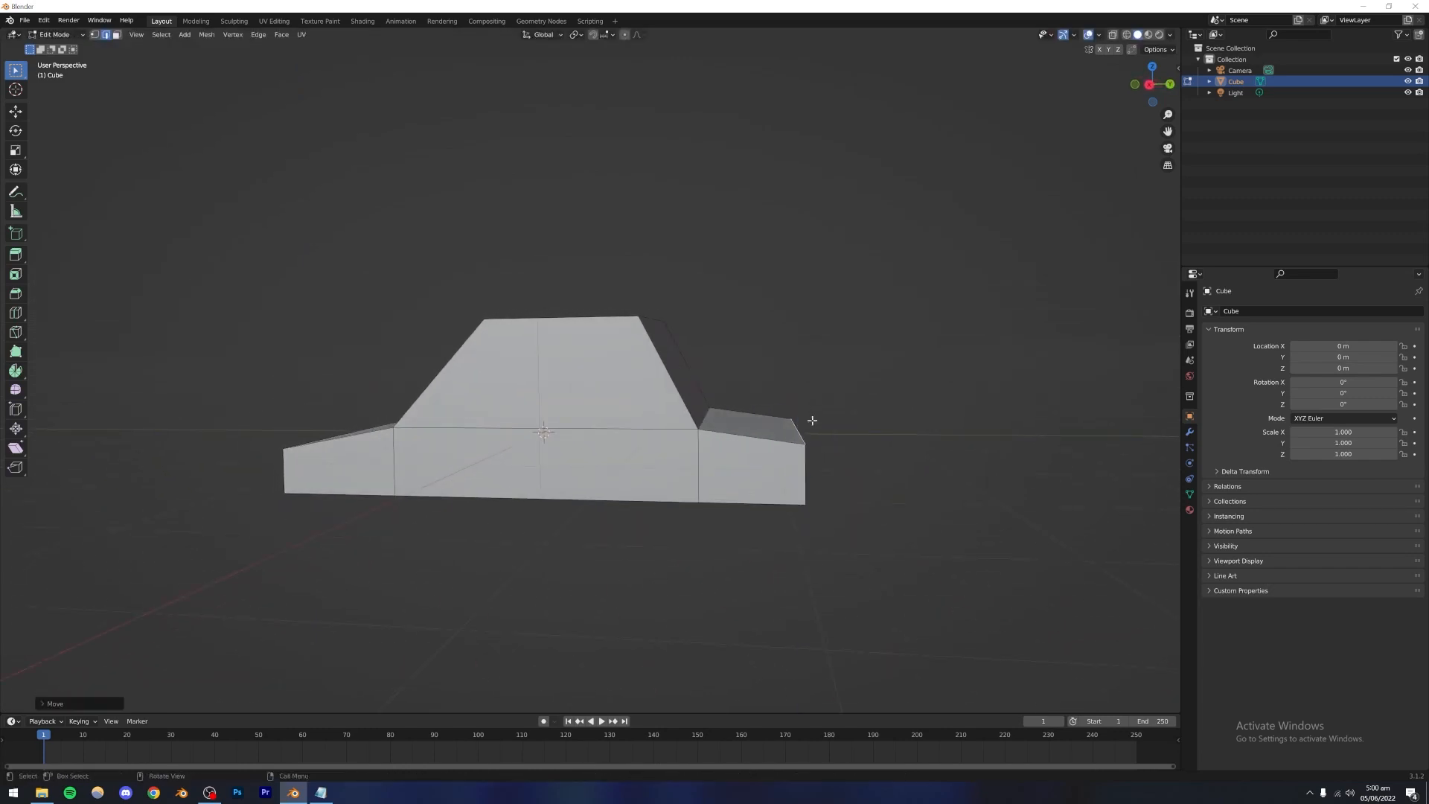
# Step: Inspect the car shape from several angles and open the modifier properties of the cube
pyautogui.moveTo(721, 390); pyautogui.dragTo(696, 430, button='middle')
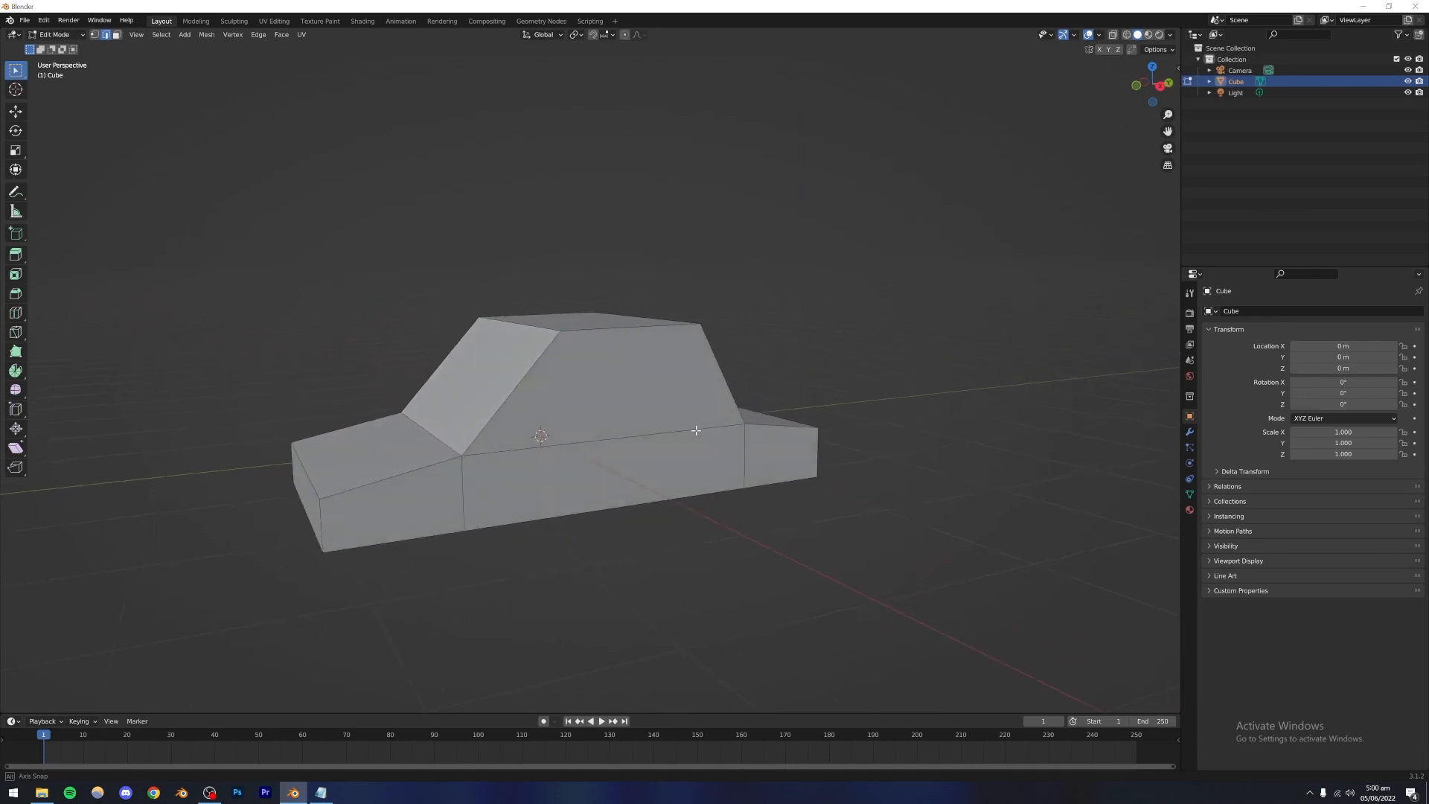
pyautogui.scroll(-5, 696, 430)
pyautogui.moveTo(591, 440); pyautogui.dragTo(585, 355, button='middle')
pyautogui.scroll(5, 591, 453)
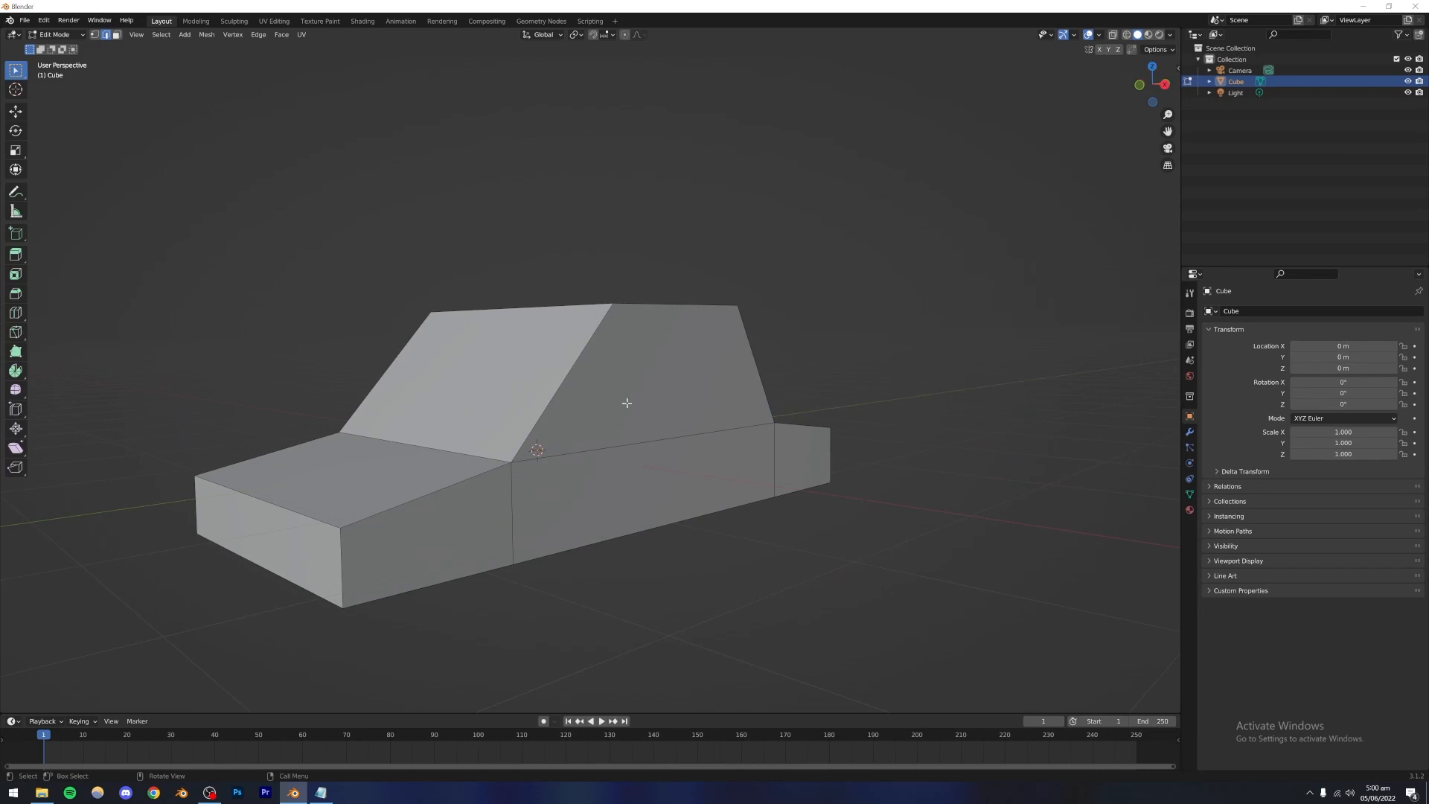
pyautogui.moveTo(680, 389); pyautogui.dragTo(626, 429, button='middle')
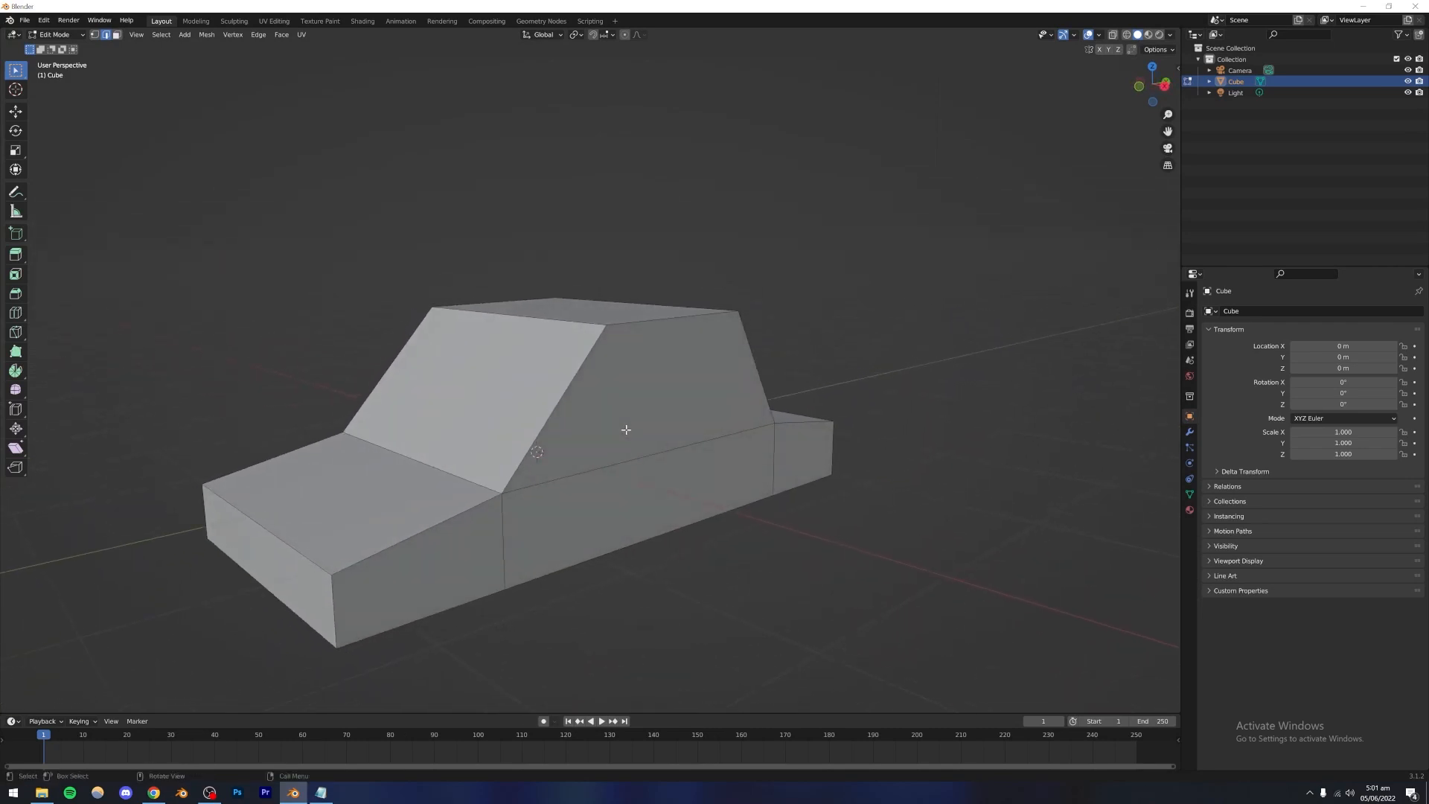
pyautogui.click(1189, 432)
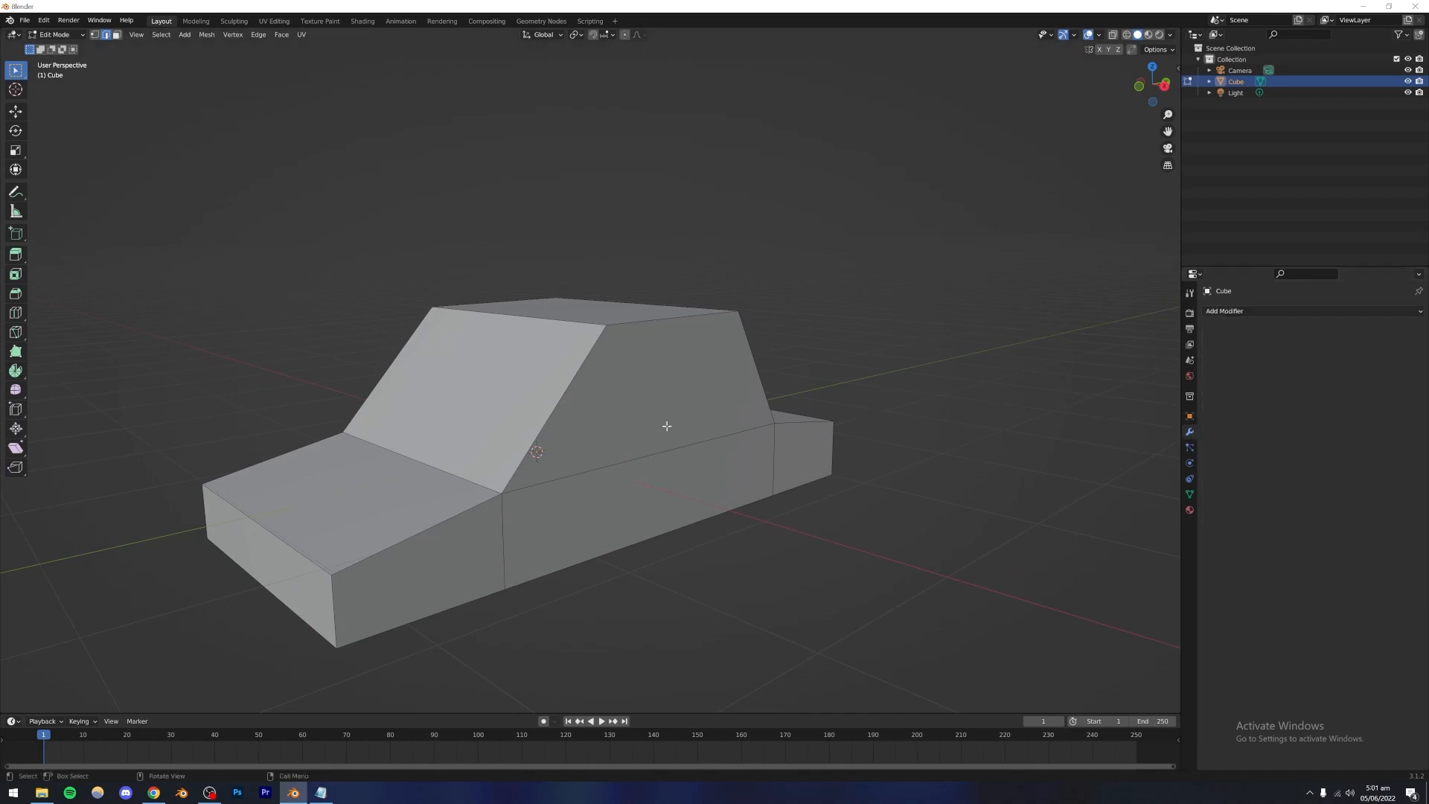
# Step: Bevel the hood's front upper edge, trying a rounded profile with up to 20 segments
pyautogui.keyDown('shift'); pyautogui.moveTo(597, 443); pyautogui.dragTo(740, 415, button='middle'); pyautogui.keyUp('shift')
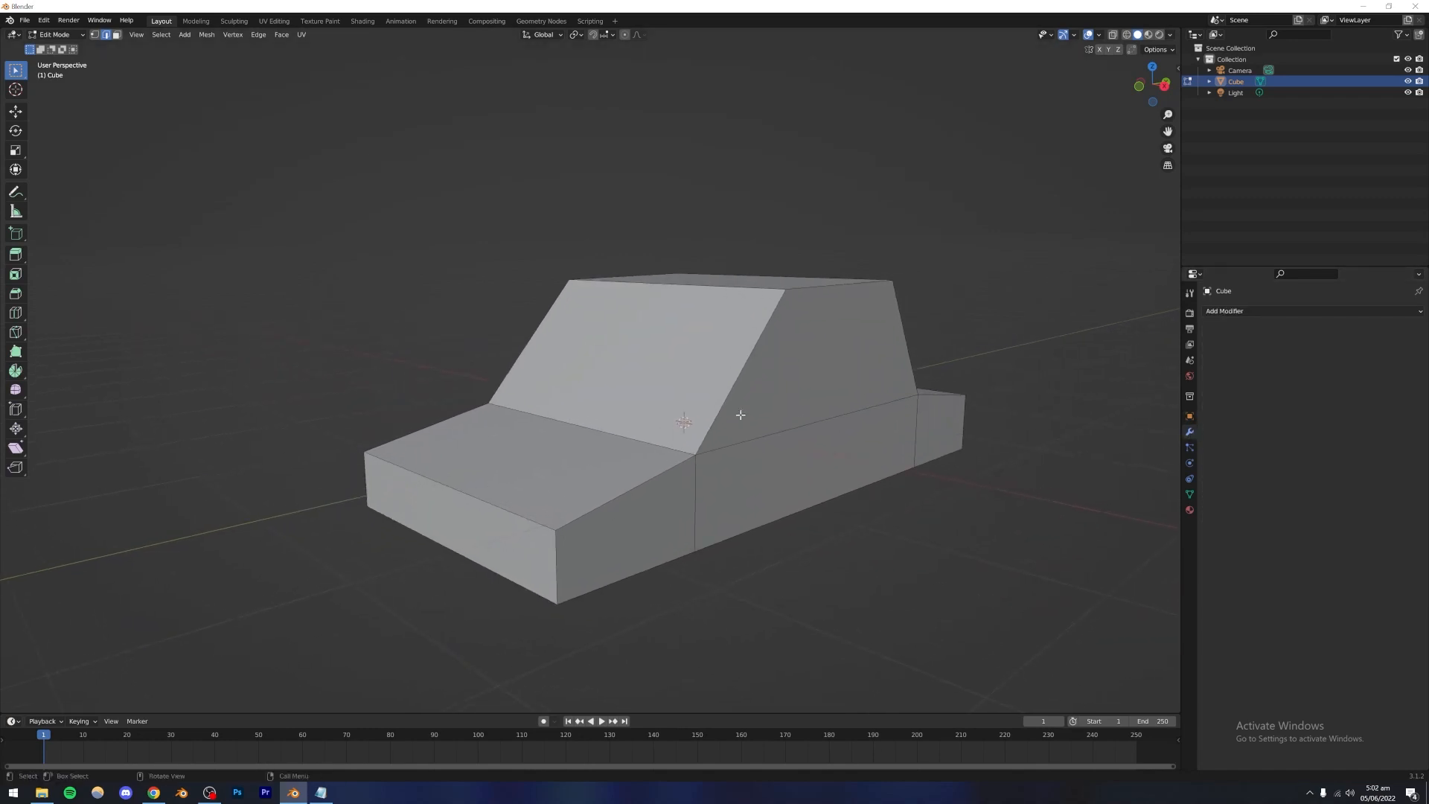
pyautogui.moveTo(489, 505)
pyautogui.mouseDown(button='middle')
pyautogui.moveTo(521, 501)
pyautogui.moveTo(500, 510)
pyautogui.mouseUp(button='middle')
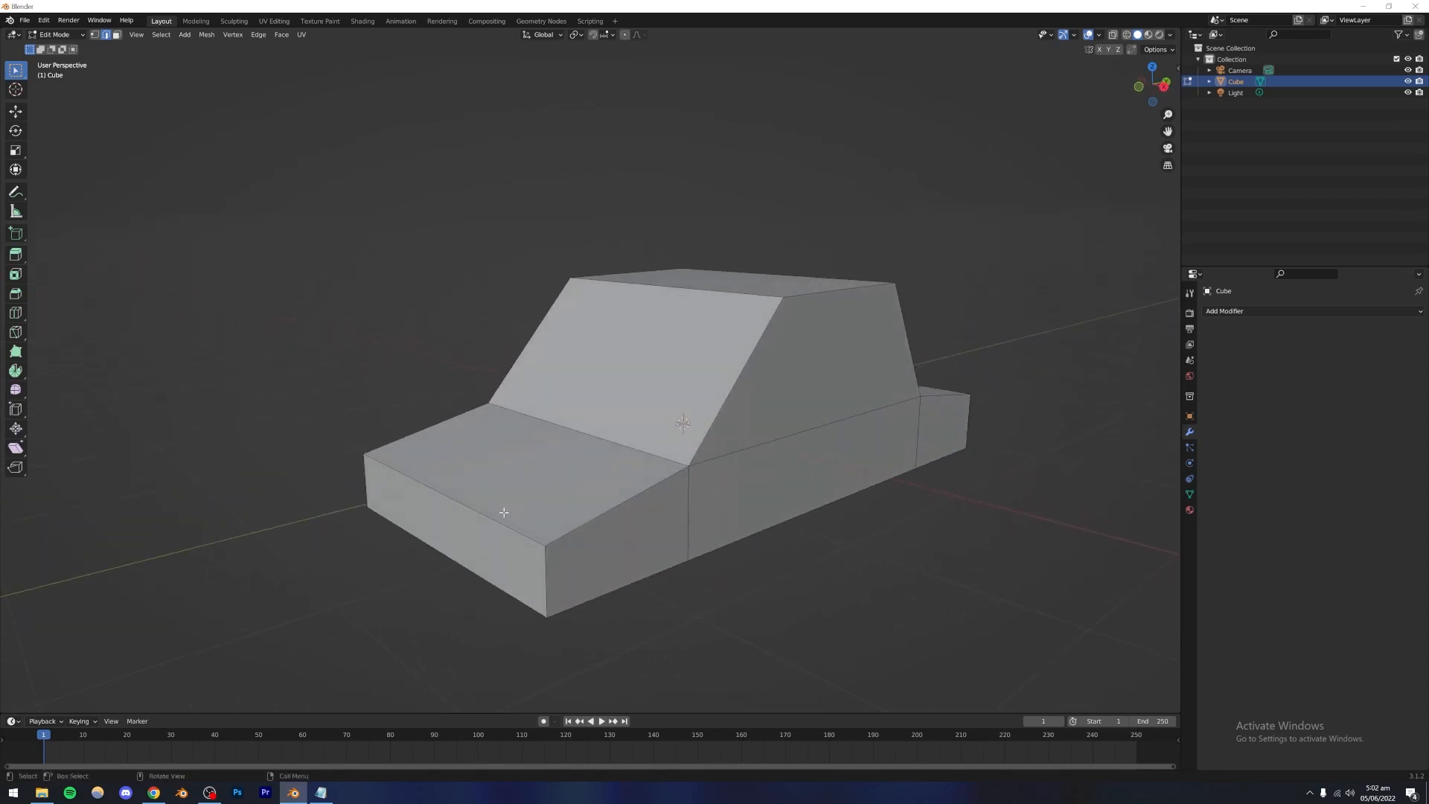
pyautogui.click(489, 518)
pyautogui.scroll(6, 490, 519)
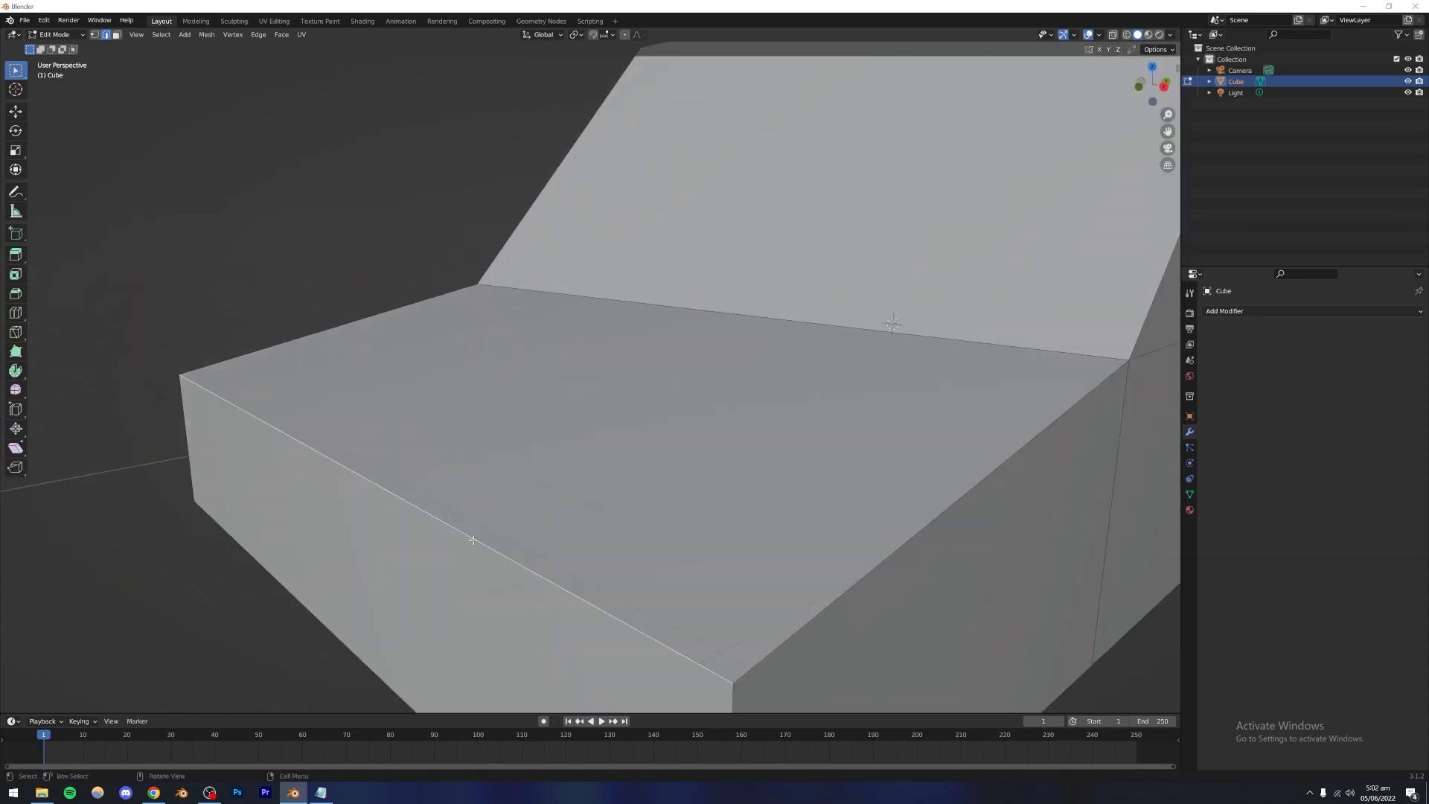
pyautogui.scroll(-2, 472, 542)
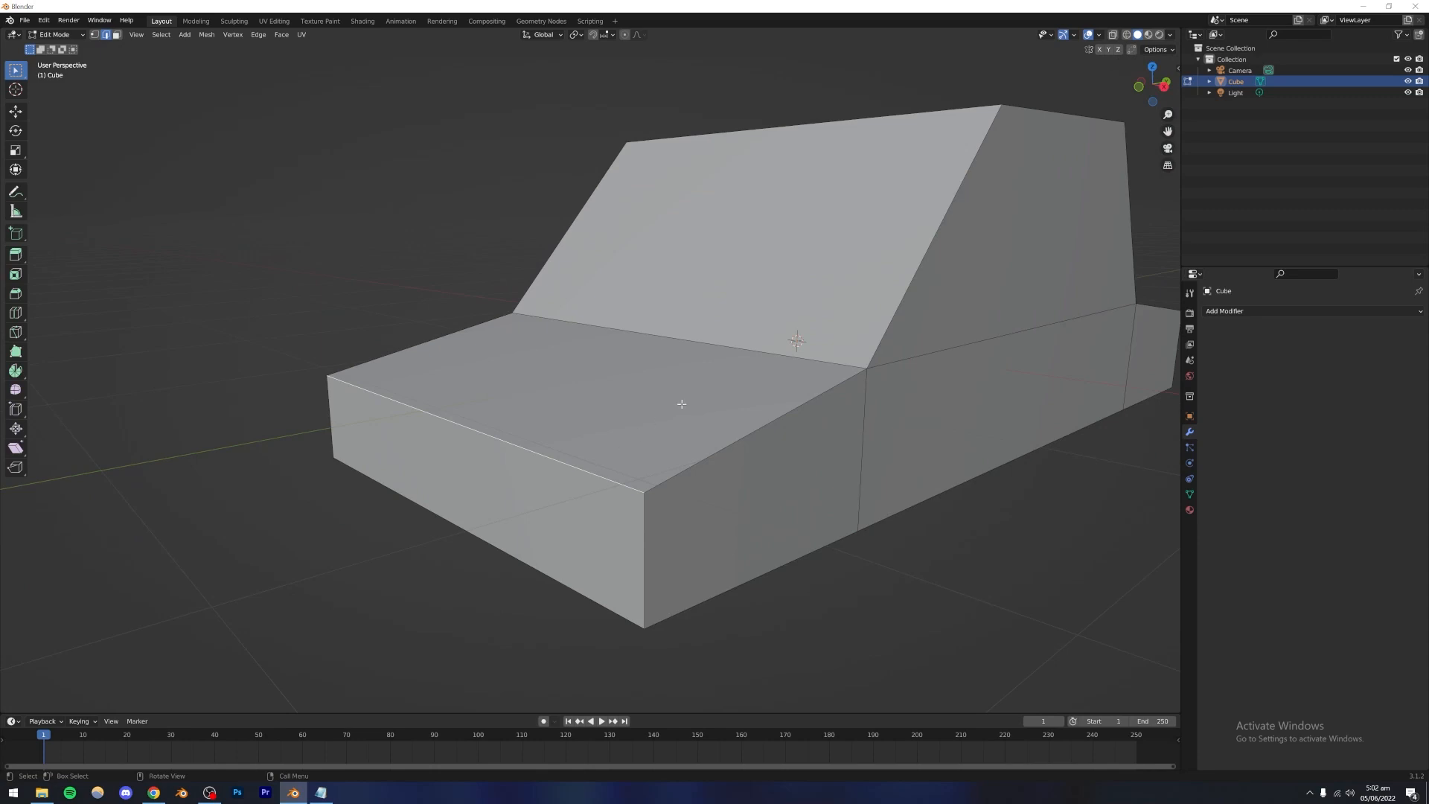
pyautogui.keyDown('shift'); pyautogui.moveTo(675, 402); pyautogui.dragTo(628, 418, button='middle'); pyautogui.keyUp('shift')
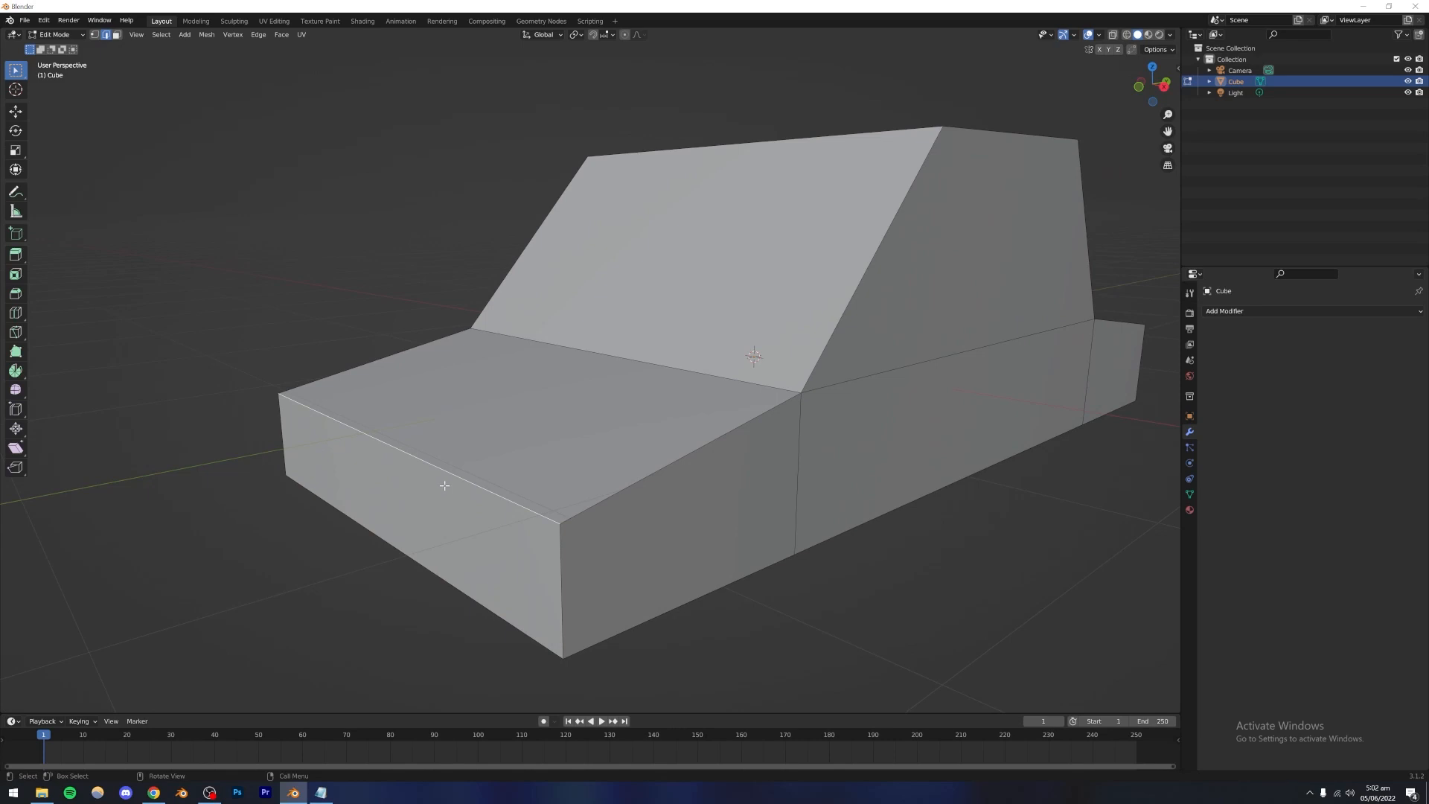
pyautogui.hotkey('ctrl', 'b')
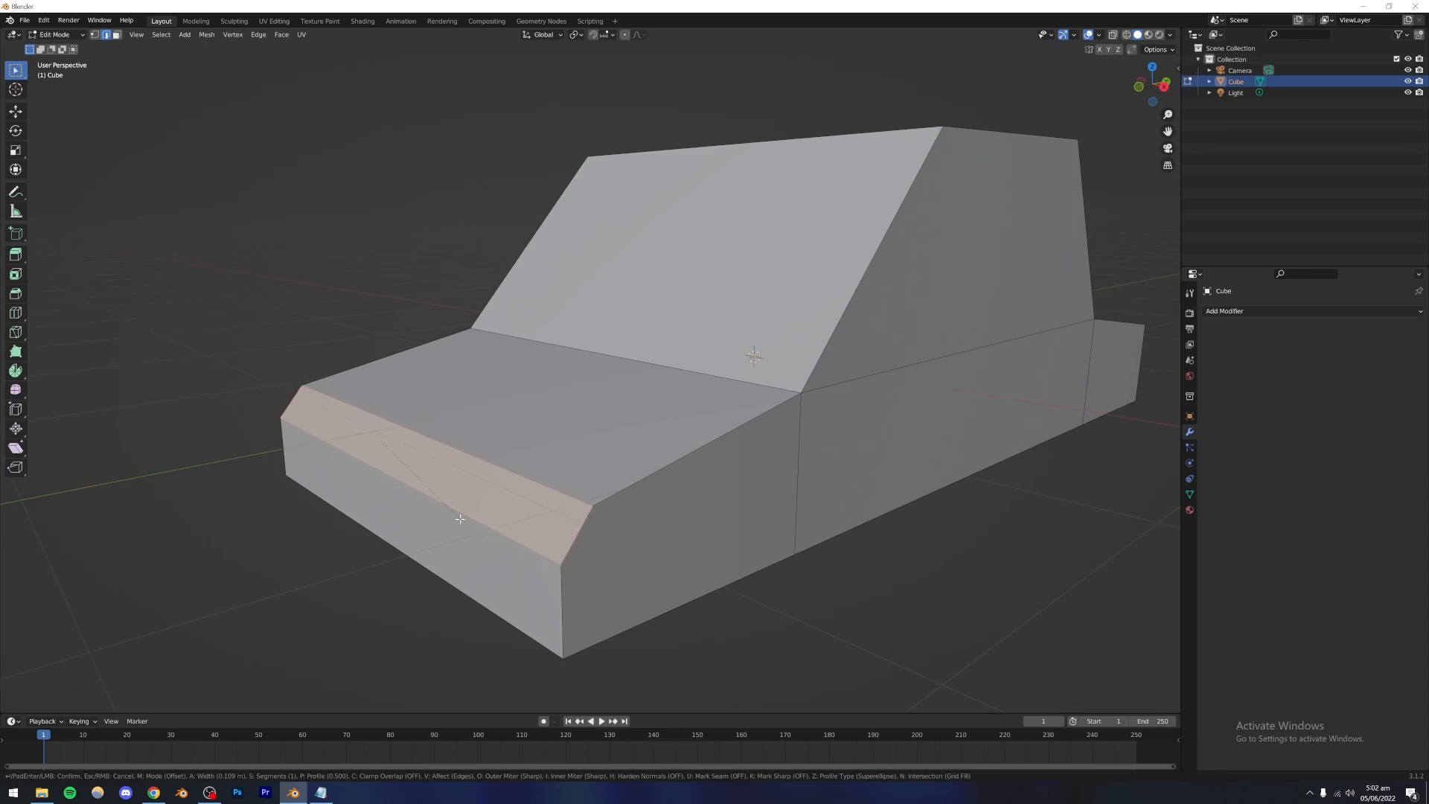
pyautogui.scroll(1, 459, 519)
pyautogui.scroll(2, 460, 518)
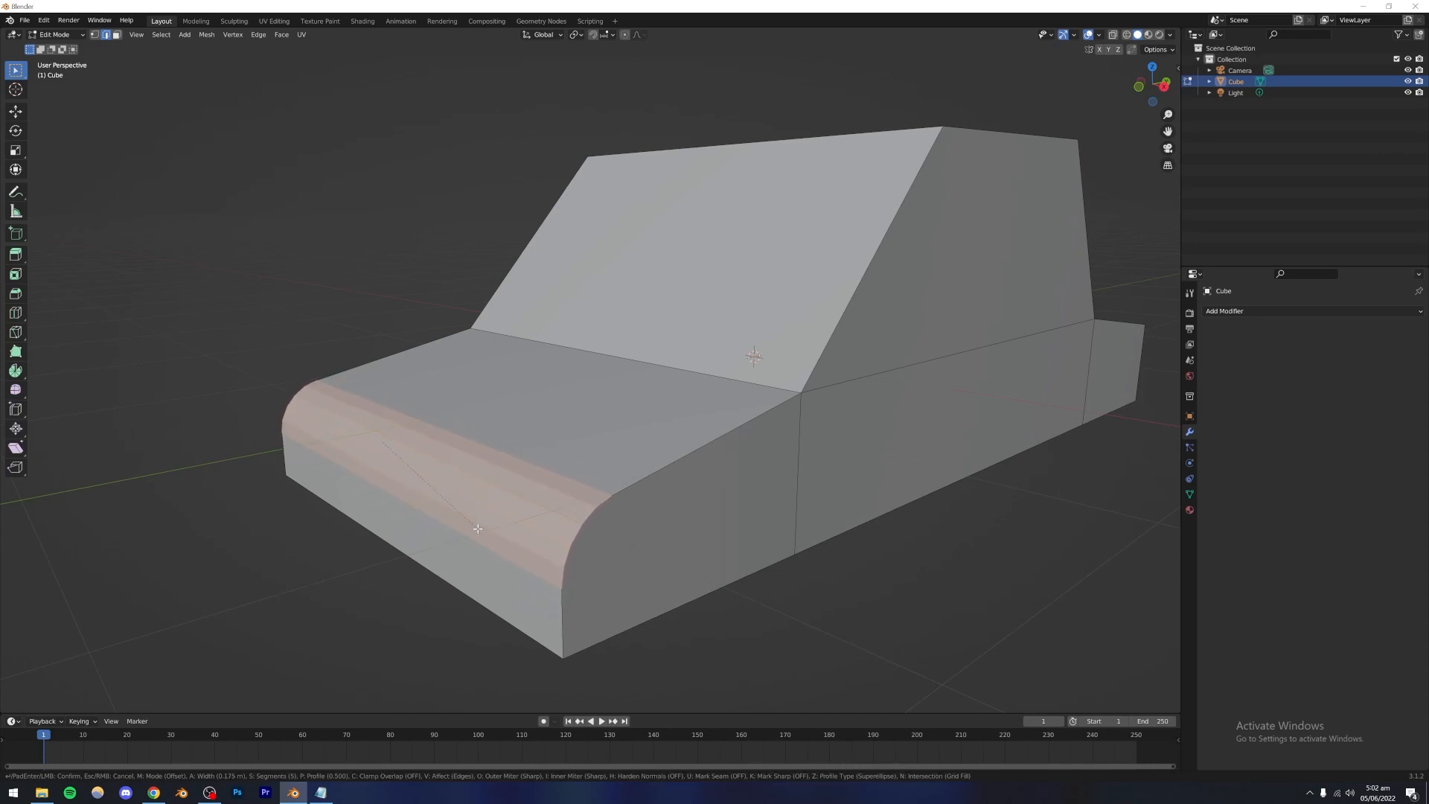
pyautogui.scroll(4, 477, 528)
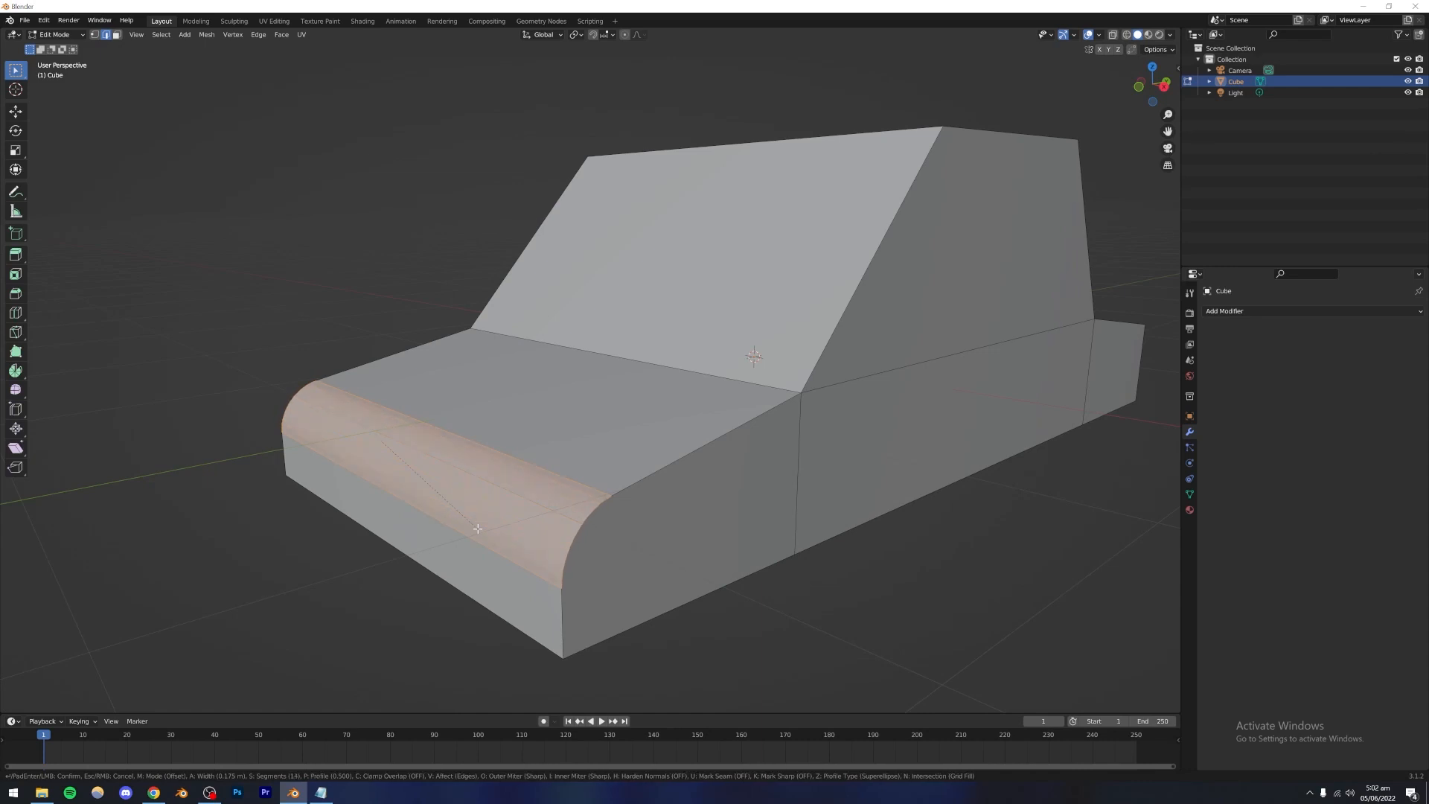
pyautogui.scroll(6, 477, 529)
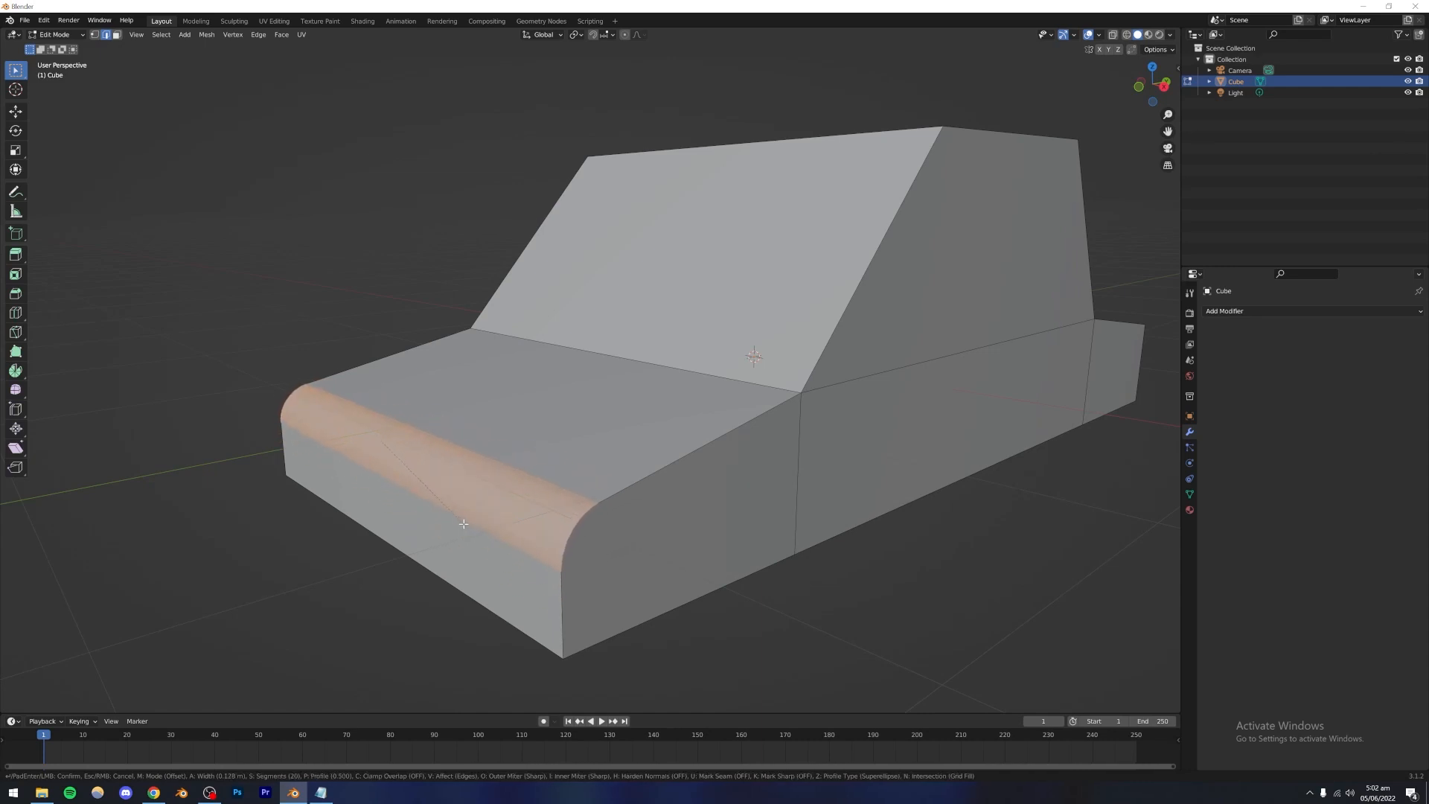
# Step: Reduce the hood edge bevel to one segment with a width of about 0.05 m, and clear the selection
pyautogui.scroll(-4, 463, 525)
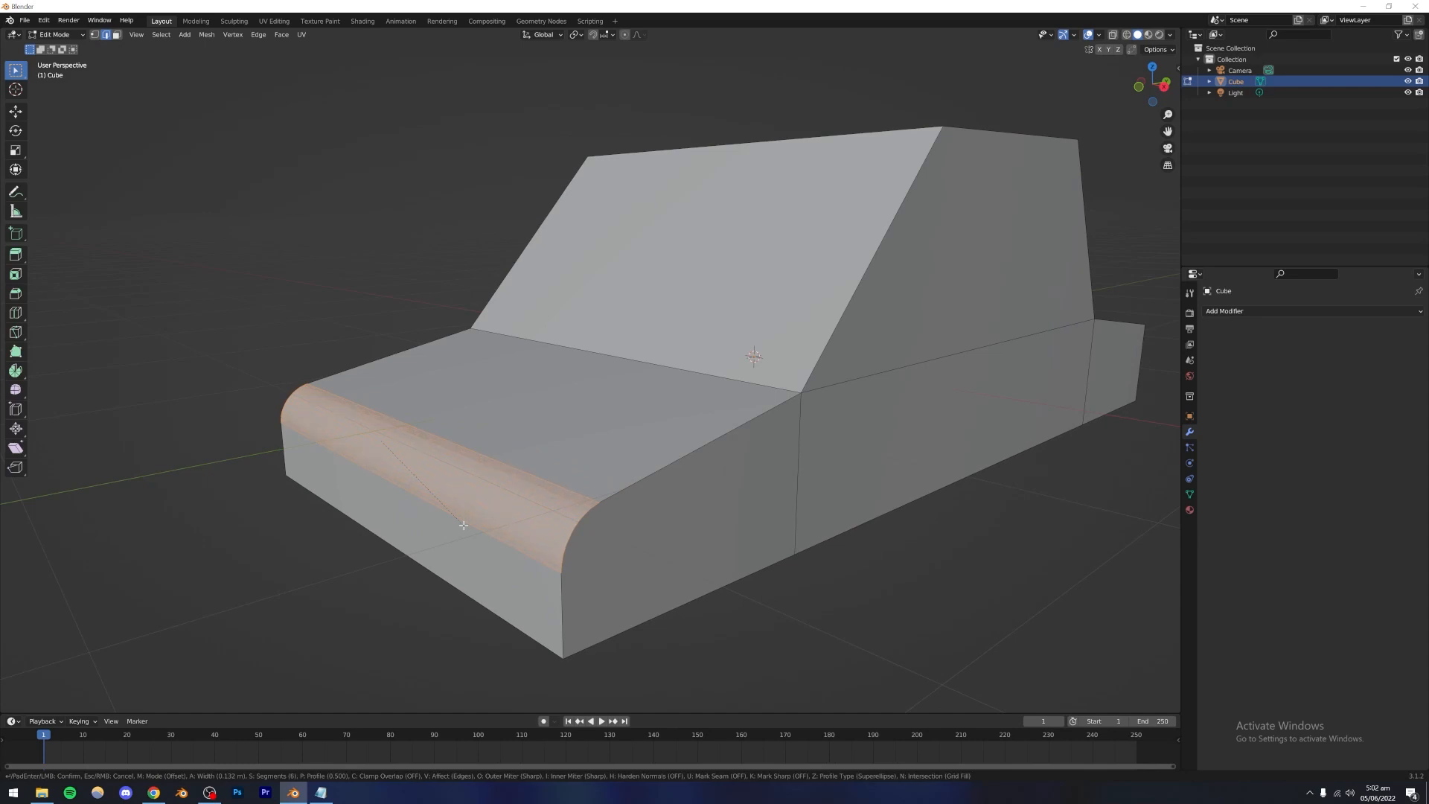
pyautogui.scroll(-2, 458, 521)
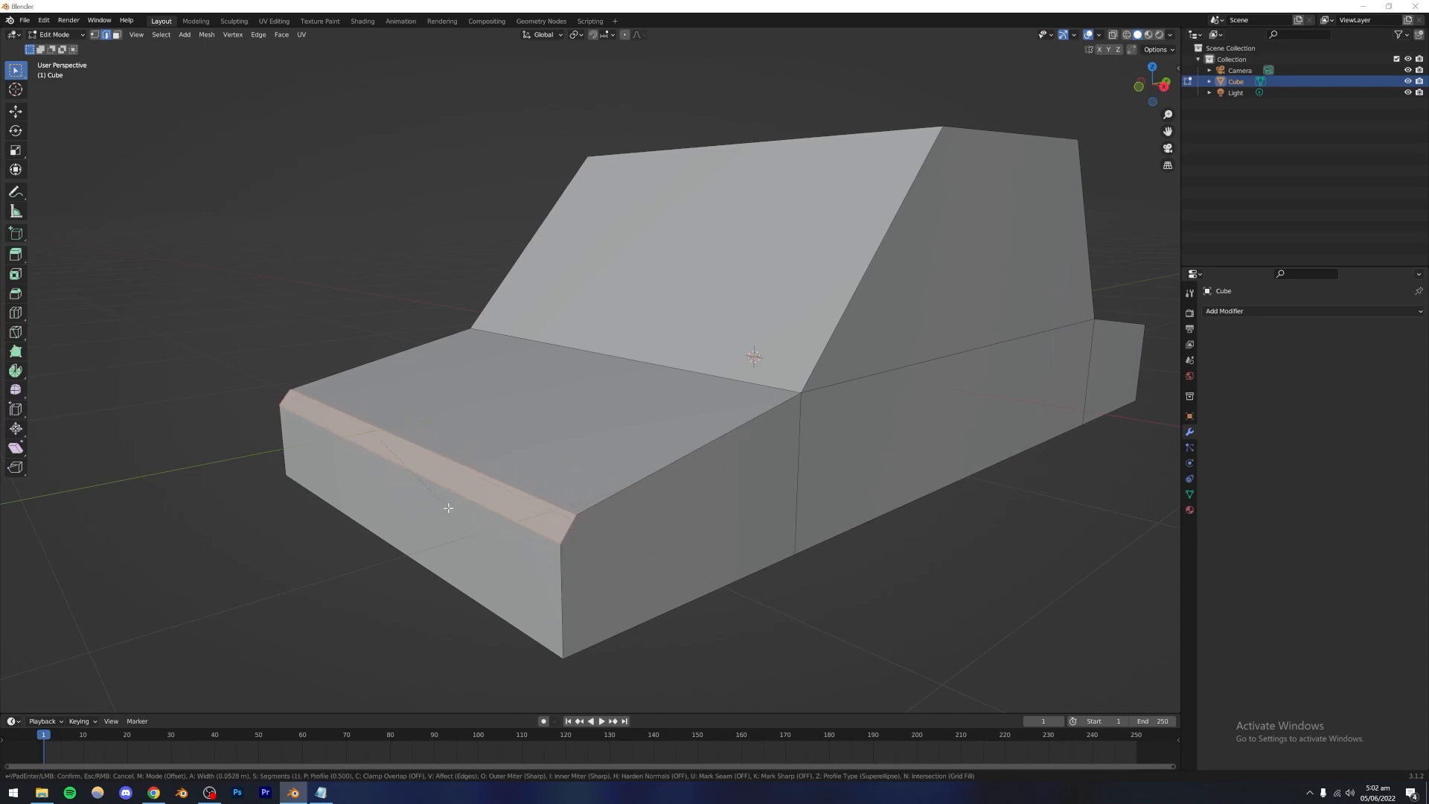
pyautogui.click(449, 515)
pyautogui.scroll(-4, 652, 509)
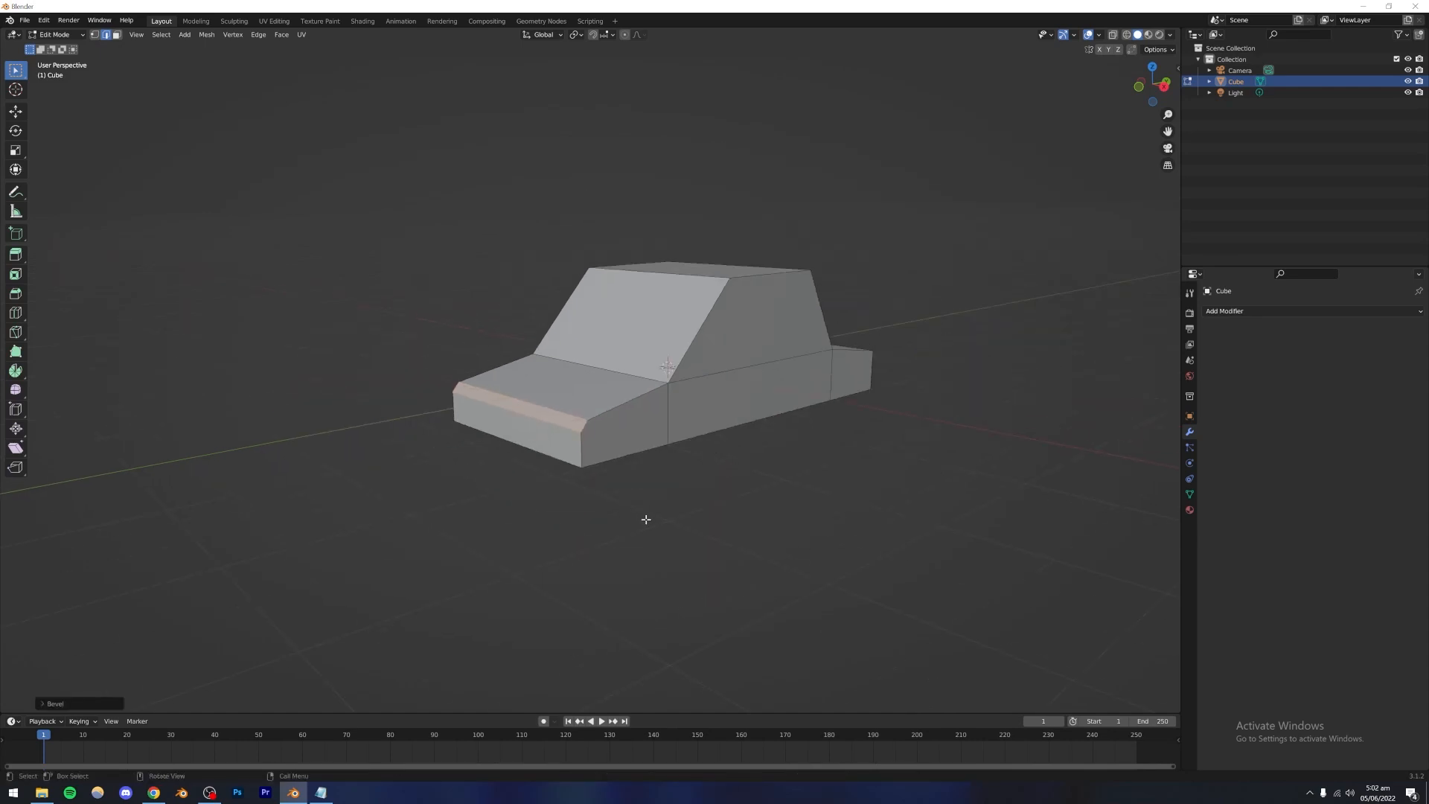
pyautogui.click(648, 521)
pyautogui.moveTo(619, 448); pyautogui.dragTo(595, 446, button='middle')
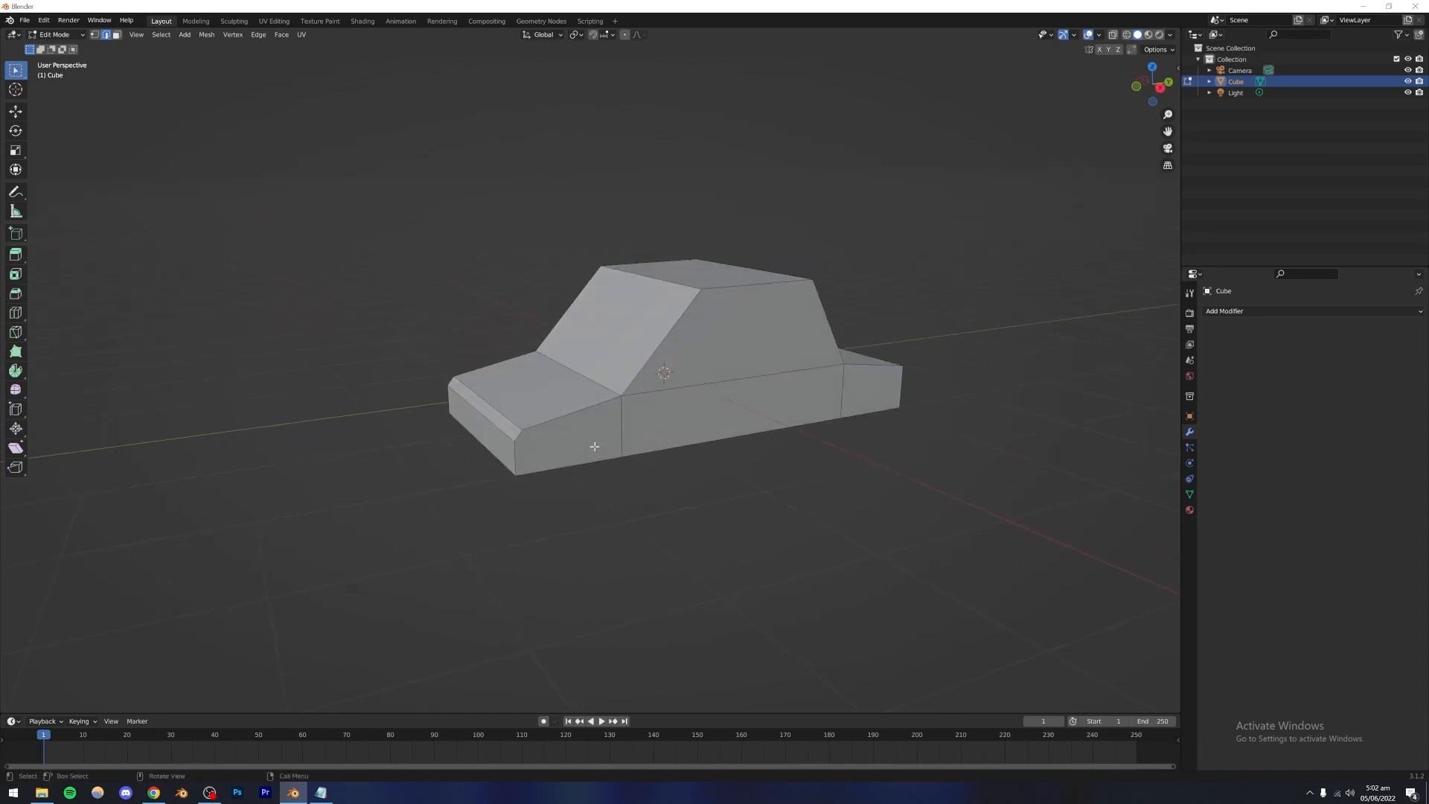
# Step: Compare the car's appearance in Object Mode and Edit Mode, examining the beveled front edge of the hood up close
pyautogui.click(60, 34)
pyautogui.click(61, 49)
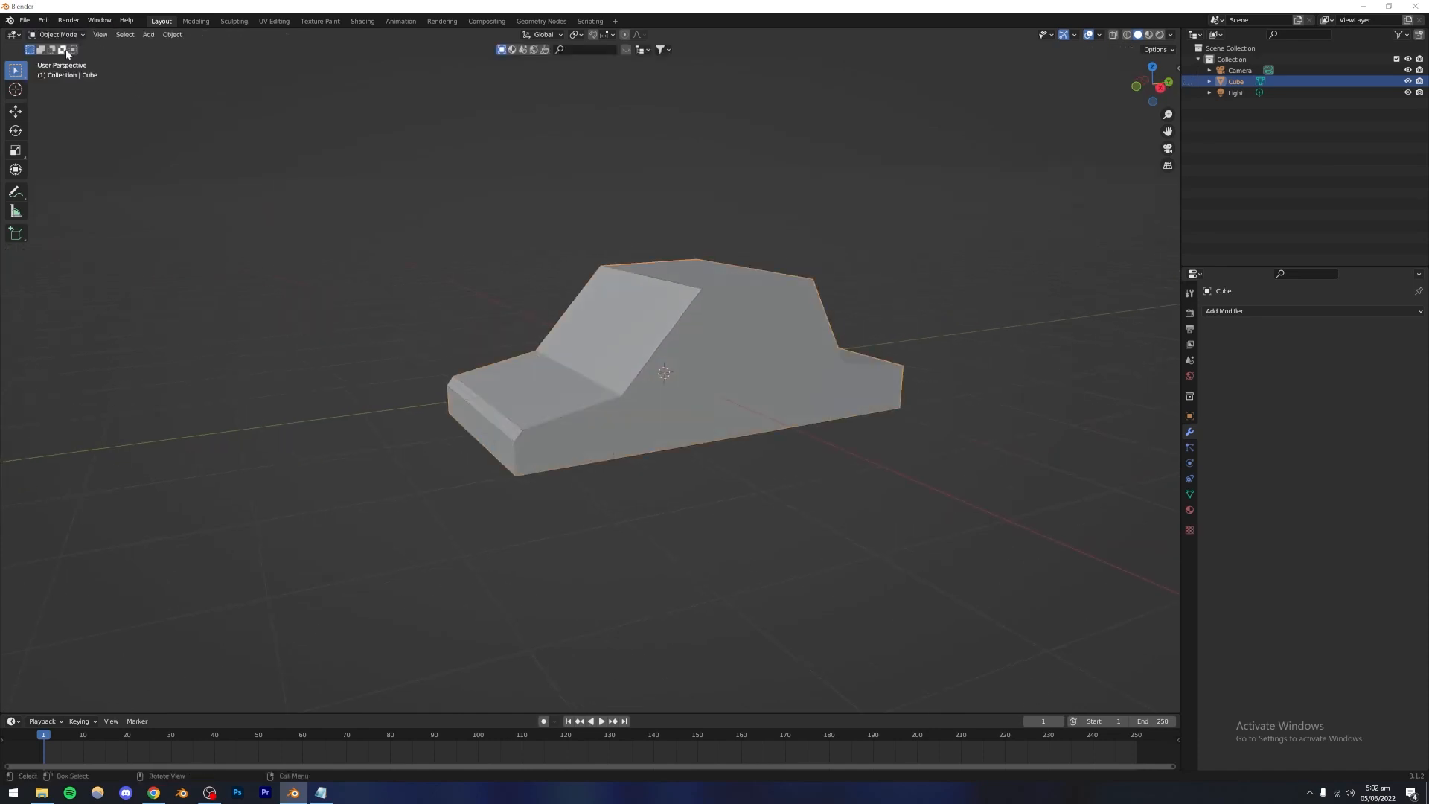
pyautogui.scroll(4, 503, 439)
pyautogui.moveTo(525, 441)
pyautogui.mouseDown(button='middle')
pyautogui.moveTo(507, 435)
pyautogui.moveTo(540, 454)
pyautogui.mouseUp(button='middle')
pyautogui.scroll(3, 505, 468)
pyautogui.press('Tab')
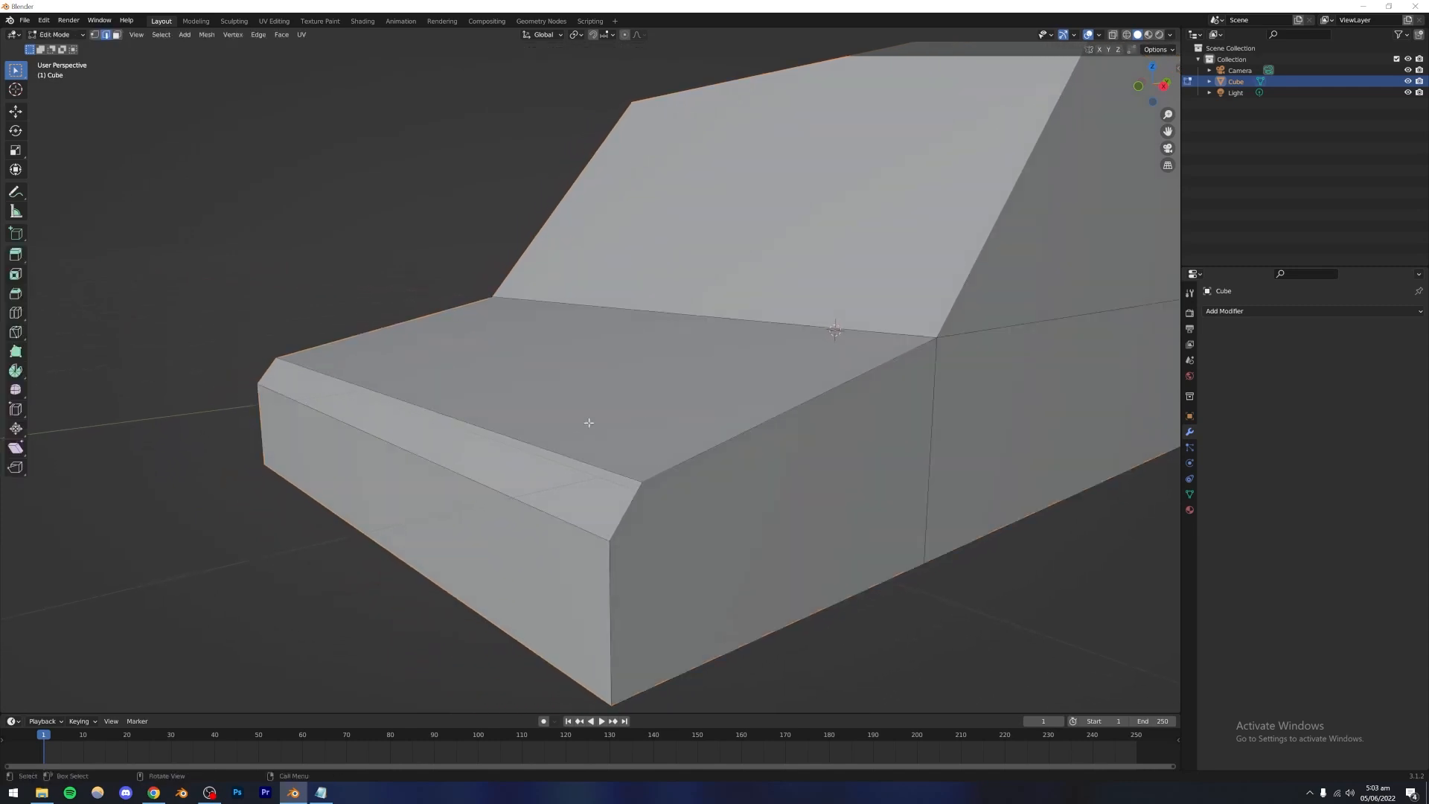
pyautogui.press('Tab')
pyautogui.click(64, 35)
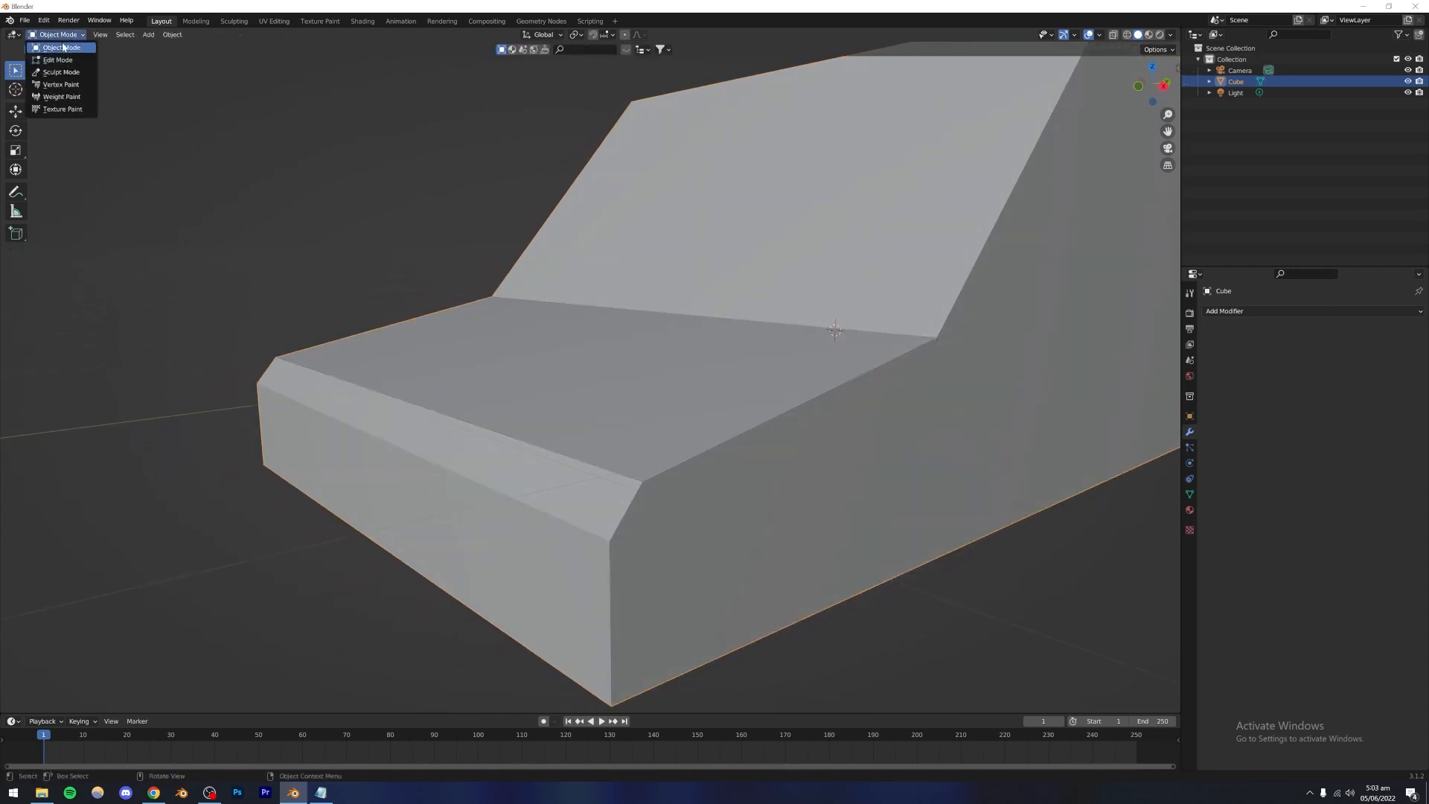
pyautogui.click(67, 47)
pyautogui.click(292, 138)
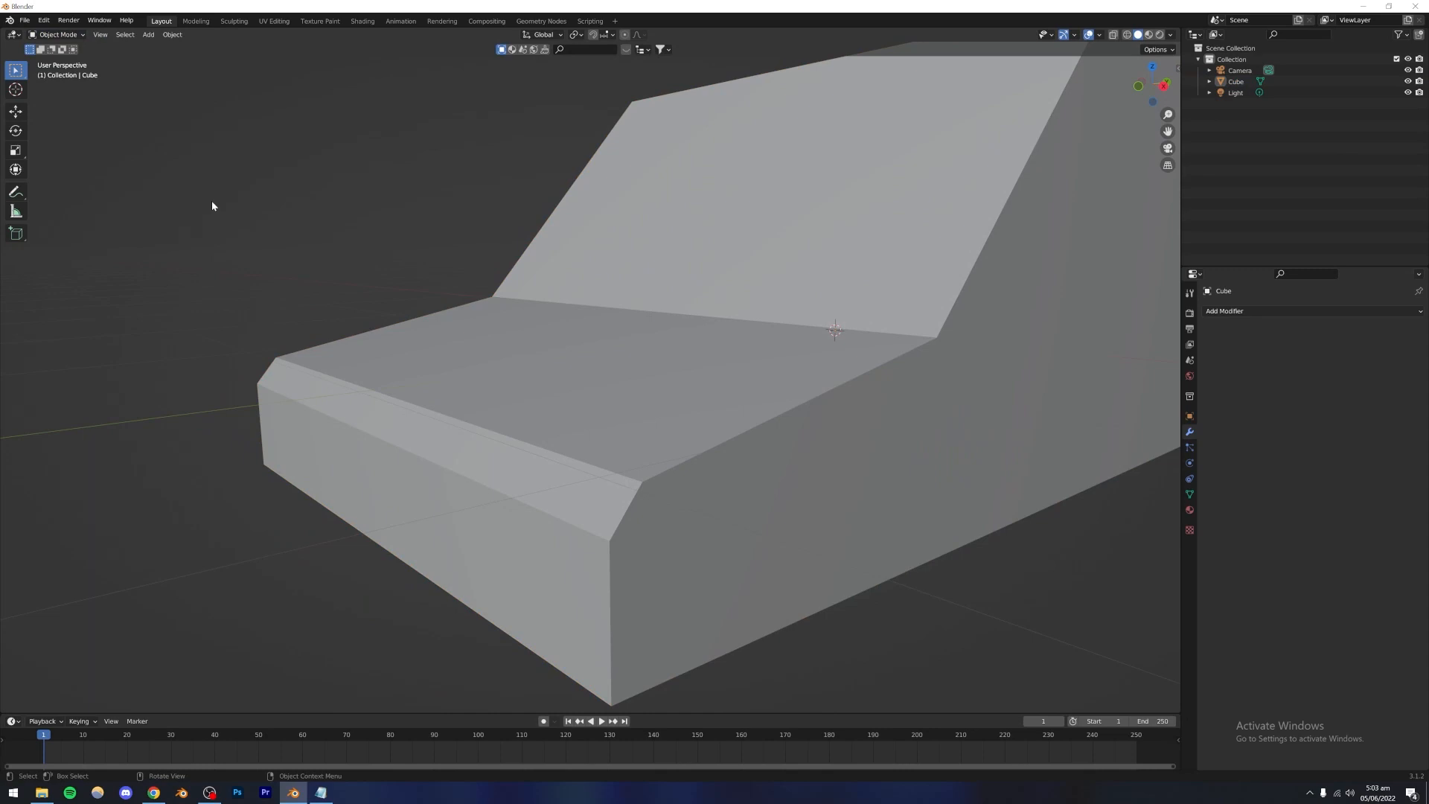
pyautogui.press('Tab')
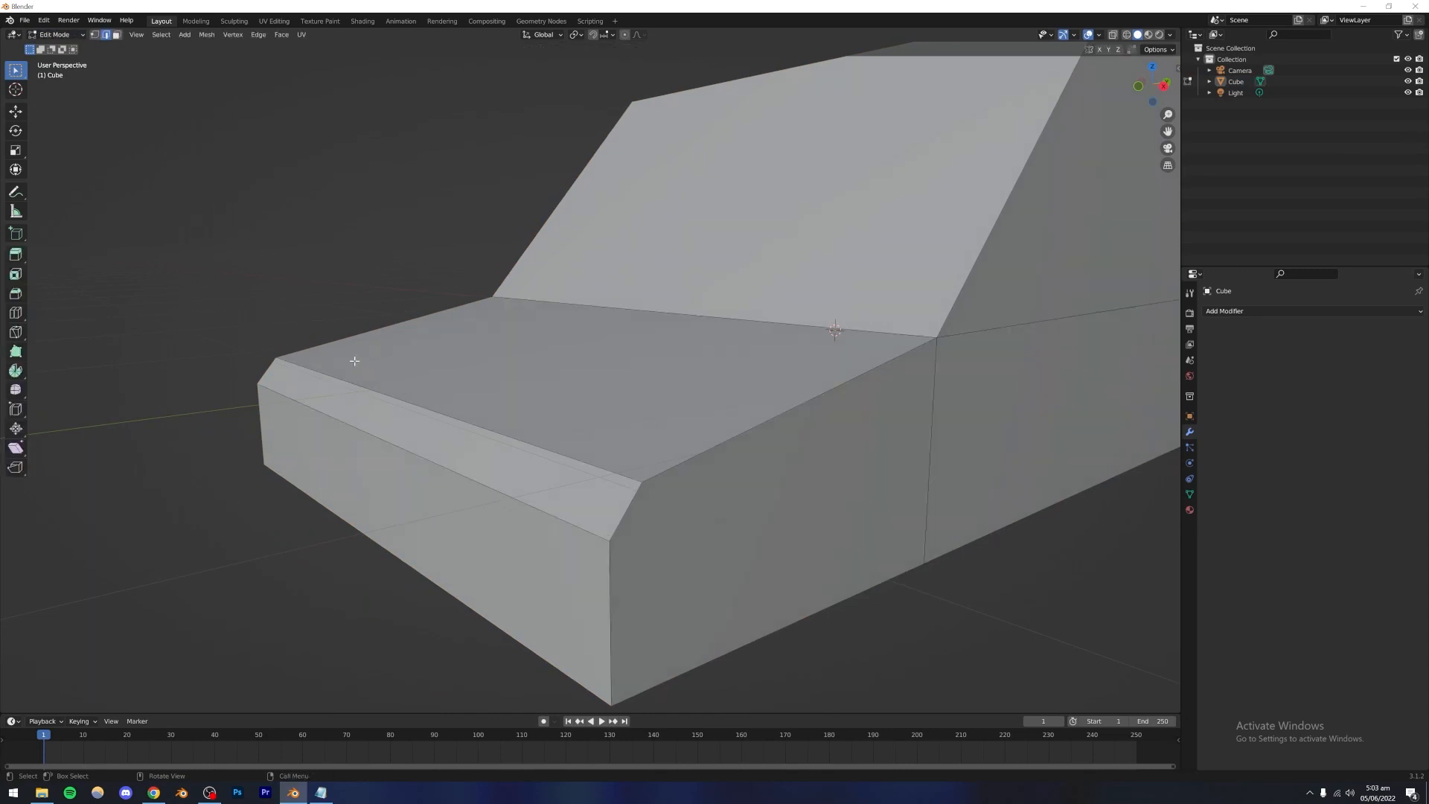
pyautogui.press('Tab')
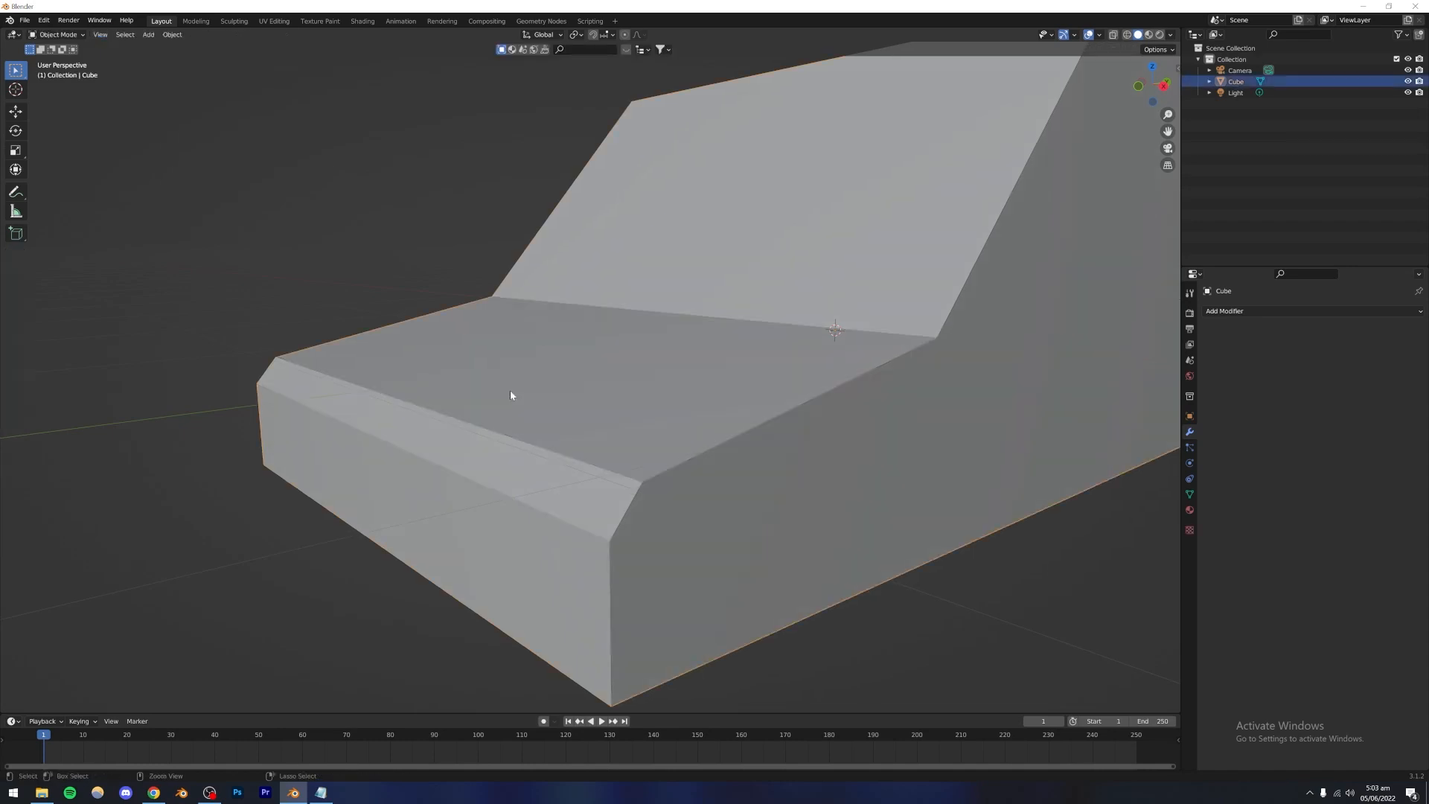
pyautogui.press('Tab')
pyautogui.press('Tab')
# Step: Undo the hood's one-segment bevel and bevel its front upper edge again with a rounded, multi-segment profile about 0.07 m wide
pyautogui.hotkey('ctrl', 'z')
pyautogui.hotkey('ctrl', 'z')
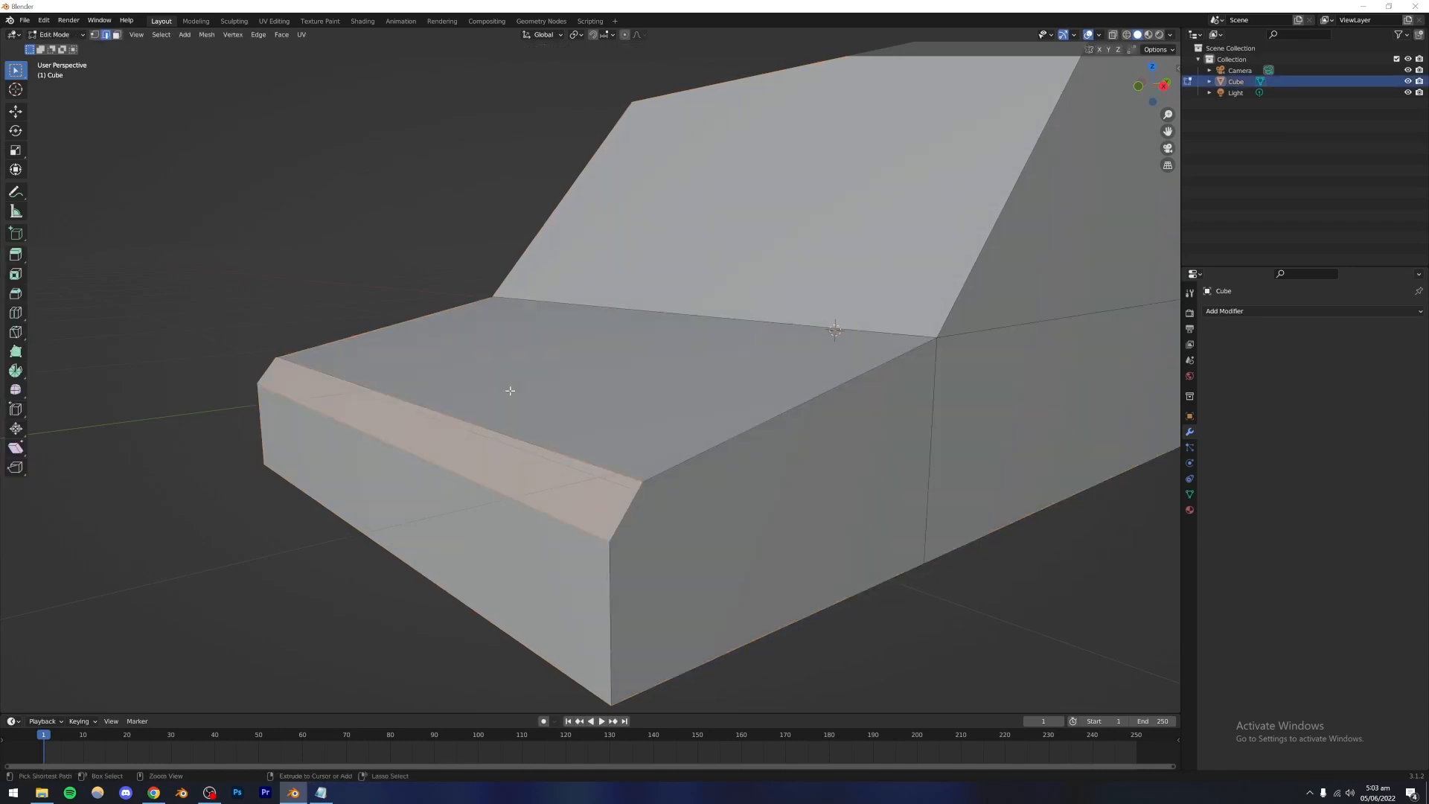
pyautogui.hotkey('ctrl', 'z')
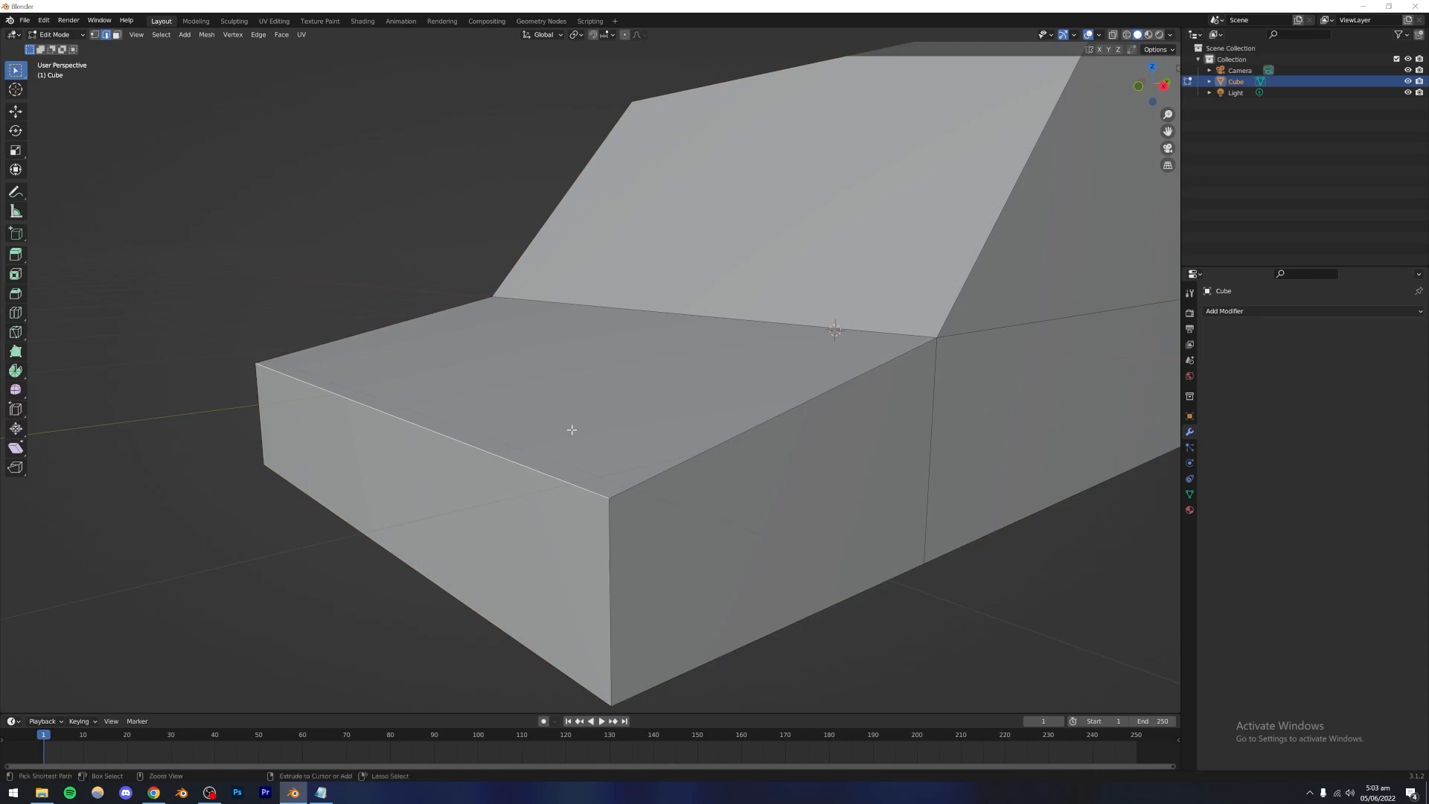
pyautogui.hotkey('ctrl', 'b')
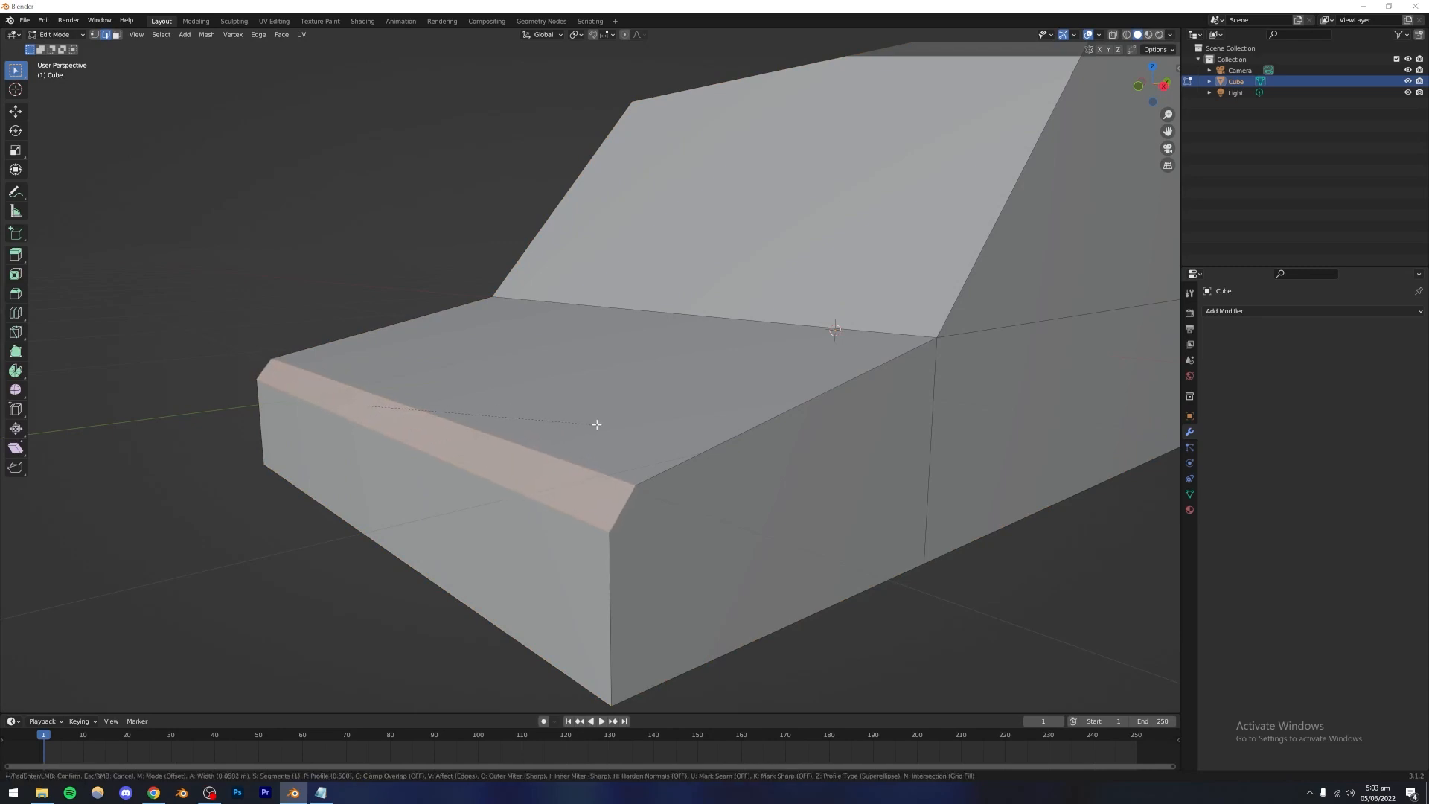
pyautogui.scroll(5, 603, 424)
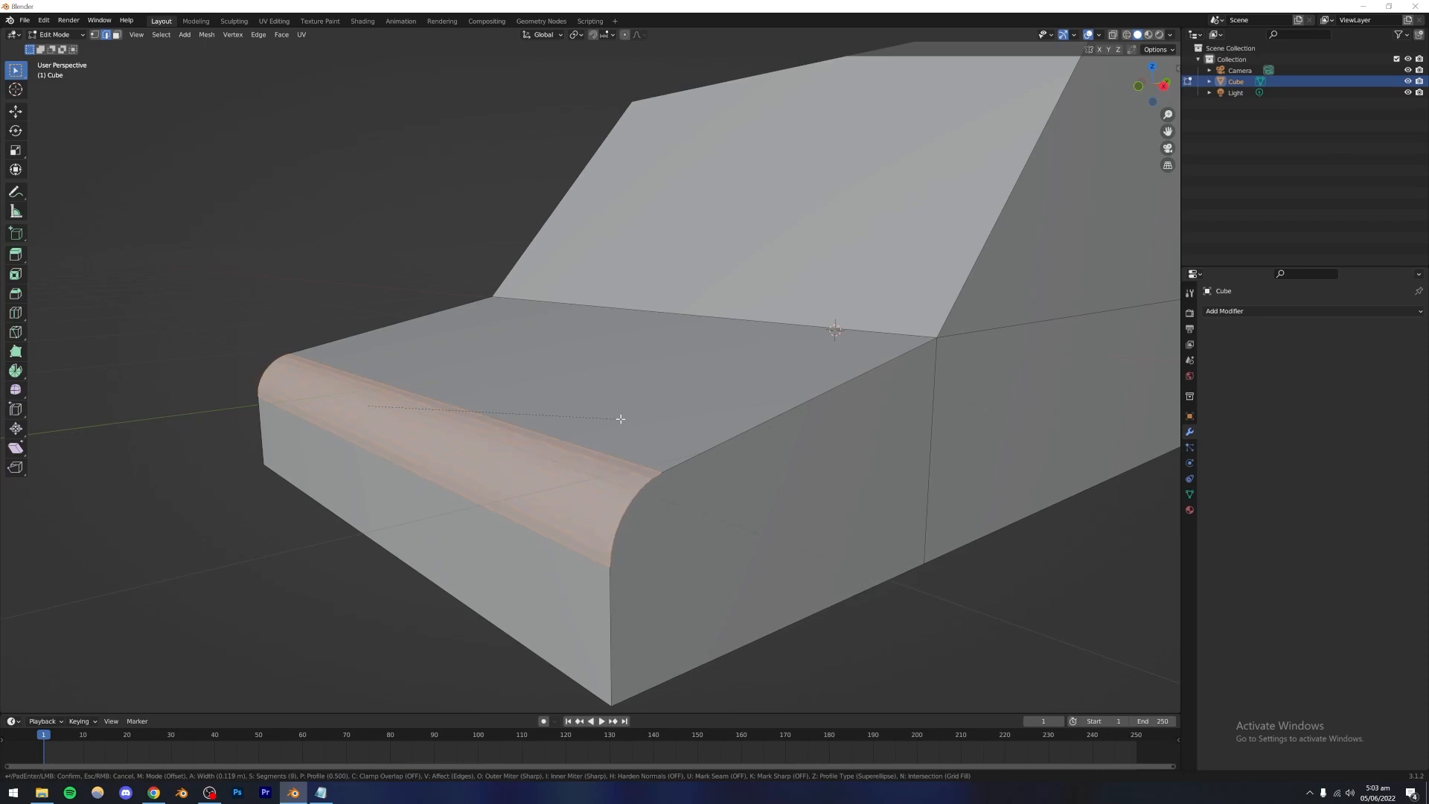
pyautogui.scroll(6, 610, 417)
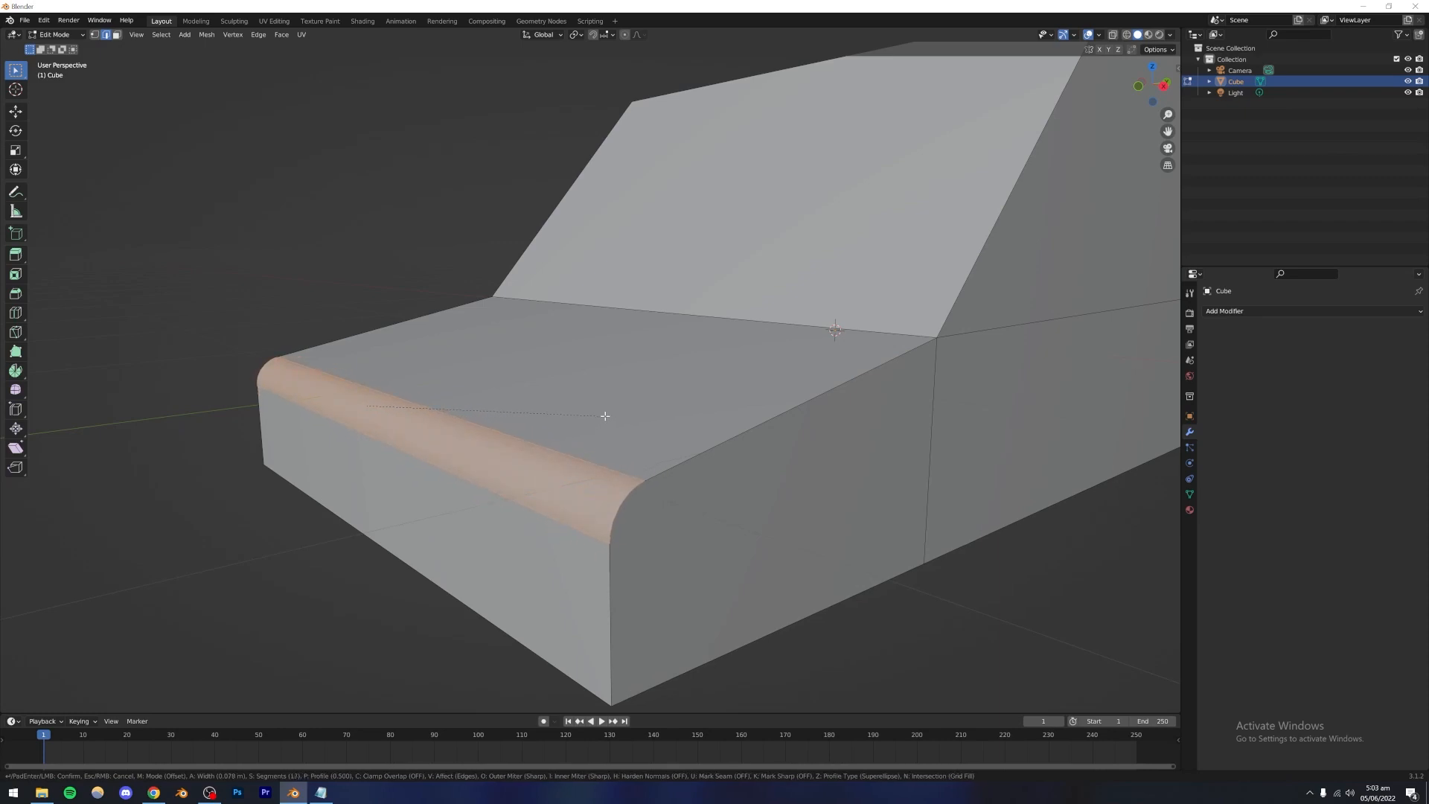
pyautogui.click(600, 415)
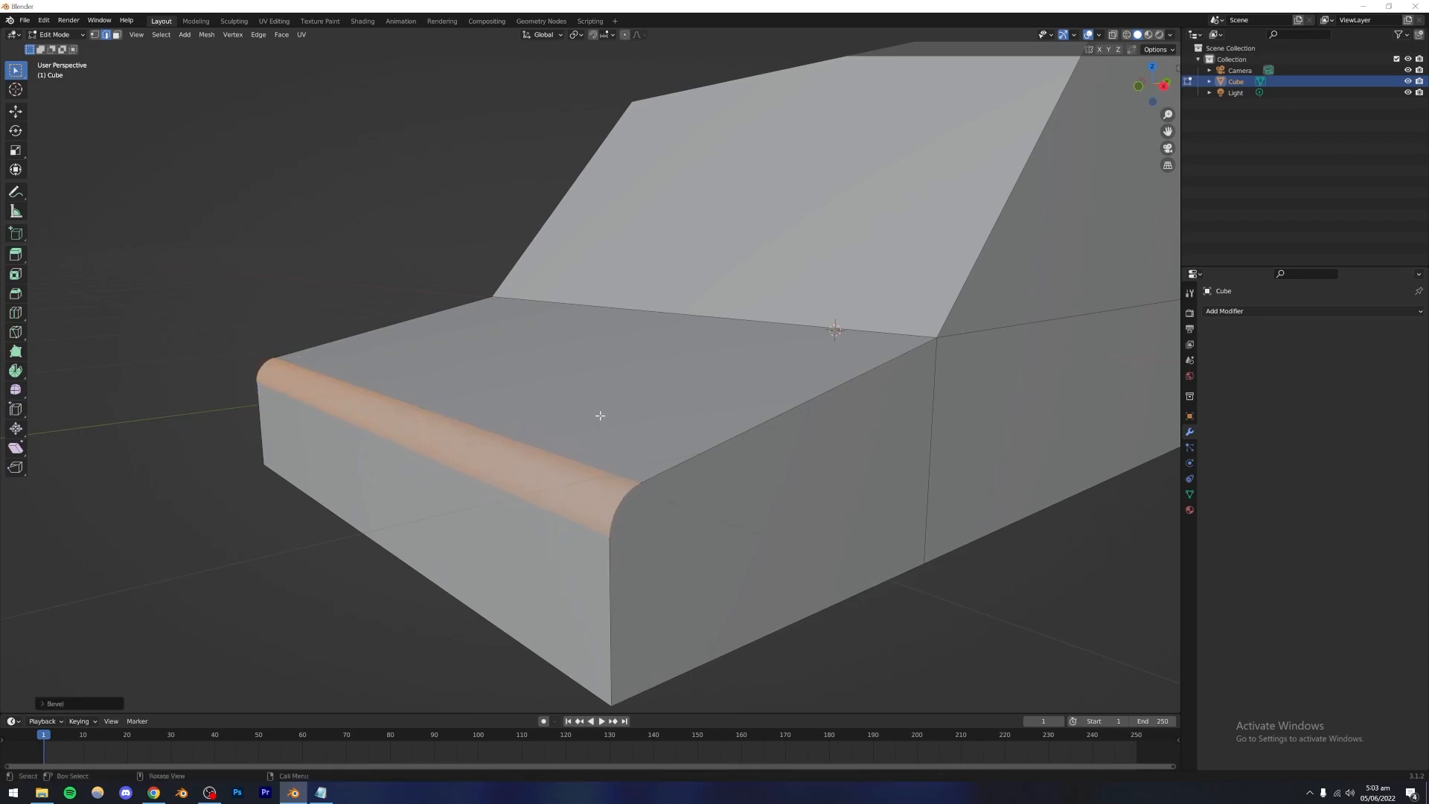
# Step: Return to Object Mode, deselect the car and examine it from the front and the rear
pyautogui.press('Tab')
pyautogui.scroll(-6, 672, 427)
pyautogui.moveTo(597, 429); pyautogui.dragTo(572, 453, button='middle')
pyautogui.click(332, 339)
pyautogui.moveTo(530, 396); pyautogui.dragTo(354, 414, button='middle')
pyautogui.scroll(4, 578, 377)
pyautogui.scroll(-3, 511, 443)
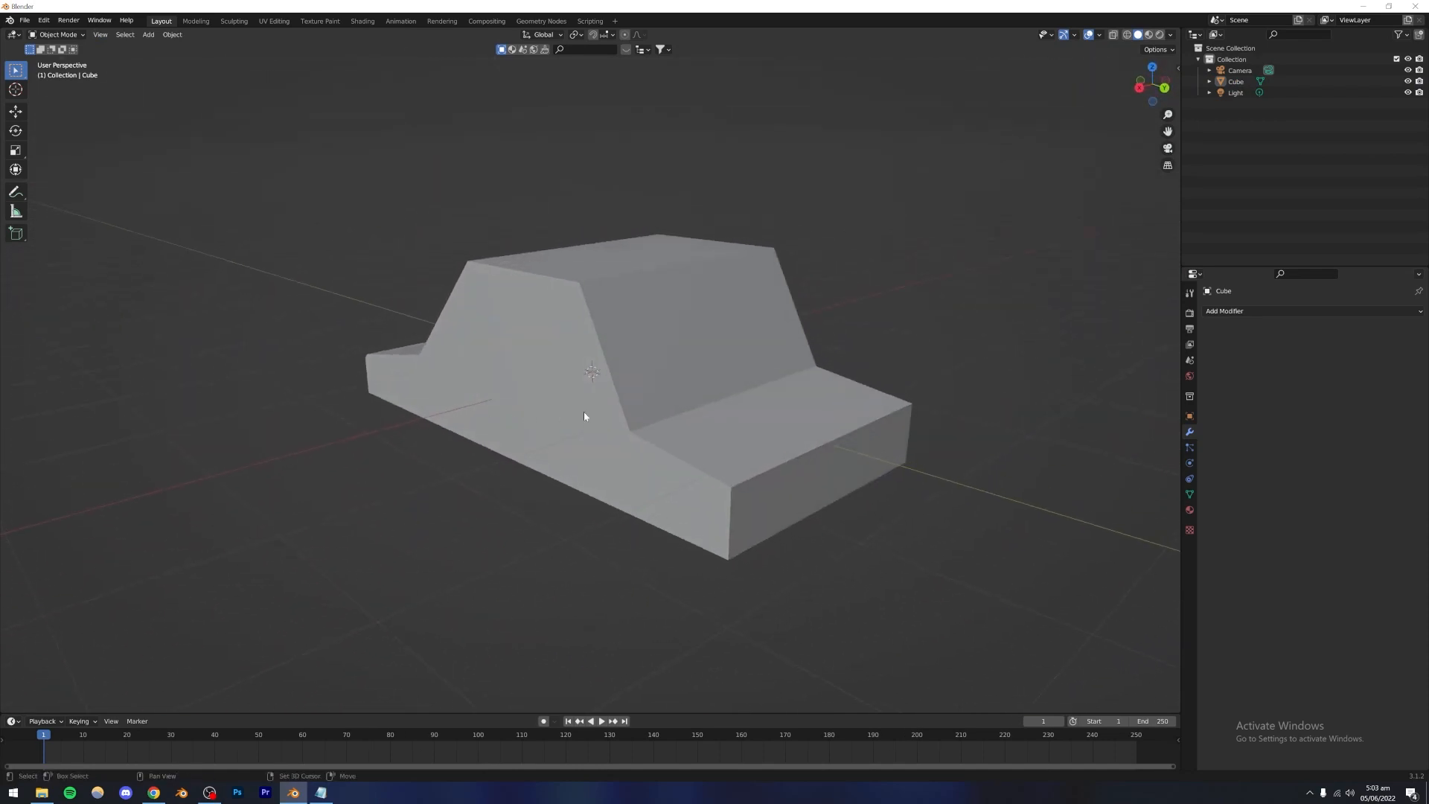
pyautogui.moveTo(584, 412); pyautogui.dragTo(496, 416, button='middle')
# Step: Bevel the trunk's rear upper edge with 18 segments and a width of about 0.09 m, and return to Object Mode
pyautogui.press('Tab')
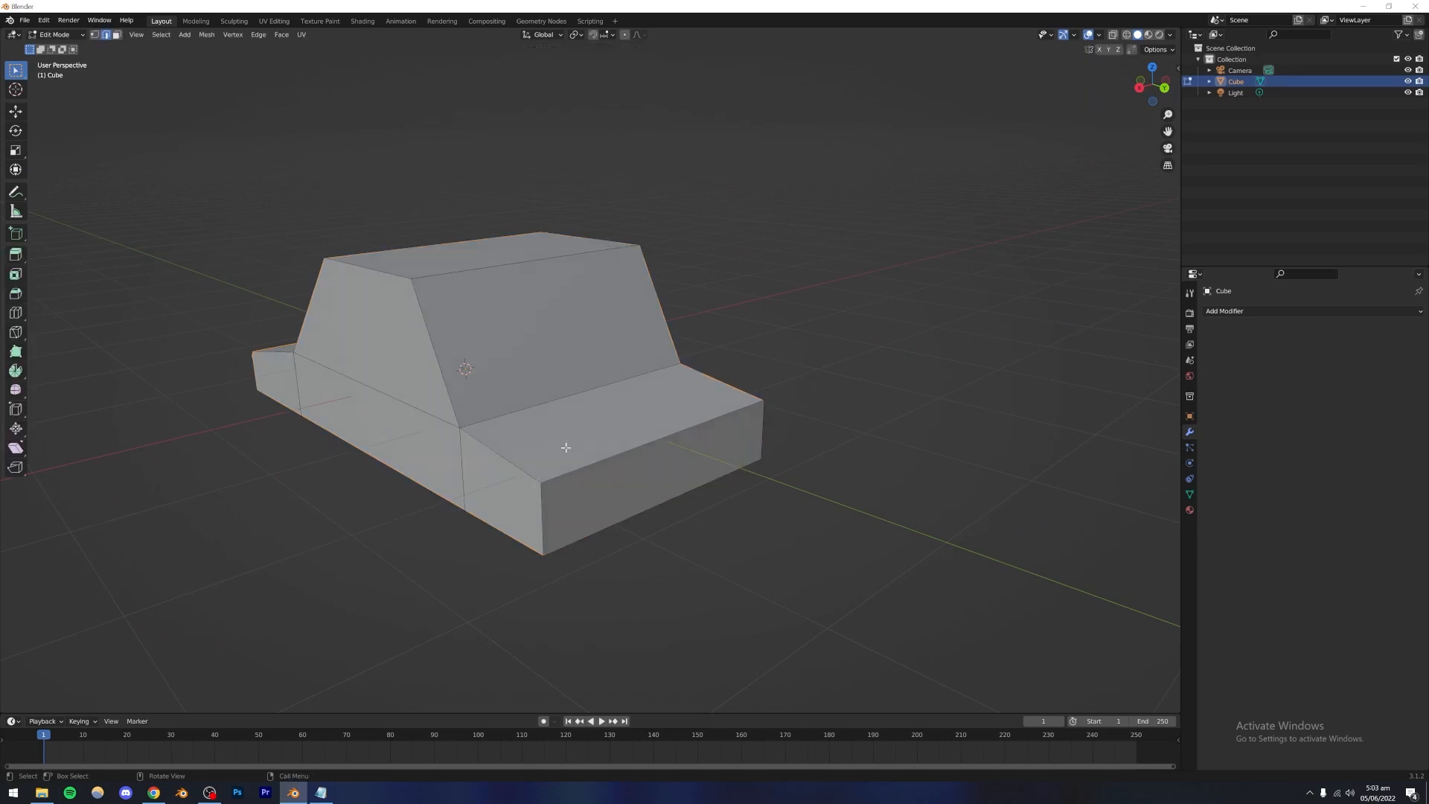
pyautogui.scroll(5, 622, 462)
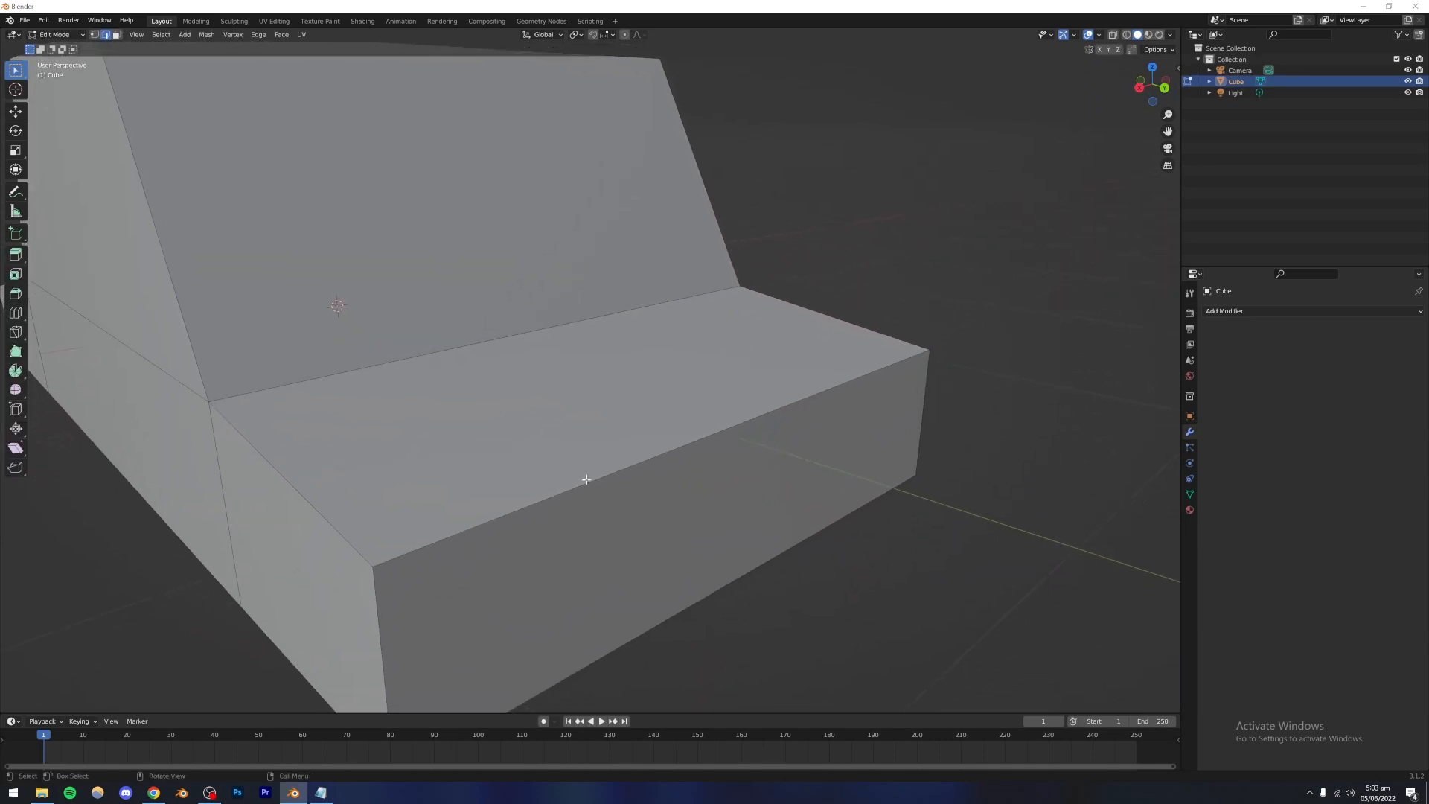
pyautogui.scroll(-4, 633, 453)
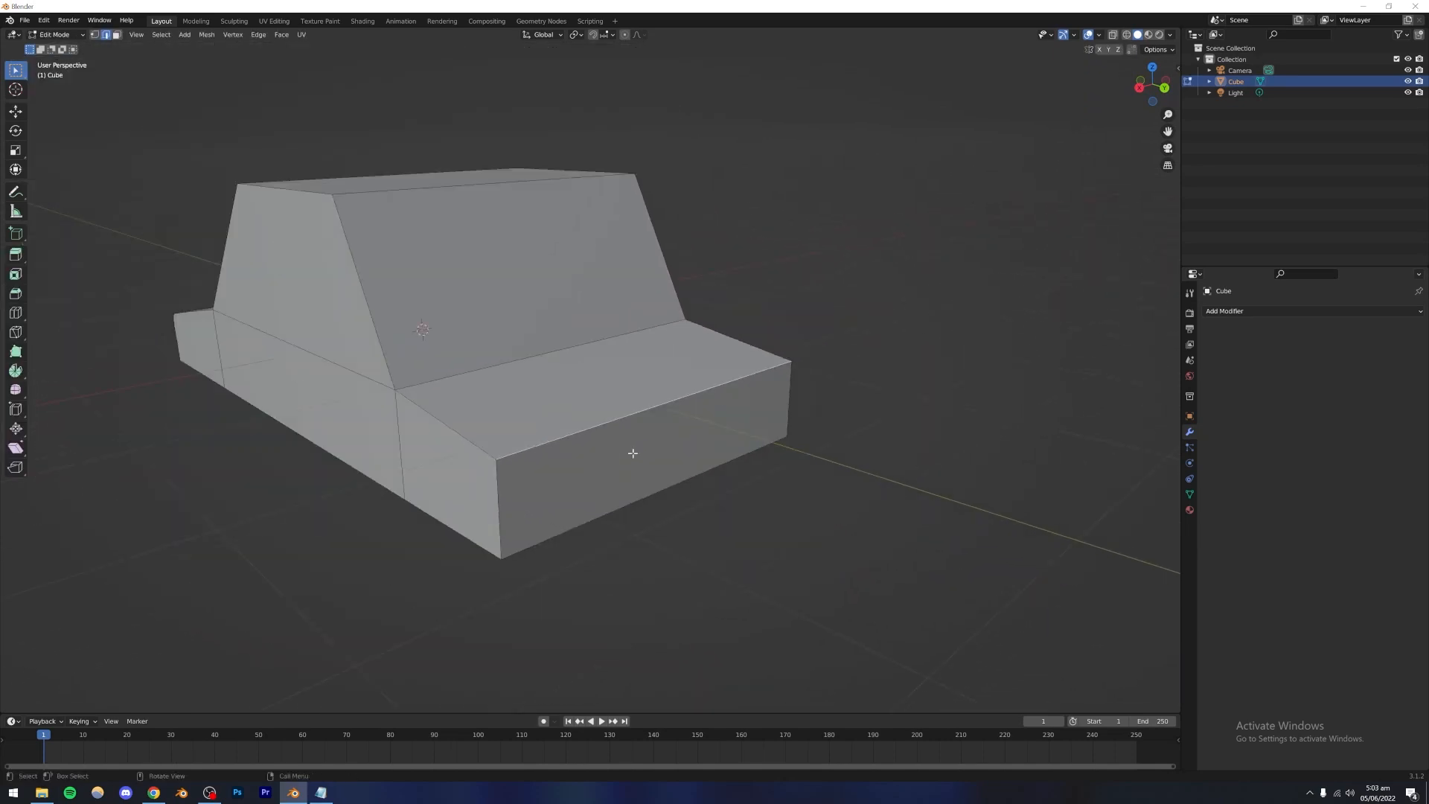
pyautogui.click(634, 455)
pyautogui.hotkey('ctrl', 'b')
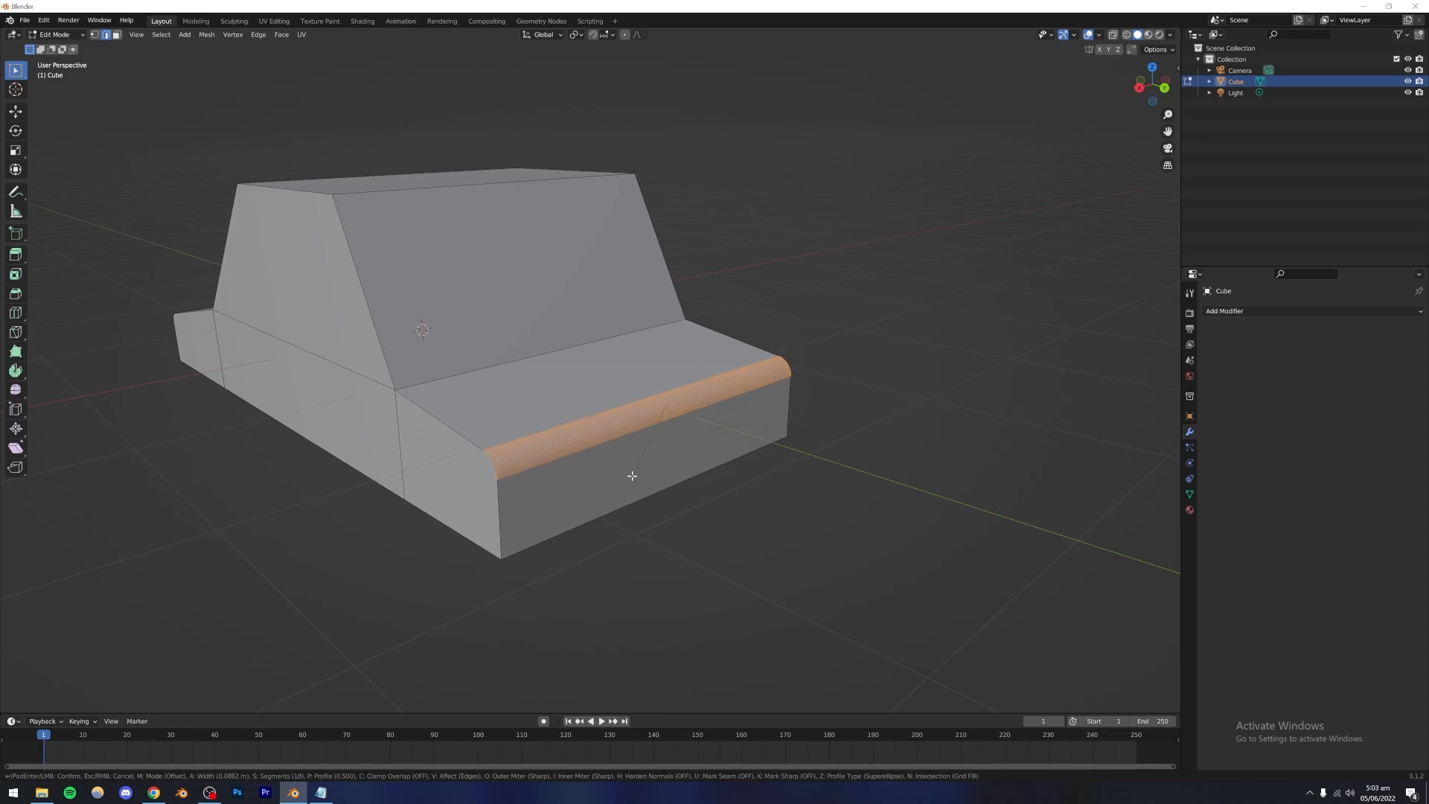
pyautogui.click(632, 477)
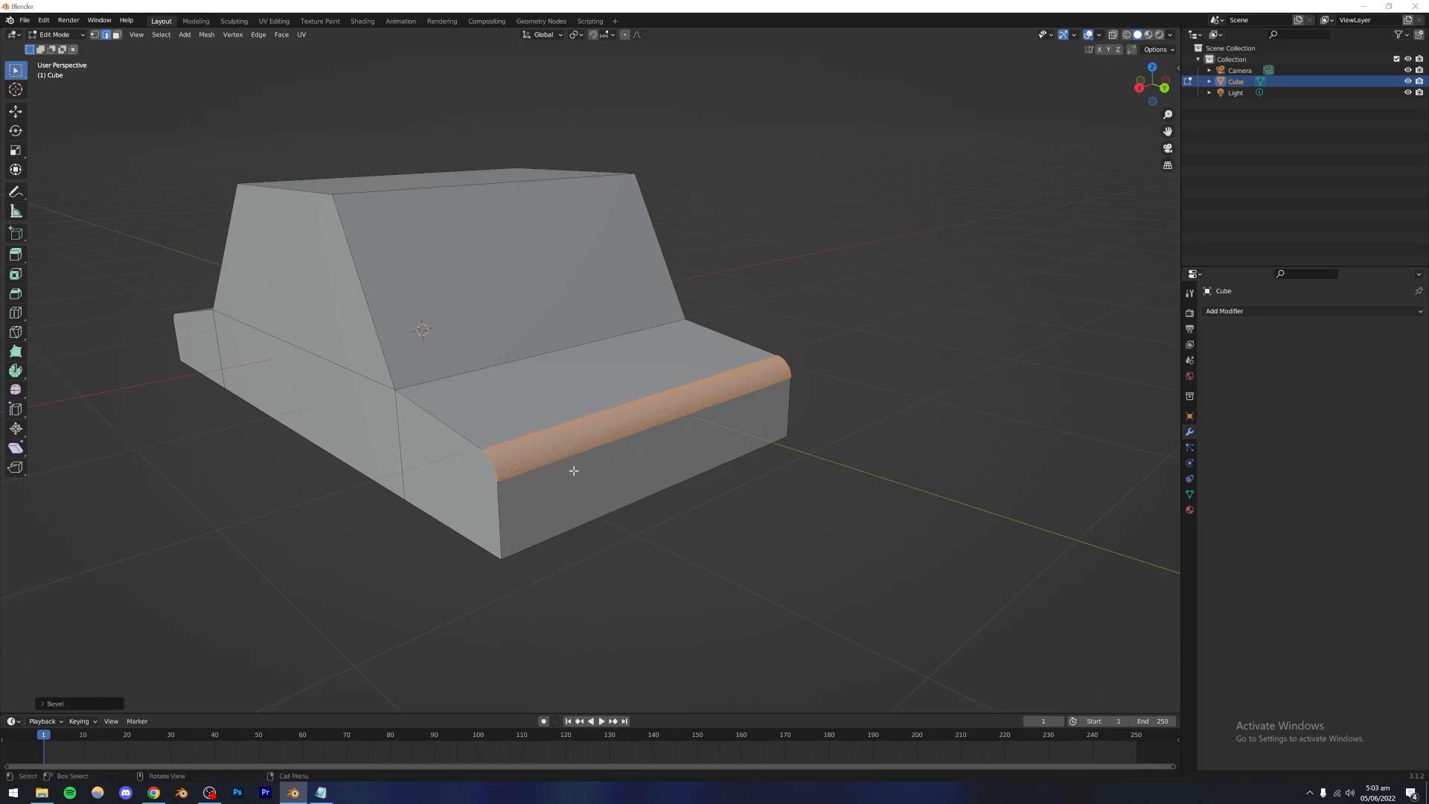
pyautogui.press('Tab')
# Step: Bevel the roof's front and rear edges together with 18 segments into rounded transitions, and clear the selection
pyautogui.moveTo(414, 421); pyautogui.dragTo(569, 521, button='middle')
pyautogui.scroll(-4, 542, 426)
pyautogui.scroll(6, 538, 487)
pyautogui.press('Tab')
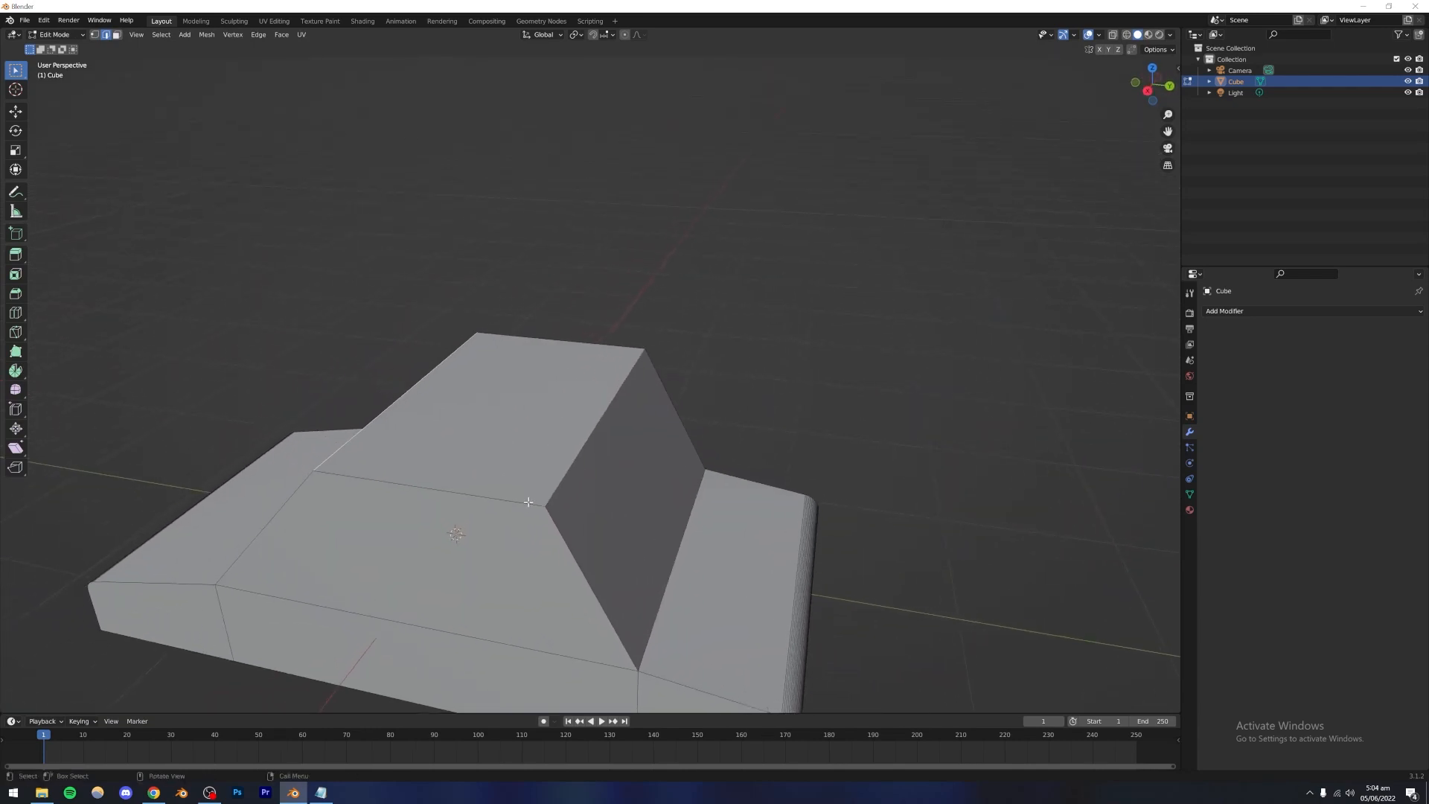
pyautogui.moveTo(413, 445); pyautogui.dragTo(441, 465, button='middle')
pyautogui.moveTo(568, 456); pyautogui.dragTo(527, 455, button='middle')
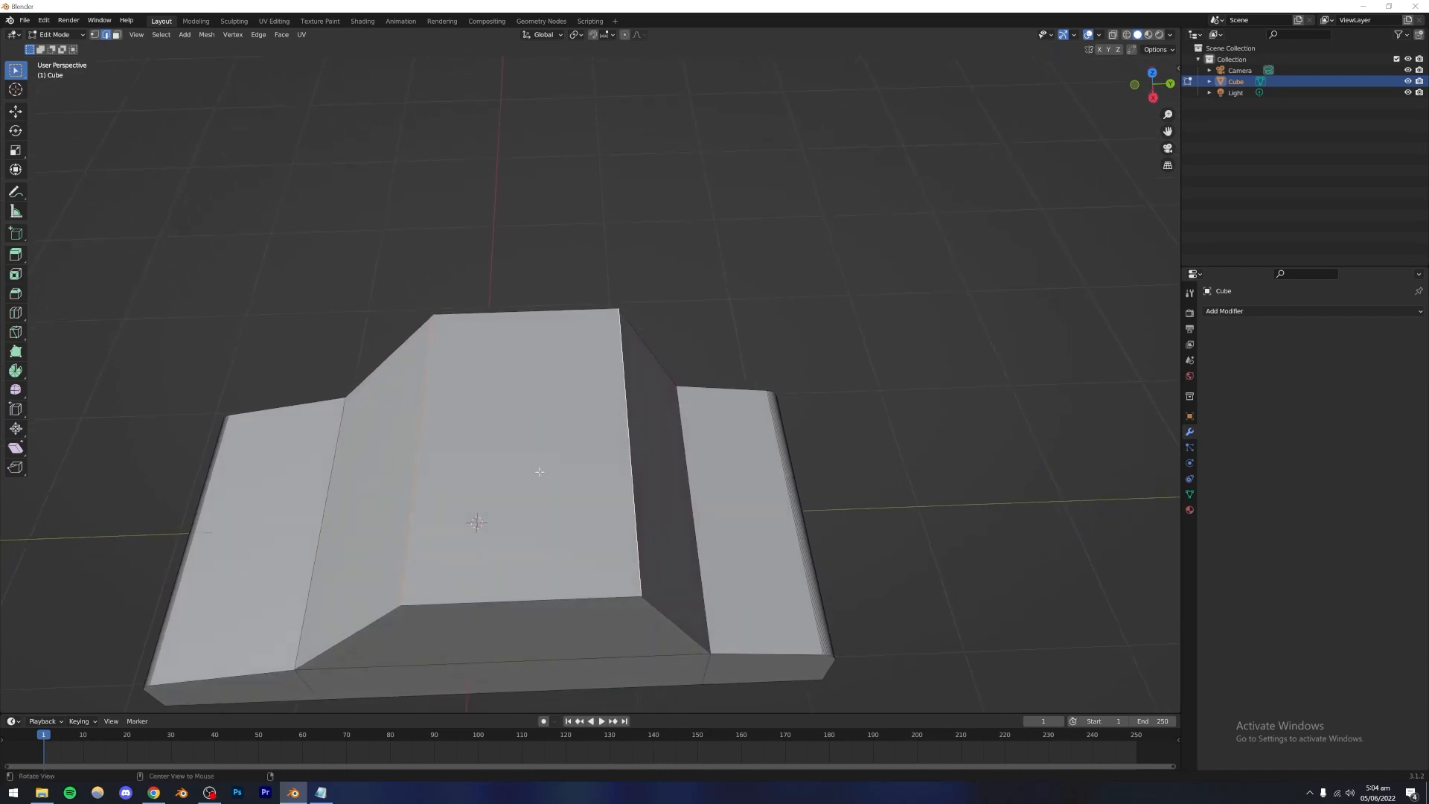
pyautogui.moveTo(378, 425); pyautogui.dragTo(676, 508)
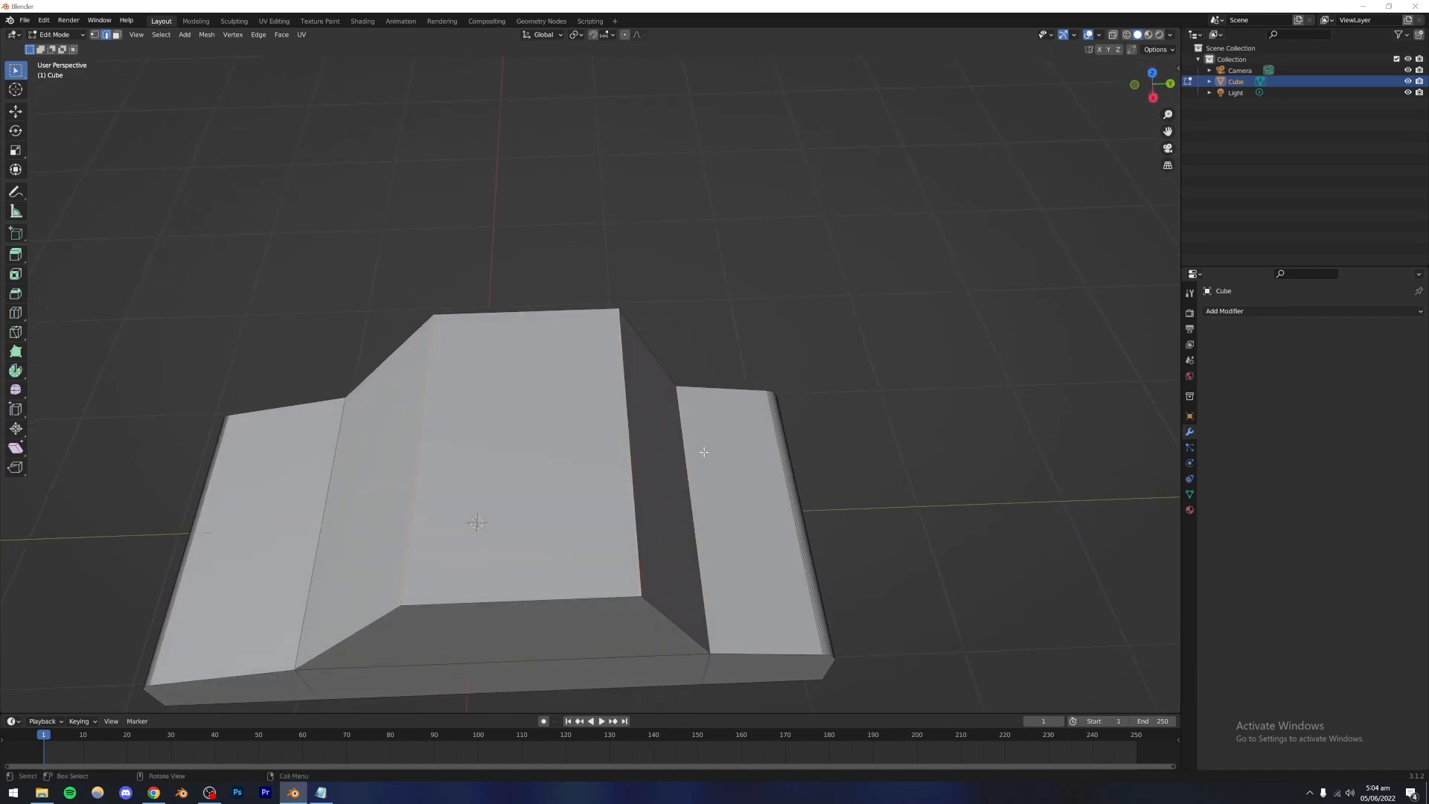
pyautogui.moveTo(406, 428); pyautogui.dragTo(638, 498)
pyautogui.moveTo(570, 478); pyautogui.dragTo(673, 405, button='middle')
pyautogui.hotkey('ctrl', 'b')
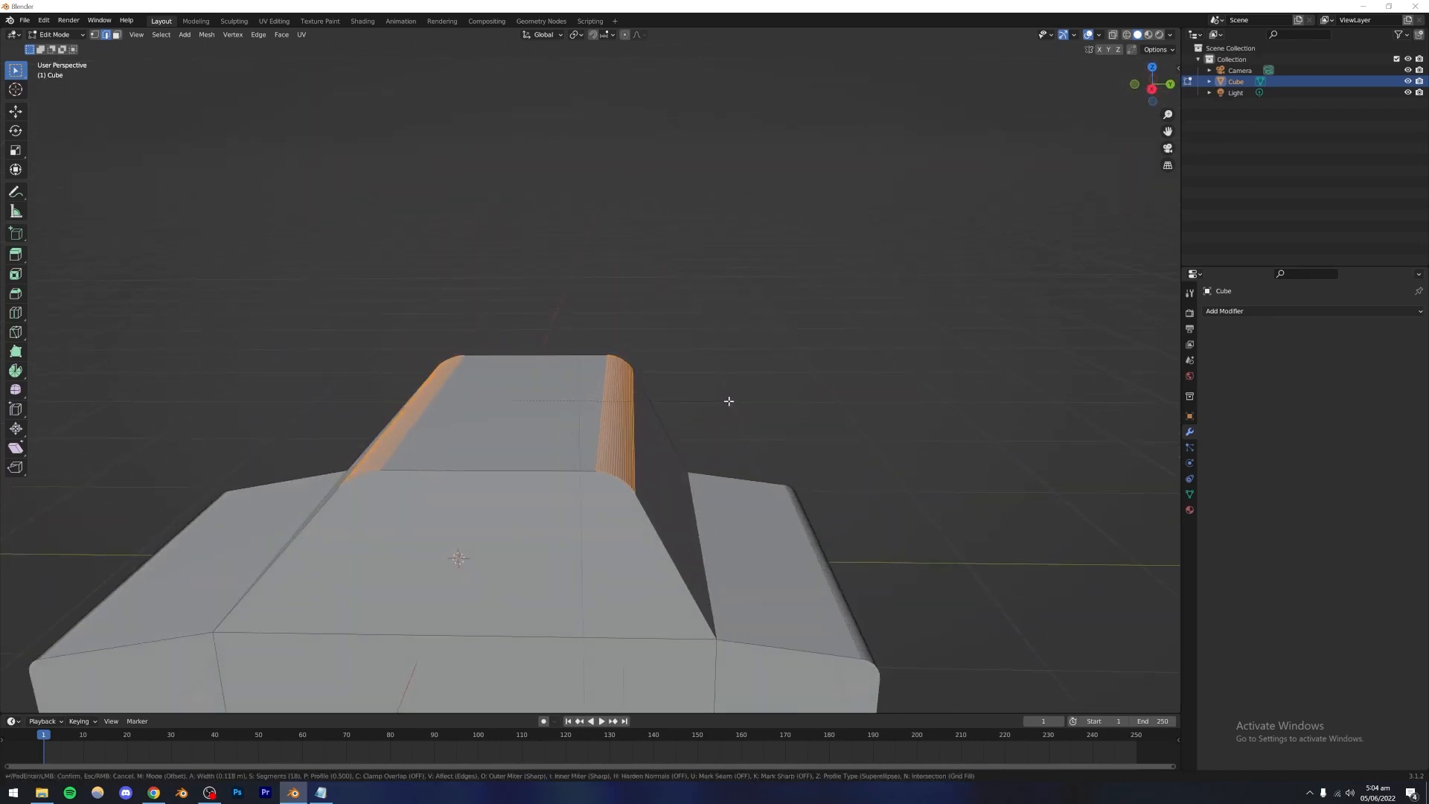
pyautogui.click(734, 402)
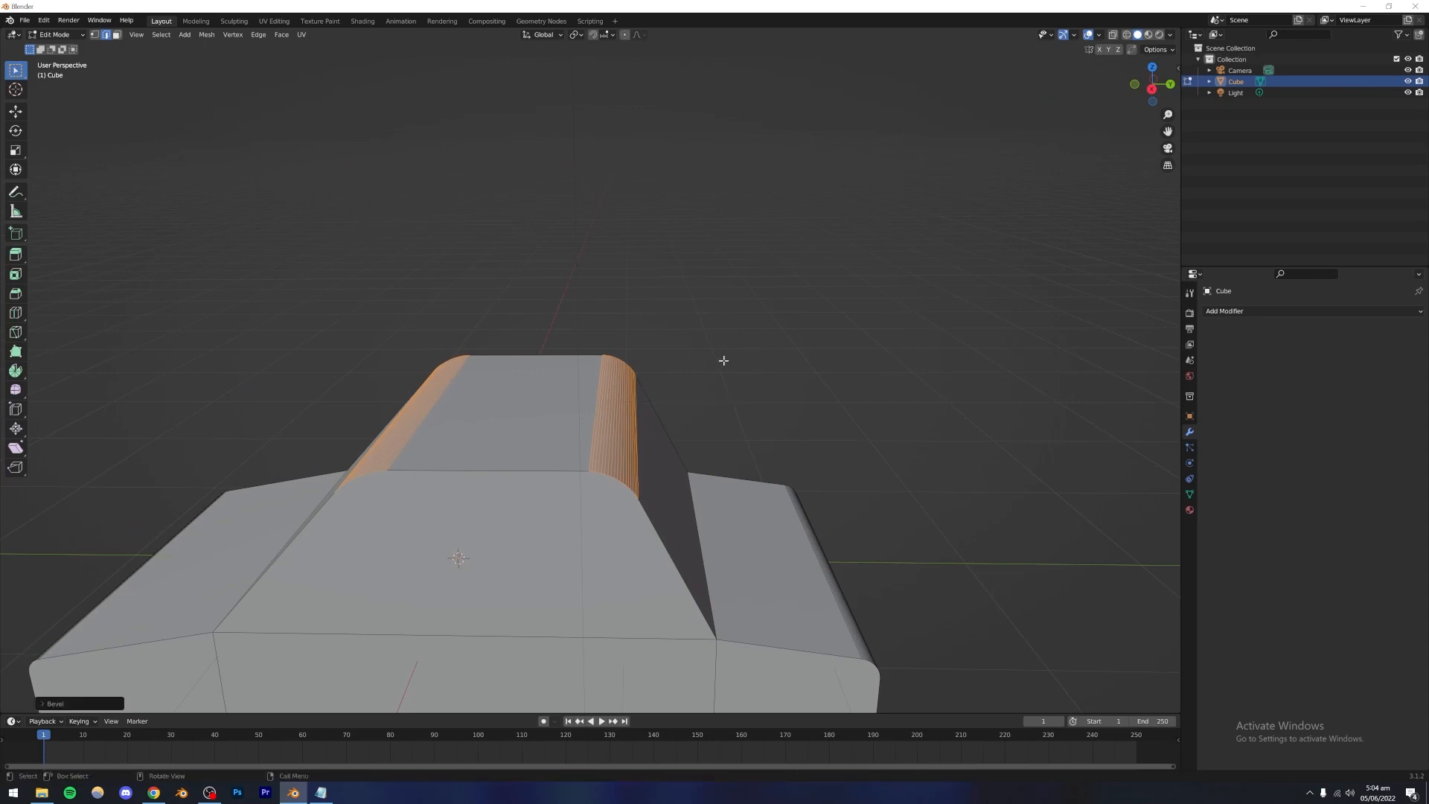
pyautogui.hotkey('alt', 'a')
# Step: Examine the finished car body in Object Mode from several angles and distances
pyautogui.scroll(-3, 543, 443)
pyautogui.press('Tab')
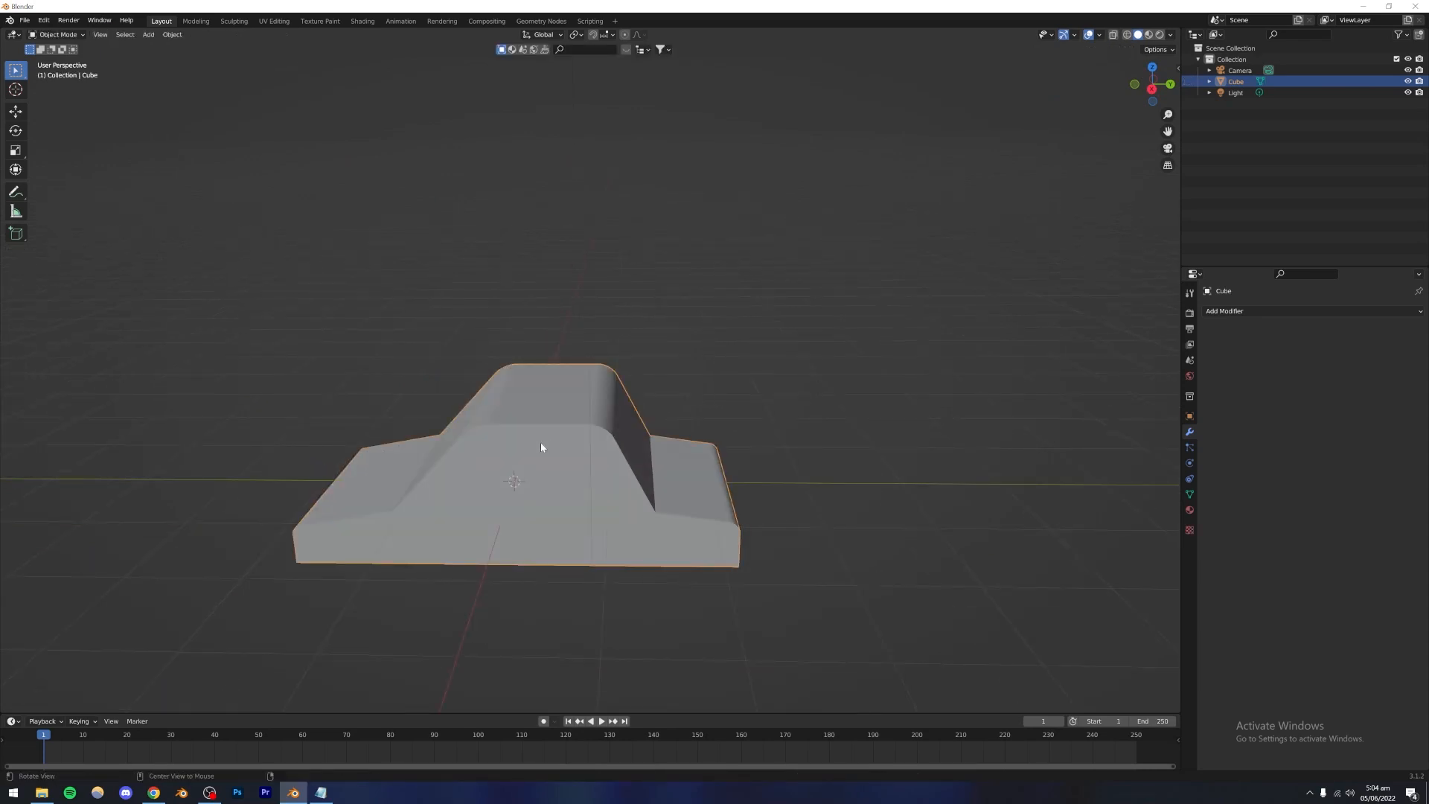
pyautogui.moveTo(541, 442); pyautogui.dragTo(558, 466, button='middle')
pyautogui.scroll(4, 551, 474)
pyautogui.scroll(-4, 551, 474)
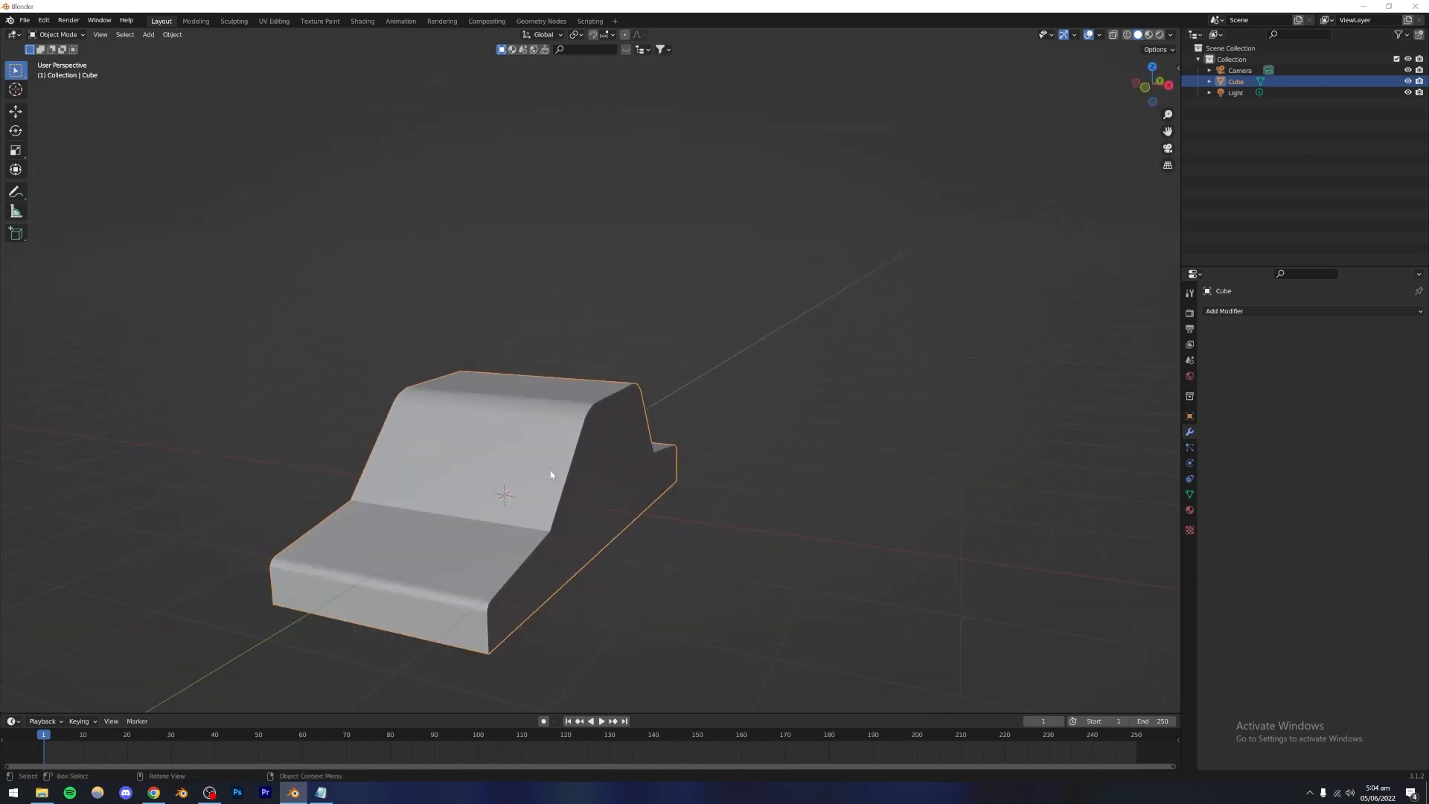
pyautogui.keyDown('shift'); pyautogui.moveTo(551, 474); pyautogui.dragTo(582, 452, button='middle'); pyautogui.keyUp('shift')
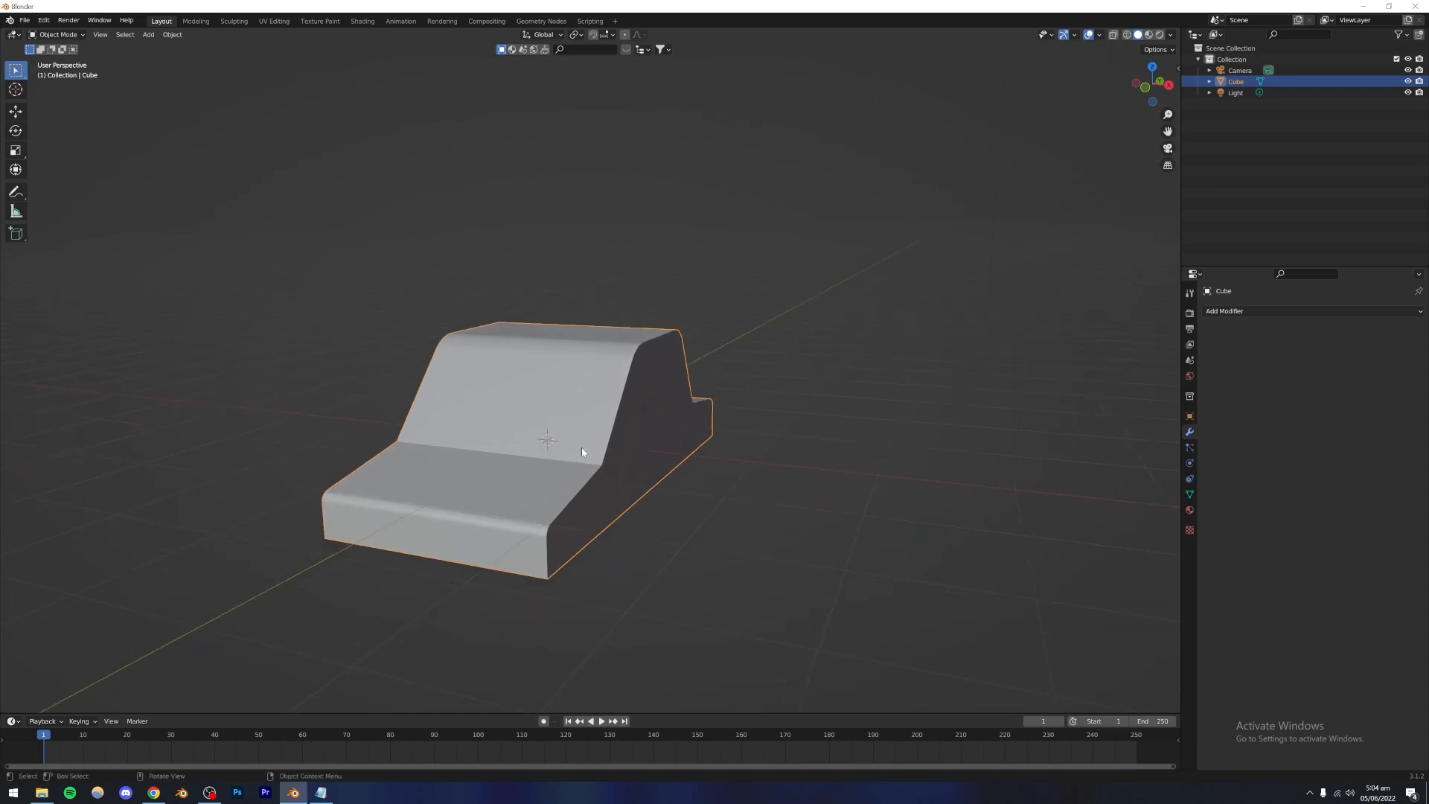
pyautogui.scroll(3, 582, 451)
pyautogui.scroll(-4, 582, 451)
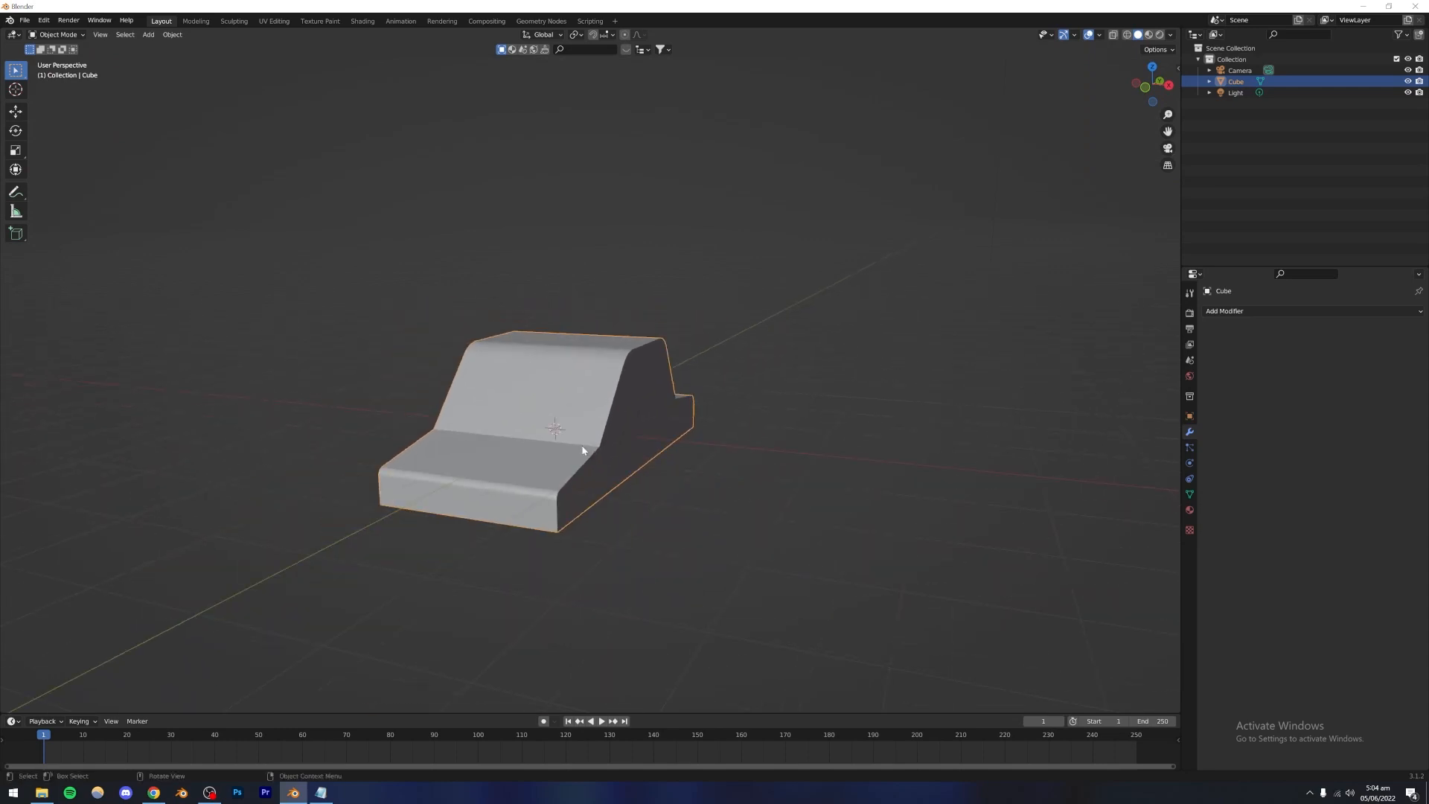
pyautogui.moveTo(582, 449)
pyautogui.mouseDown(button='middle')
pyautogui.moveTo(541, 467)
pyautogui.moveTo(501, 434)
pyautogui.moveTo(509, 417)
pyautogui.moveTo(591, 431)
pyautogui.moveTo(603, 441)
pyautogui.moveTo(585, 462)
pyautogui.moveTo(595, 442)
pyautogui.mouseUp(button='middle')
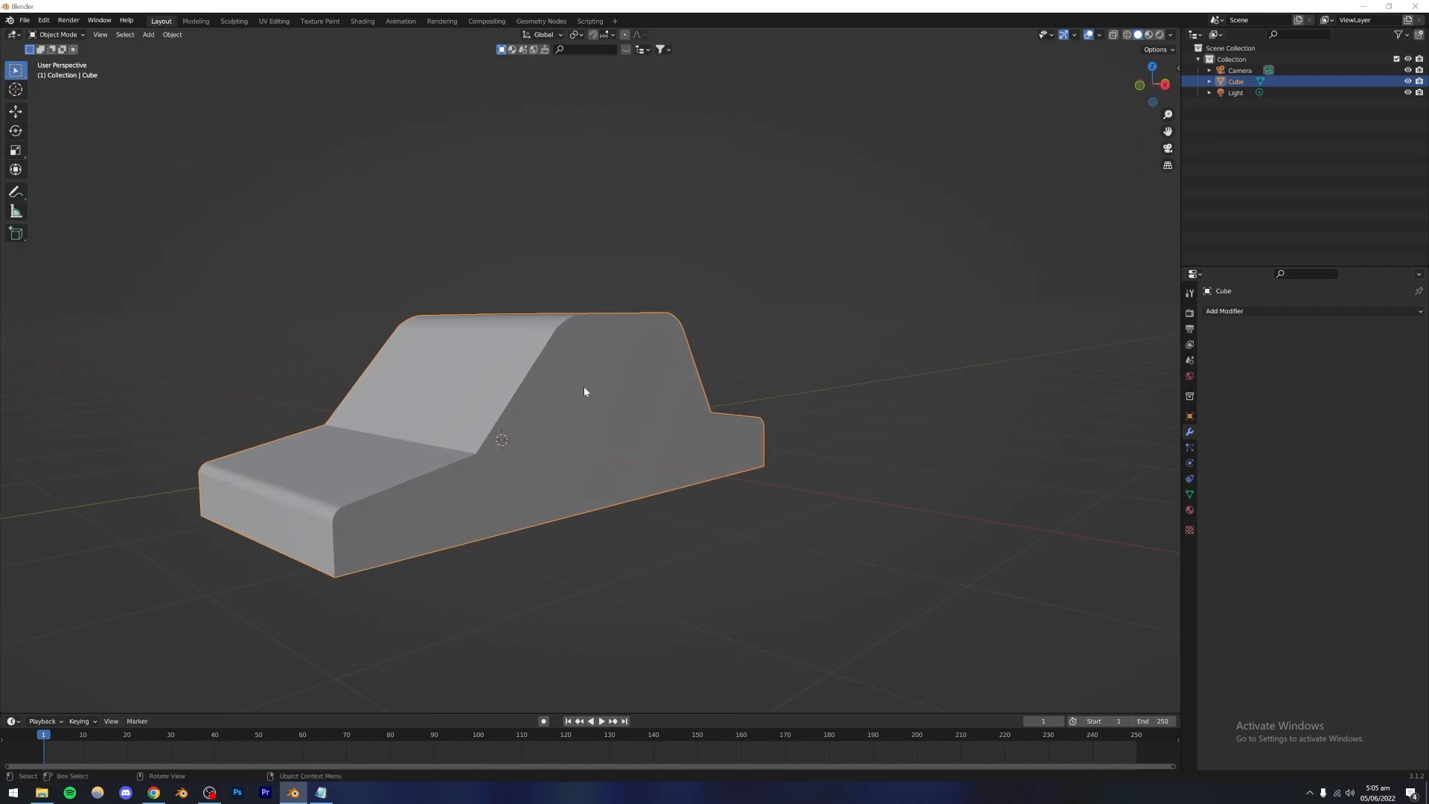
pyautogui.scroll(-2, 592, 402)
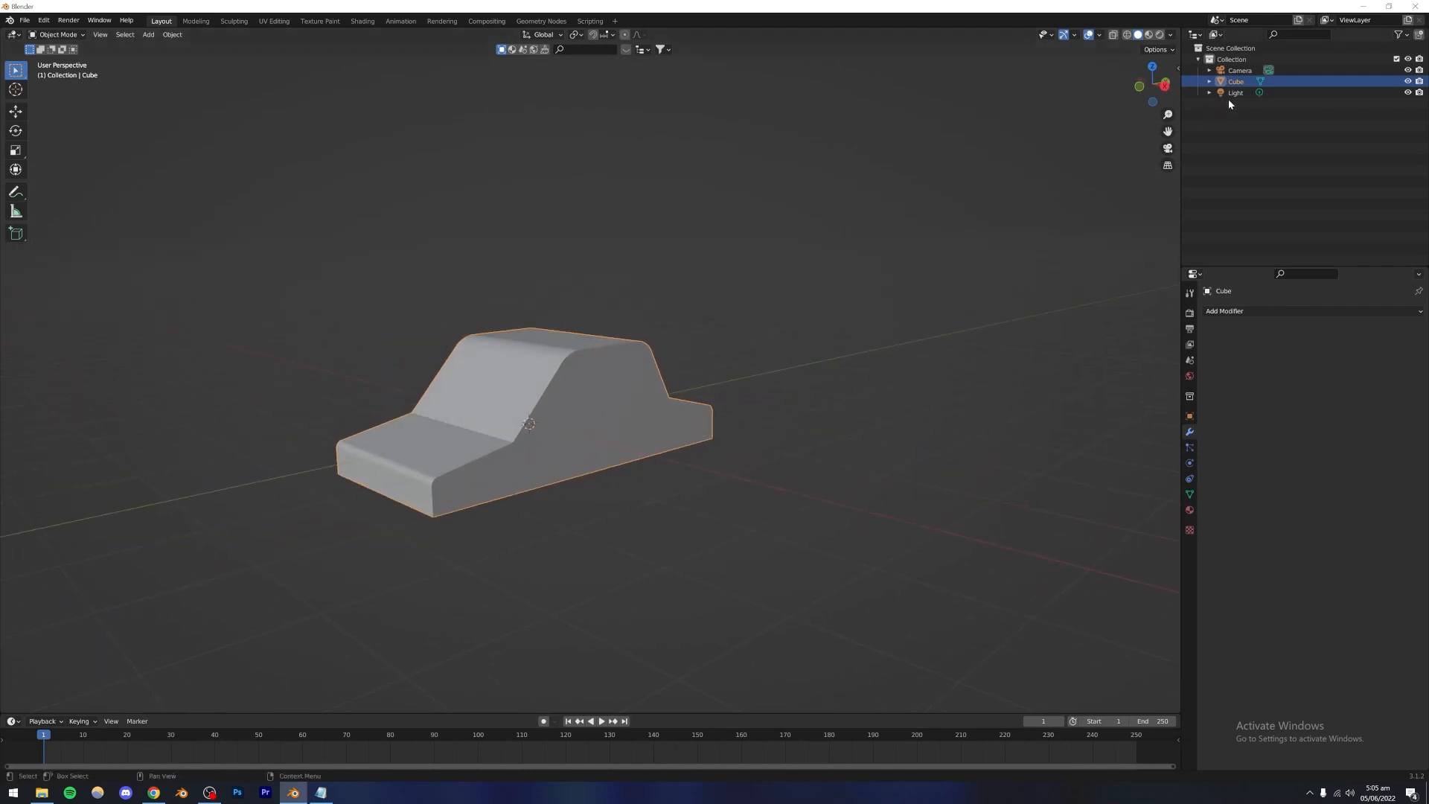
# Step: Delete the car object and add a new cube mesh to the scene
pyautogui.press('Delete')
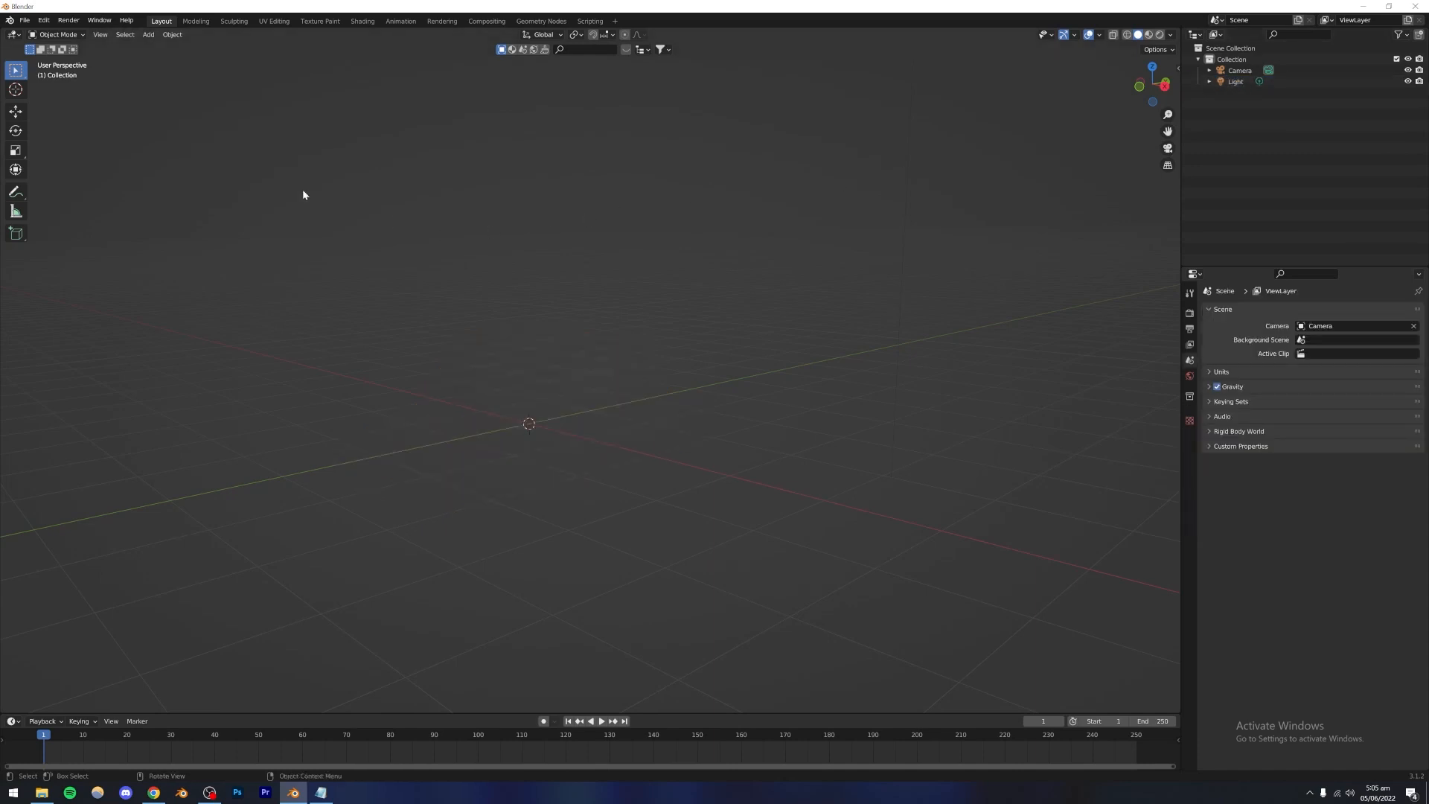
pyautogui.click(148, 35)
pyautogui.moveTo(179, 48)
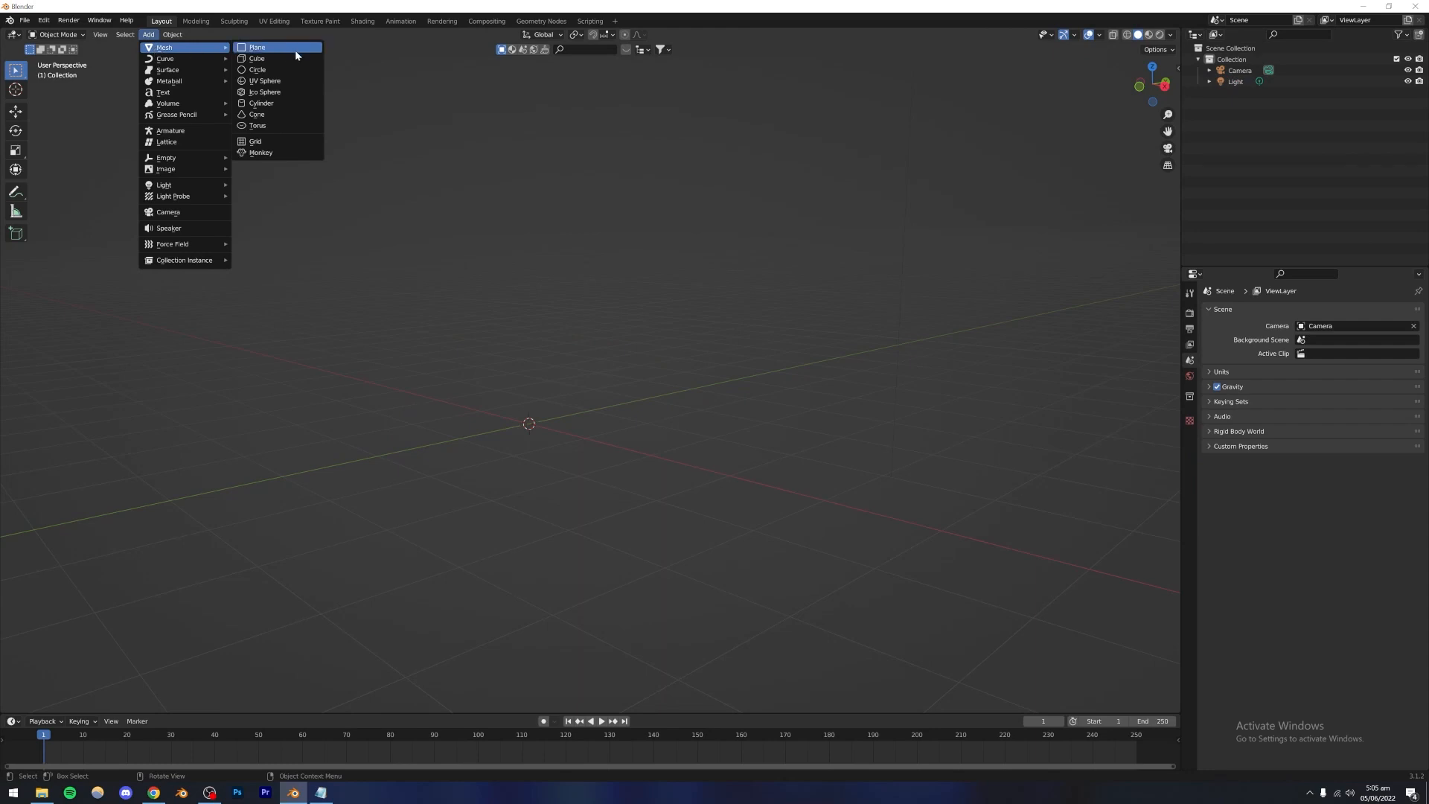
pyautogui.click(257, 58)
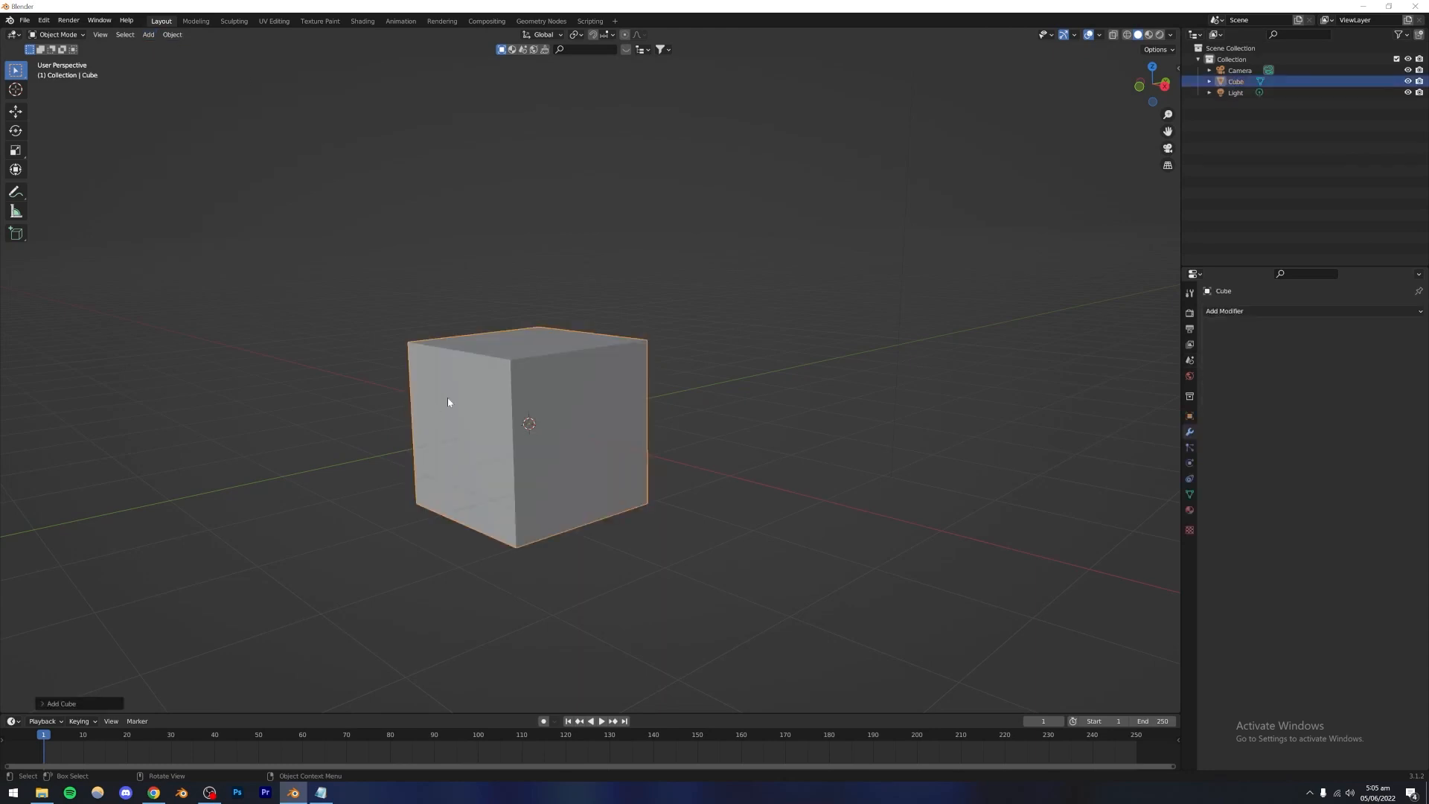
# Step: Raise the cube's bottom face about 1.05 m along Z in Edit Mode, flattening the cube into a low box
pyautogui.moveTo(448, 402); pyautogui.dragTo(644, 457, button='middle')
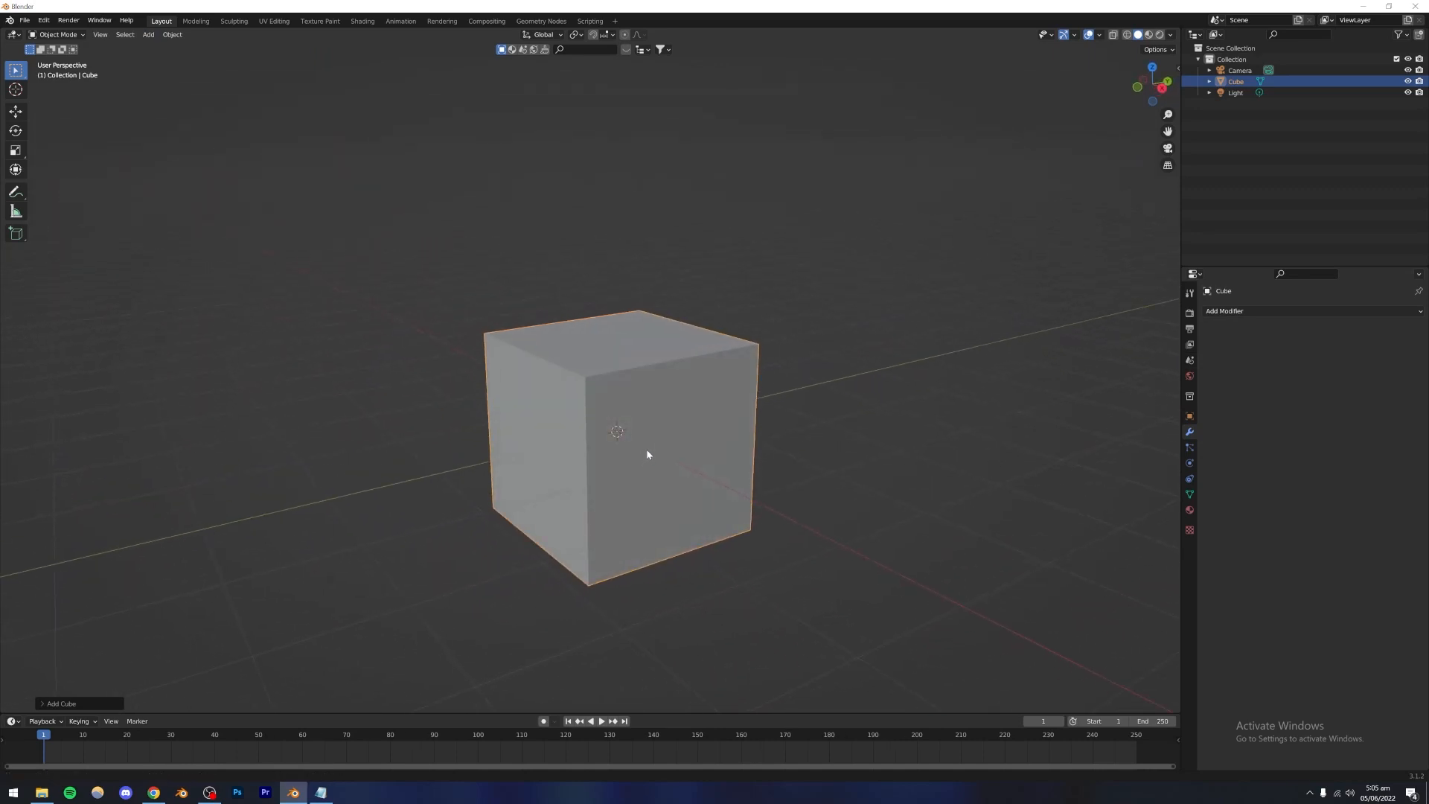
pyautogui.keyDown('shift'); pyautogui.moveTo(646, 449); pyautogui.dragTo(468, 404, button='middle'); pyautogui.keyUp('shift')
pyautogui.press('Tab')
pyautogui.moveTo(323, 478); pyautogui.dragTo(664, 650)
pyautogui.moveTo(543, 517); pyautogui.dragTo(577, 489, button='middle')
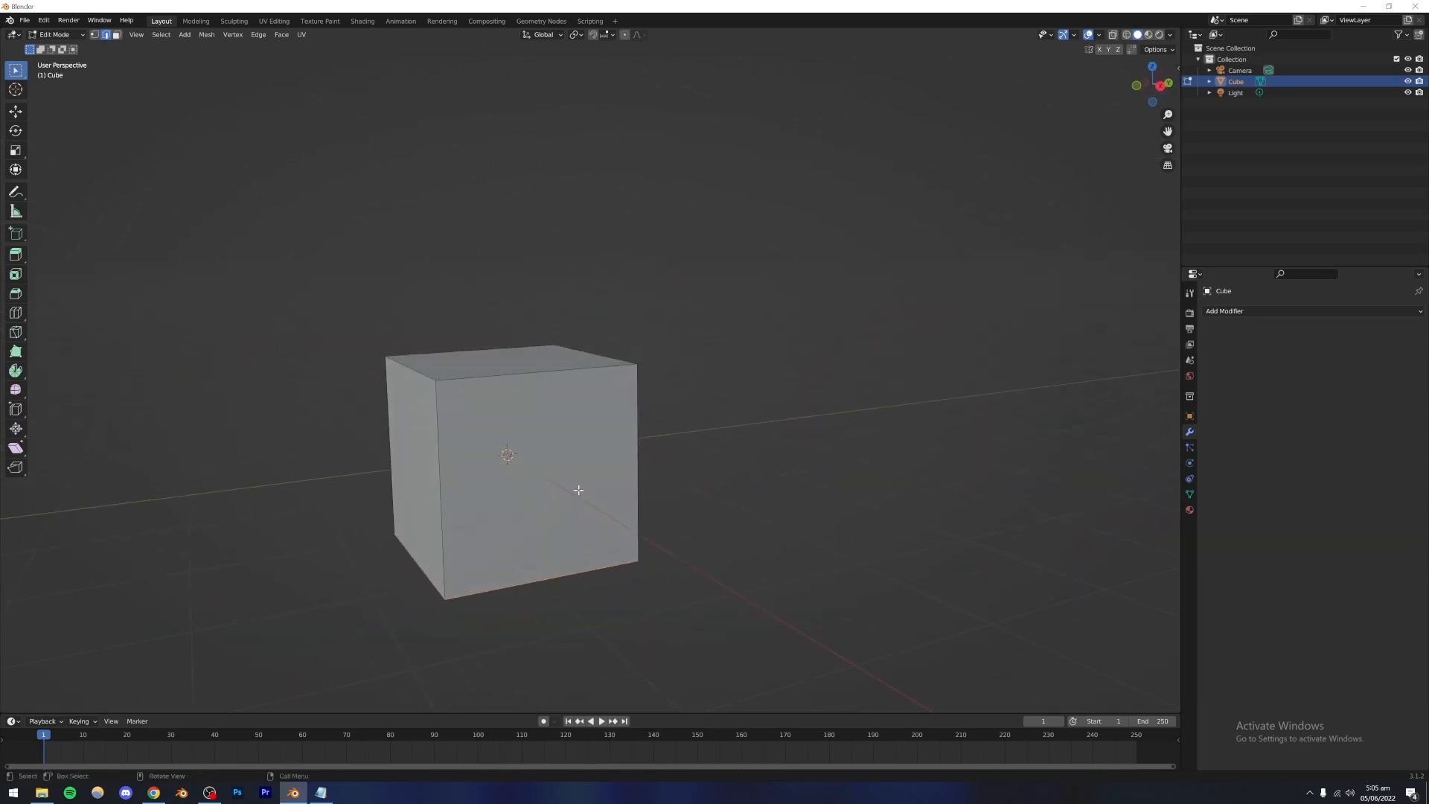
pyautogui.press('g')
pyautogui.press('z')
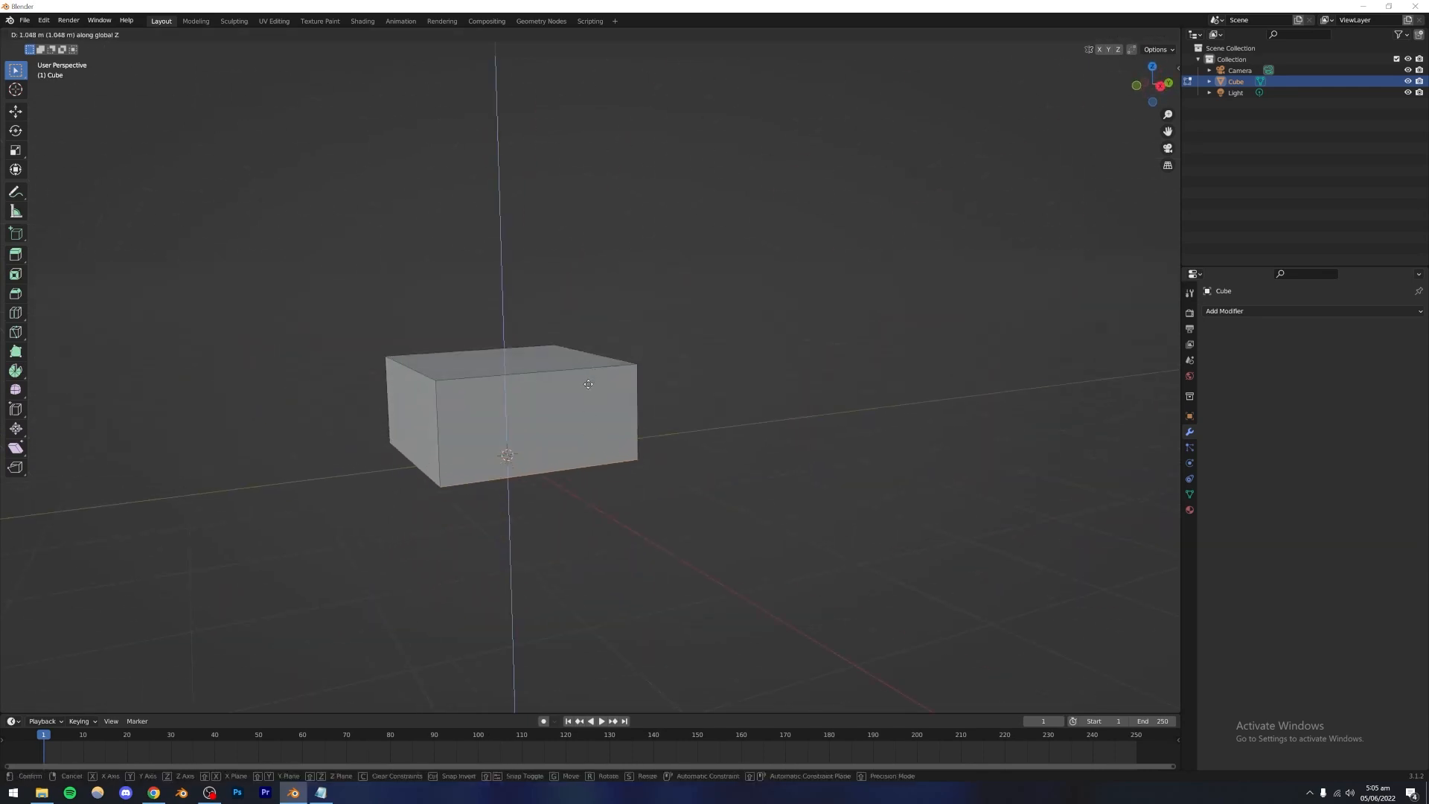
pyautogui.click(593, 379)
# Step: Extrude the box's top face upward by about 0.89 m in face selection mode
pyautogui.moveTo(542, 427); pyautogui.dragTo(598, 502, button='middle')
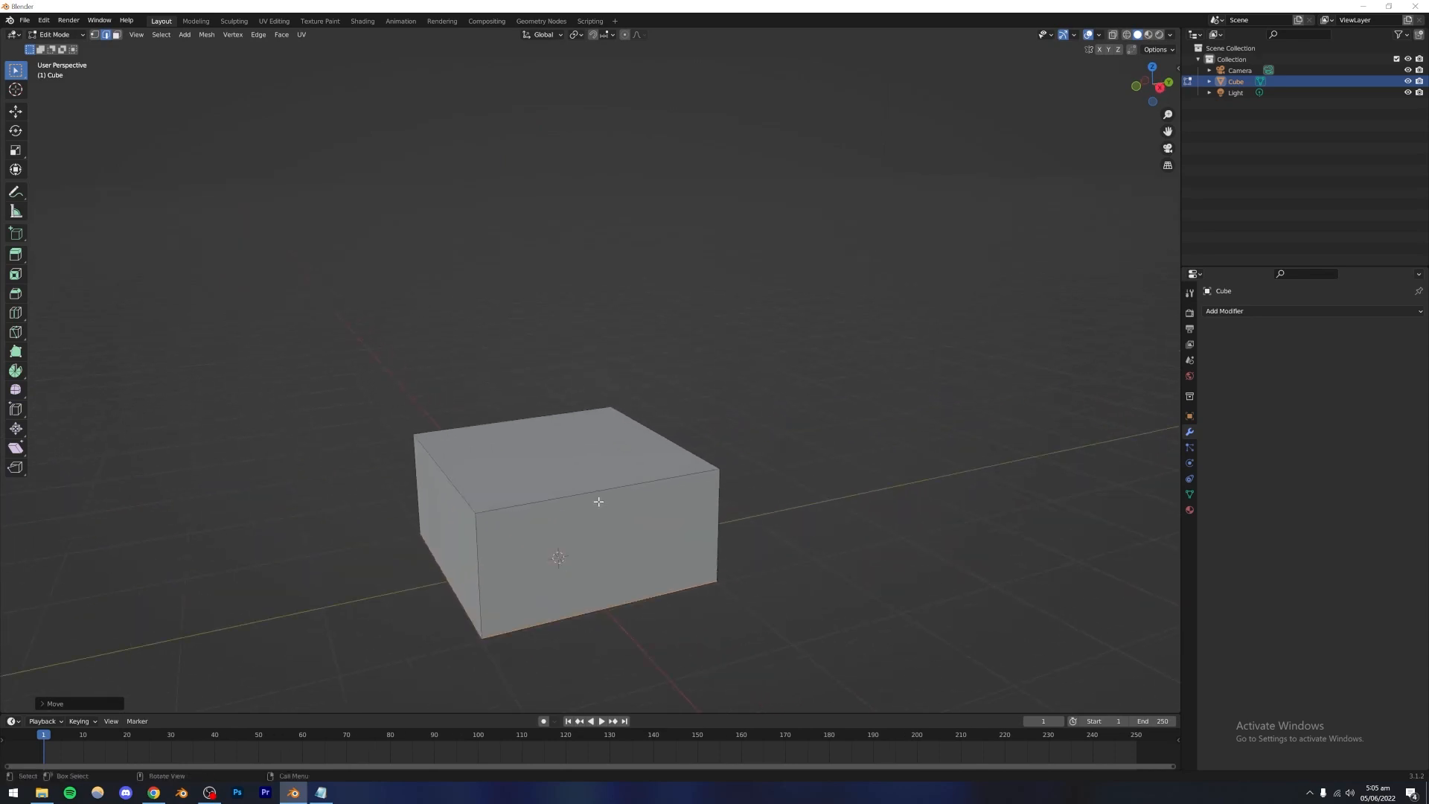
pyautogui.click(117, 34)
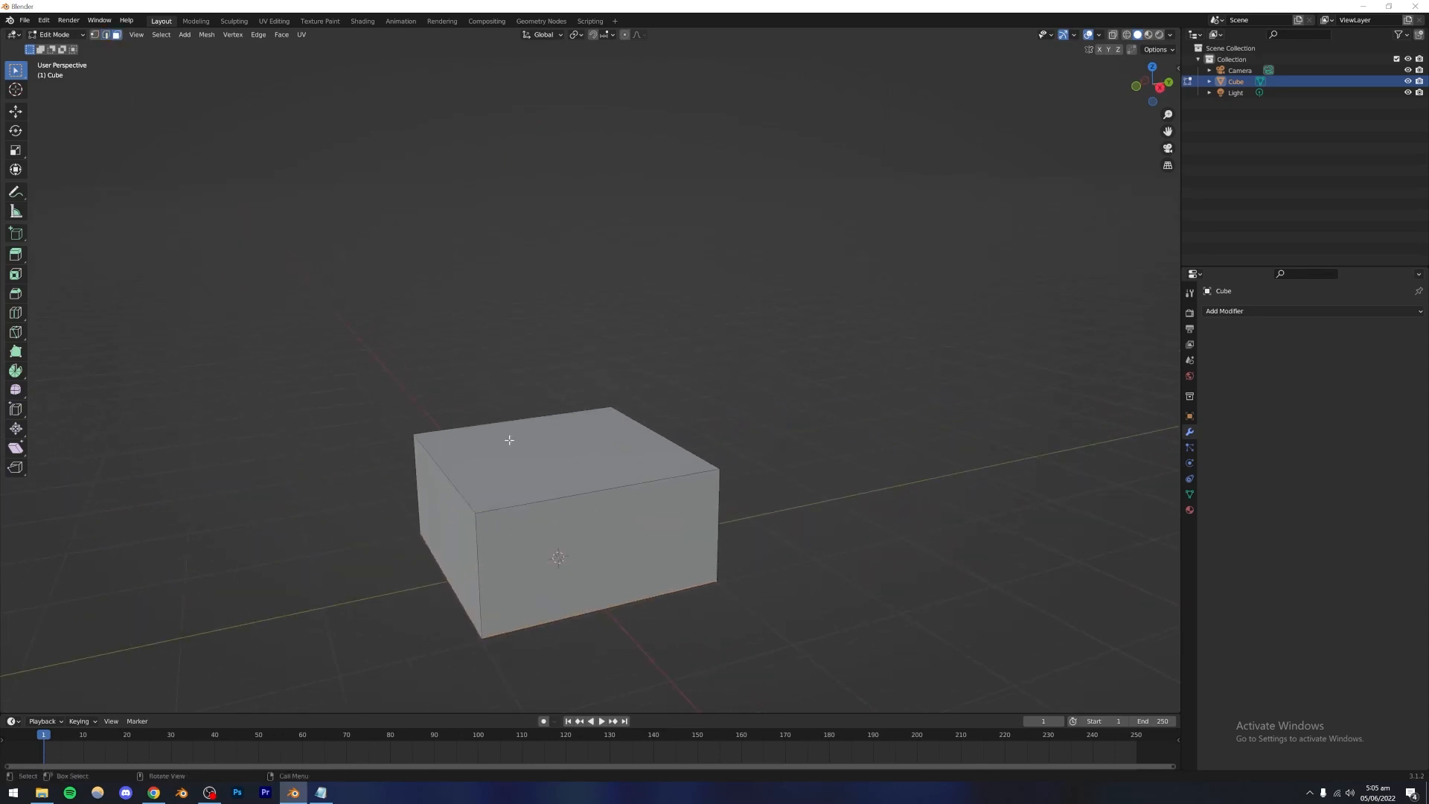
pyautogui.click(477, 452)
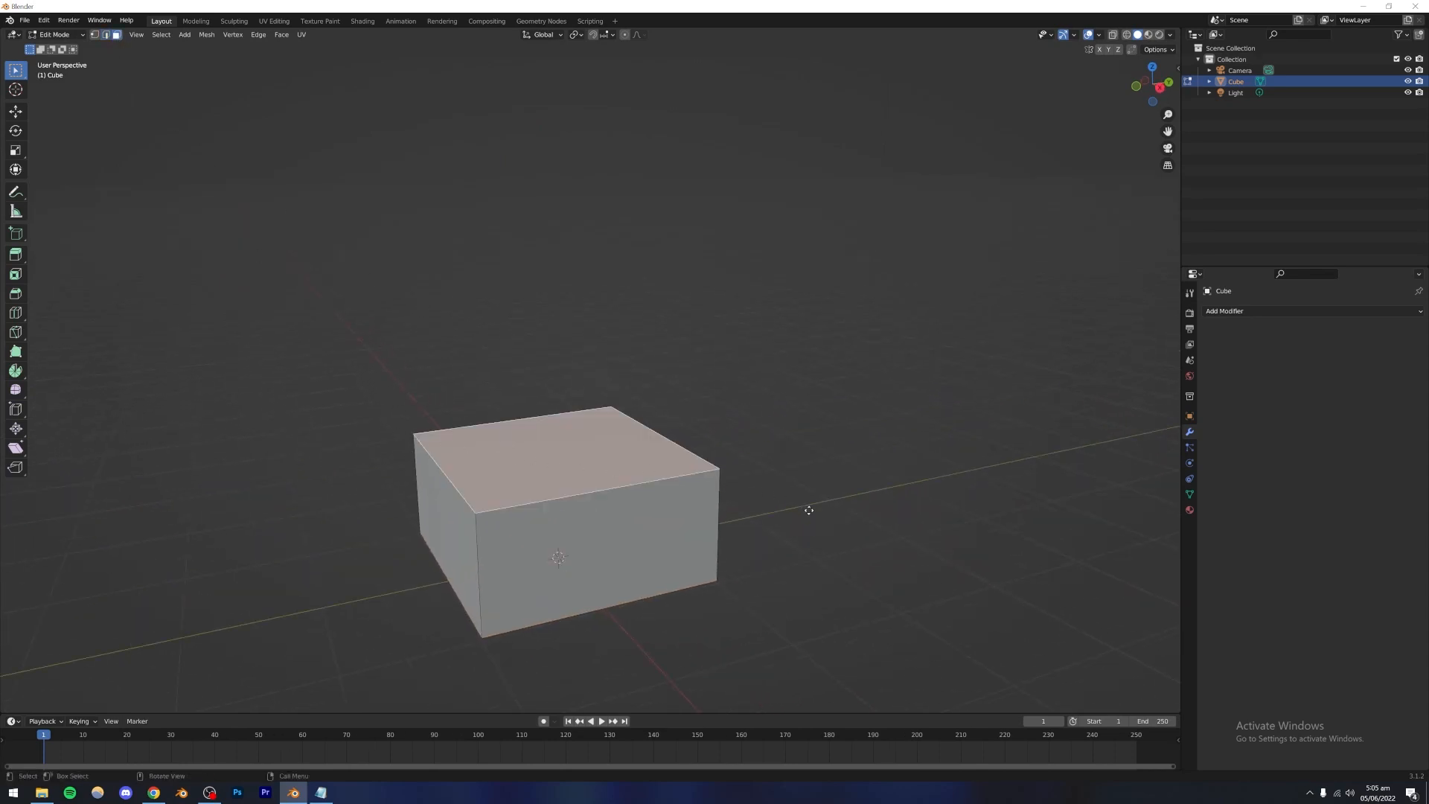
pyautogui.press('e')
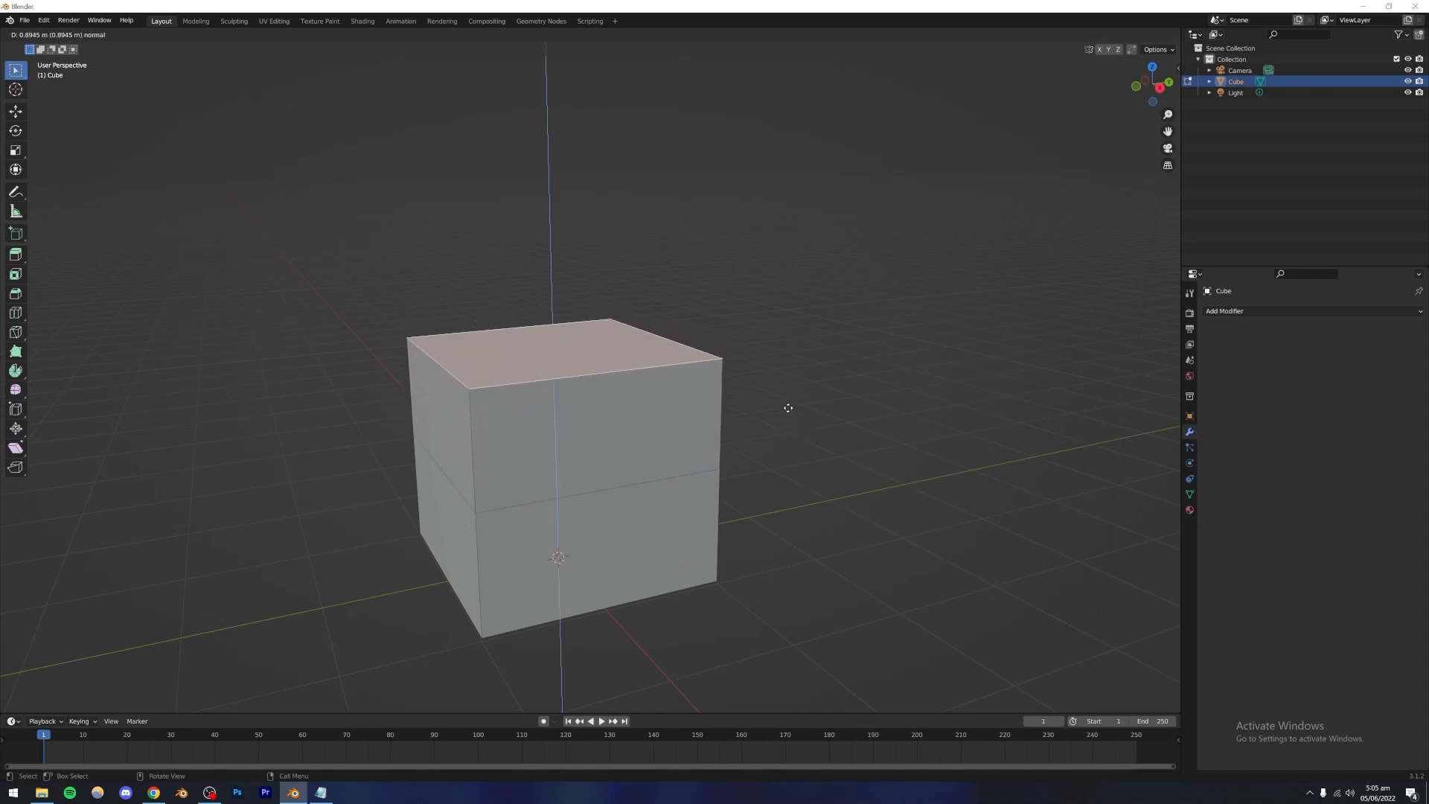
pyautogui.click(788, 408)
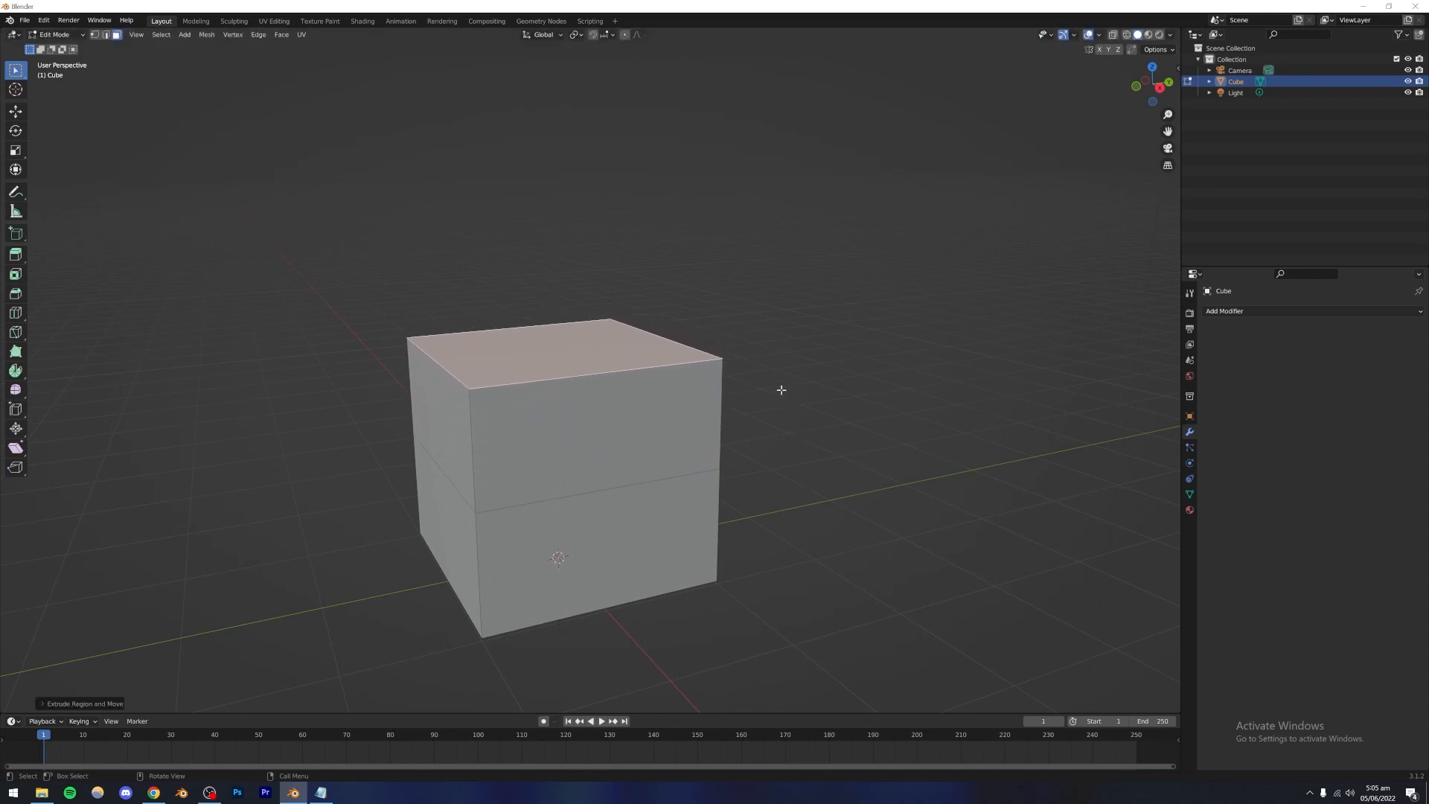
# Step: Extrude the top face upward once more and scale it down almost to a point to form a pitched roof
pyautogui.press('e')
pyautogui.click(783, 289)
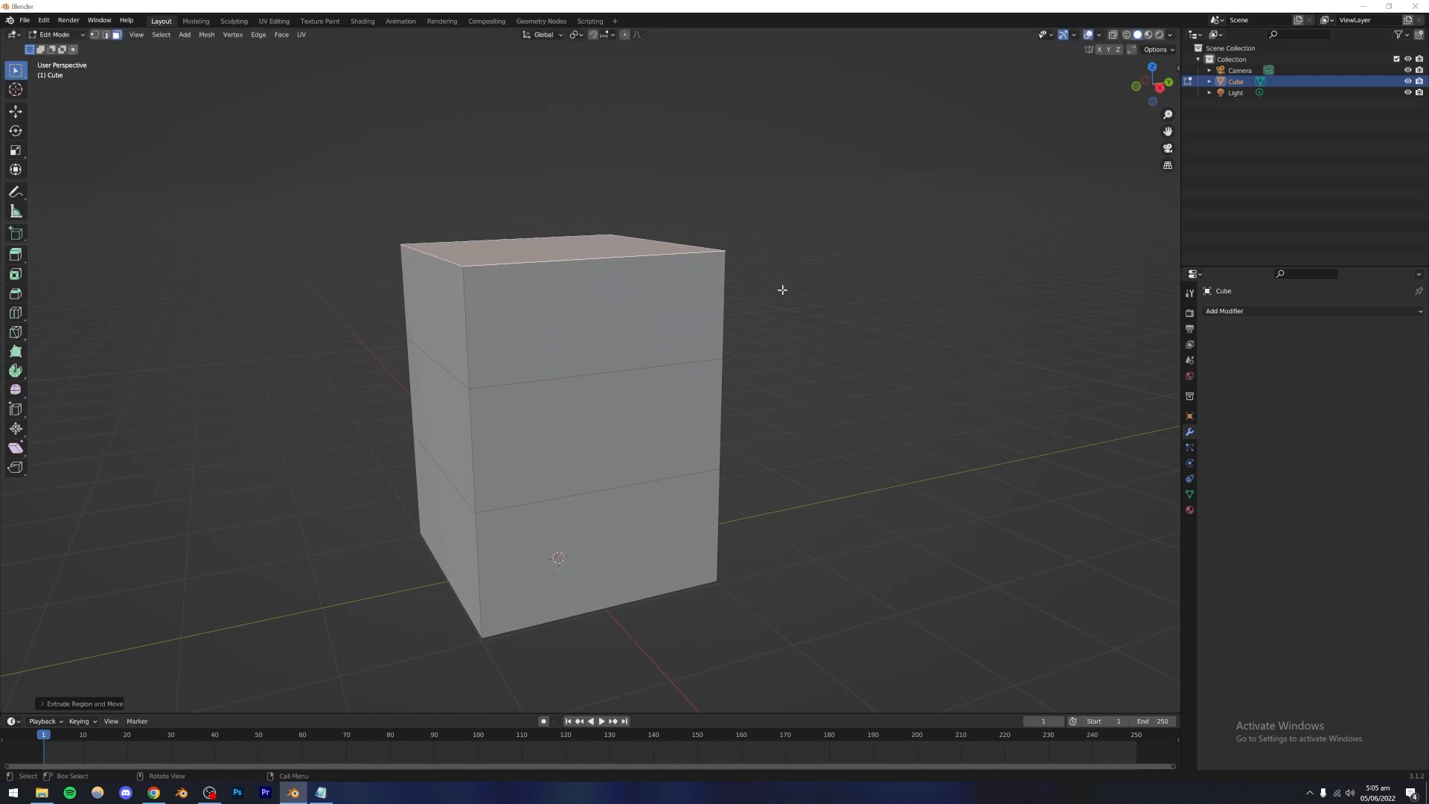
pyautogui.press('s')
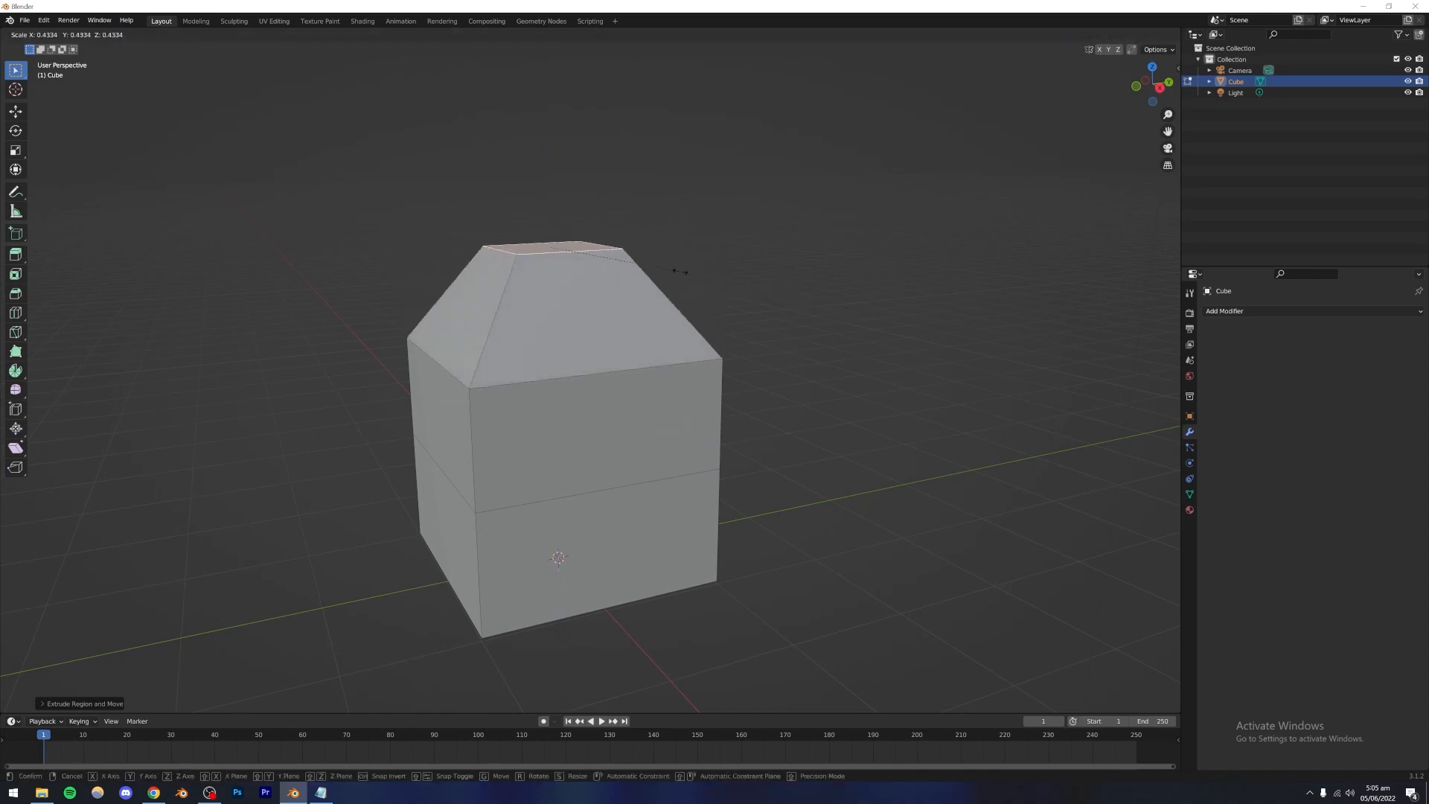
pyautogui.click(570, 257)
# Step: Examine the house shape in Object Mode, then return to Edit Mode and view its front wall
pyautogui.press('Tab')
pyautogui.scroll(-4, 635, 405)
pyautogui.moveTo(636, 420)
pyautogui.mouseDown(button='middle')
pyautogui.moveTo(550, 422)
pyautogui.moveTo(640, 440)
pyautogui.moveTo(656, 459)
pyautogui.moveTo(650, 431)
pyautogui.moveTo(562, 439)
pyautogui.moveTo(485, 425)
pyautogui.moveTo(627, 436)
pyautogui.mouseUp(button='middle')
pyautogui.scroll(5, 652, 433)
pyautogui.press('Tab')
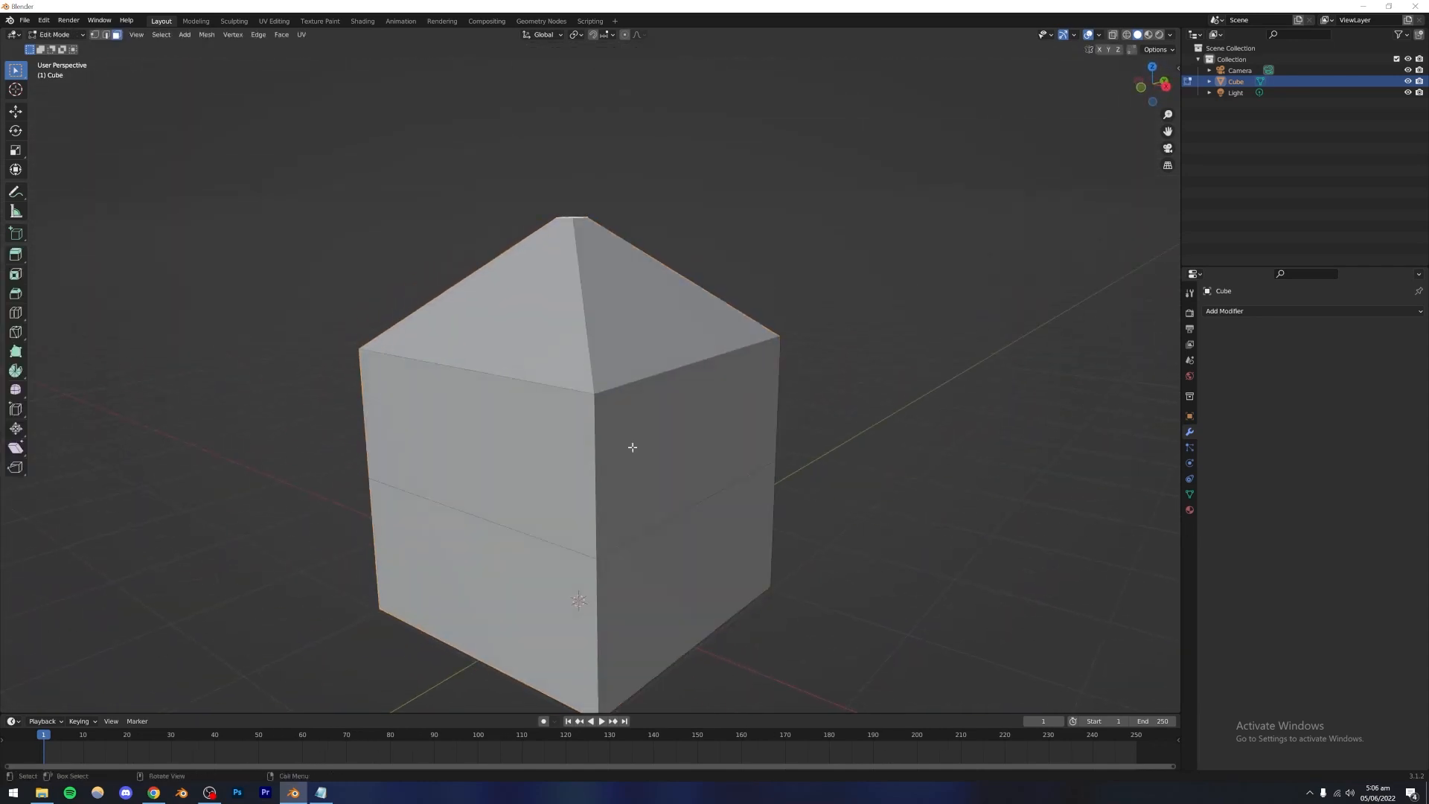
pyautogui.moveTo(648, 483); pyautogui.dragTo(589, 483, button='middle')
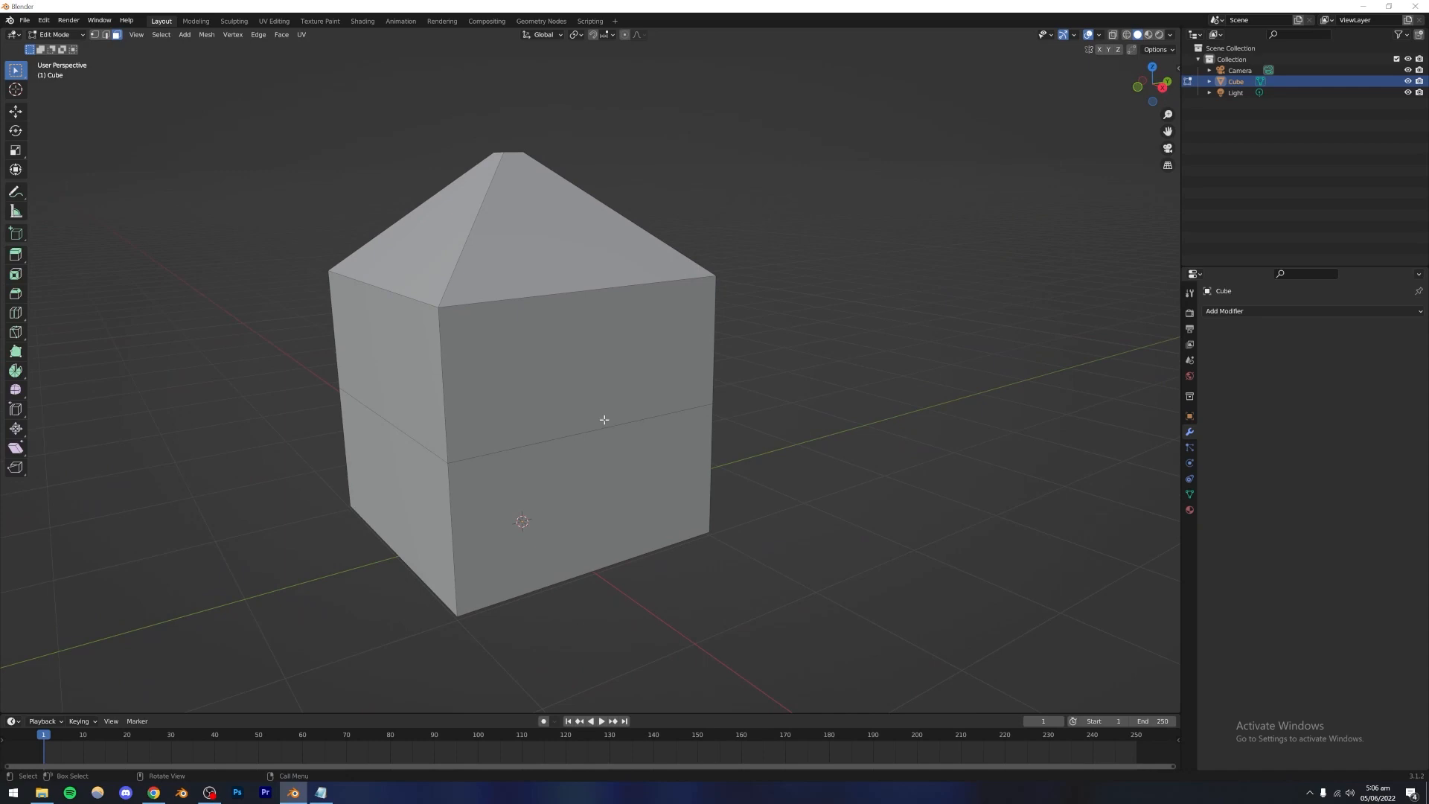
pyautogui.moveTo(604, 420); pyautogui.dragTo(565, 449, button='middle')
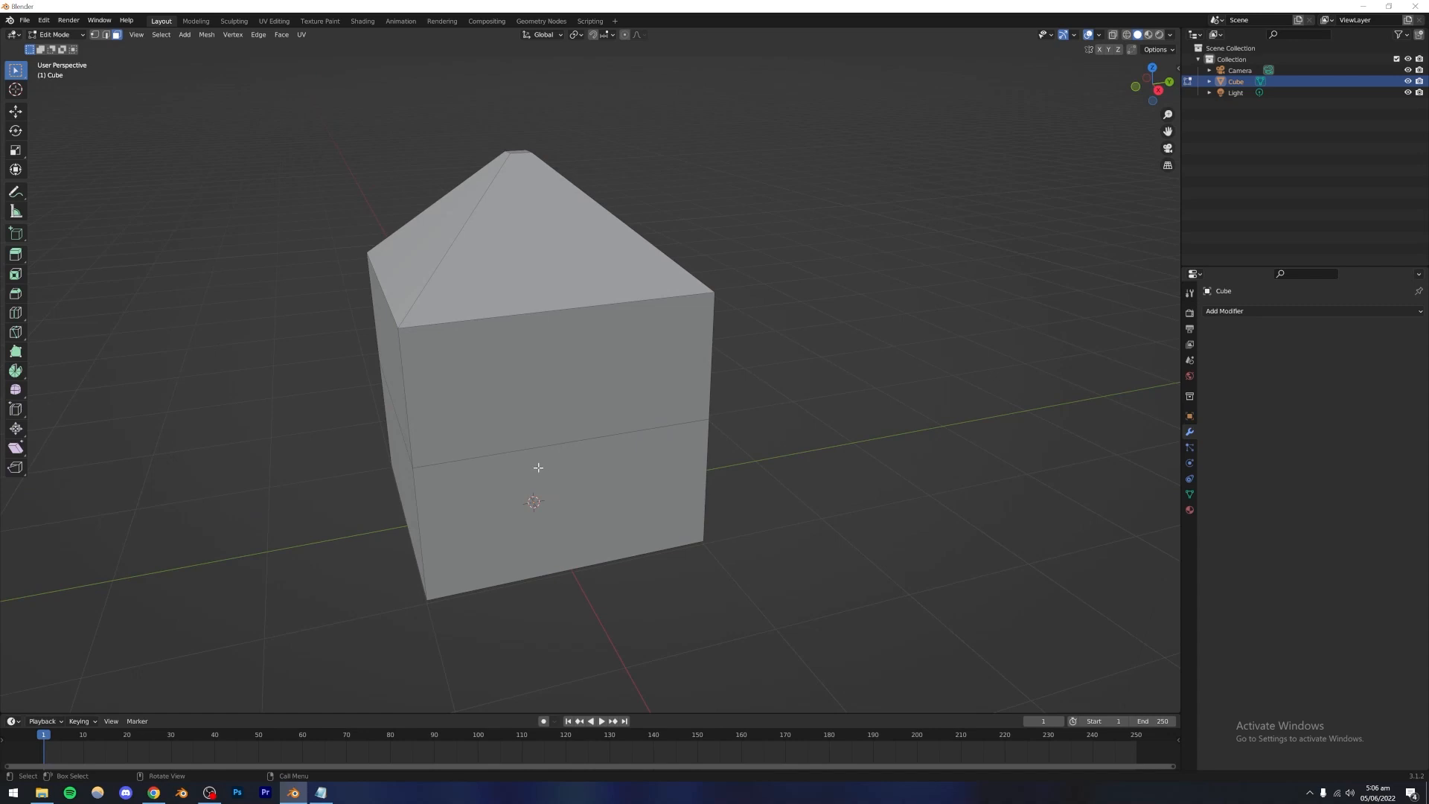
# Step: Add two vertical loop cuts through the front wall, slid toward its middle to outline a door width, and clear the selection
pyautogui.hotkey('ctrl', 'r')
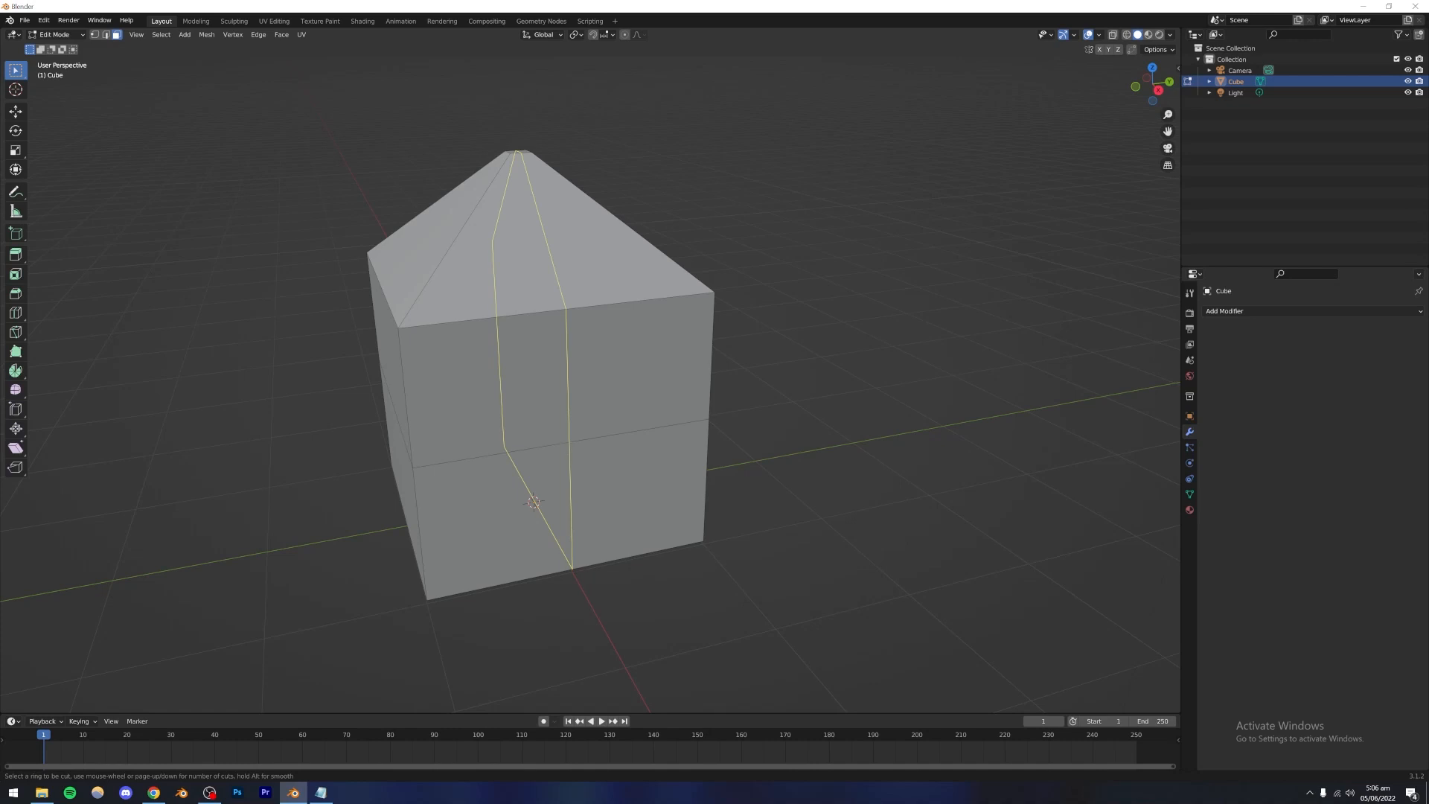
pyautogui.click(566, 450)
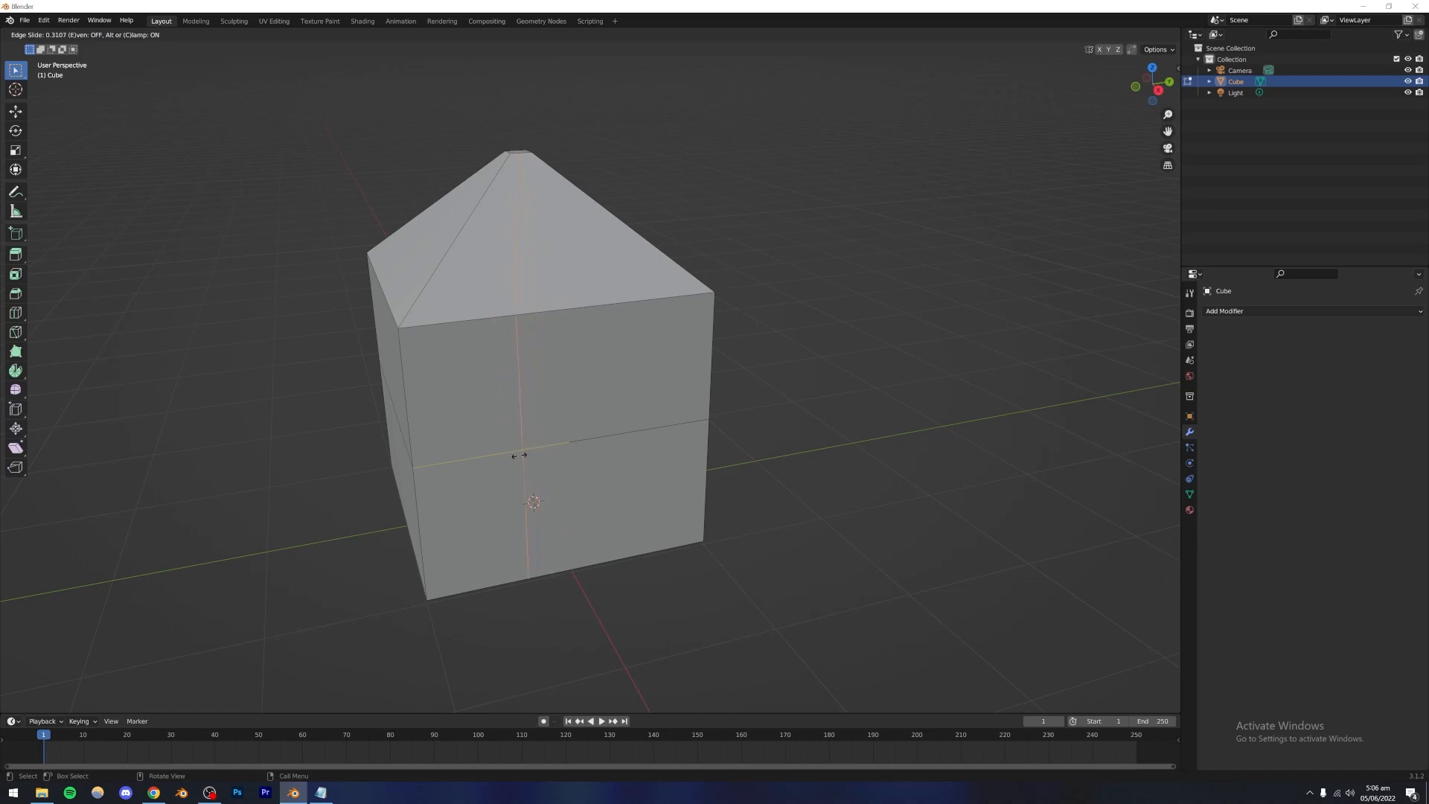
pyautogui.click(519, 455)
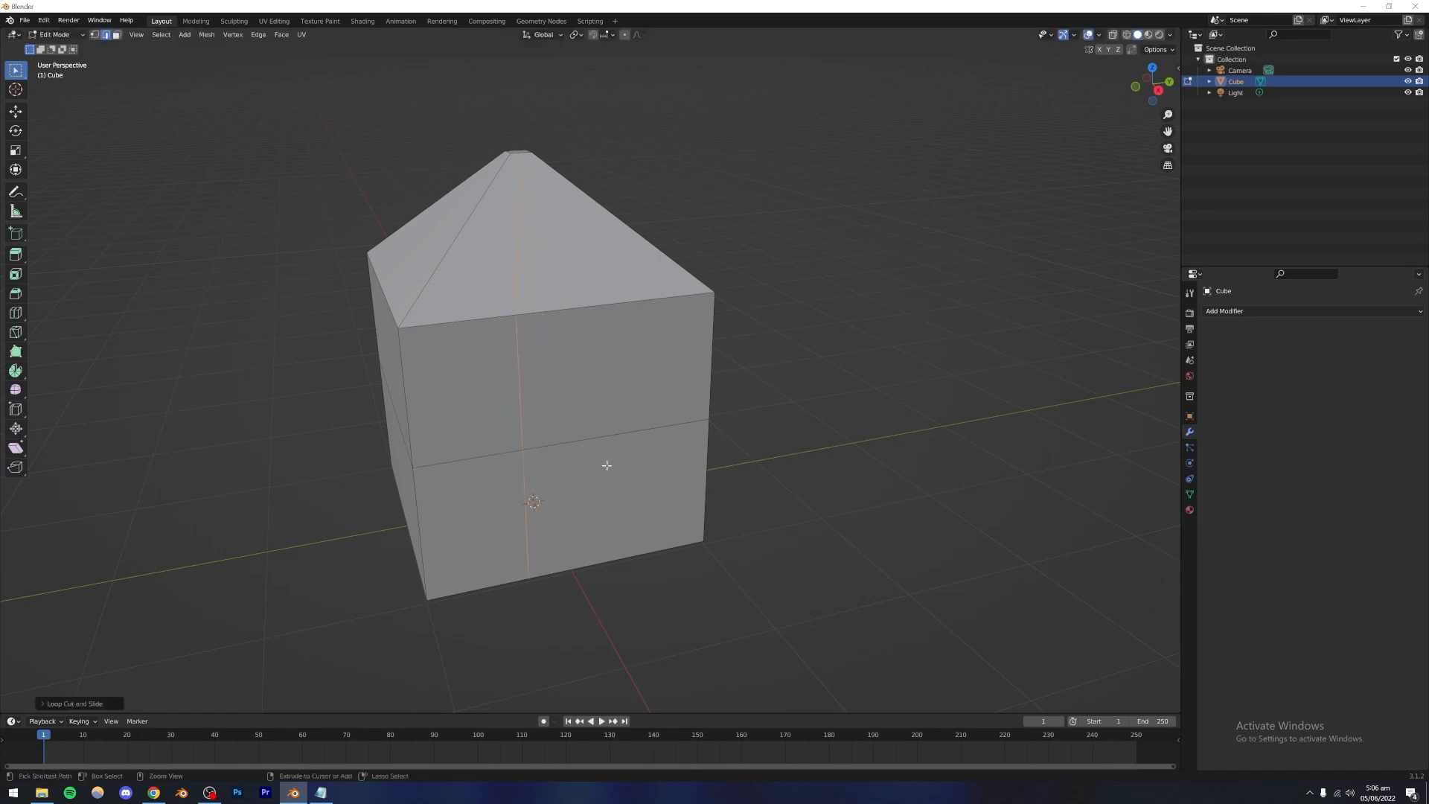
pyautogui.hotkey('ctrl', 'r')
pyautogui.click(599, 439)
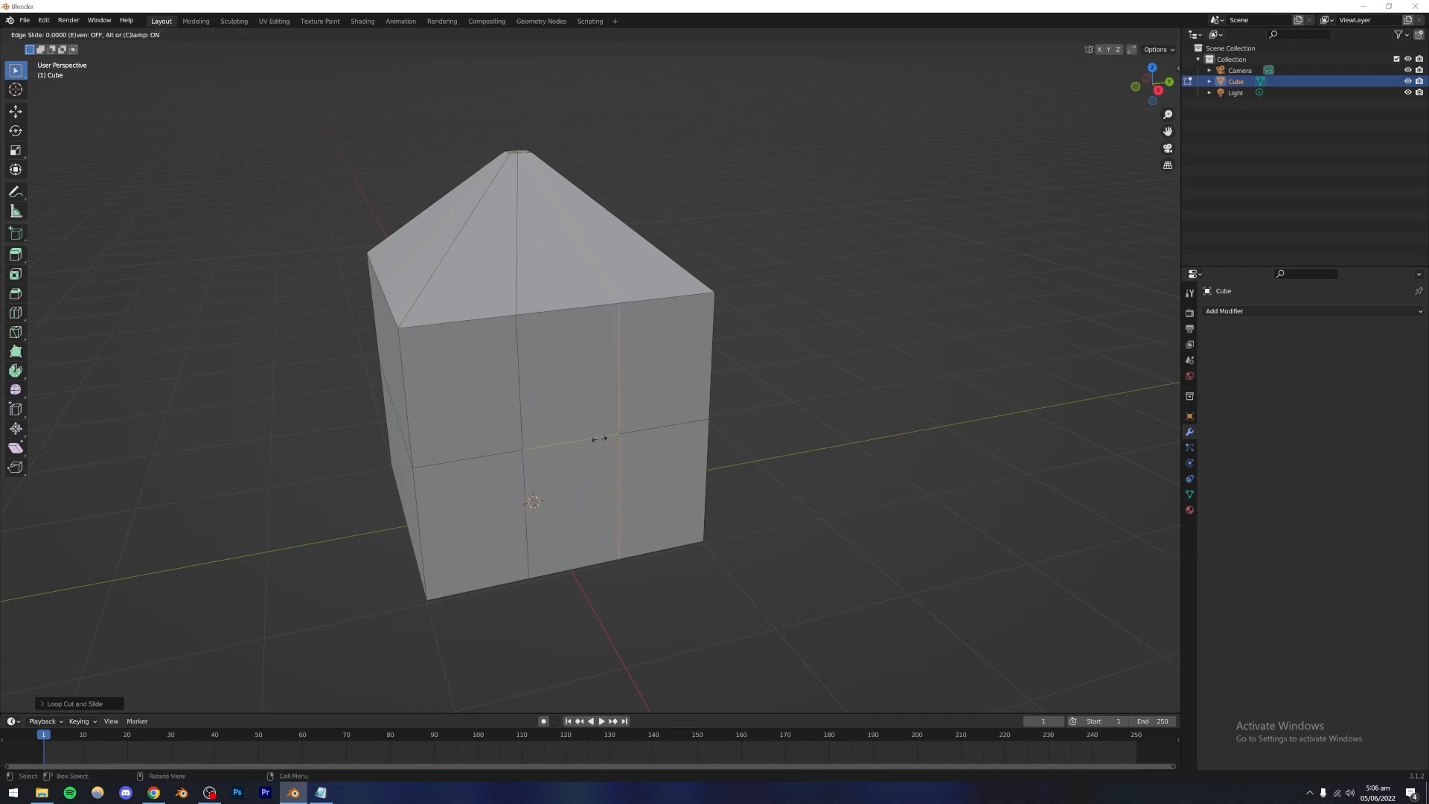
pyautogui.click(574, 440)
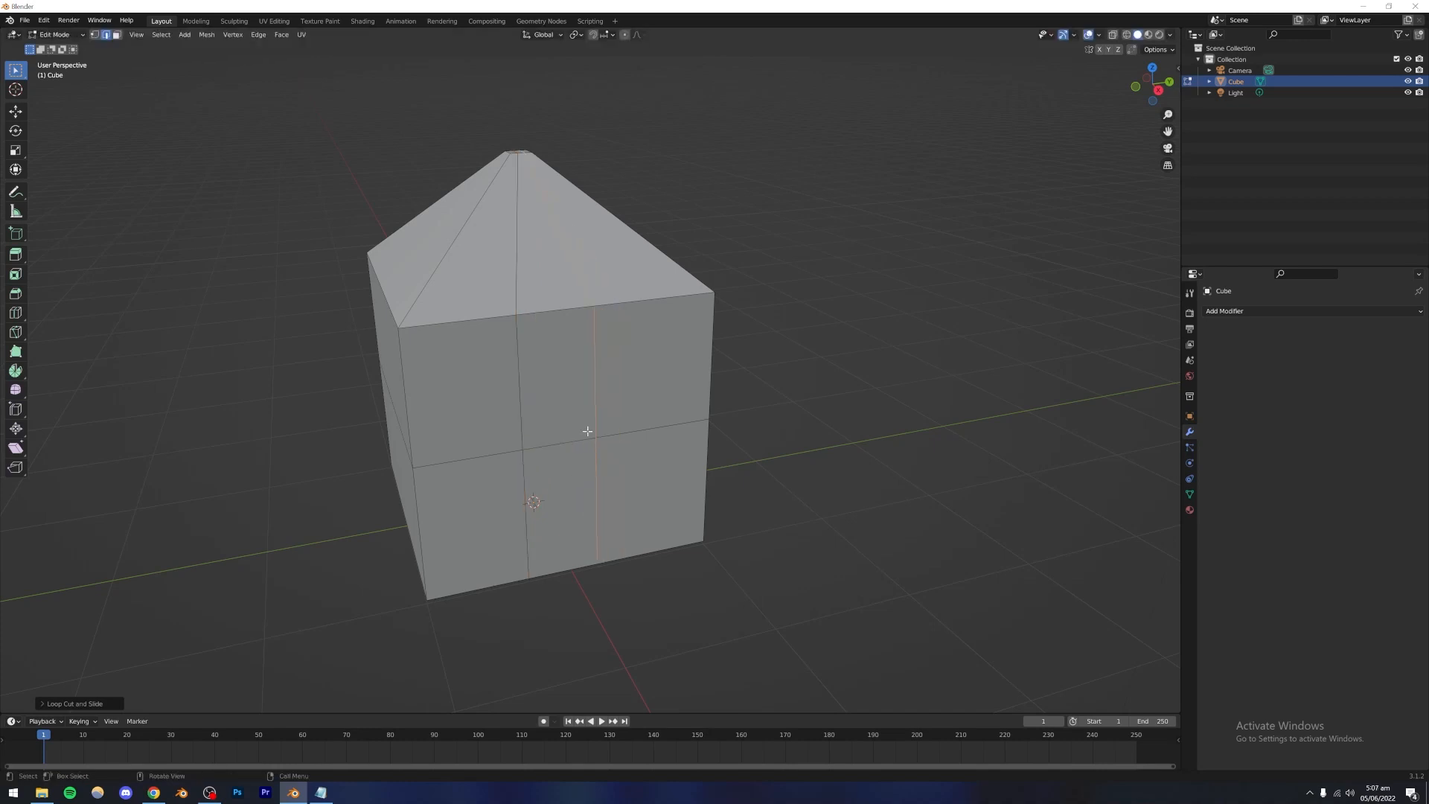
pyautogui.click(772, 333)
# Step: Select the door-shaped face in the lower middle of the front wall using face selection mode
pyautogui.moveTo(698, 356); pyautogui.dragTo(524, 472, button='middle')
pyautogui.moveTo(530, 389); pyautogui.dragTo(381, 496, button='middle')
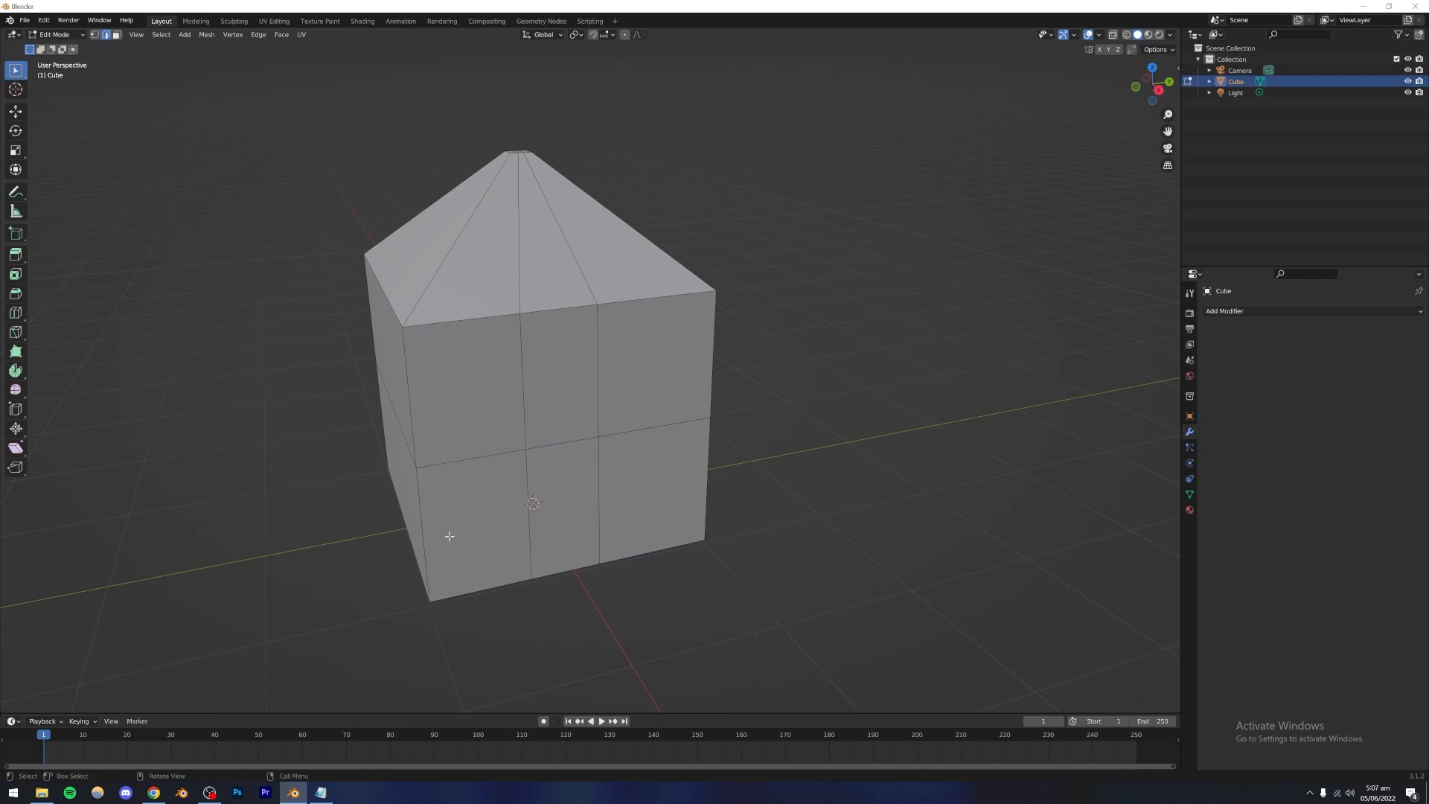
pyautogui.click(117, 35)
pyautogui.click(566, 480)
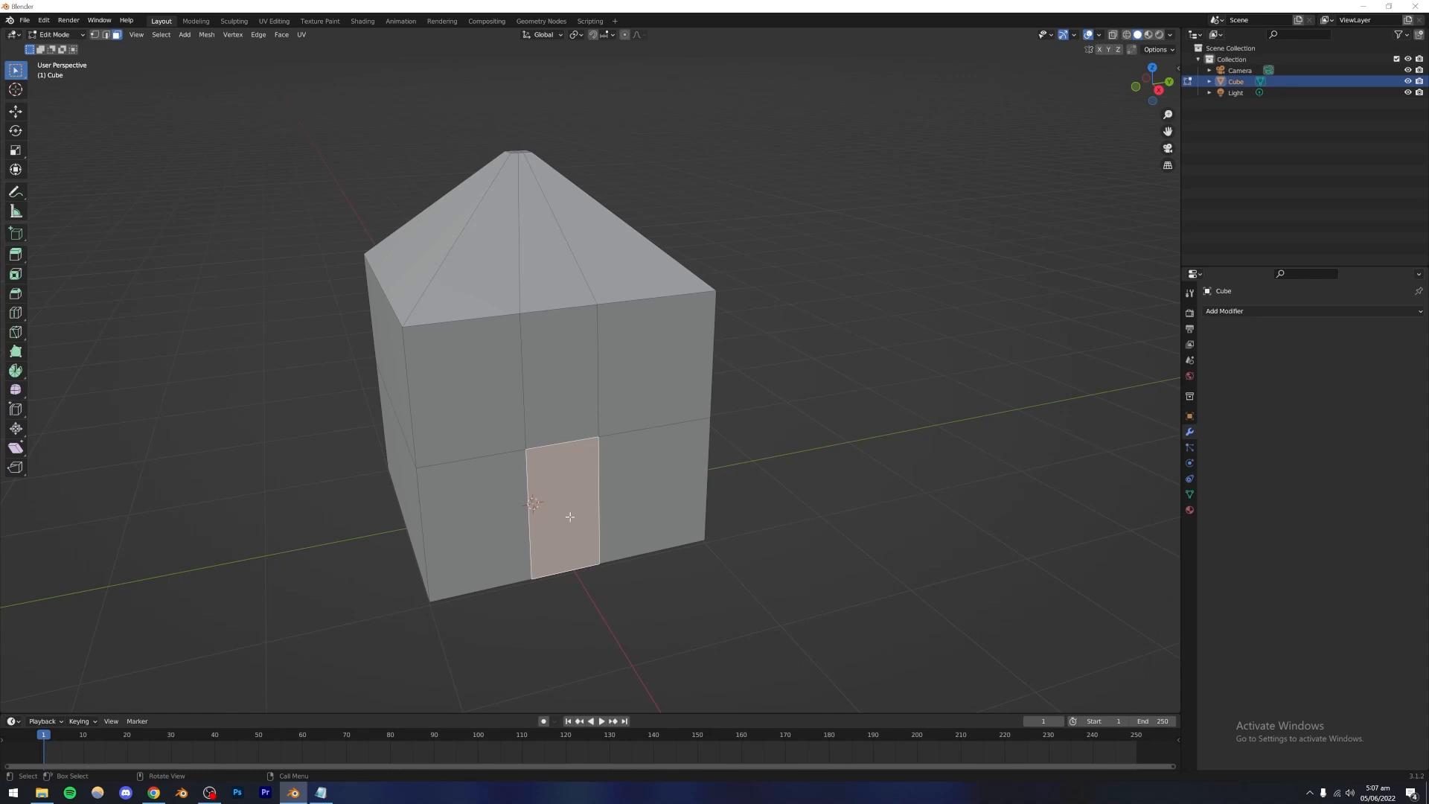
pyautogui.moveTo(557, 489); pyautogui.dragTo(660, 466, button='middle')
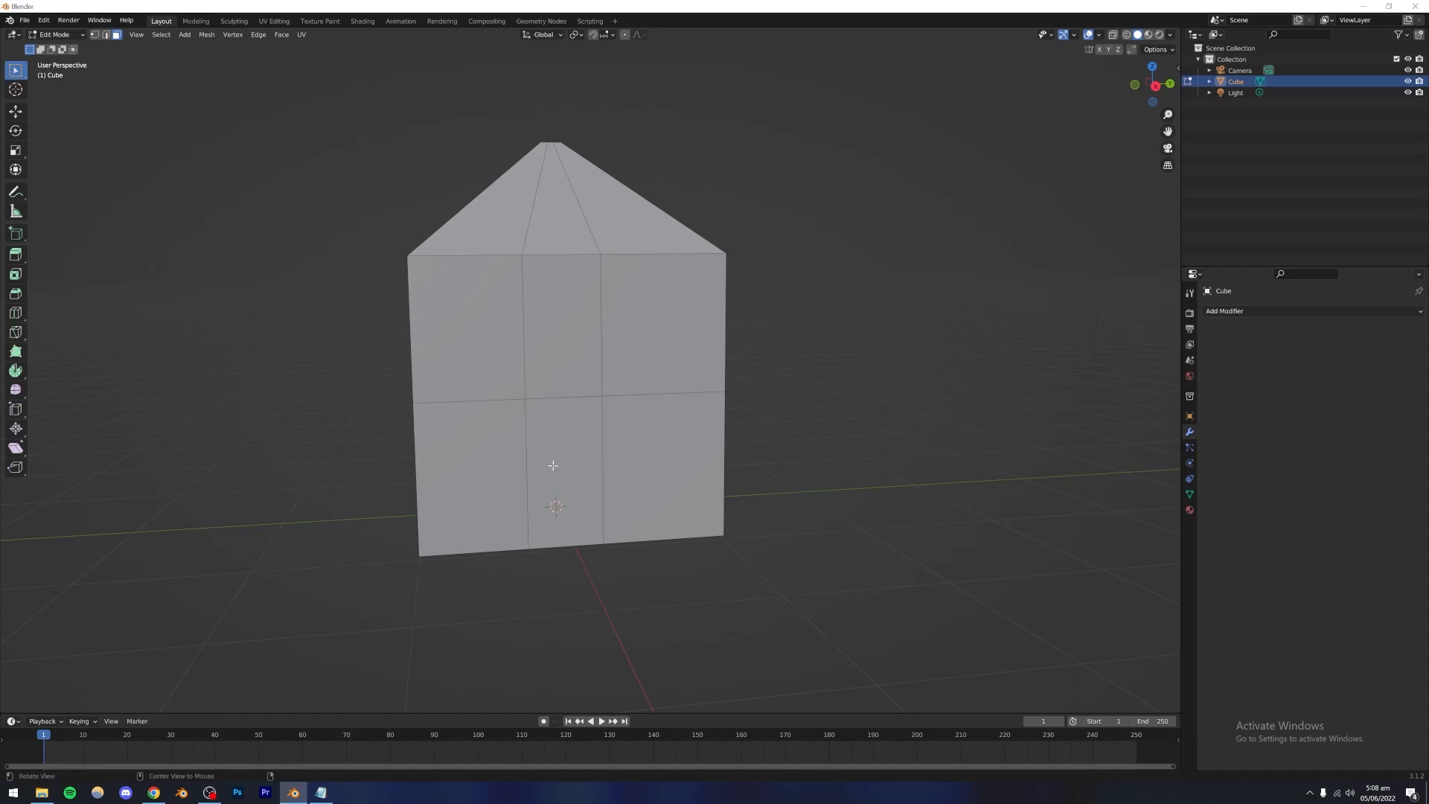
pyautogui.moveTo(585, 456); pyautogui.dragTo(633, 463, button='middle')
pyautogui.moveTo(550, 457)
pyautogui.mouseDown(button='middle')
pyautogui.moveTo(556, 469)
pyautogui.moveTo(565, 453)
pyautogui.mouseUp(button='middle')
pyautogui.click(562, 466)
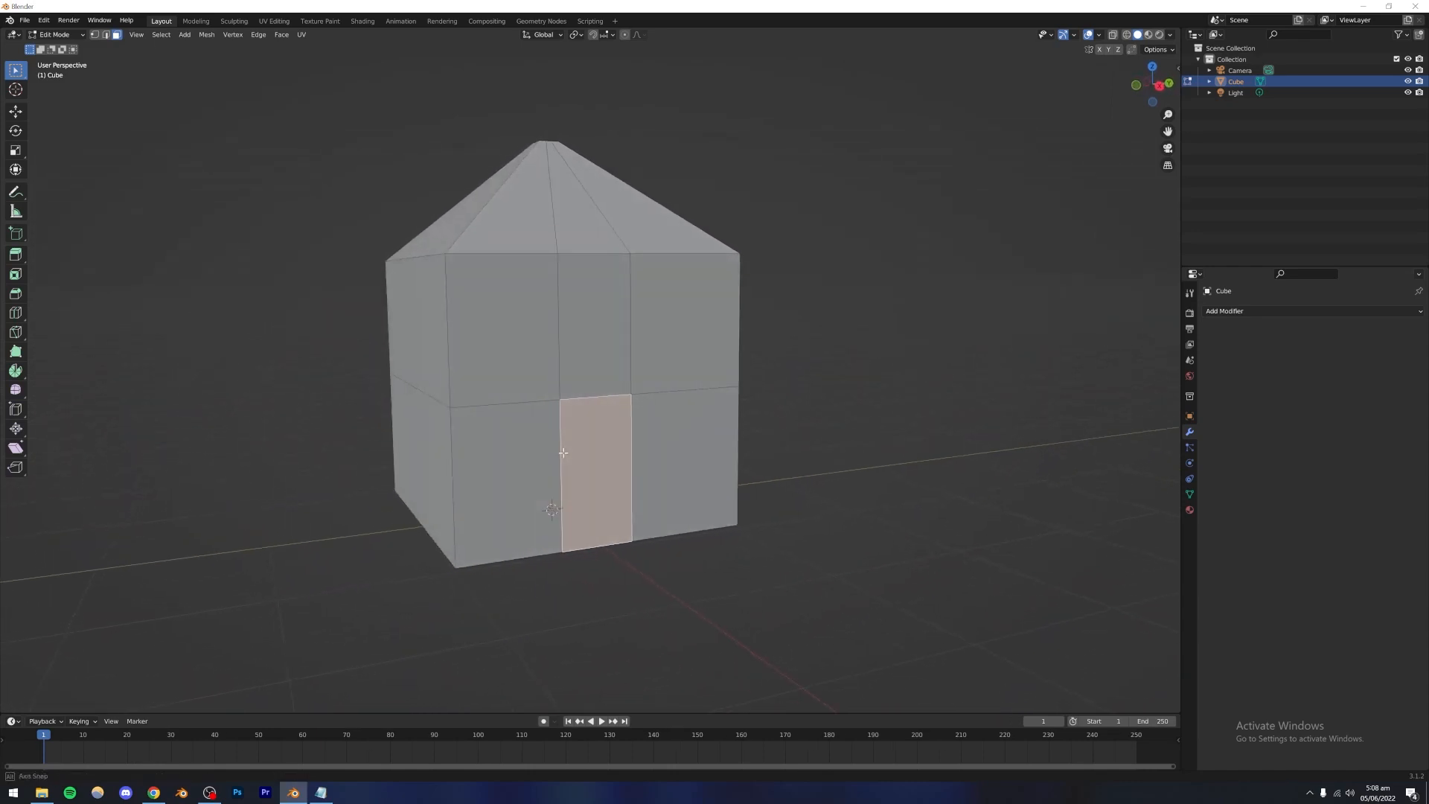
# Step: Delete the selected door face to open a doorway in the front wall
pyautogui.scroll(2, 596, 463)
pyautogui.keyDown('shift'); pyautogui.moveTo(654, 517); pyautogui.dragTo(656, 474, button='middle'); pyautogui.keyUp('shift')
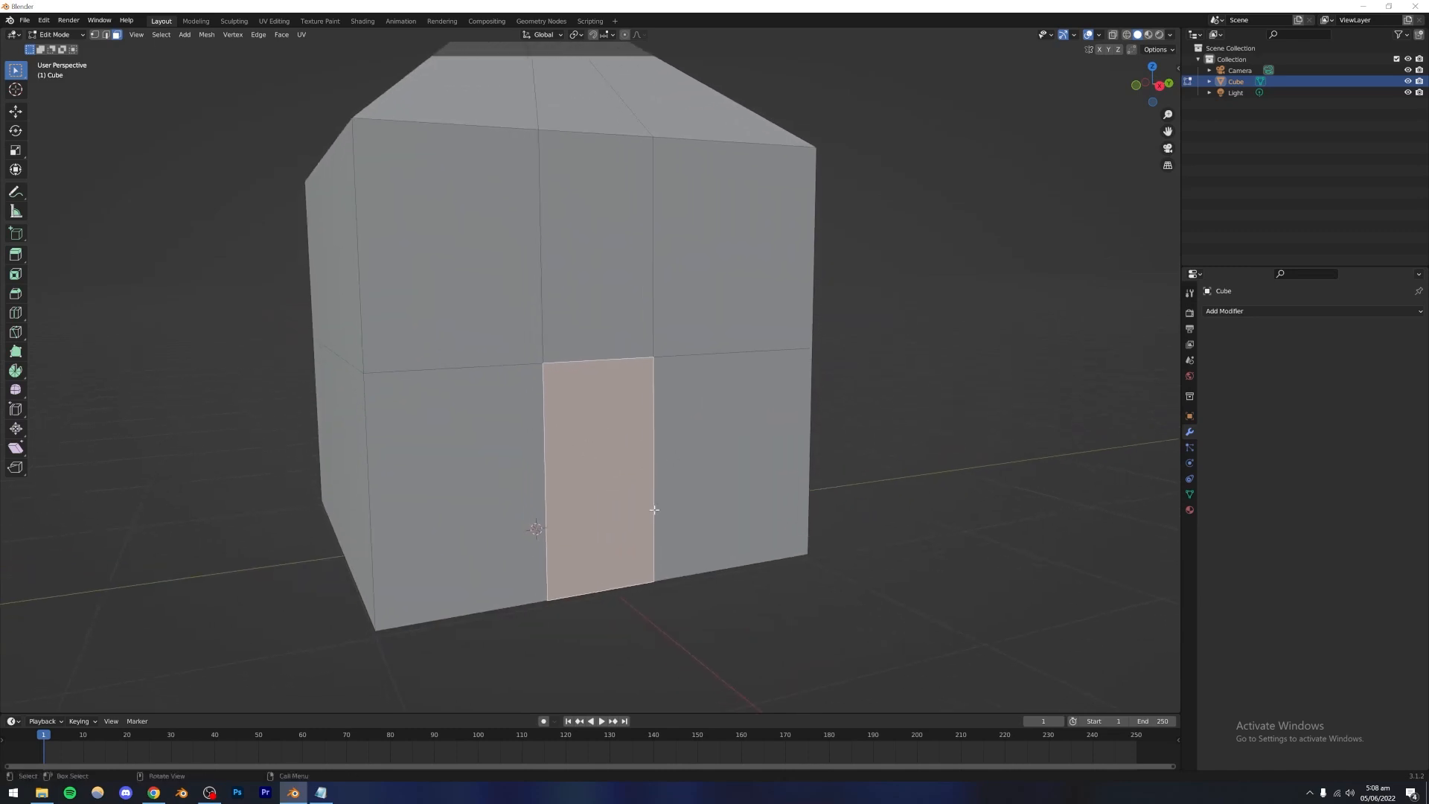
pyautogui.press('x')
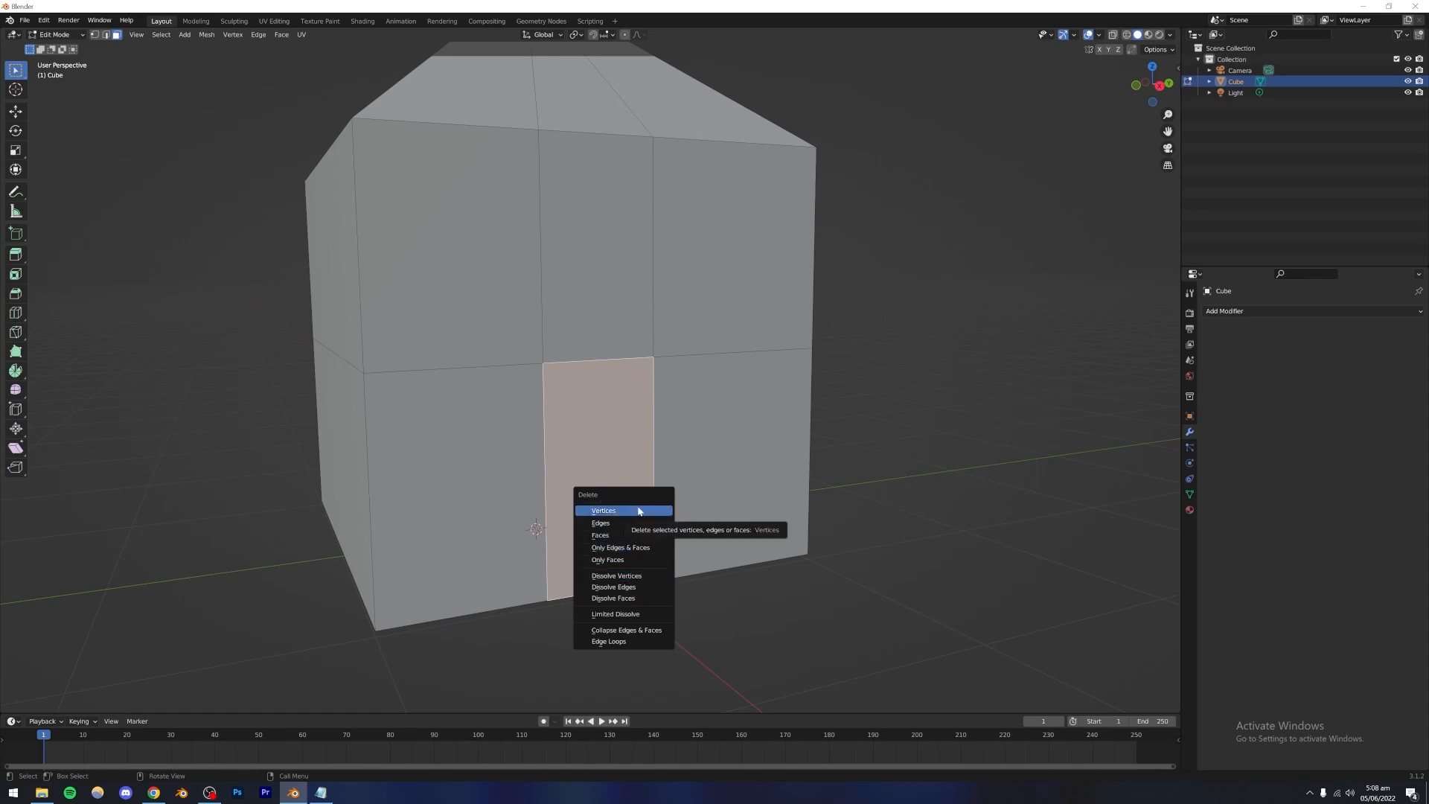
pyautogui.click(598, 536)
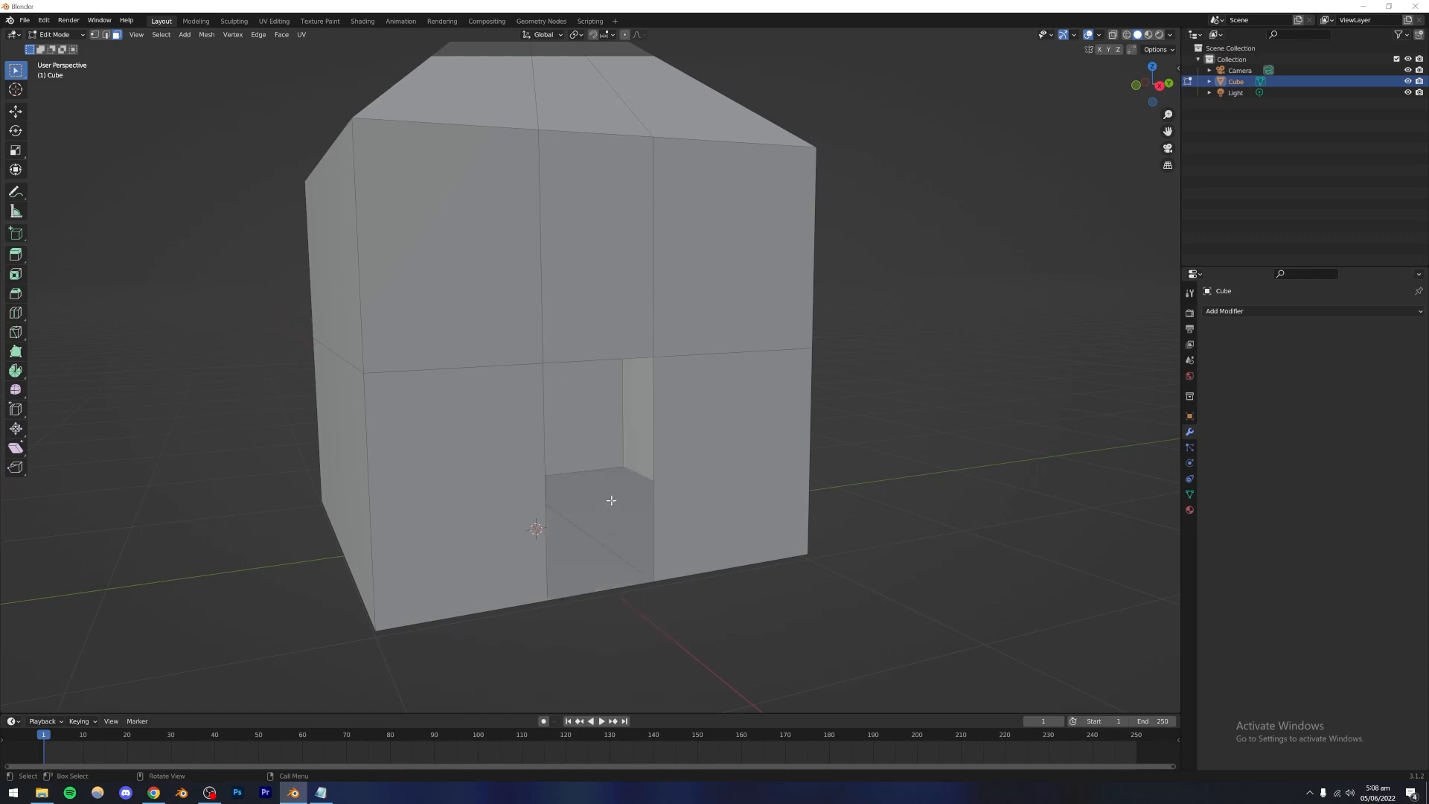
# Step: Examine the doorway opening from several angles and distances, and undo the face deletion
pyautogui.moveTo(611, 500); pyautogui.dragTo(673, 492, button='middle')
pyautogui.press('Left')
pyautogui.keyDown('alt'); pyautogui.moveTo(650, 495); pyautogui.dragTo(763, 523); pyautogui.keyUp('alt')
pyautogui.scroll(-7, 693, 498)
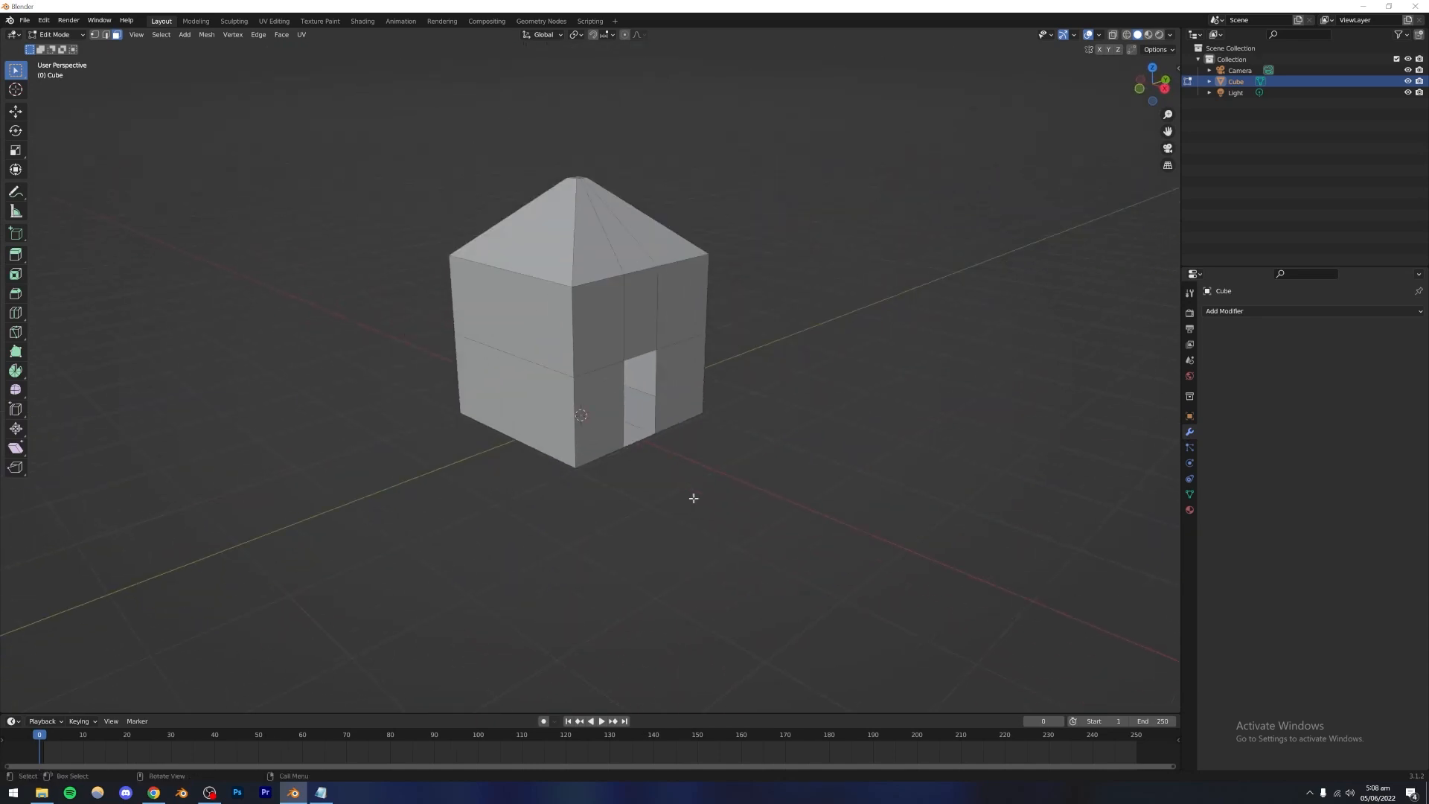
pyautogui.keyDown('alt'); pyautogui.keyDown('shift'); pyautogui.moveTo(660, 449); pyautogui.dragTo(604, 477); pyautogui.keyUp('shift'); pyautogui.keyUp('alt')
pyautogui.scroll(4, 611, 534)
pyautogui.scroll(2, 604, 477)
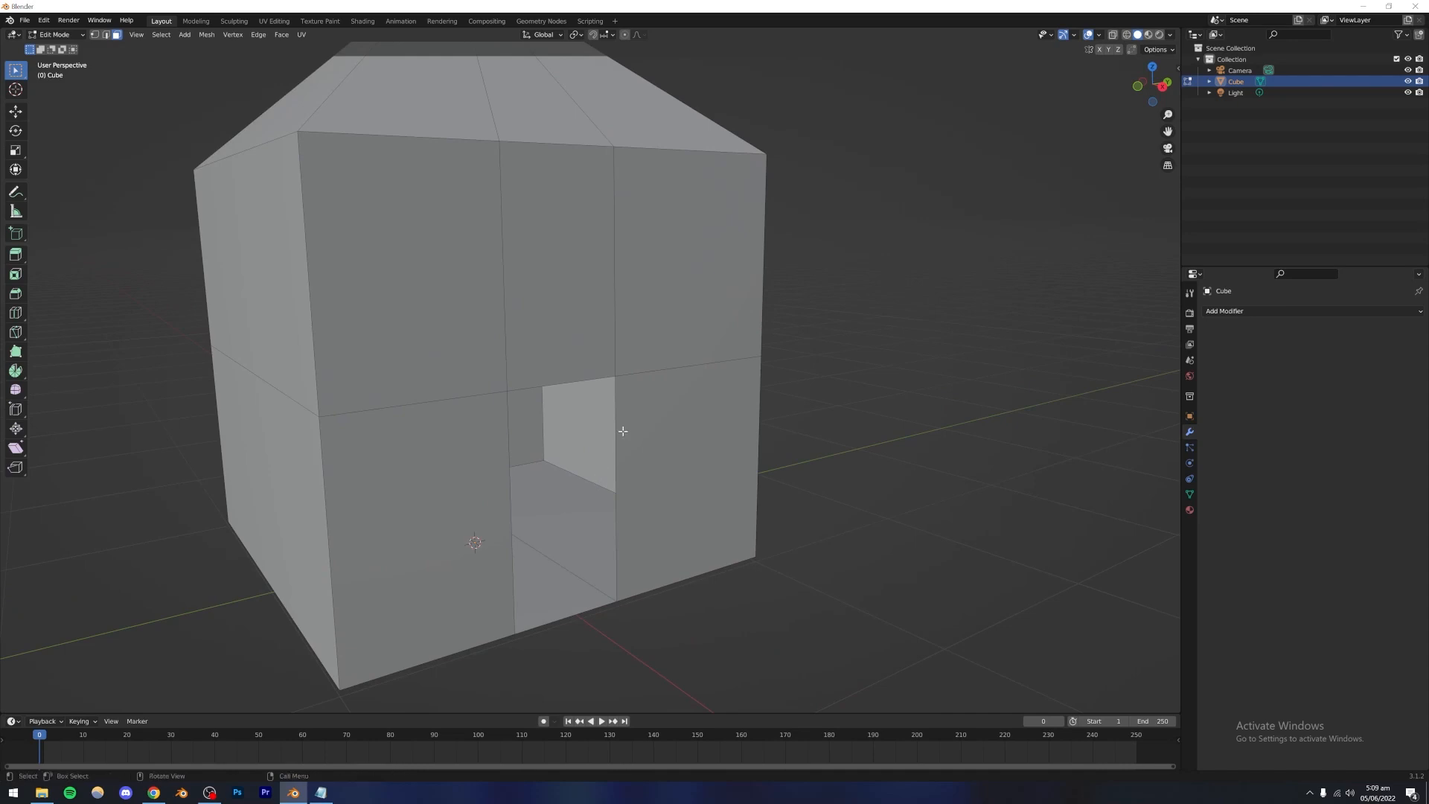
pyautogui.hotkey('ctrl', 'z')
# Step: Try extruding the door face outward by about 0.1 m, and undo the extrusion
pyautogui.moveTo(536, 460); pyautogui.dragTo(463, 462, button='middle')
pyautogui.keyDown('shift'); pyautogui.moveTo(560, 495); pyautogui.dragTo(593, 426, button='middle'); pyautogui.keyUp('shift')
pyautogui.scroll(2, 608, 443)
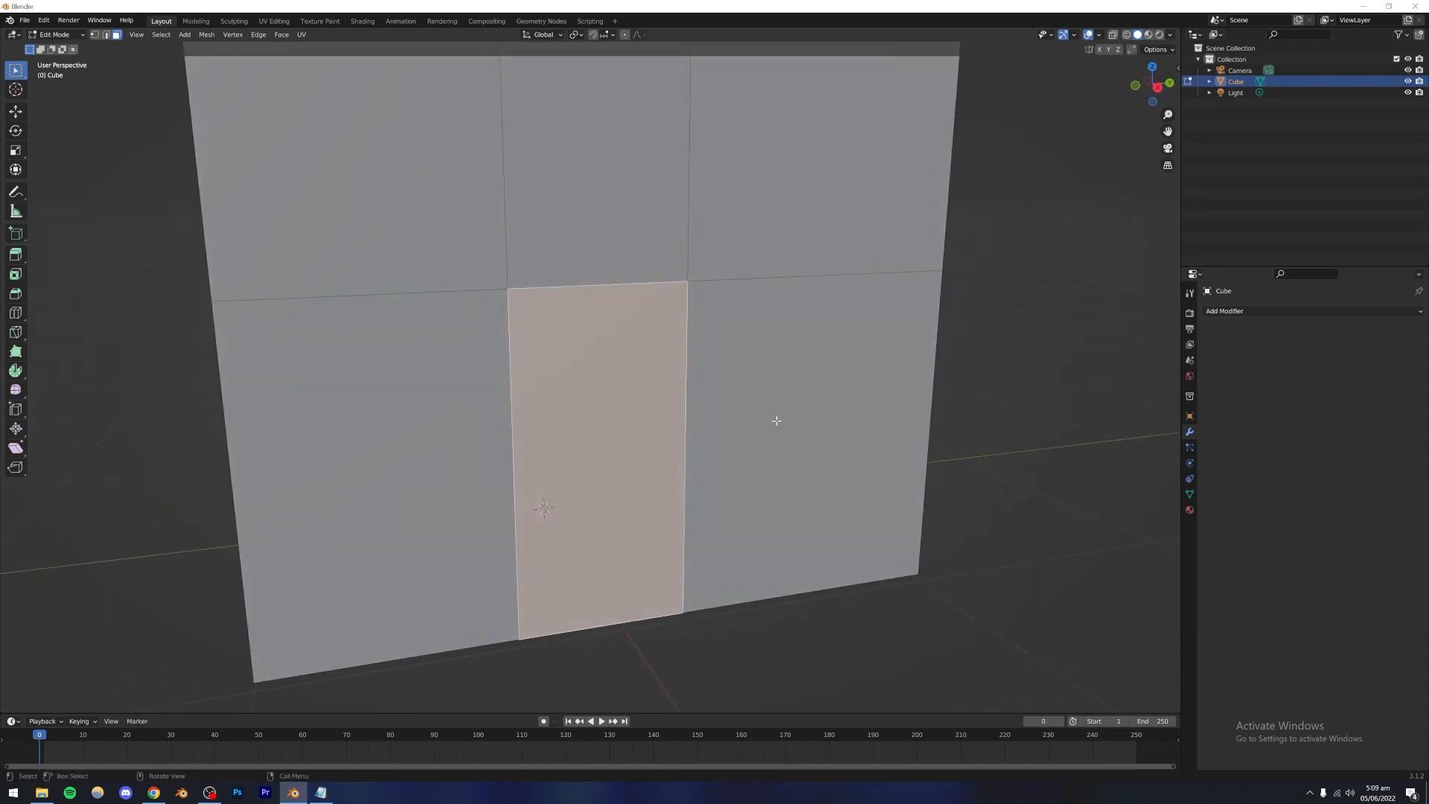
pyautogui.press('e')
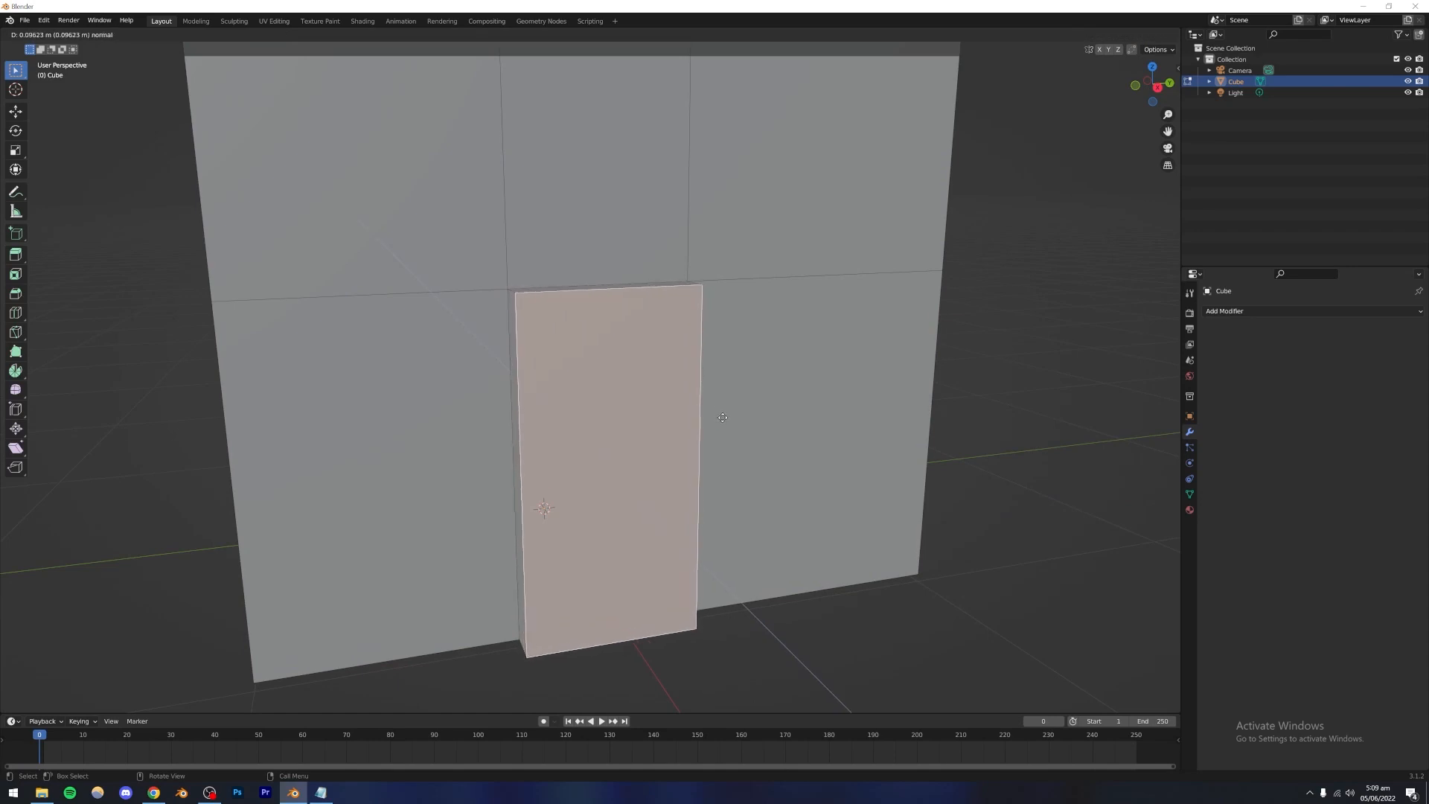
pyautogui.click(722, 417)
pyautogui.moveTo(686, 414)
pyautogui.mouseDown(button='middle')
pyautogui.moveTo(715, 424)
pyautogui.moveTo(695, 431)
pyautogui.mouseUp(button='middle')
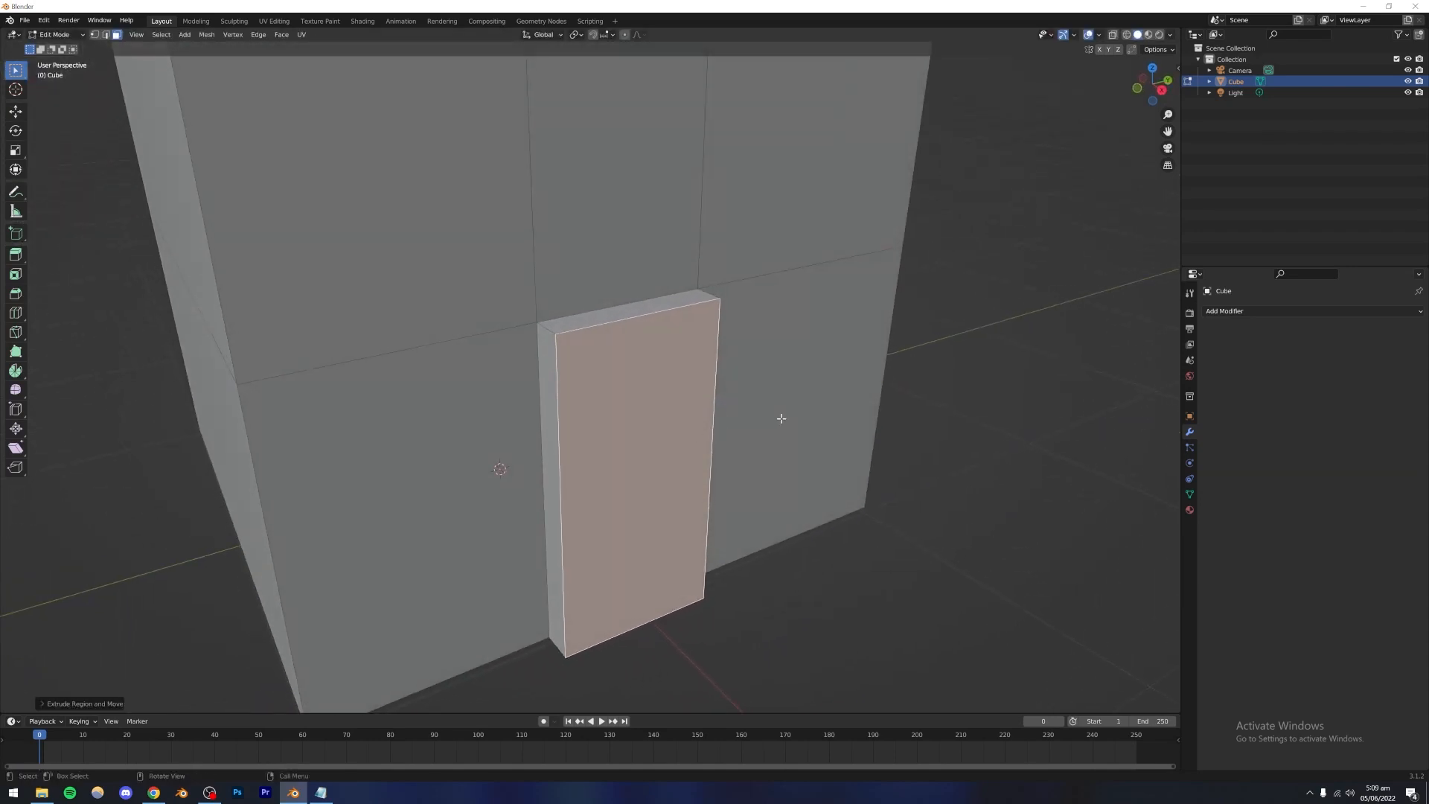
pyautogui.hotkey('ctrl', 'z')
# Step: Try extruding the door face inward into the house twice, the second time about 1.28 m deep, cancelling each move
pyautogui.press('e')
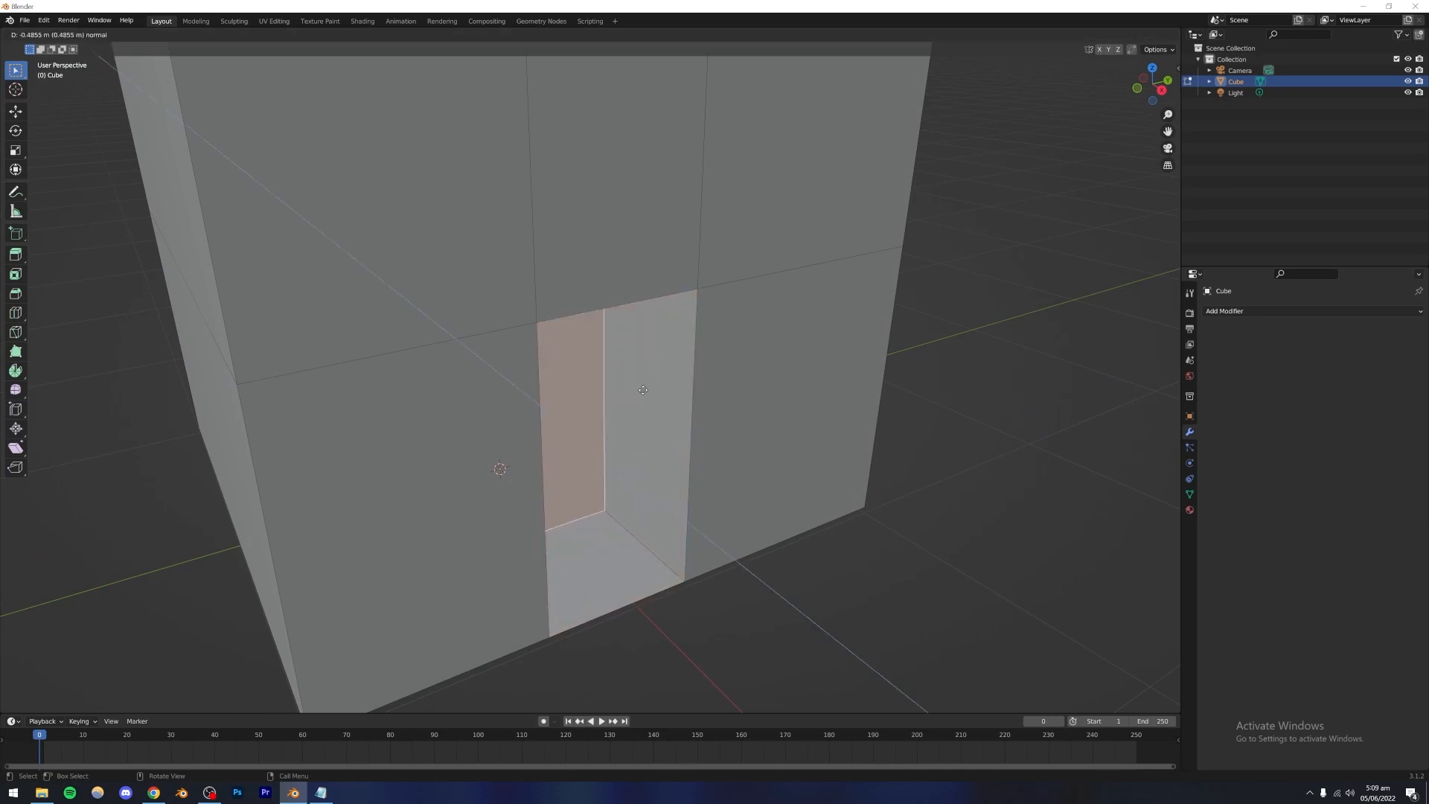
pyautogui.rightClick(701, 436)
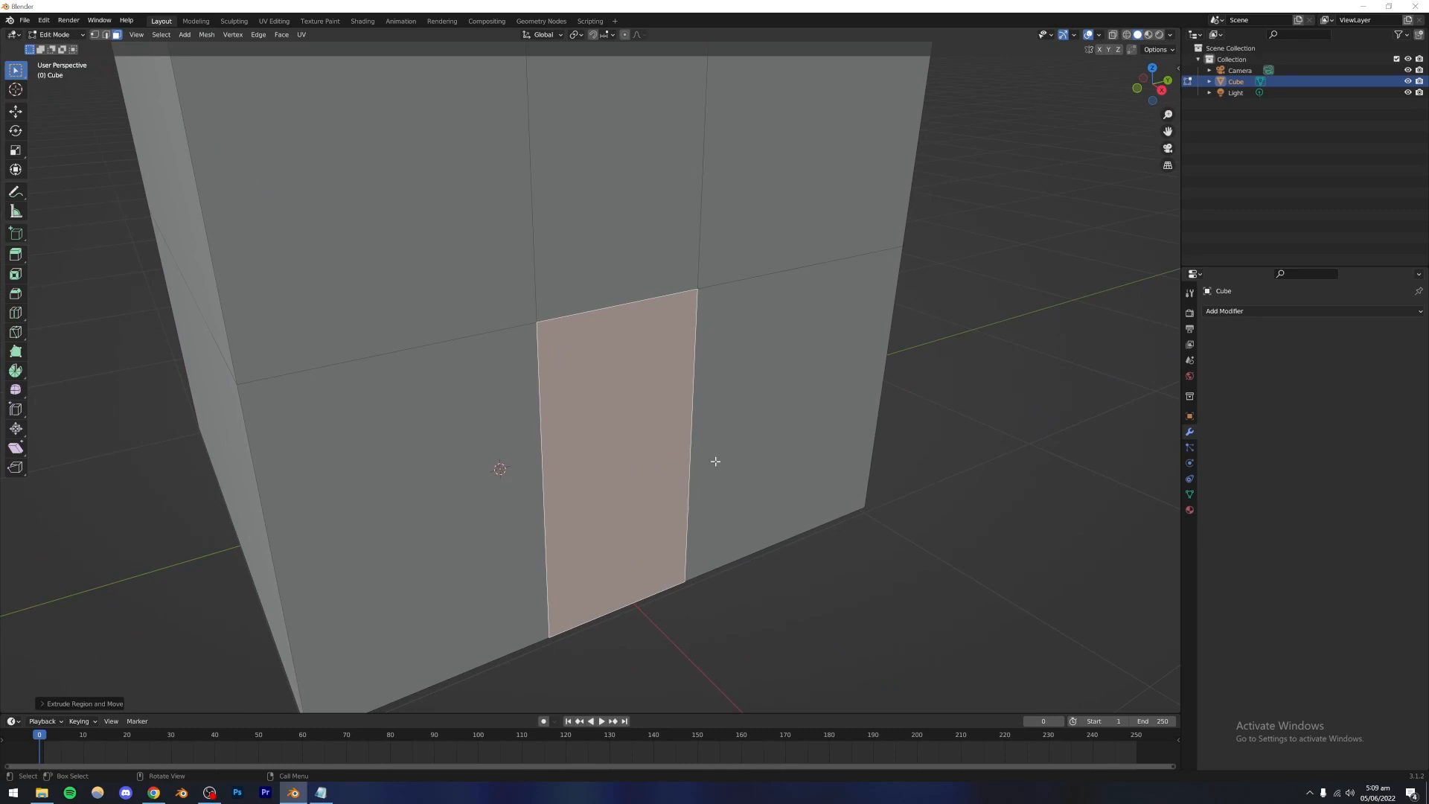
pyautogui.press('e')
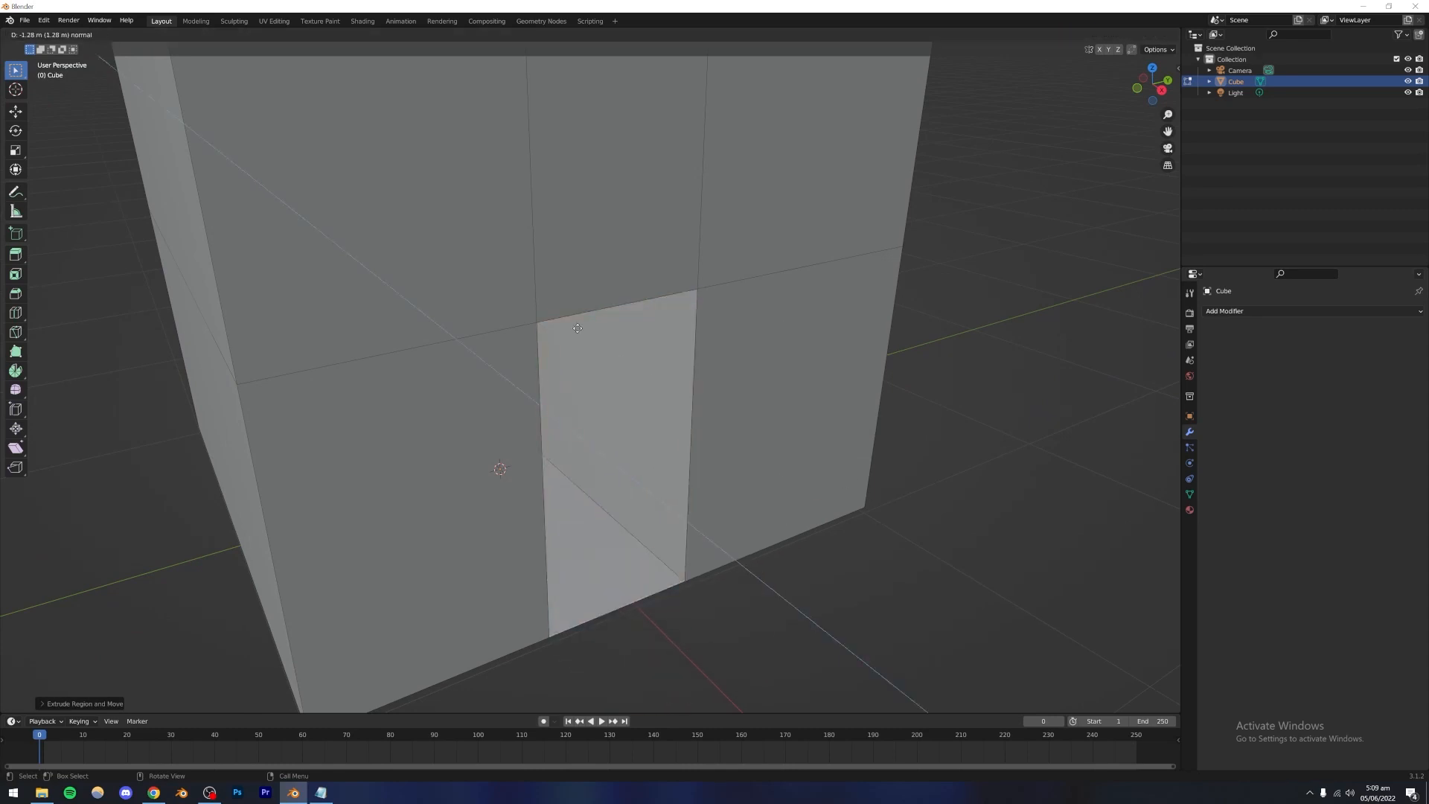
pyautogui.press('Escape')
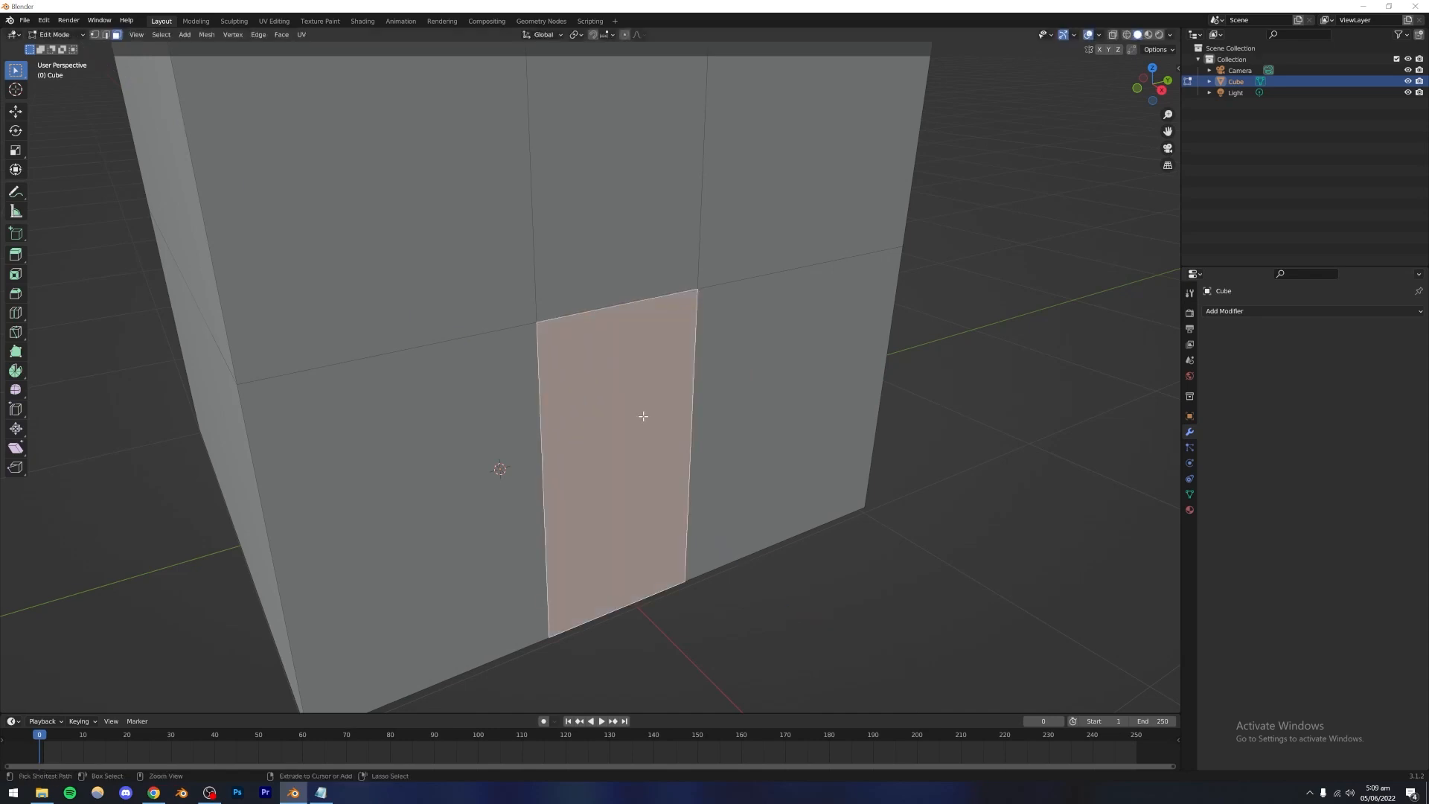
# Step: Select the door face in the front wall and extrude it slightly outward
pyautogui.hotkey('alt', 'a')
pyautogui.click(634, 431)
pyautogui.press('e')
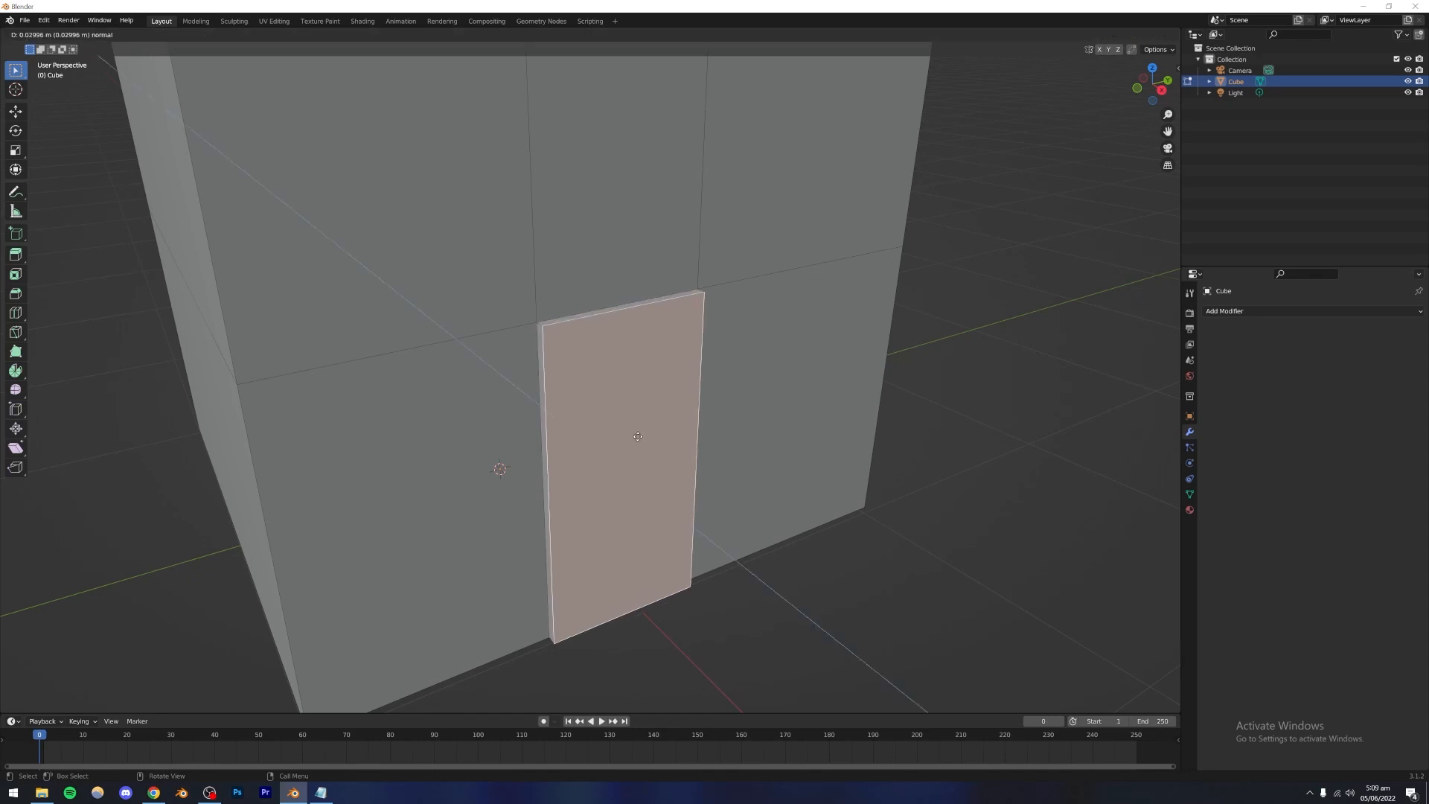
pyautogui.click(646, 445)
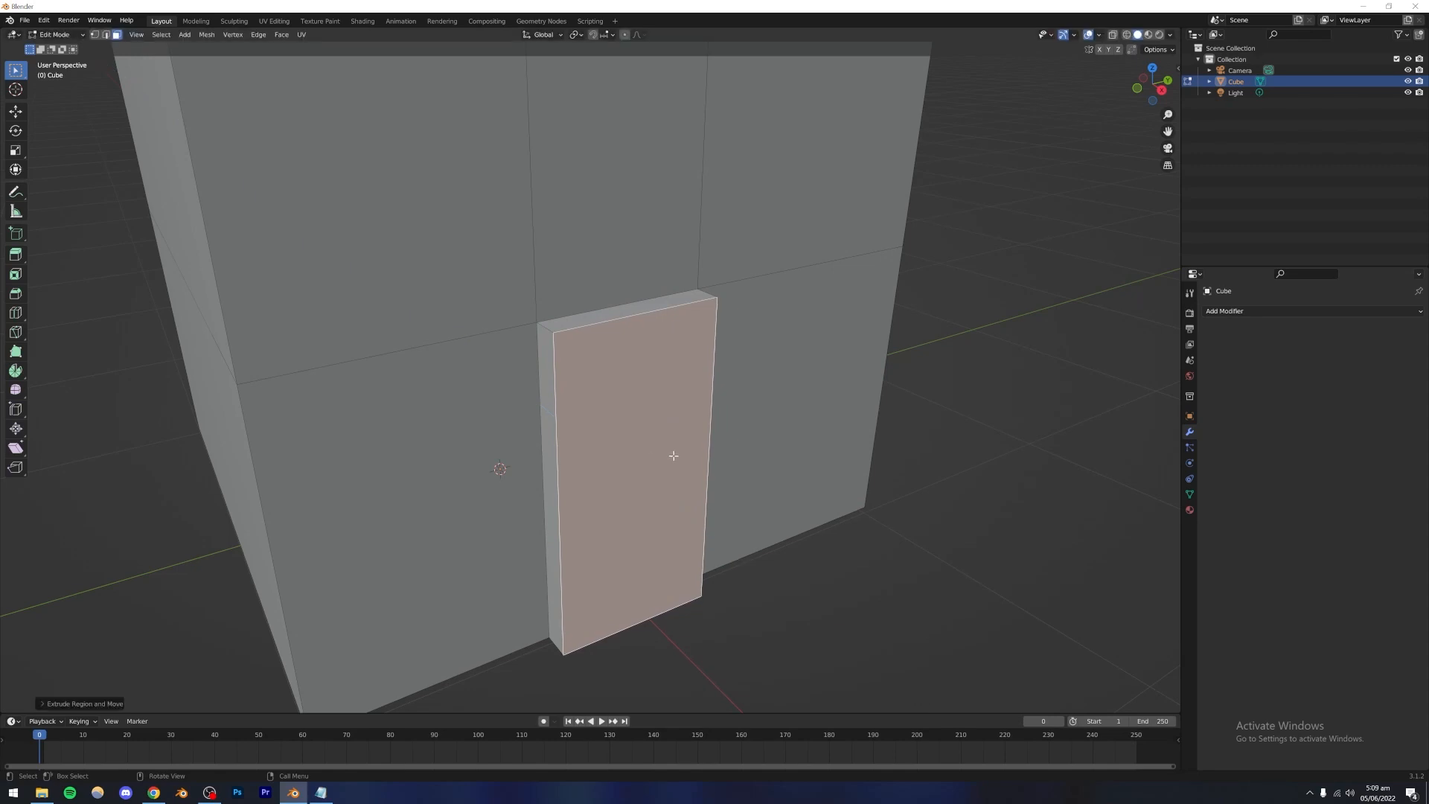
# Step: Try deleting the extruded door face, and undo back to the extruded door with its front face in place
pyautogui.moveTo(674, 455)
pyautogui.mouseDown(button='middle')
pyautogui.moveTo(628, 466)
pyautogui.moveTo(667, 437)
pyautogui.moveTo(645, 449)
pyautogui.moveTo(546, 421)
pyautogui.moveTo(503, 446)
pyautogui.moveTo(667, 462)
pyautogui.mouseUp(button='middle')
pyautogui.press('x')
pyautogui.click(631, 463)
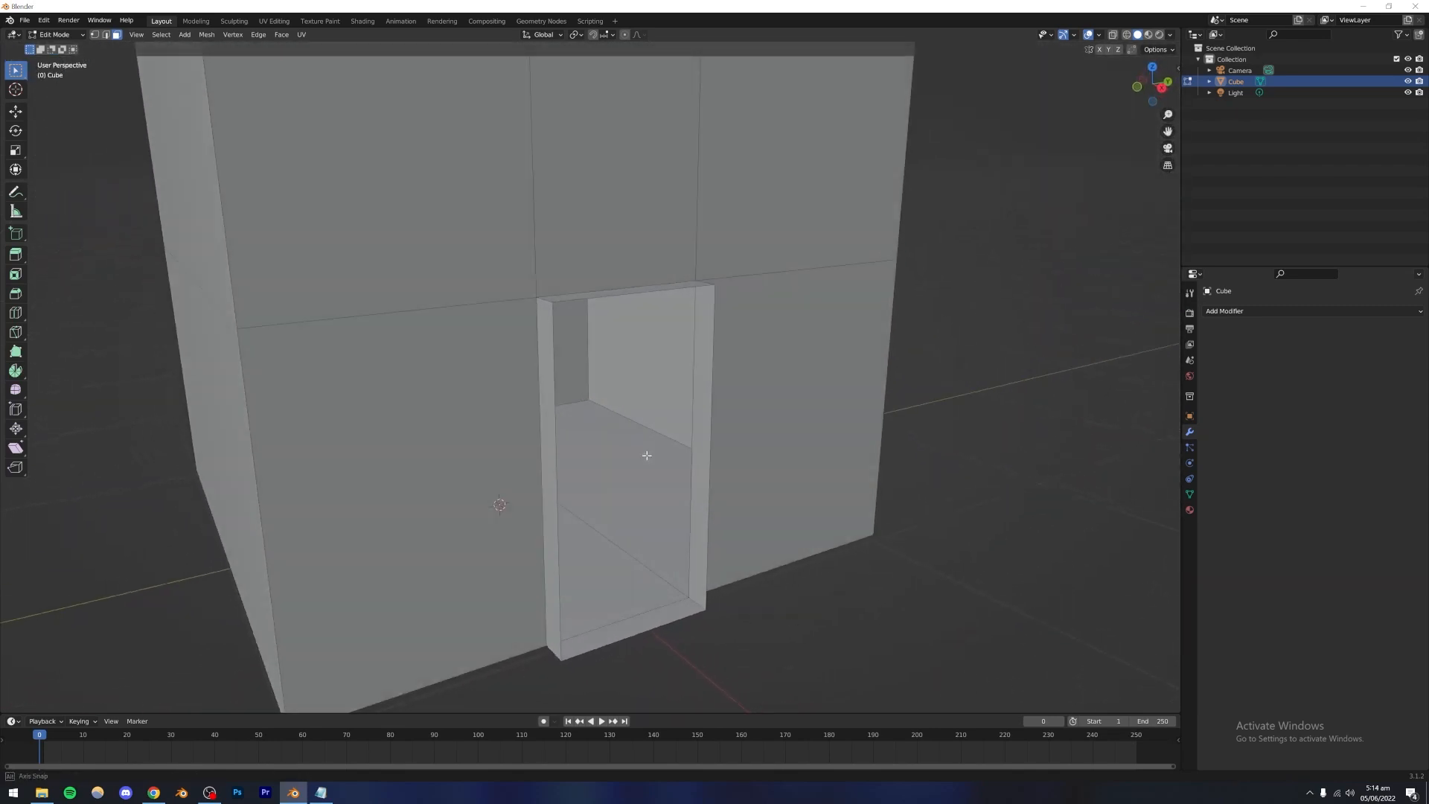
pyautogui.moveTo(645, 453); pyautogui.dragTo(641, 460, button='middle')
pyautogui.hotkey('ctrl', 'z')
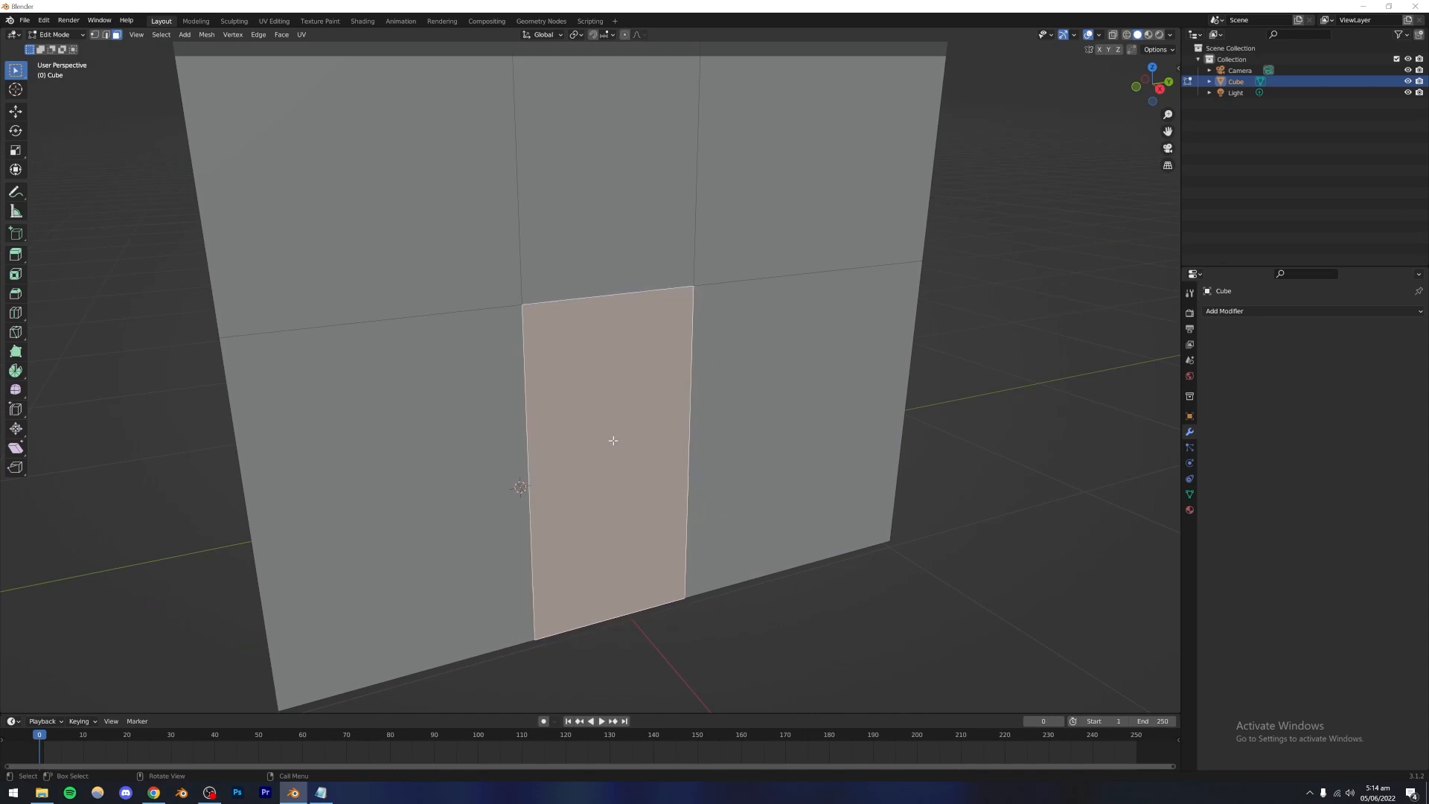
pyautogui.hotkey('ctrl', 'z')
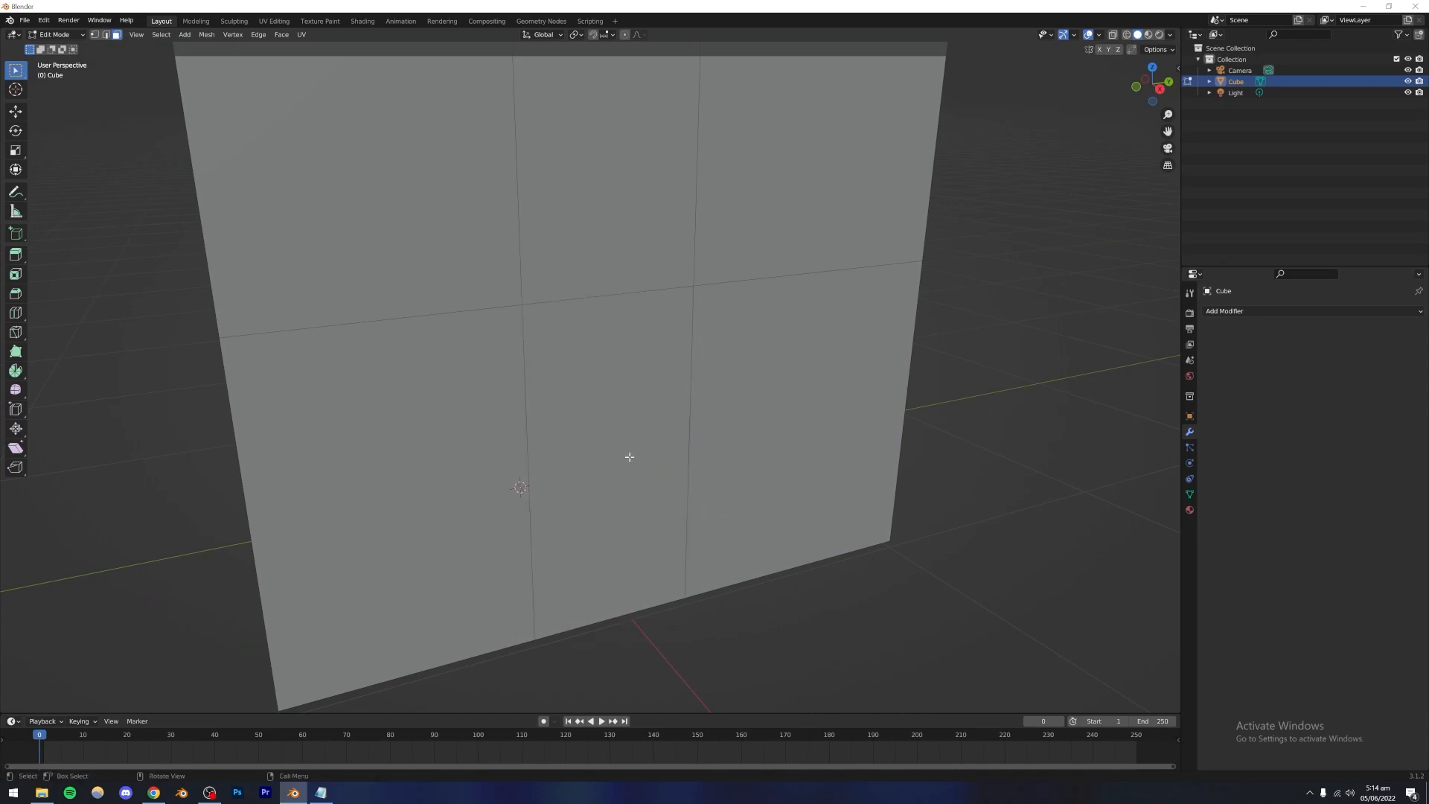
pyautogui.hotkey('ctrl', 'shift', 'z')
pyautogui.hotkey('ctrl', 'shift', 'z')
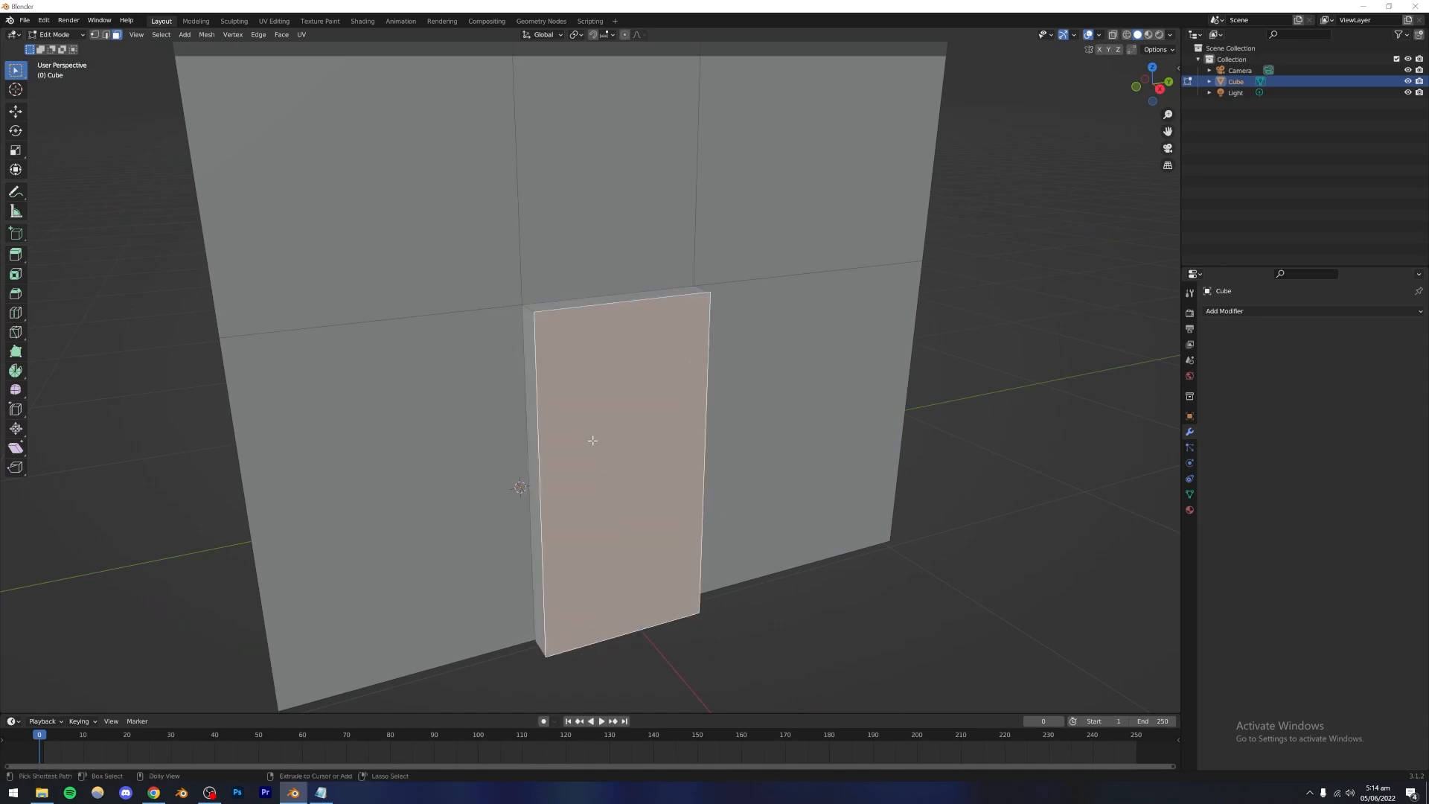
# Step: Inset the front face of the extruded door by about 0.033 m to form a door frame
pyautogui.keyDown('alt'); pyautogui.moveTo(612, 426); pyautogui.dragTo(540, 410); pyautogui.keyUp('alt')
pyautogui.scroll(1, 614, 440)
pyautogui.moveTo(602, 402); pyautogui.dragTo(641, 348, button='middle')
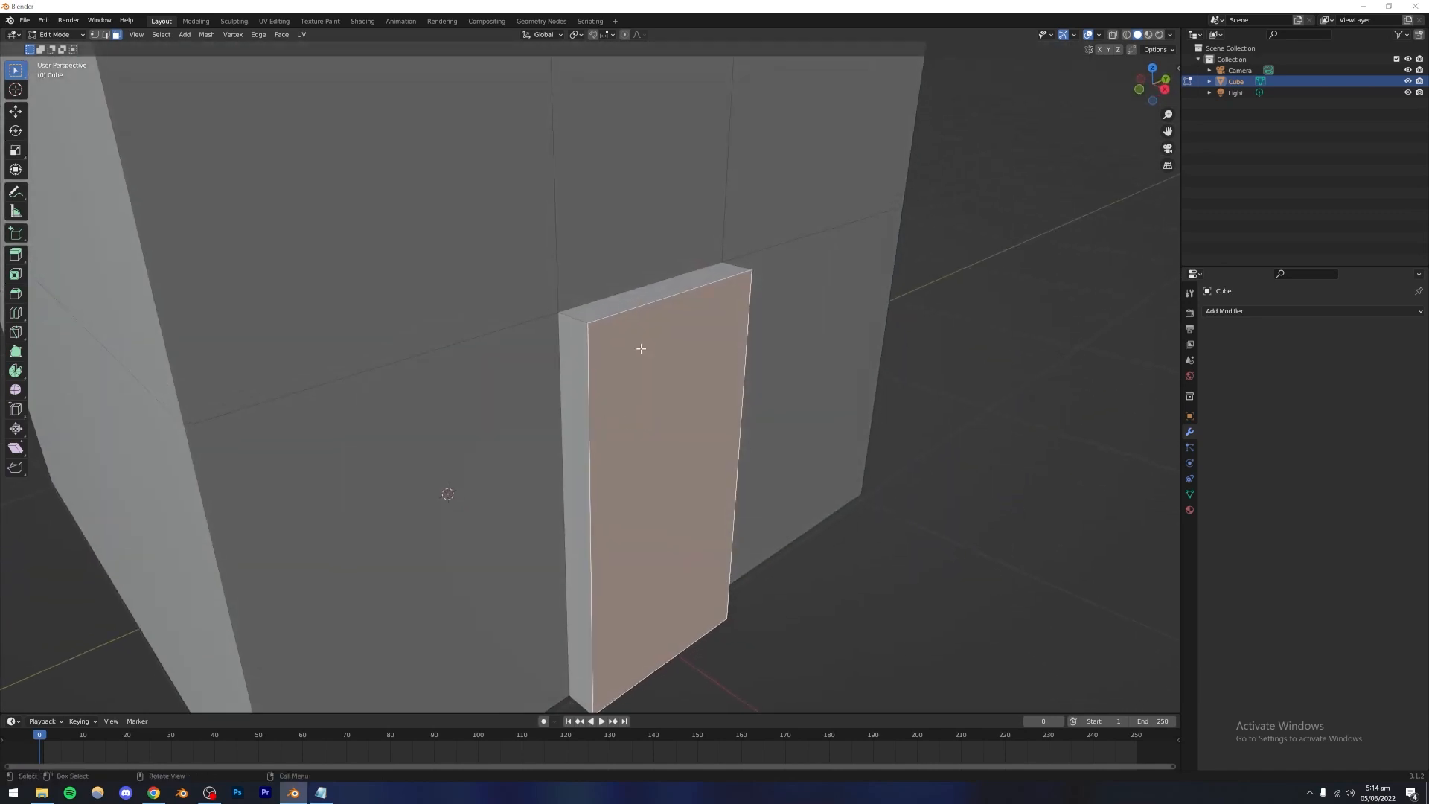
pyautogui.moveTo(582, 425); pyautogui.dragTo(706, 411, button='middle')
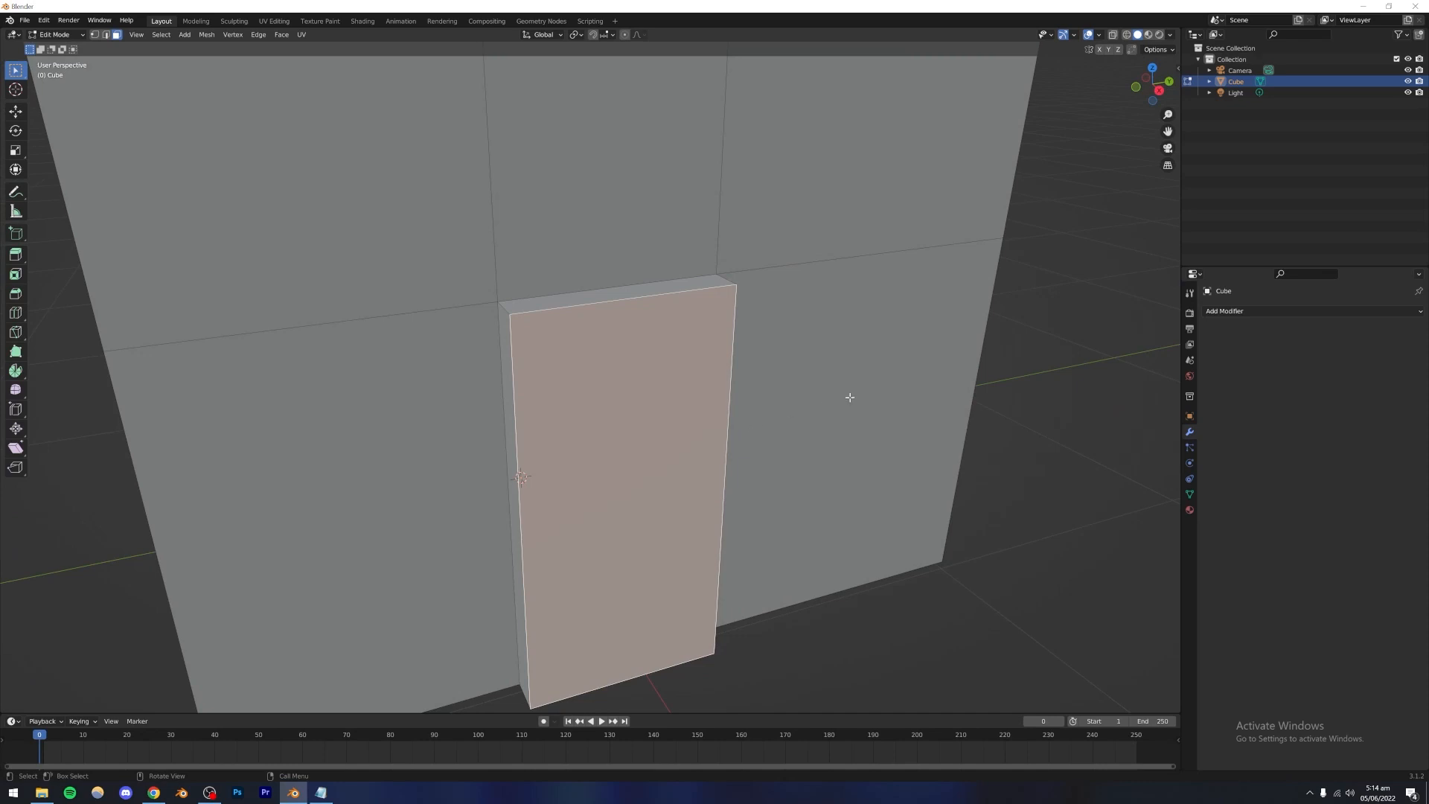
pyautogui.press('i')
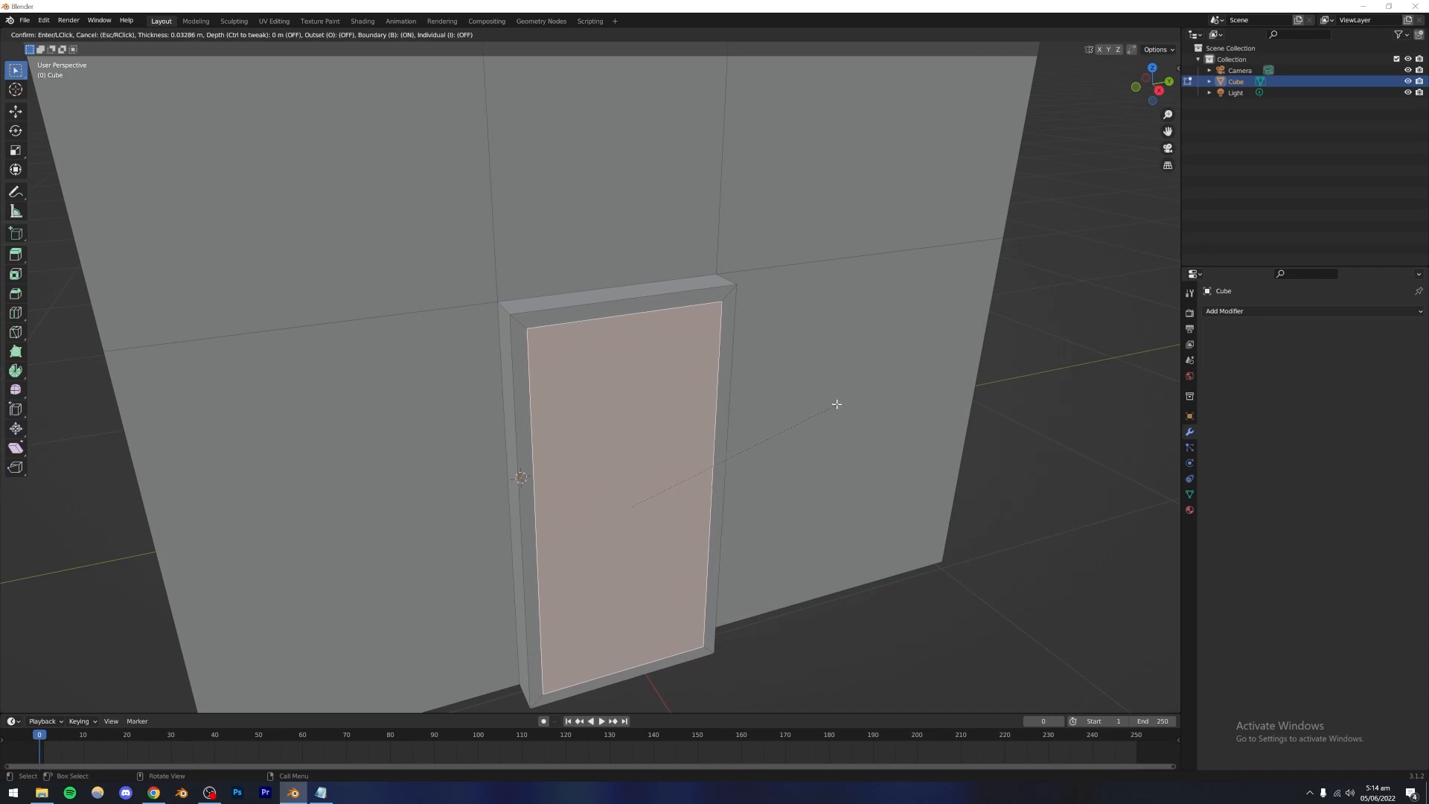
pyautogui.click(837, 404)
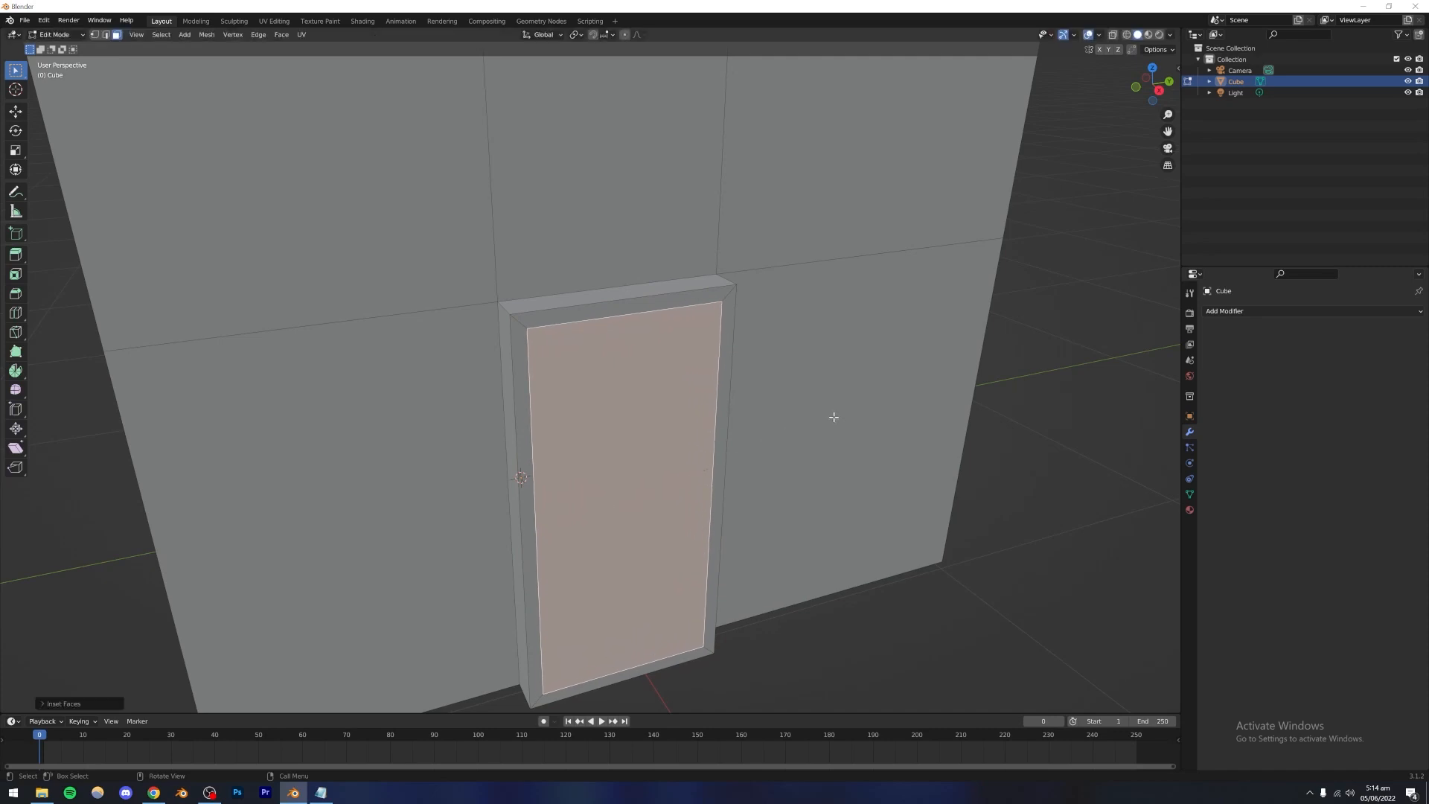
# Step: Extrude the inset face about 0.28 m into the house and delete it to open the doorway
pyautogui.press('e')
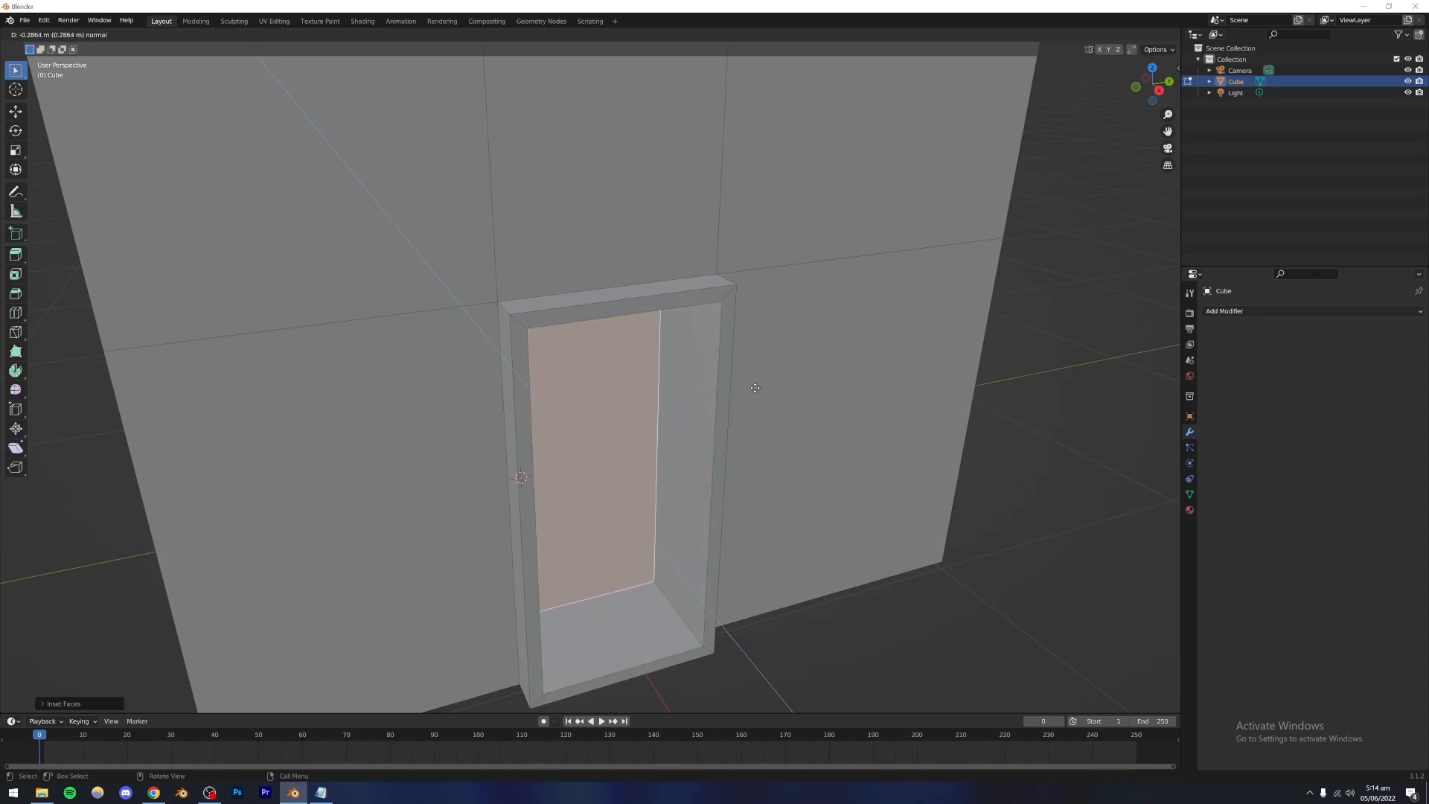
pyautogui.click(818, 390)
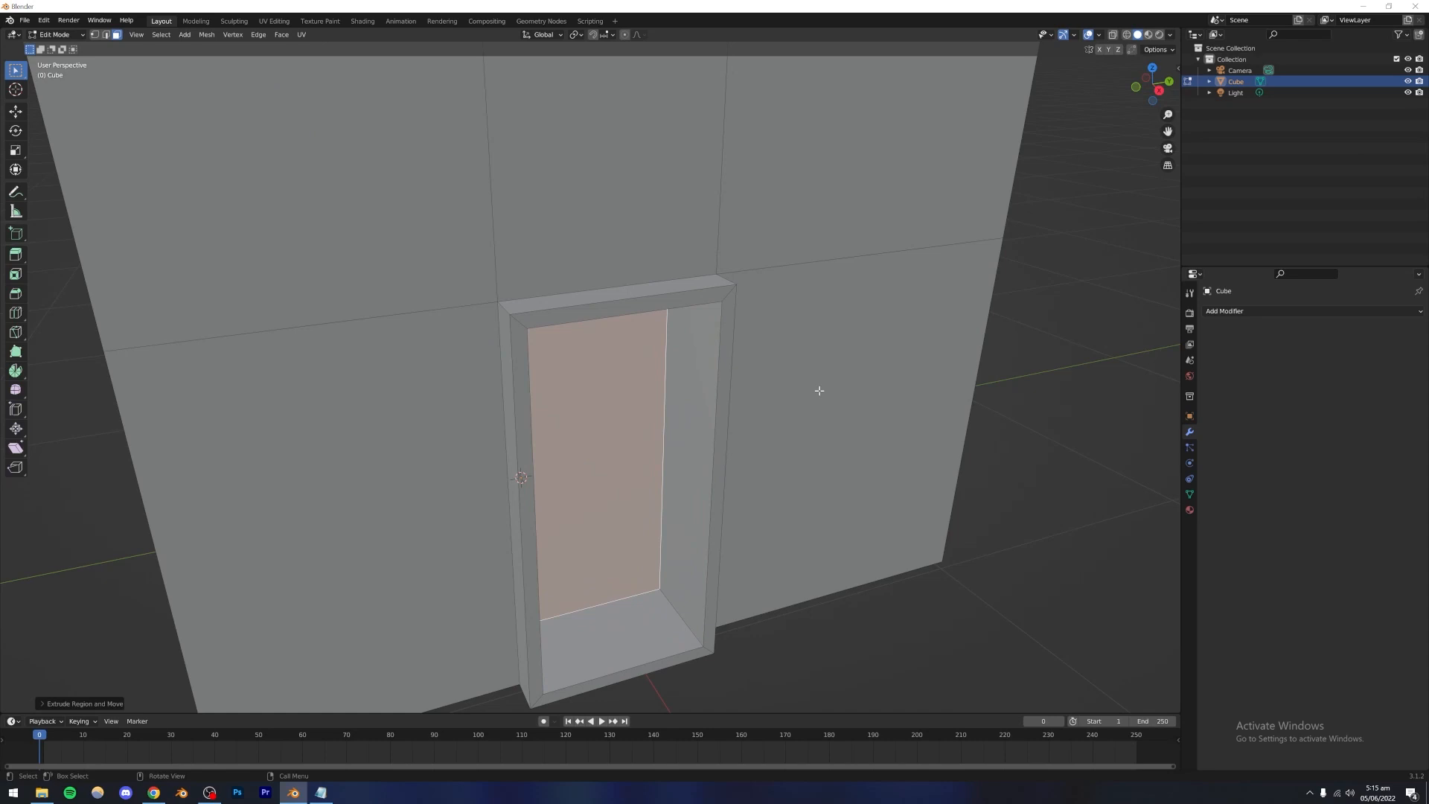
pyautogui.press('x')
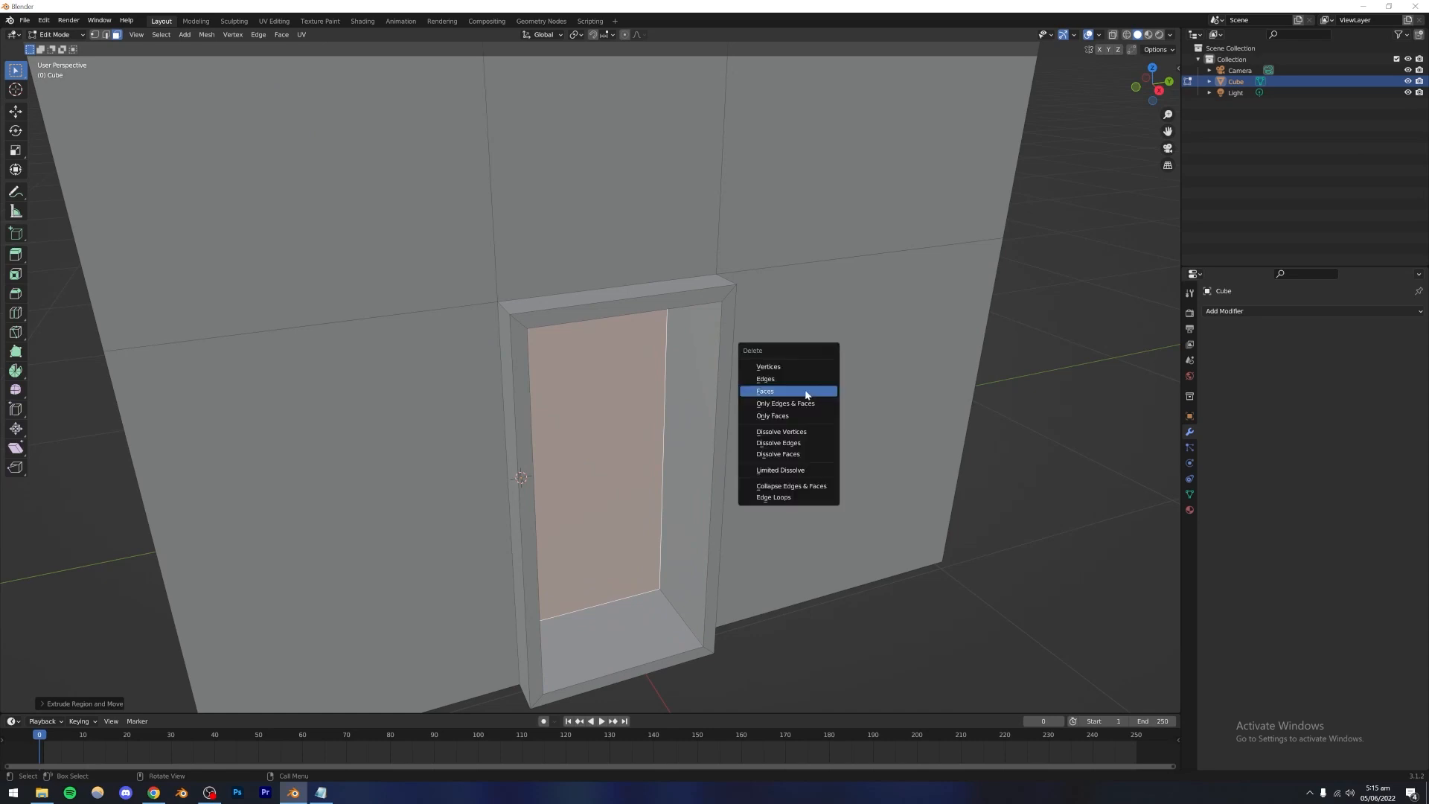
pyautogui.click(806, 393)
# Step: Examine the whole house and its framed doorway in Object Mode, and return to Edit Mode
pyautogui.moveTo(739, 418); pyautogui.dragTo(604, 483, button='middle')
pyautogui.scroll(-6, 673, 465)
pyautogui.press('Tab')
pyautogui.click(855, 495)
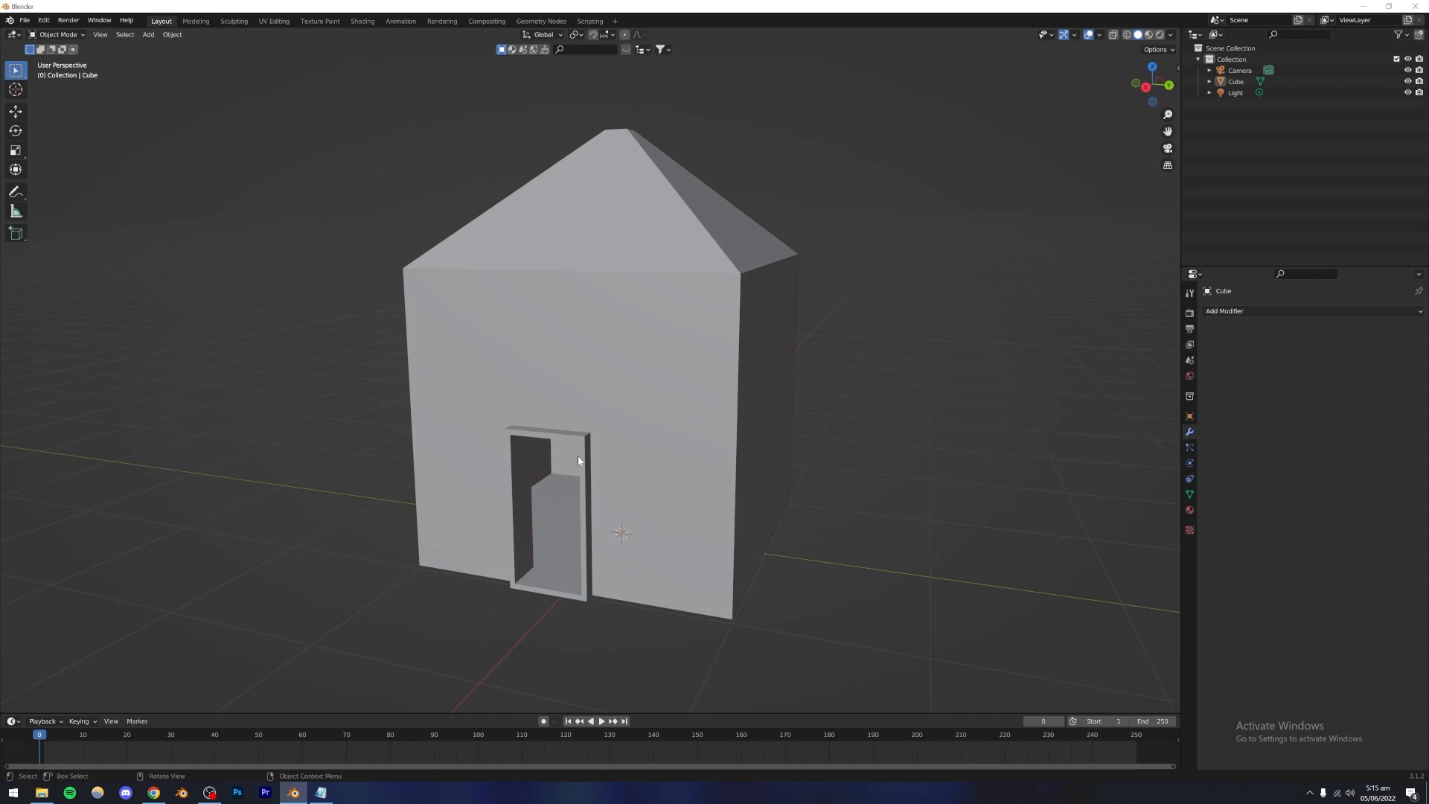
pyautogui.moveTo(579, 460); pyautogui.dragTo(556, 406, button='middle')
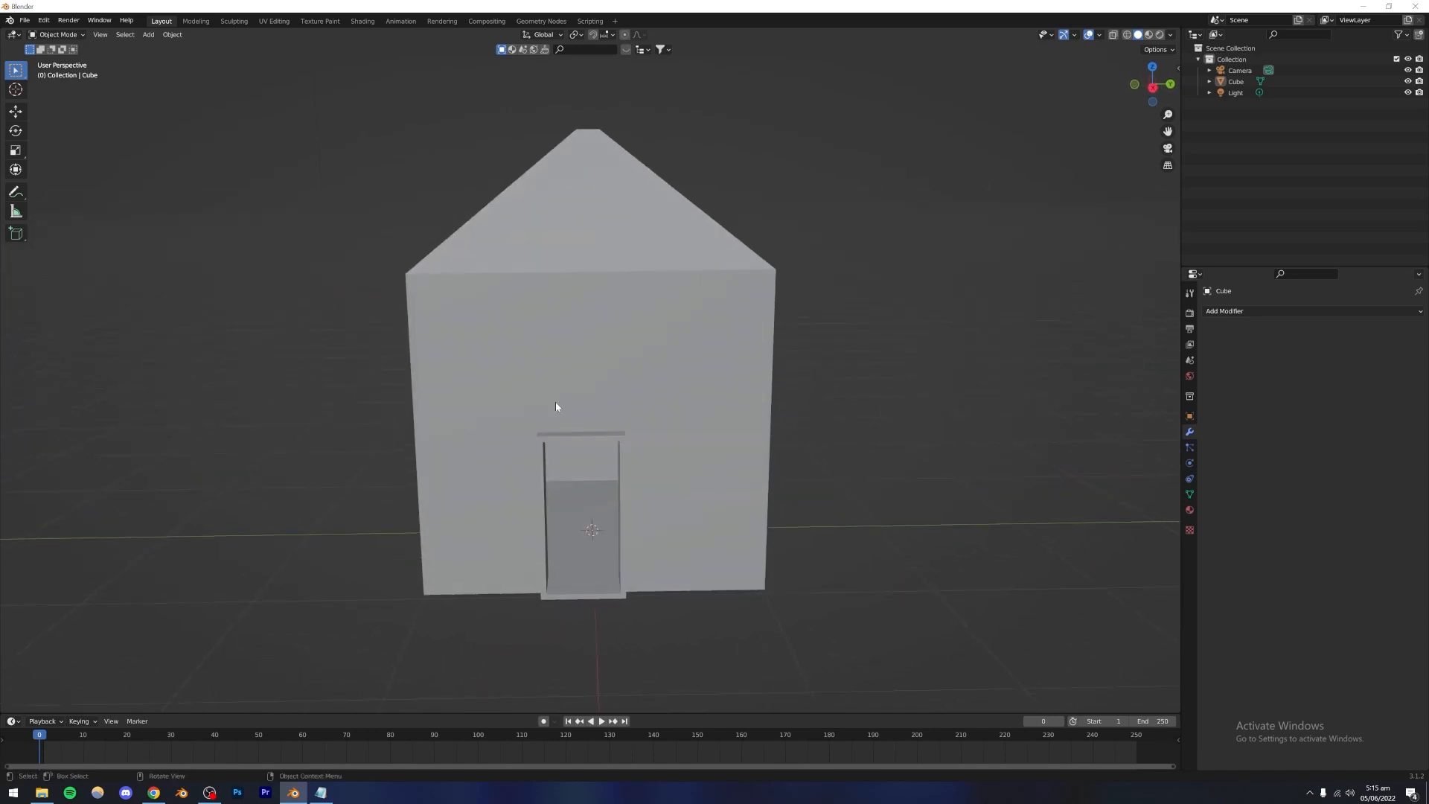
pyautogui.press('Tab')
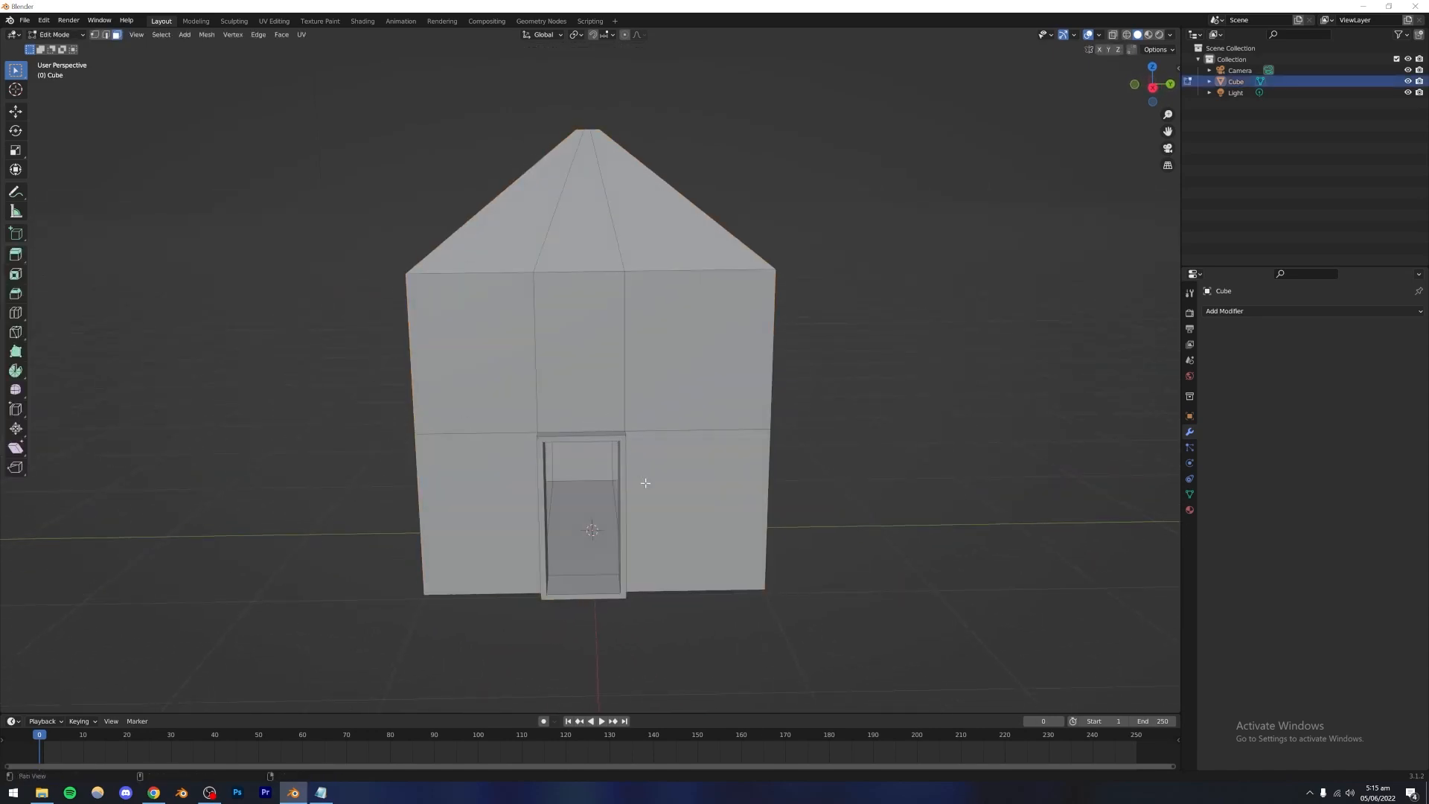
# Step: Select the frame's top face, its side face and the back wall face in turn, and clear the selection
pyautogui.scroll(10, 625, 447)
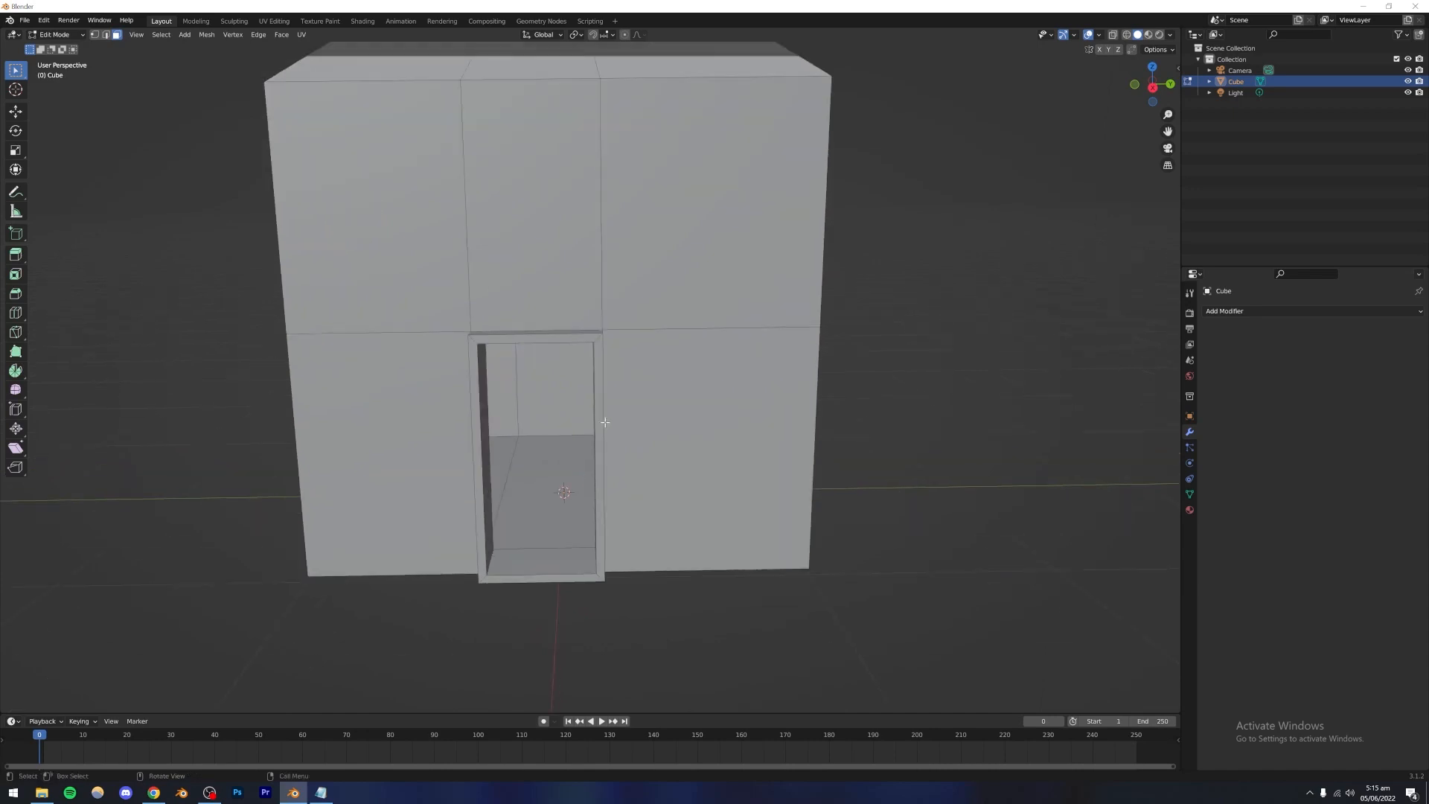
pyautogui.moveTo(604, 427); pyautogui.dragTo(458, 338, button='middle')
pyautogui.click(493, 348)
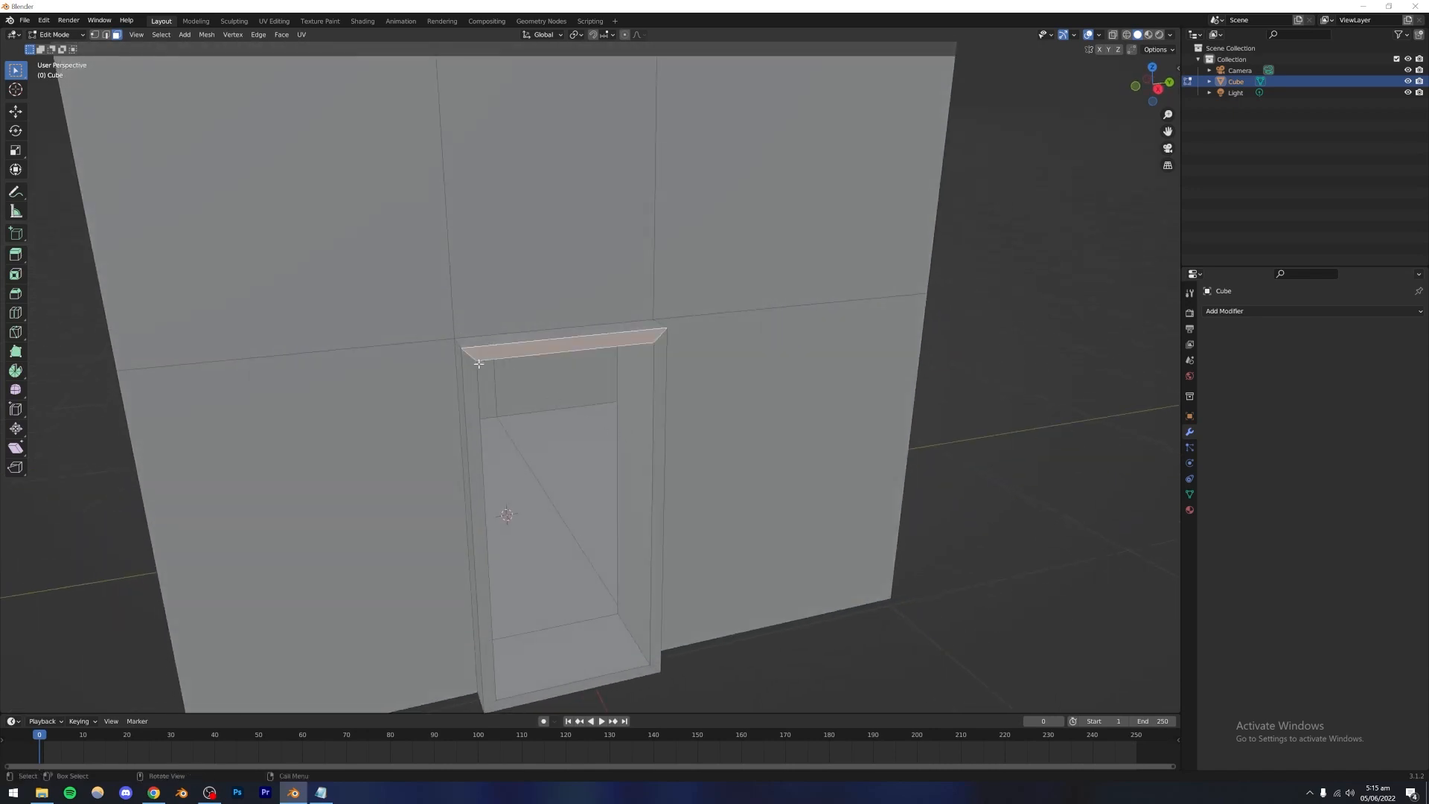
pyautogui.click(465, 370)
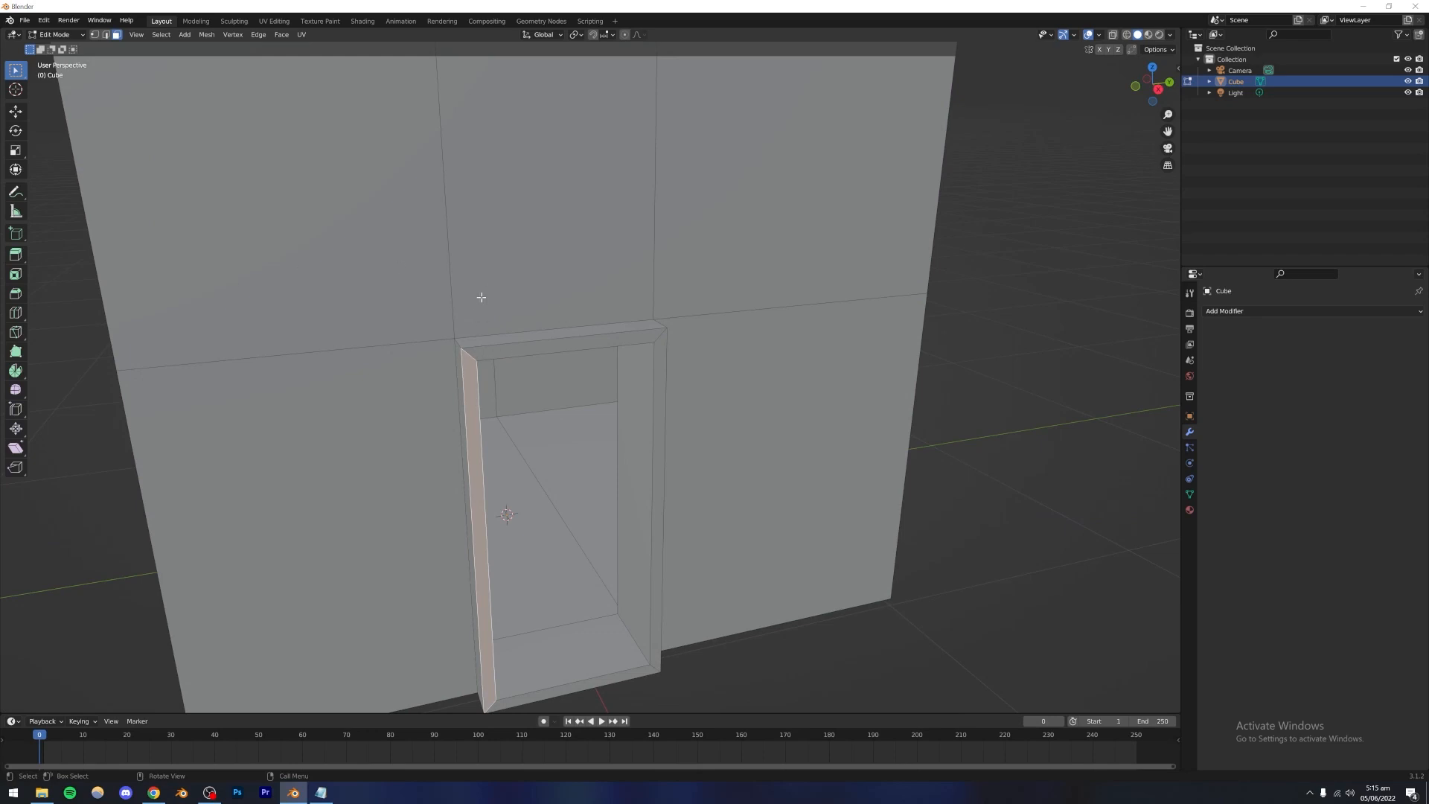
pyautogui.scroll(-3, 483, 298)
pyautogui.moveTo(515, 362); pyautogui.dragTo(482, 365, button='middle')
pyautogui.scroll(3, 482, 381)
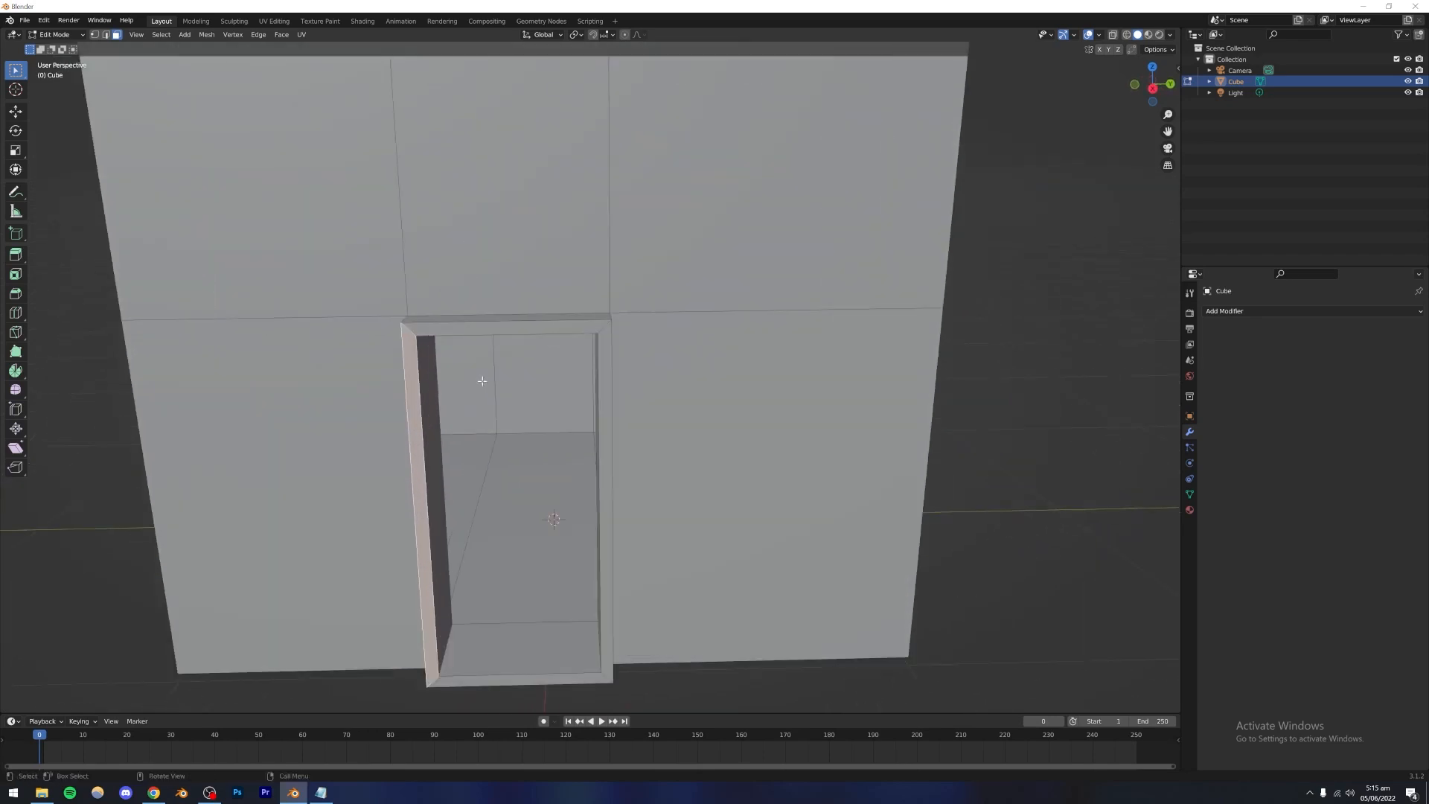
pyautogui.click(501, 367)
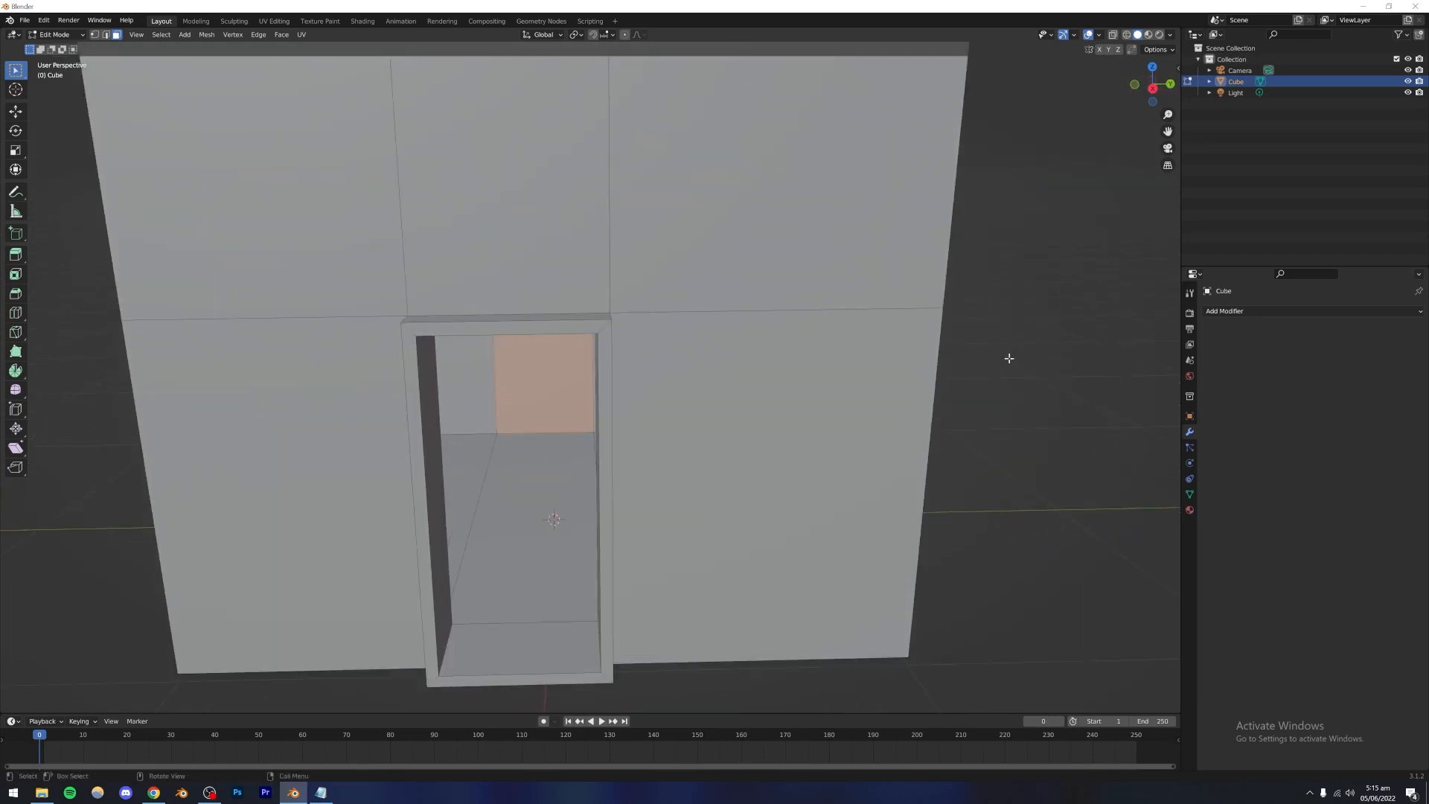
pyautogui.hotkey('alt', 'a')
# Step: Lower the doorway's floor face slightly along the Z axis and check the threshold in Object Mode
pyautogui.moveTo(643, 463); pyautogui.dragTo(511, 508, button='middle')
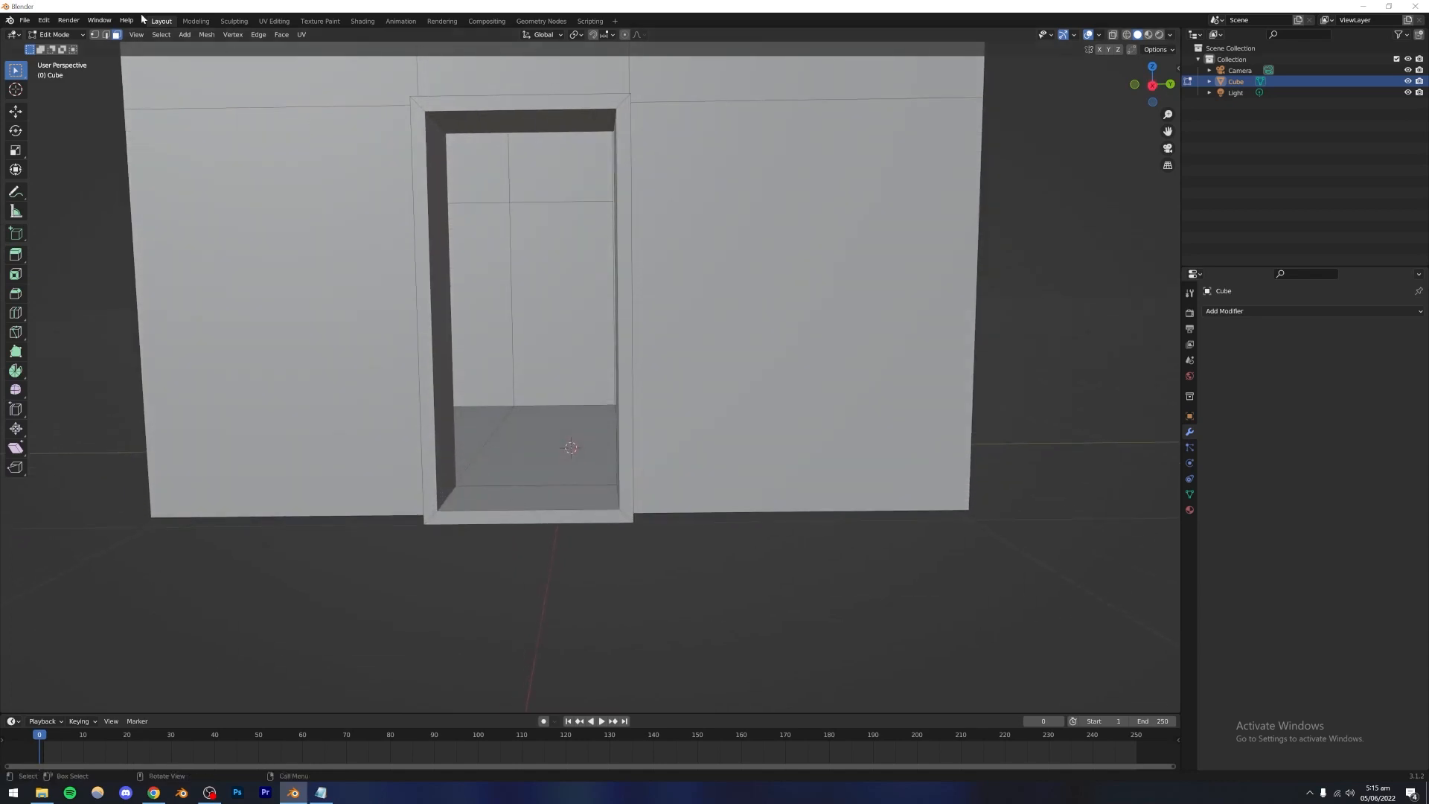
pyautogui.click(488, 498)
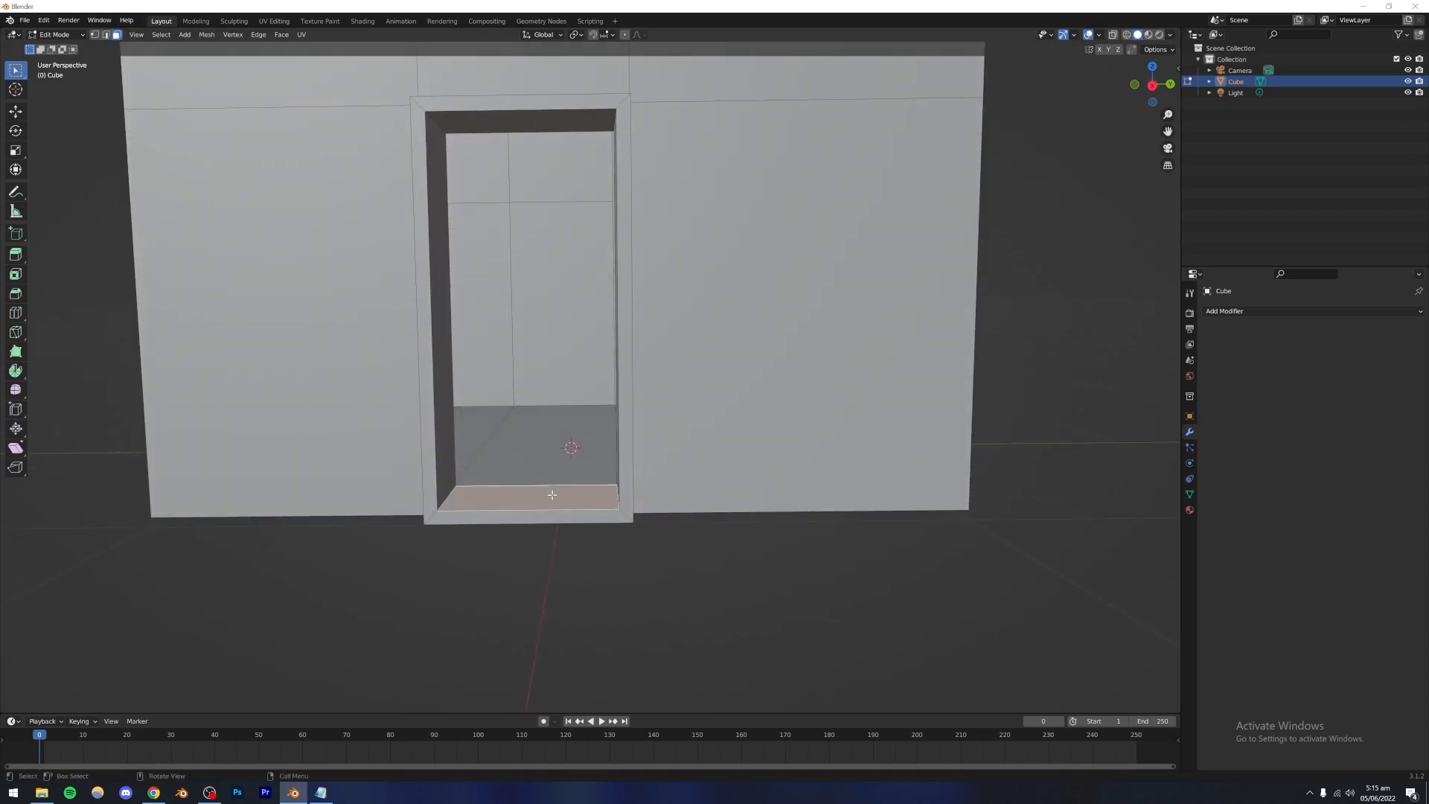
pyautogui.press('g')
pyautogui.press('z')
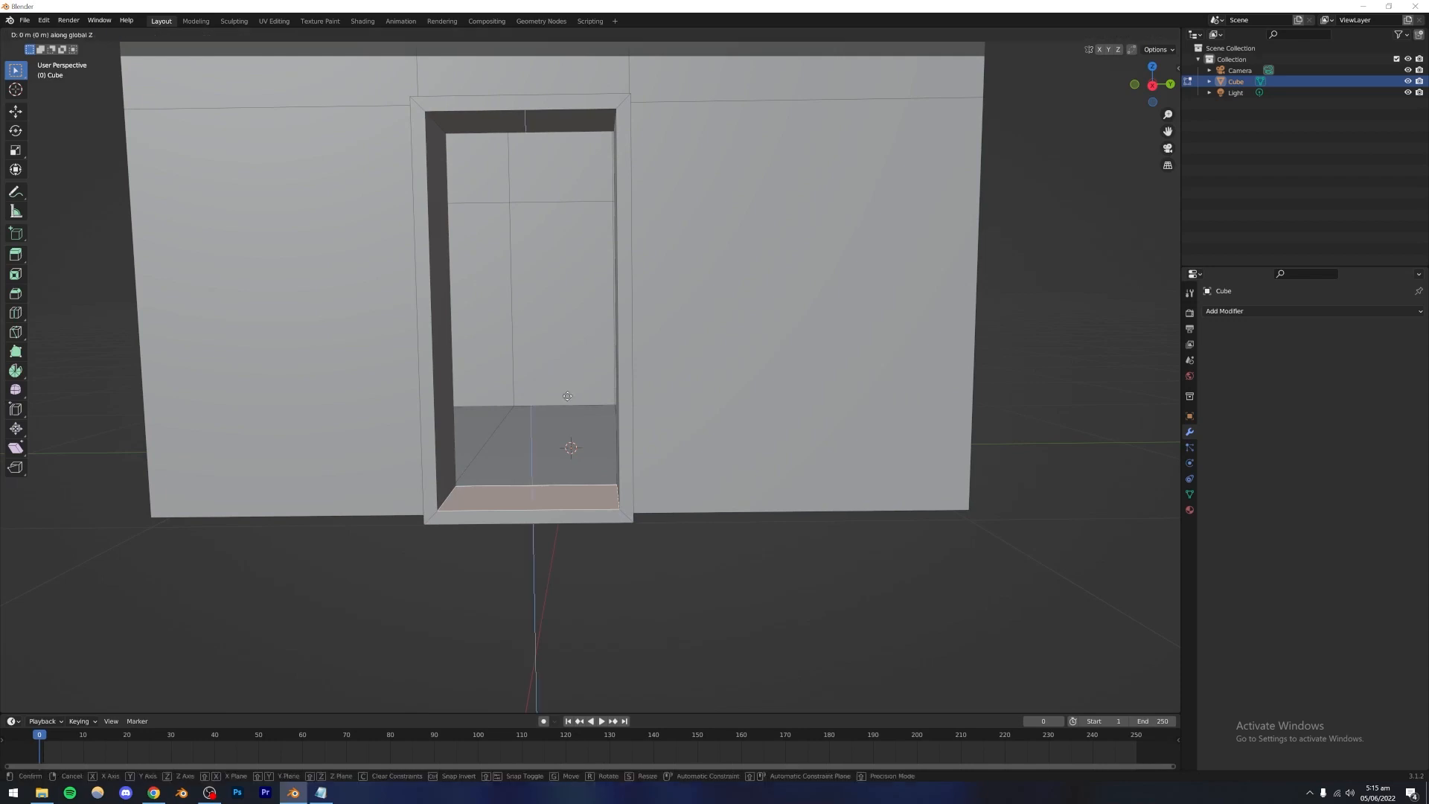
pyautogui.click(566, 406)
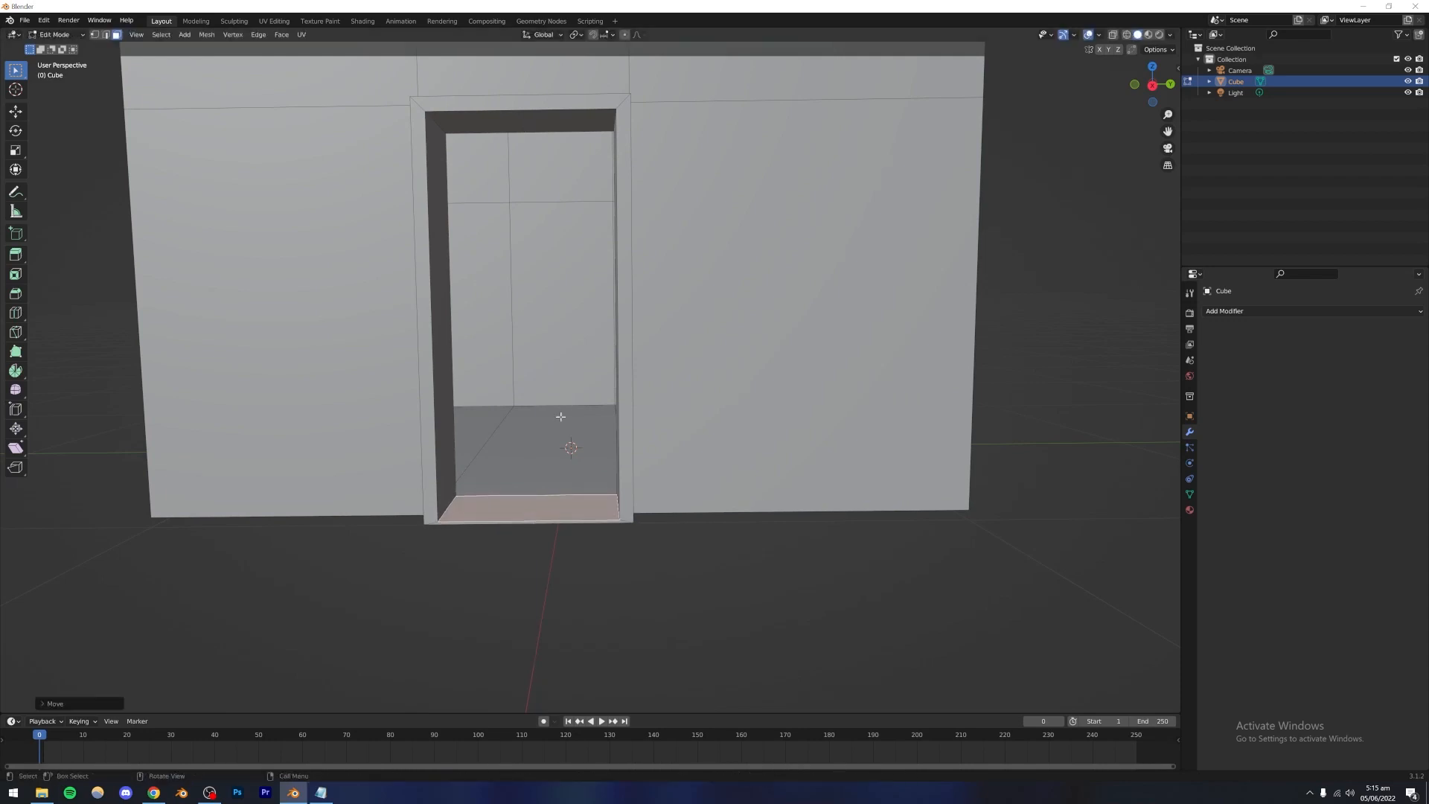
pyautogui.press('Tab')
pyautogui.moveTo(557, 549); pyautogui.dragTo(617, 490, button='middle')
pyautogui.press('Tab')
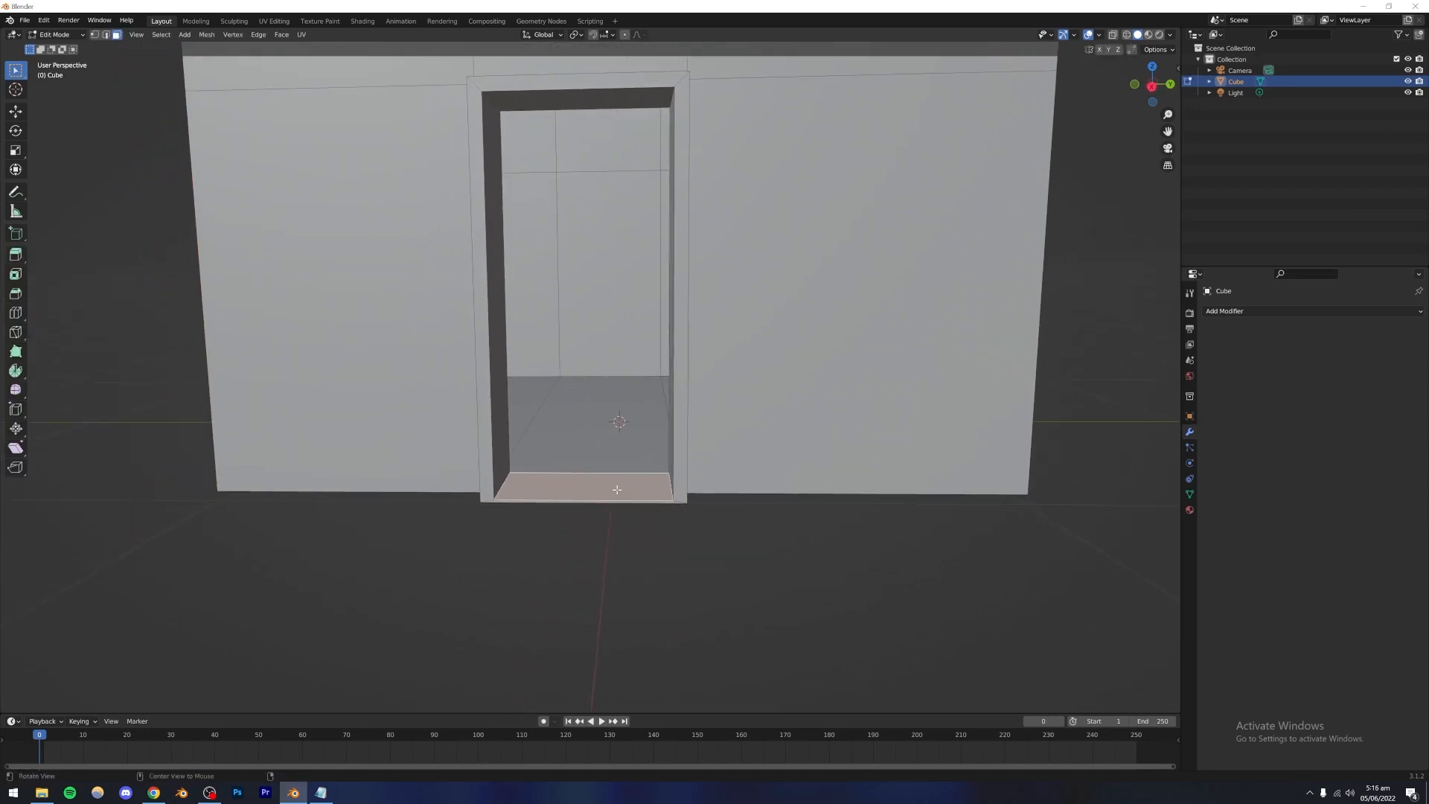
# Step: Try scaling down the door frame's left front face, and undo the resize
pyautogui.keyDown('shift'); pyautogui.moveTo(558, 350); pyautogui.dragTo(548, 457, button='middle'); pyautogui.keyUp('shift')
pyautogui.keyDown('shift'); pyautogui.click(464, 393); pyautogui.keyUp('shift')
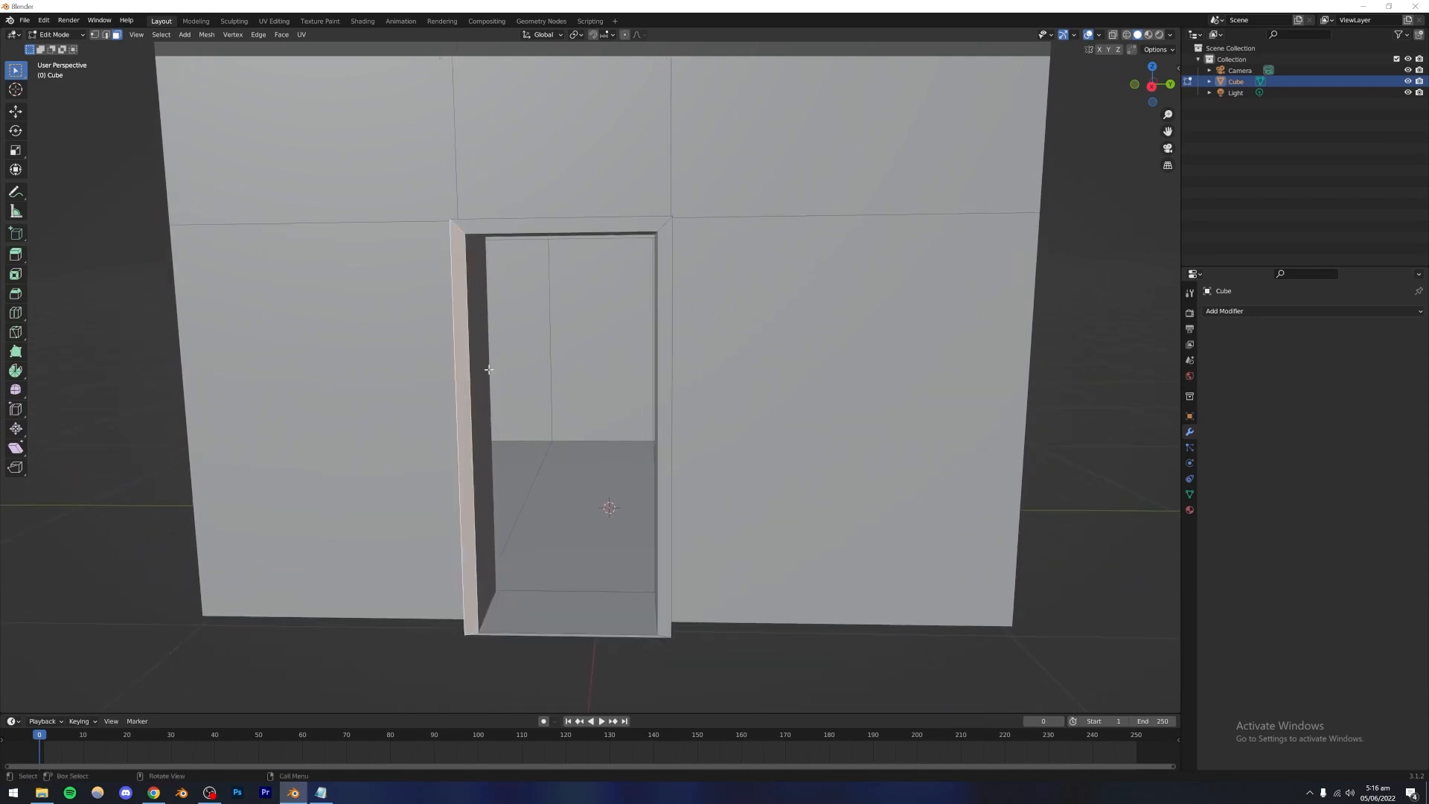
pyautogui.press('s')
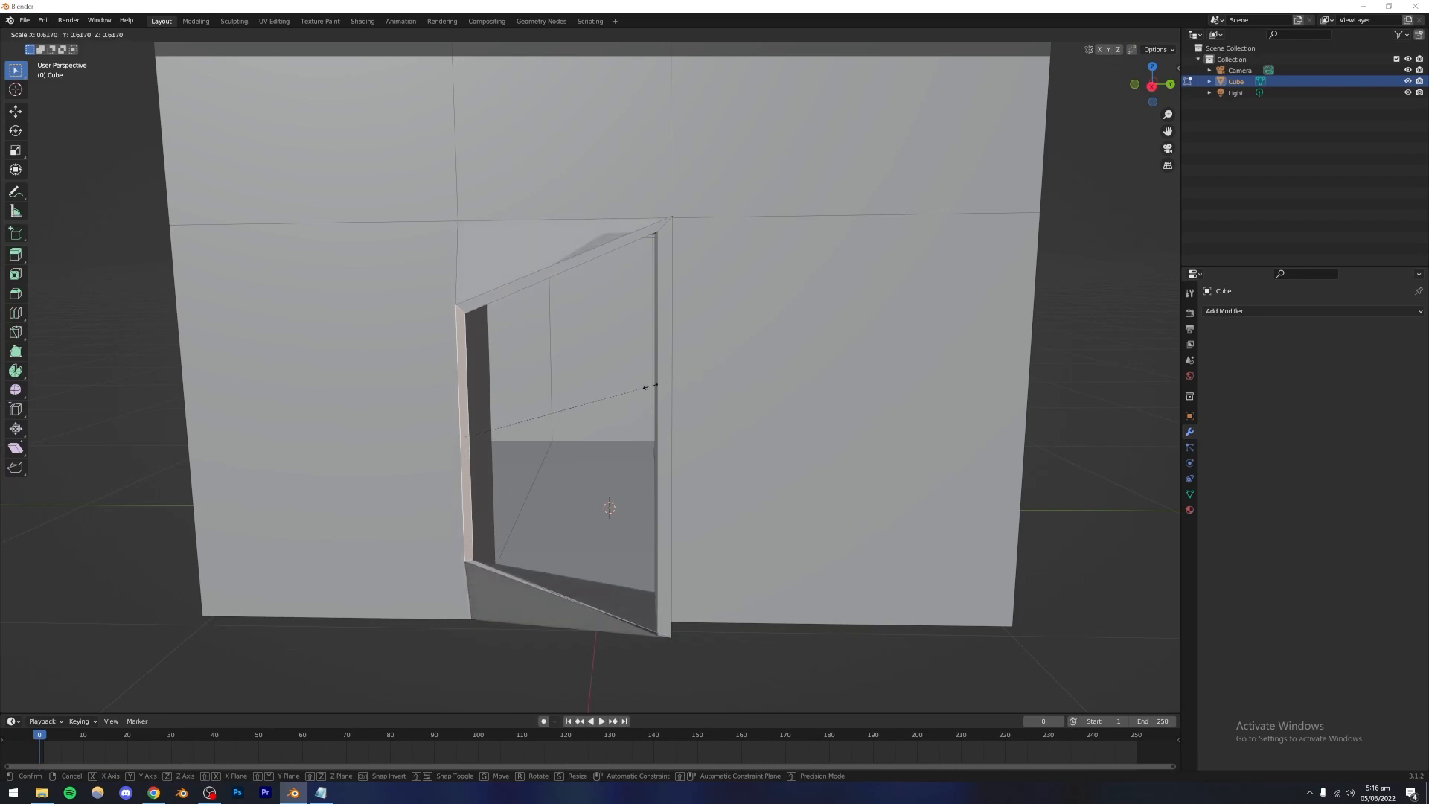
pyautogui.click(728, 369)
pyautogui.moveTo(637, 382)
pyautogui.mouseDown(button='middle')
pyautogui.moveTo(693, 392)
pyautogui.moveTo(569, 388)
pyautogui.moveTo(737, 386)
pyautogui.moveTo(631, 379)
pyautogui.mouseUp(button='middle')
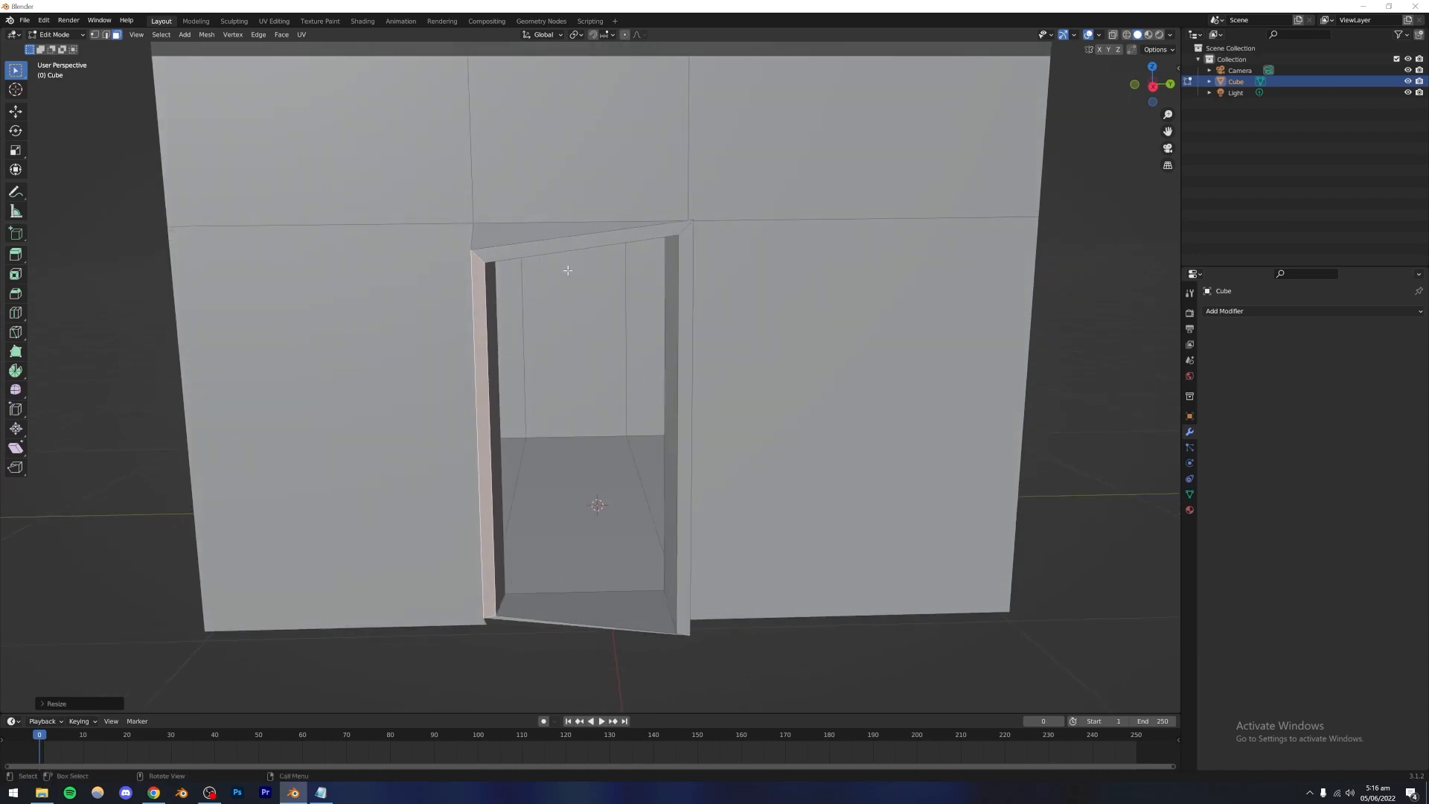
pyautogui.hotkey('ctrl', 'z')
# Step: Try scaling down the horizontal wall edge left of the doorway in edge select mode, and undo the change
pyautogui.click(556, 237)
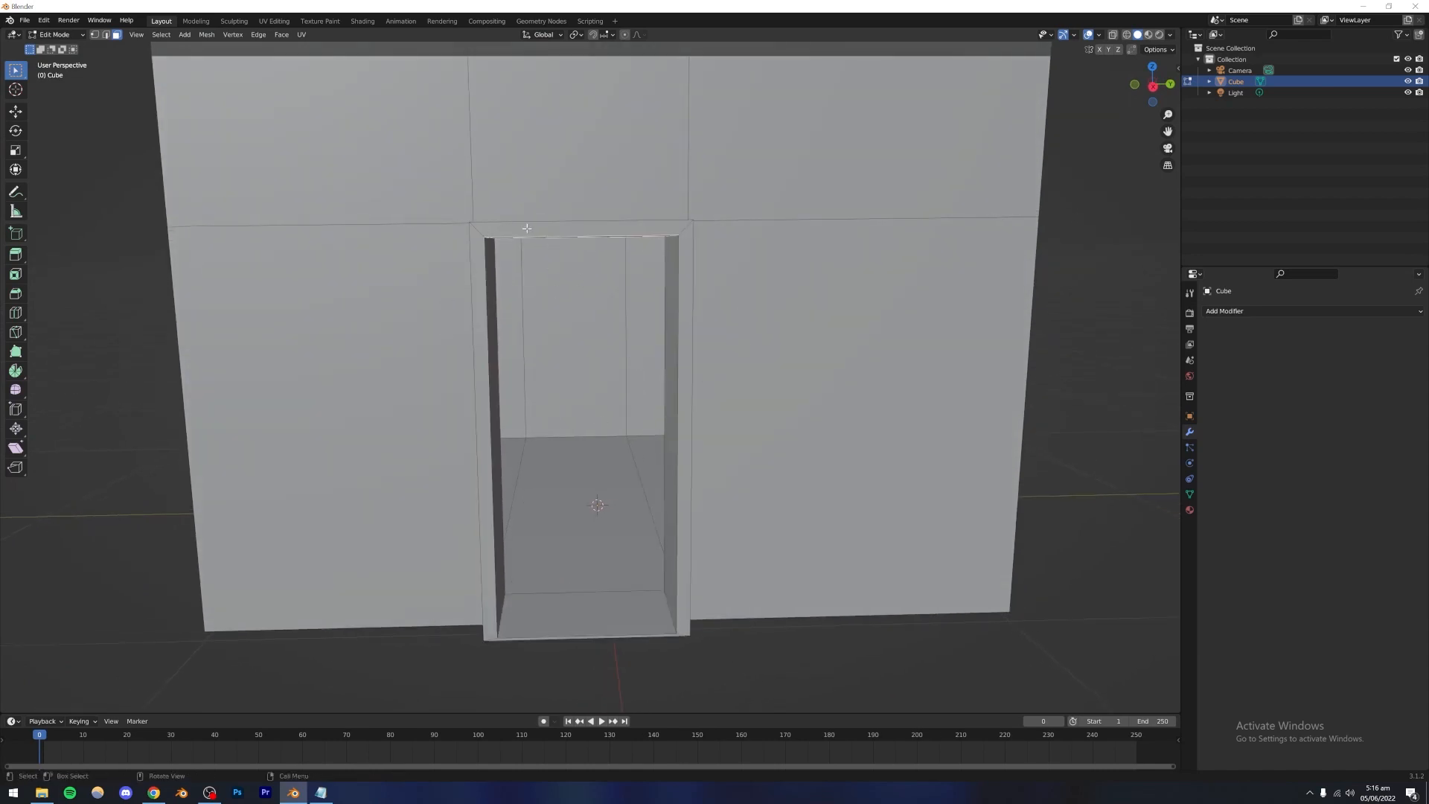
pyautogui.click(527, 229)
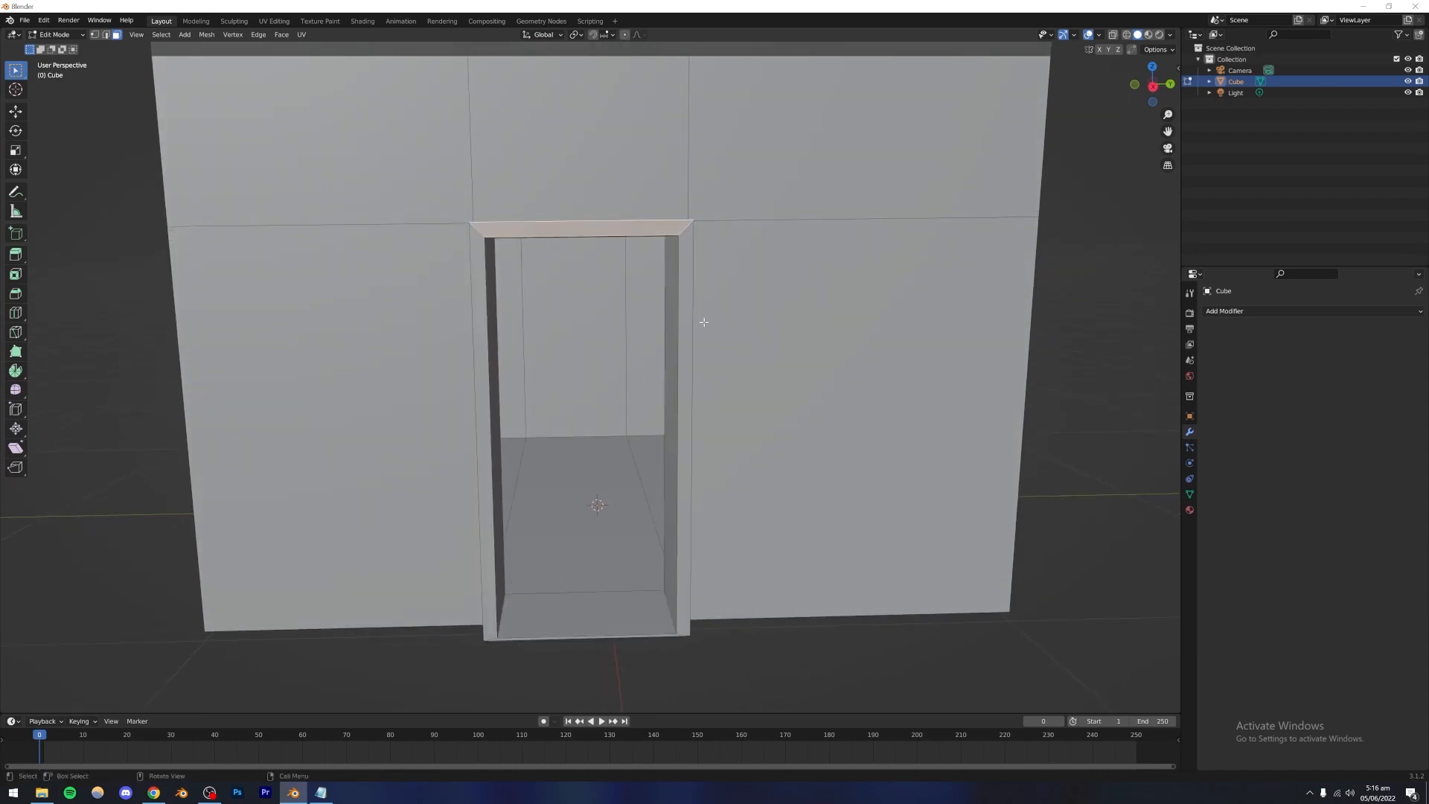
pyautogui.click(106, 35)
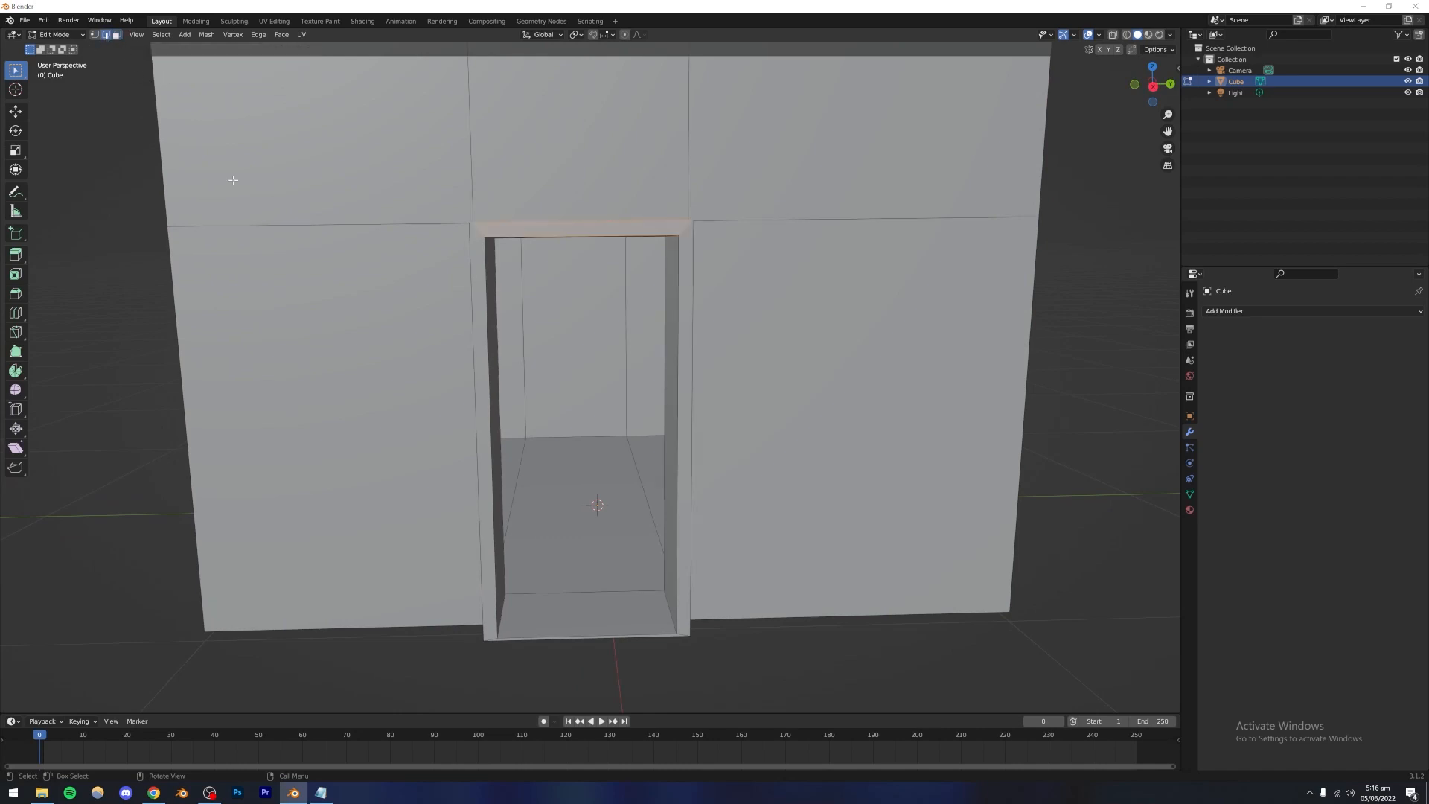
pyautogui.keyDown('alt'); pyautogui.click(405, 225); pyautogui.keyUp('alt')
pyautogui.press('s')
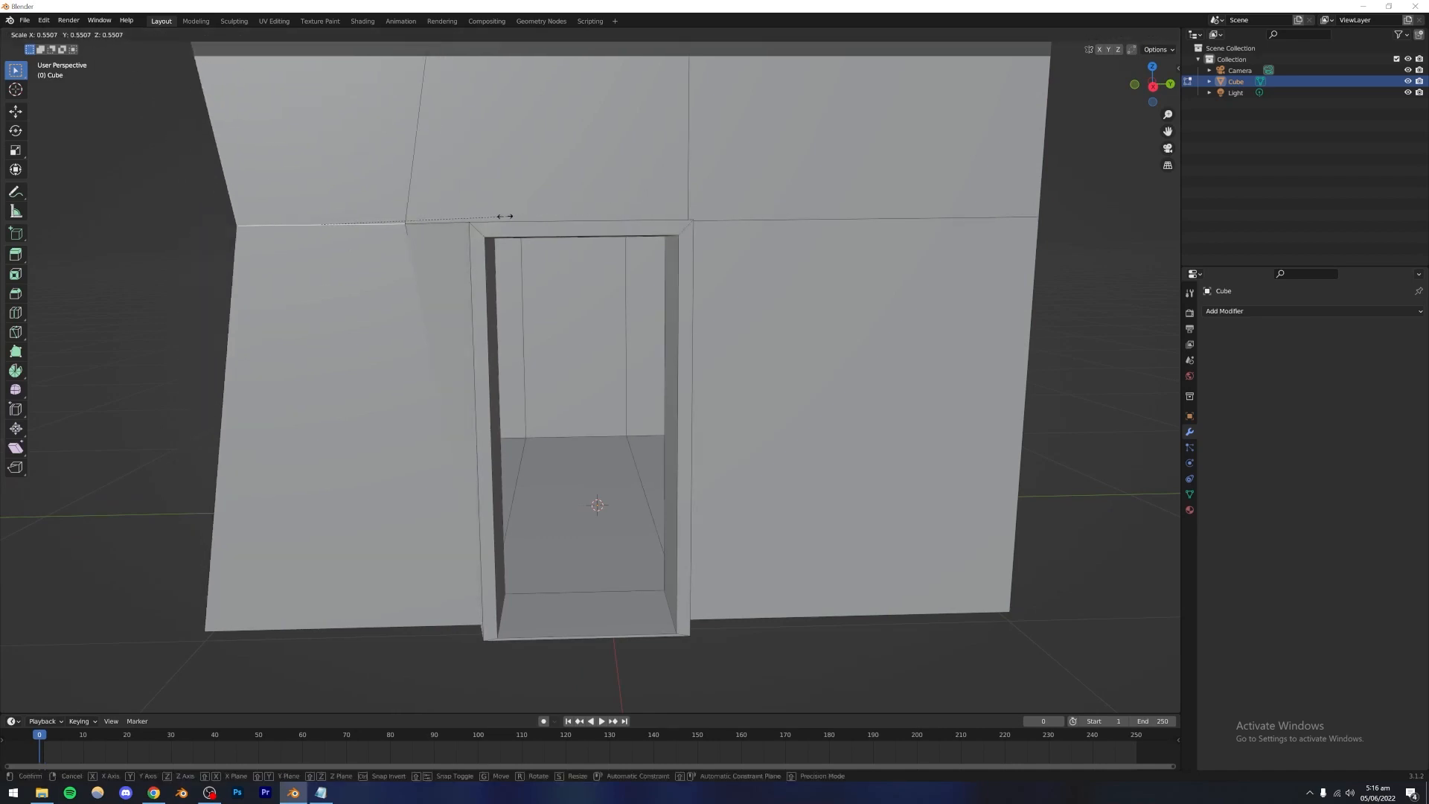
pyautogui.click(417, 318)
pyautogui.keyDown('alt'); pyautogui.moveTo(417, 318); pyautogui.dragTo(514, 363); pyautogui.keyUp('alt')
pyautogui.scroll(-5, 514, 354)
pyautogui.press('Tab')
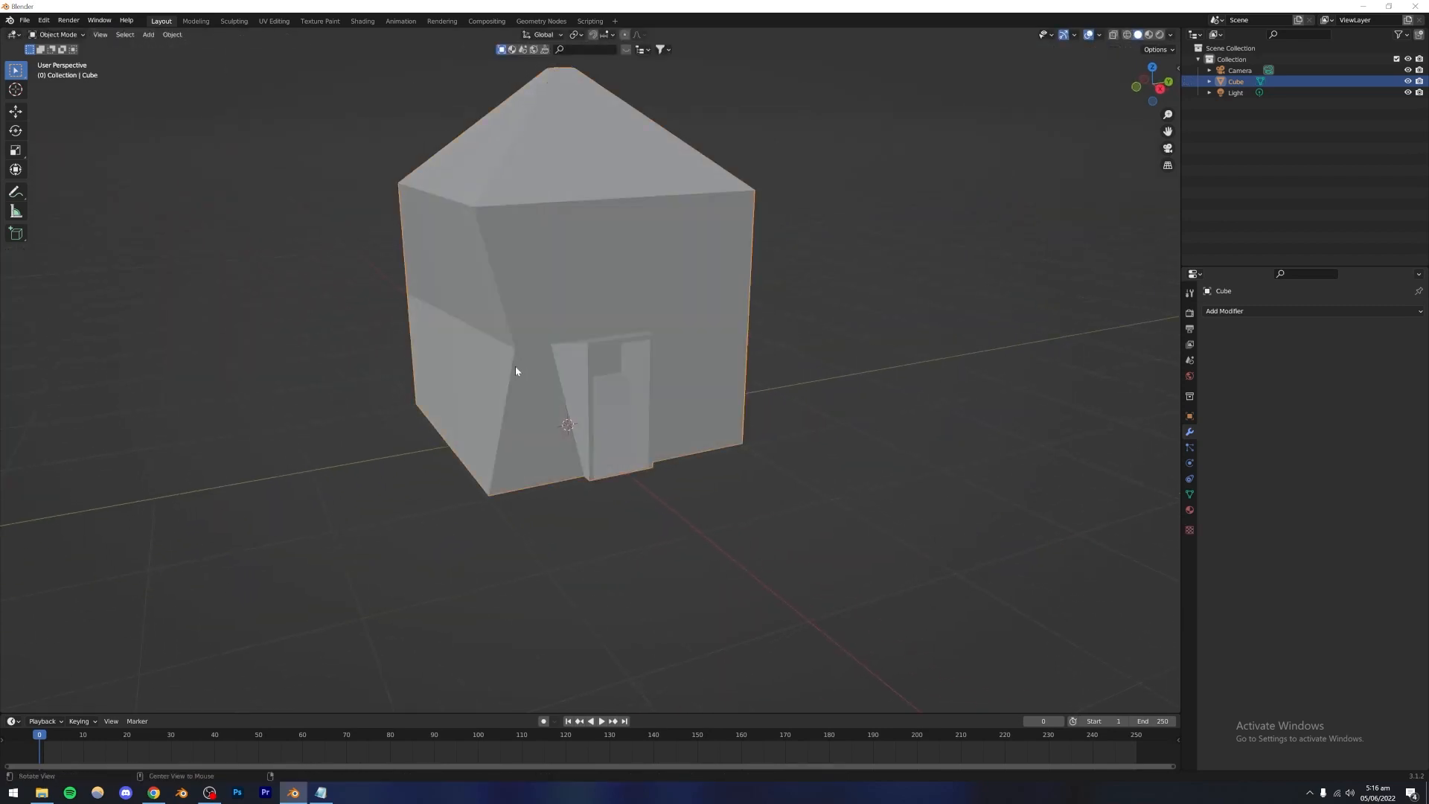
pyautogui.moveTo(515, 365); pyautogui.dragTo(482, 368, button='middle')
pyautogui.press('Tab')
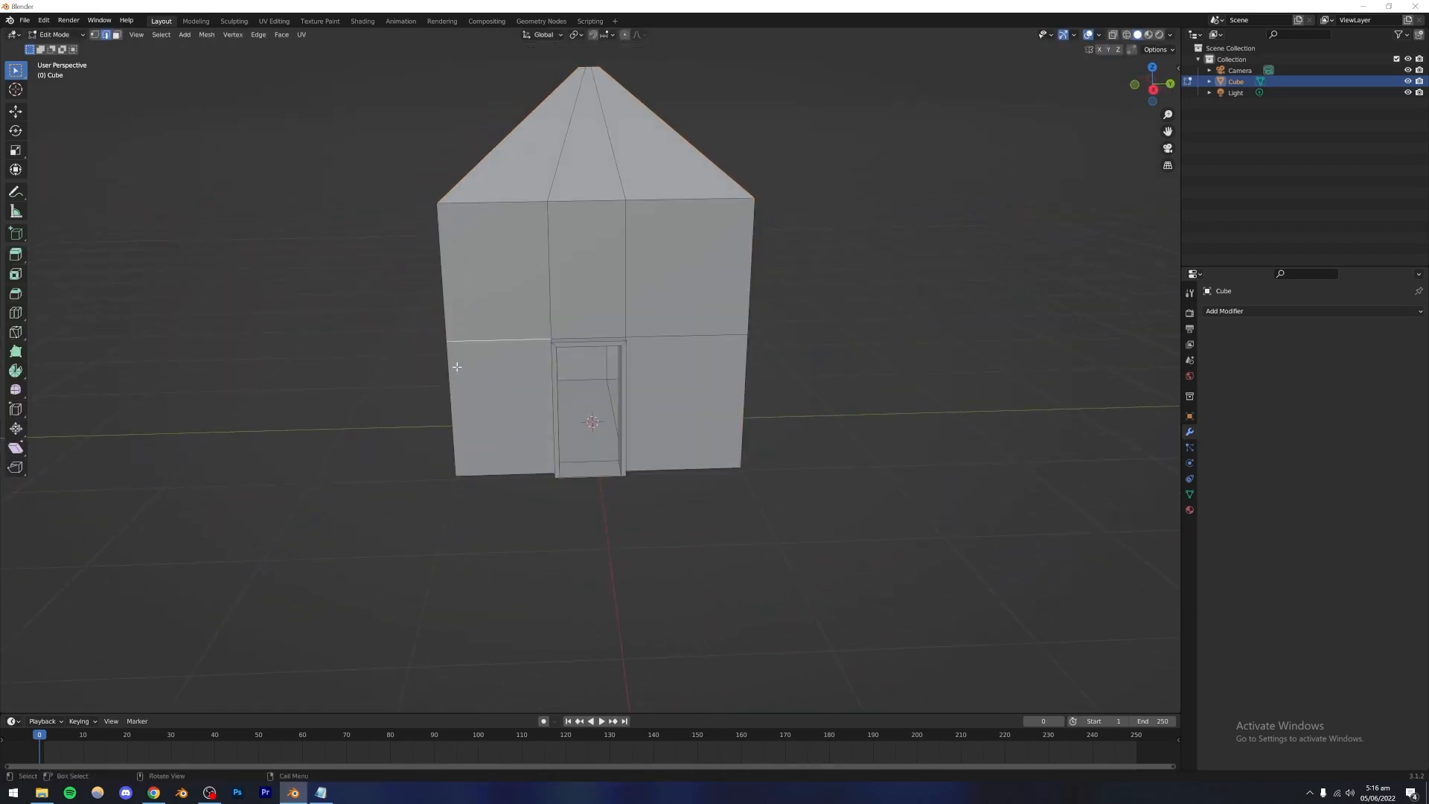
# Step: Return to Object Mode and delete the house from the scene
pyautogui.press('Tab')
pyautogui.scroll(-2, 599, 349)
pyautogui.moveTo(604, 328); pyautogui.dragTo(639, 341, button='middle')
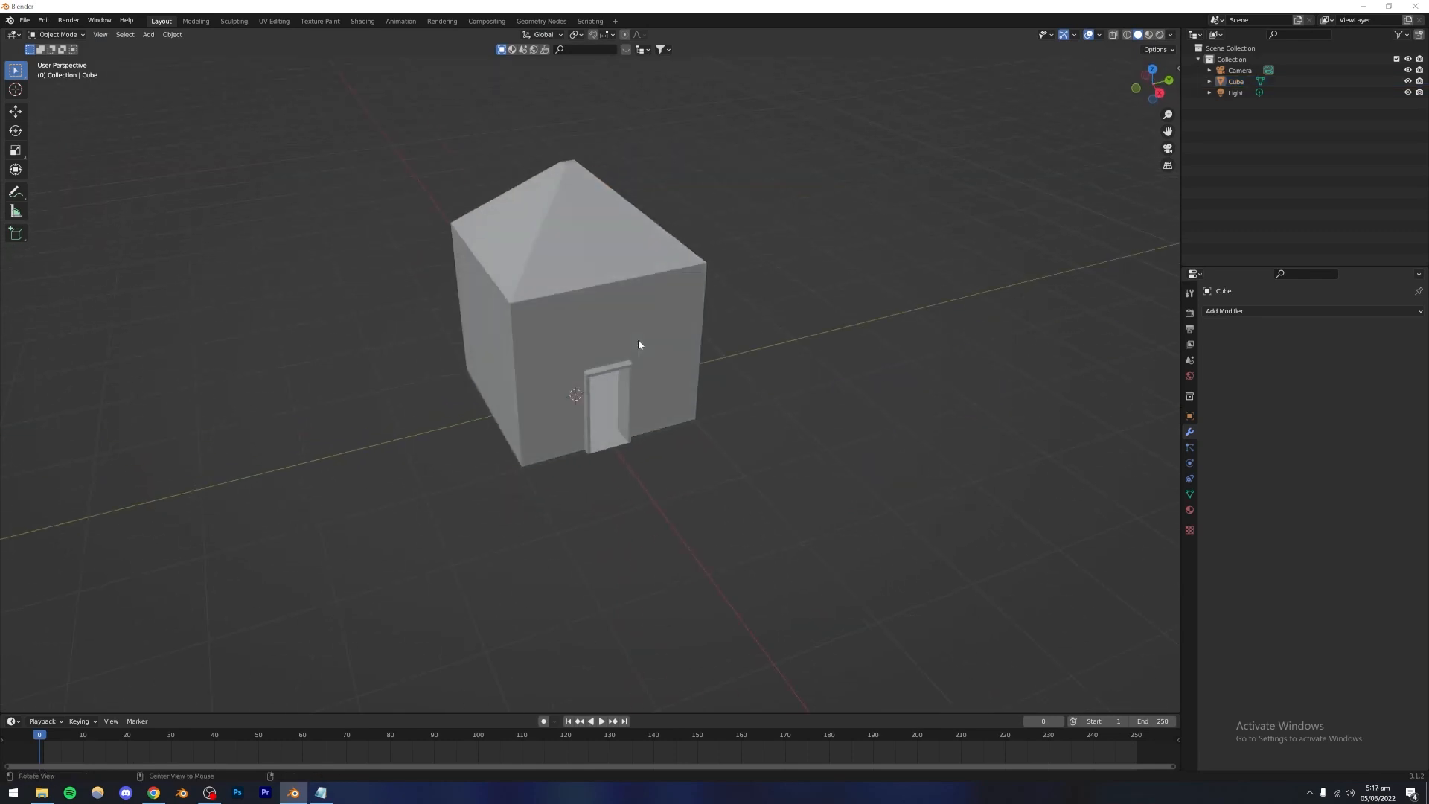
pyautogui.click(573, 314)
pyautogui.press('Delete')
pyautogui.moveTo(646, 421); pyautogui.dragTo(620, 398, button='middle')
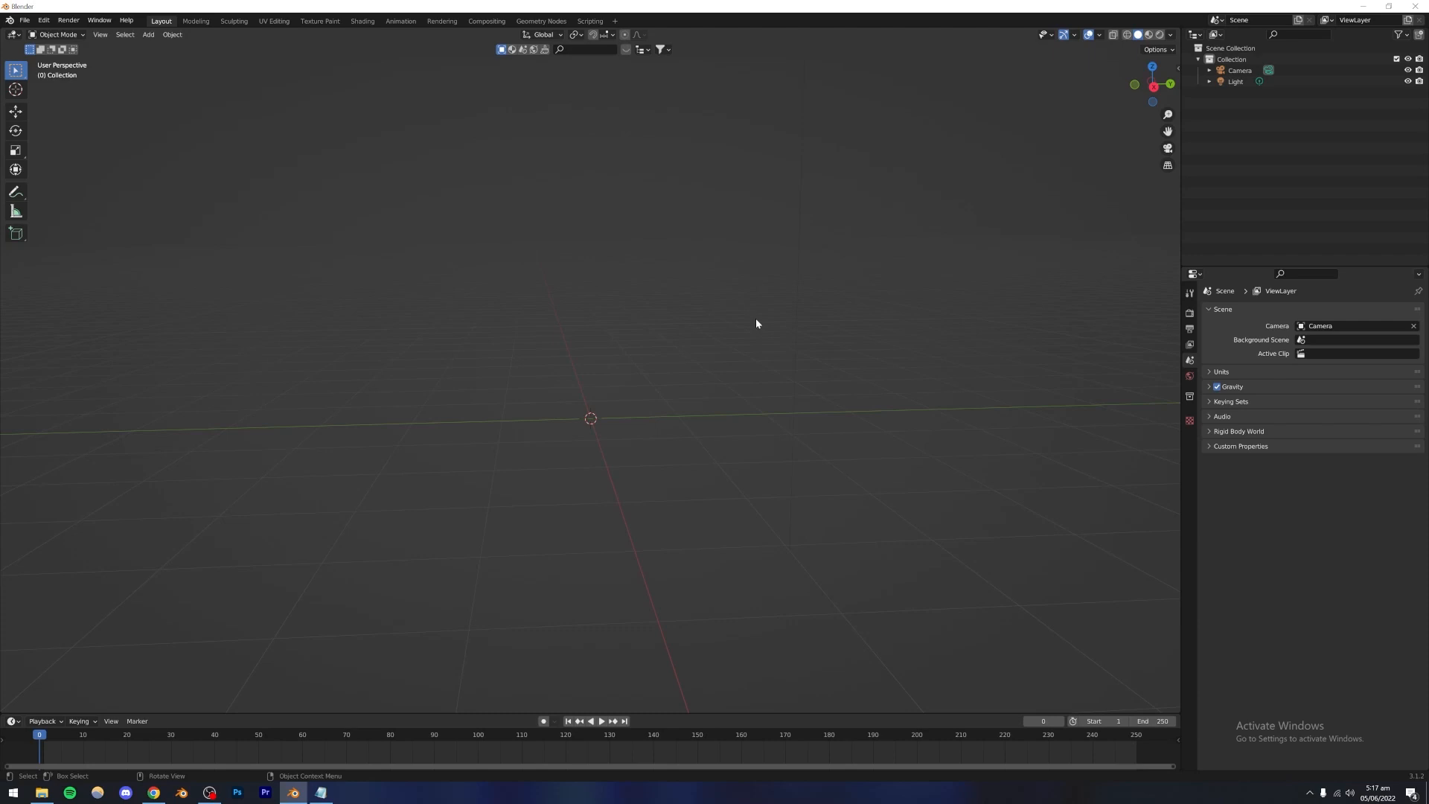
pyautogui.scroll(5, 600, 397)
pyautogui.scroll(-4, 600, 400)
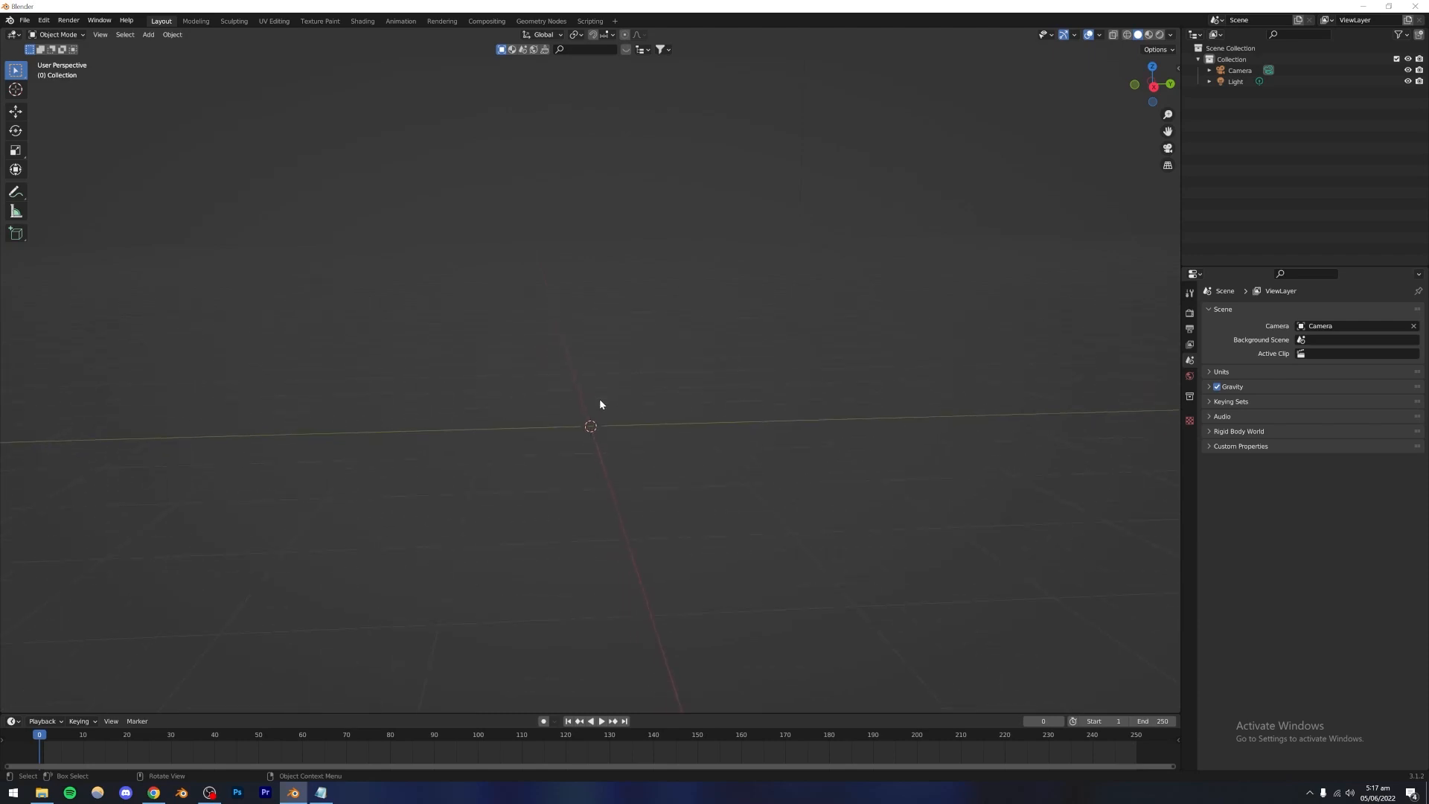
pyautogui.scroll(1, 600, 400)
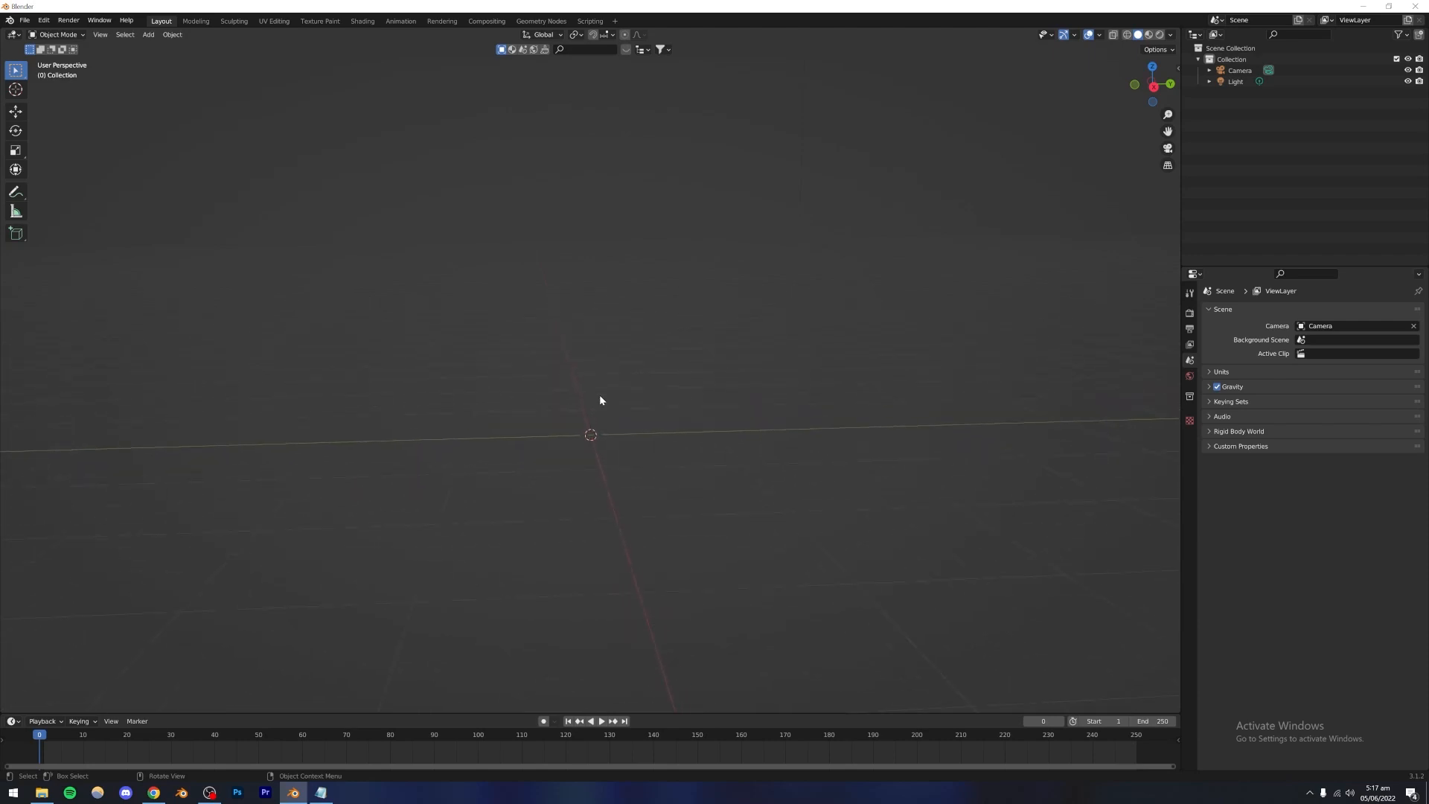